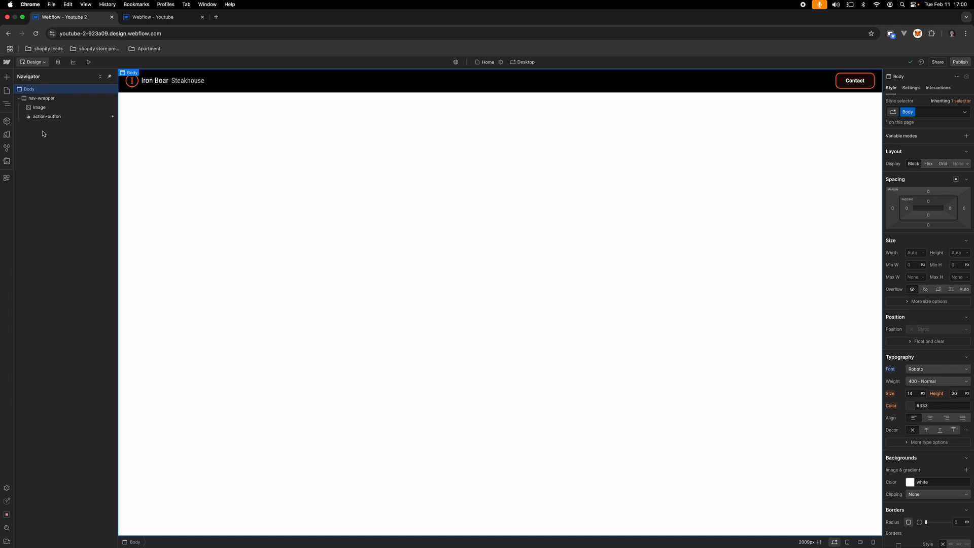
Step: Switch to Affinity Designer to examine the contact form mockups, and return to the Webflow project in Chrome
key(super+Tab)
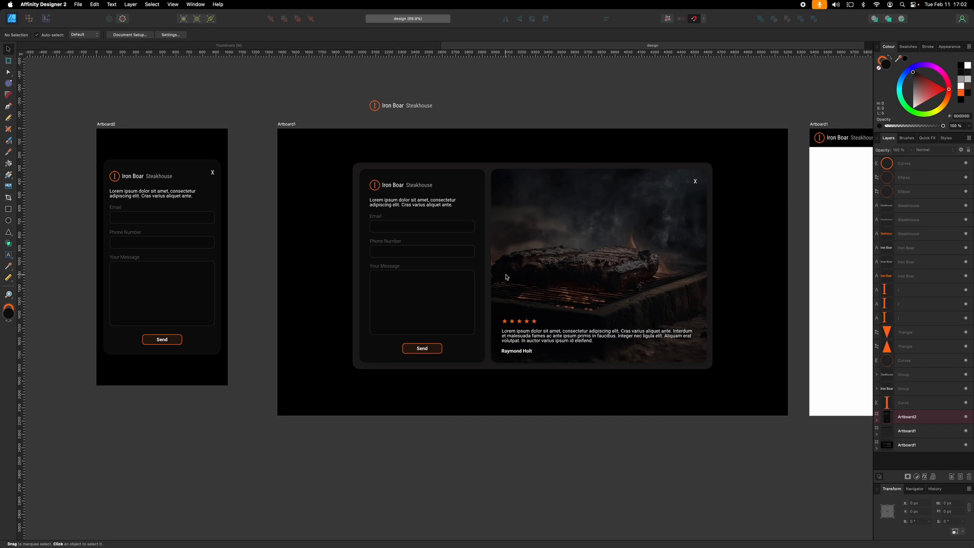
key(ctrl+Left)
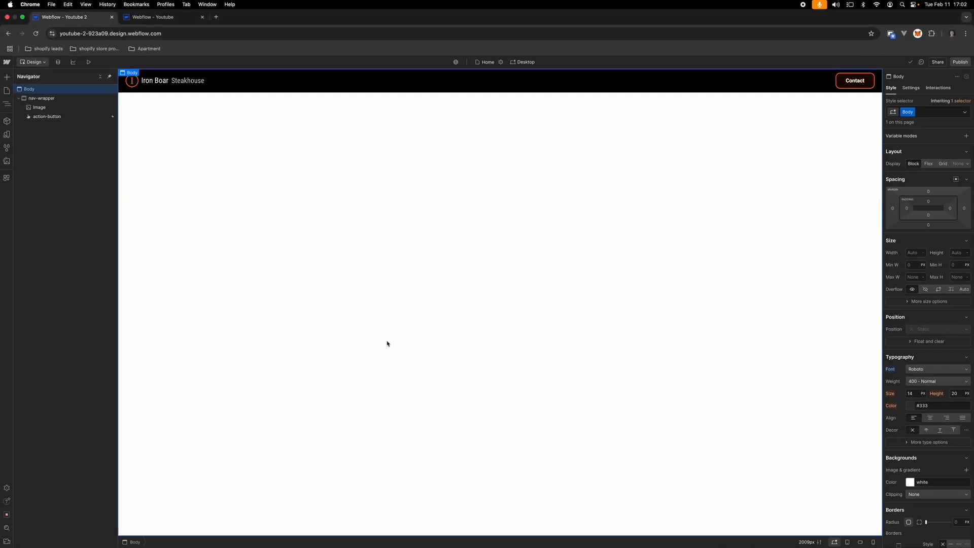
Step: Add a Div Block to the page body and give it the new class contact-wrapper
key(super+k)
text(div)
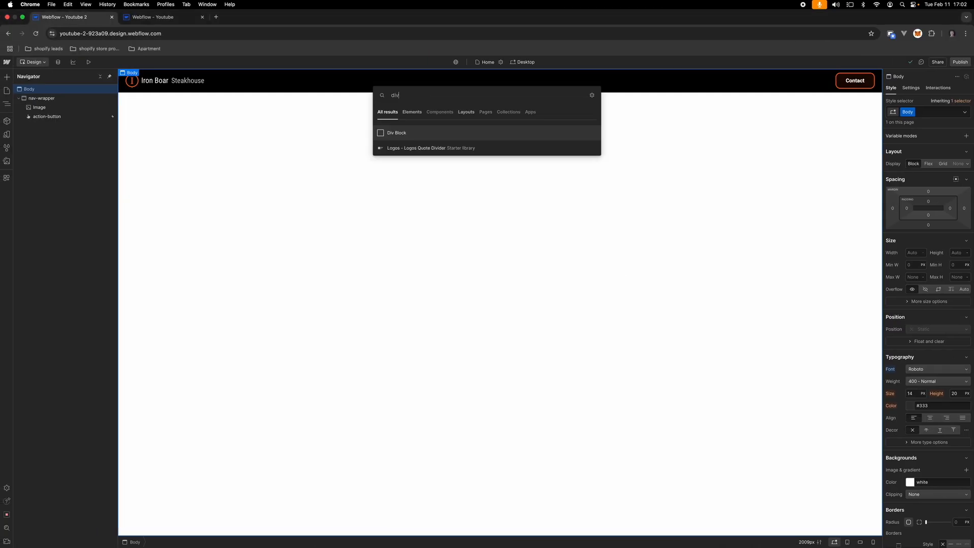
key(Return)
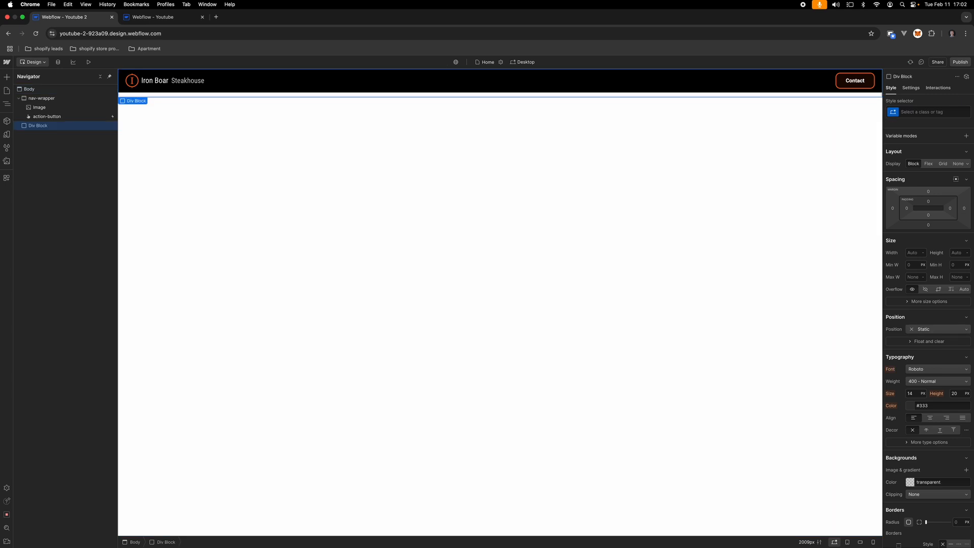
click(926, 112)
text(con)
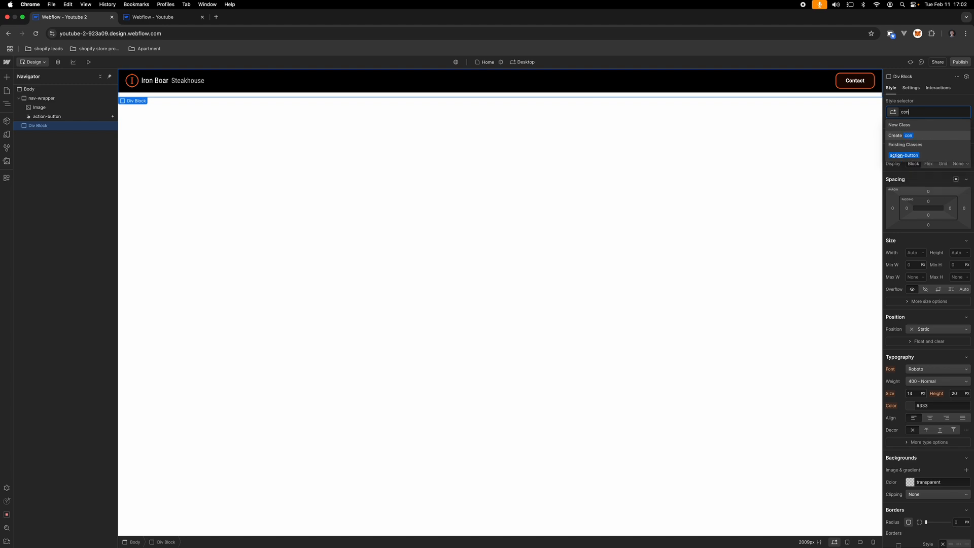
text(tact-)
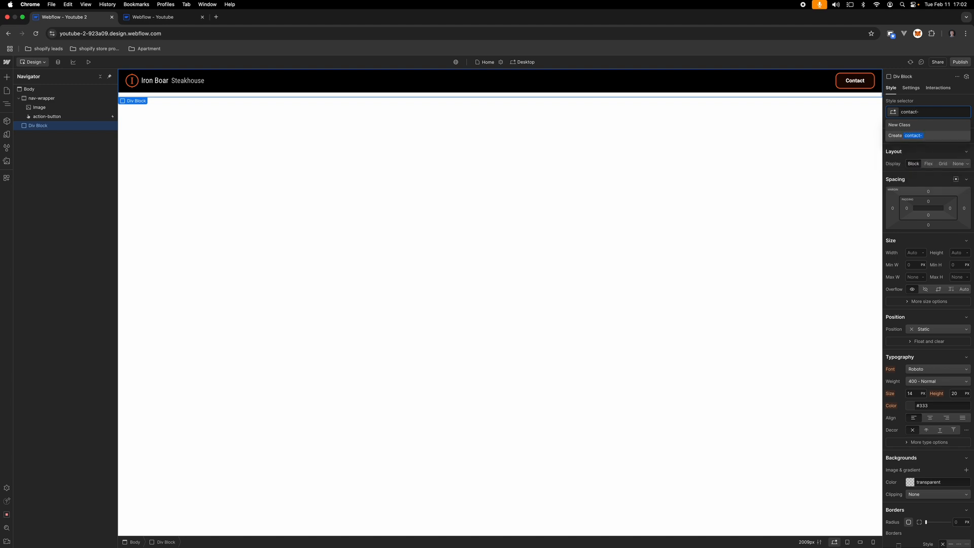
text(wrapper)
key(Return)
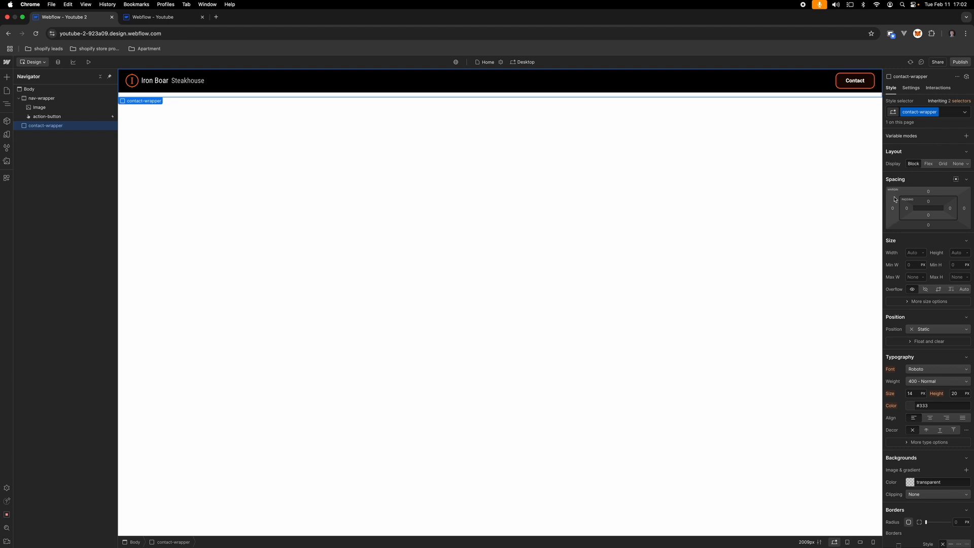
Step: Set the contact-wrapper's width to 100 vw and its height to 100 dvh
click(913, 255)
text(100vw)
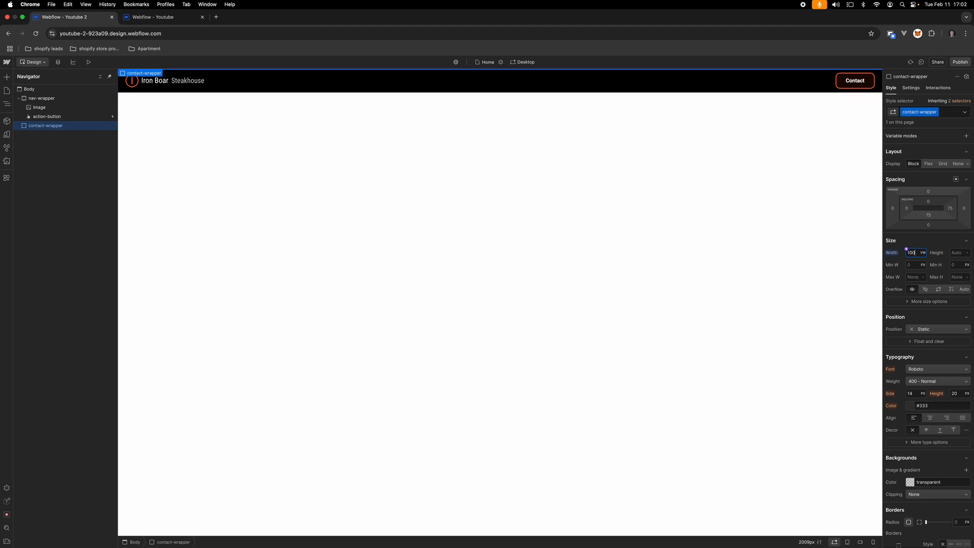
click(951, 252)
text(100dvh)
key(Return)
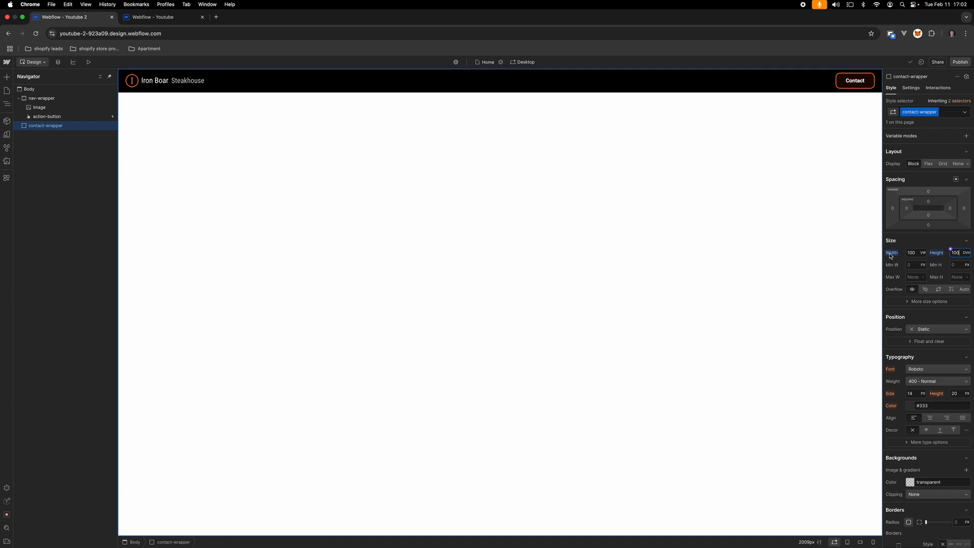
Step: Set the contact-wrapper's background color to black
scroll(919, 455, down, 5)
click(930, 350)
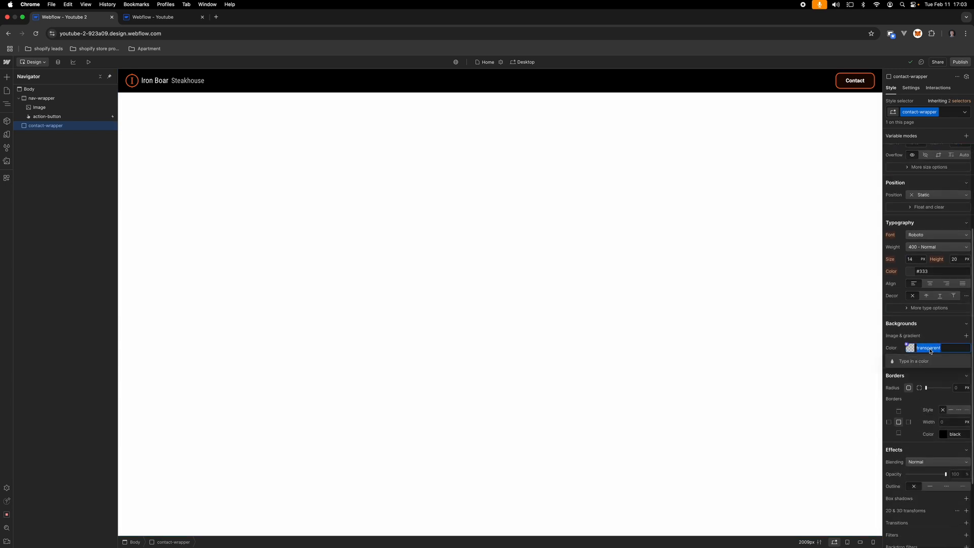
text(bl)
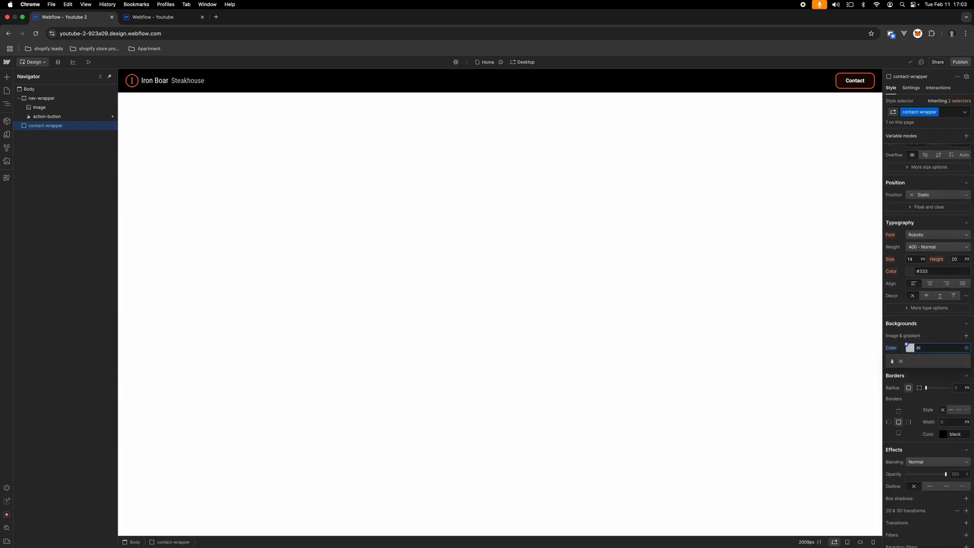
text(ack)
key(Return)
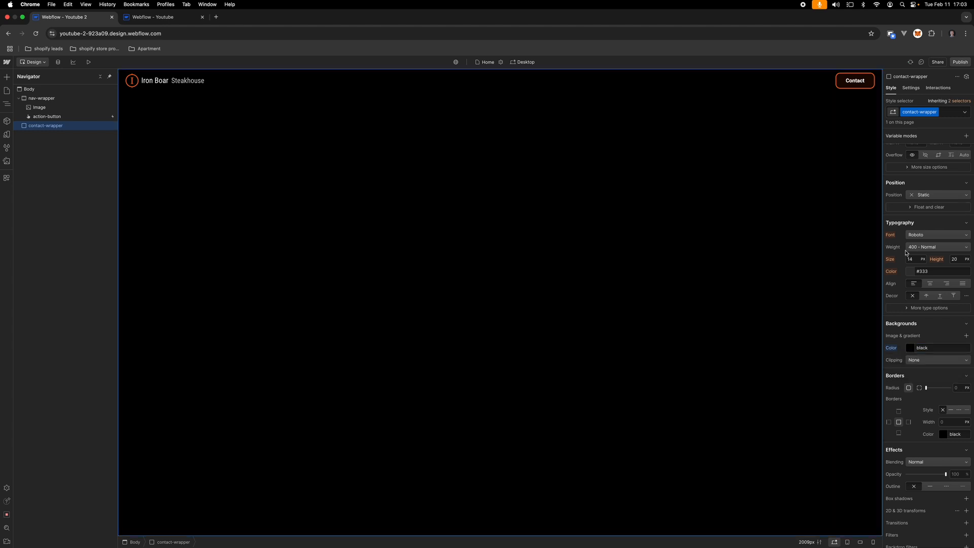
Step: Give the contact-wrapper a Fixed position with a z-index of 10
scroll(936, 299, up, 4)
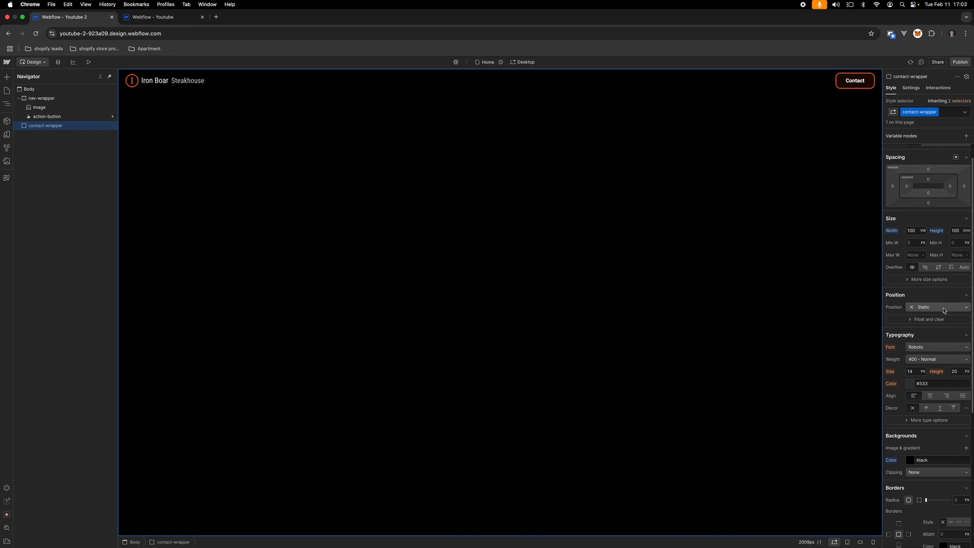
click(944, 310)
click(930, 339)
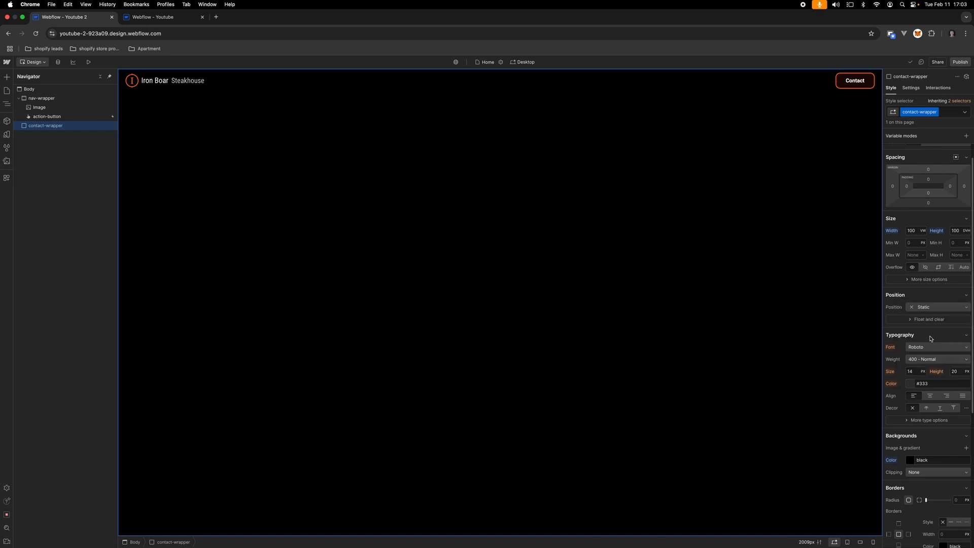
click(965, 356)
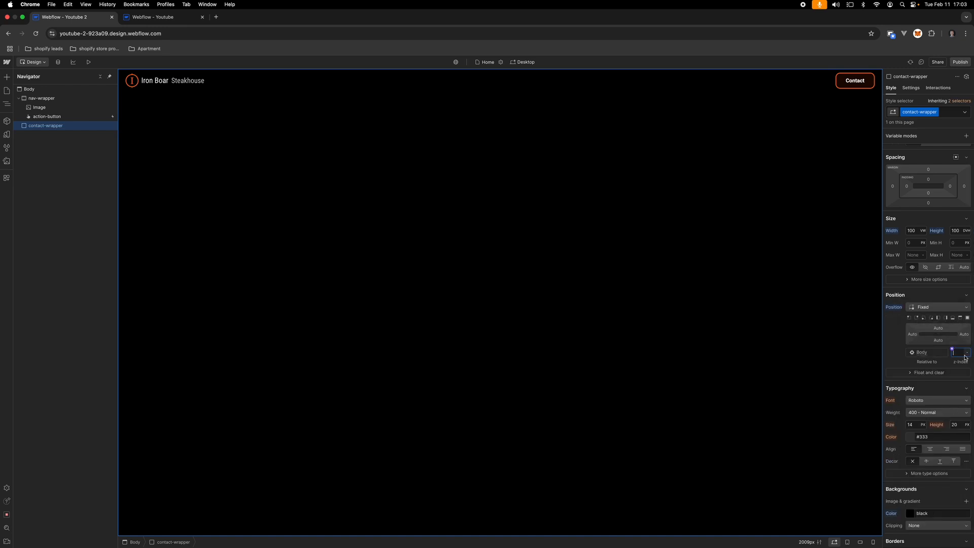
text(10)
key(Return)
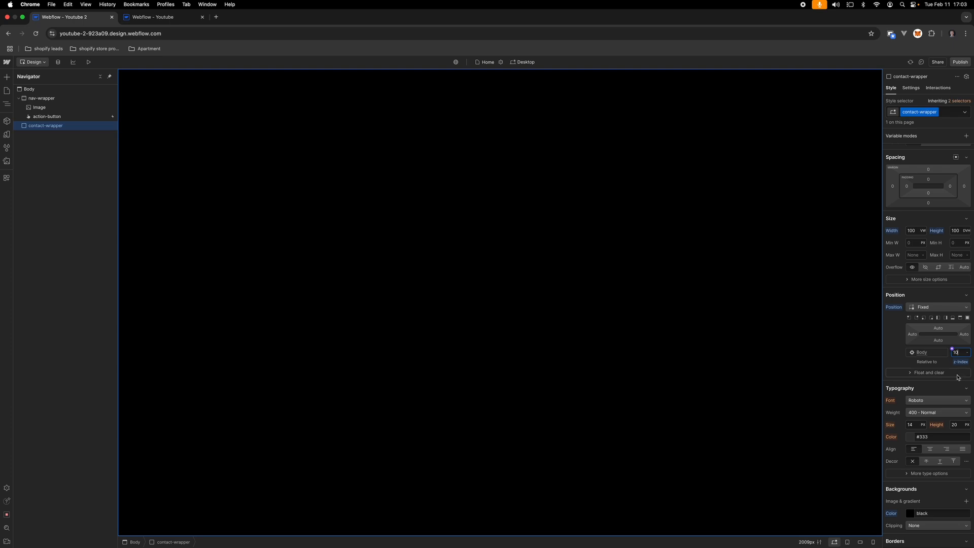
scroll(957, 377, down, 5)
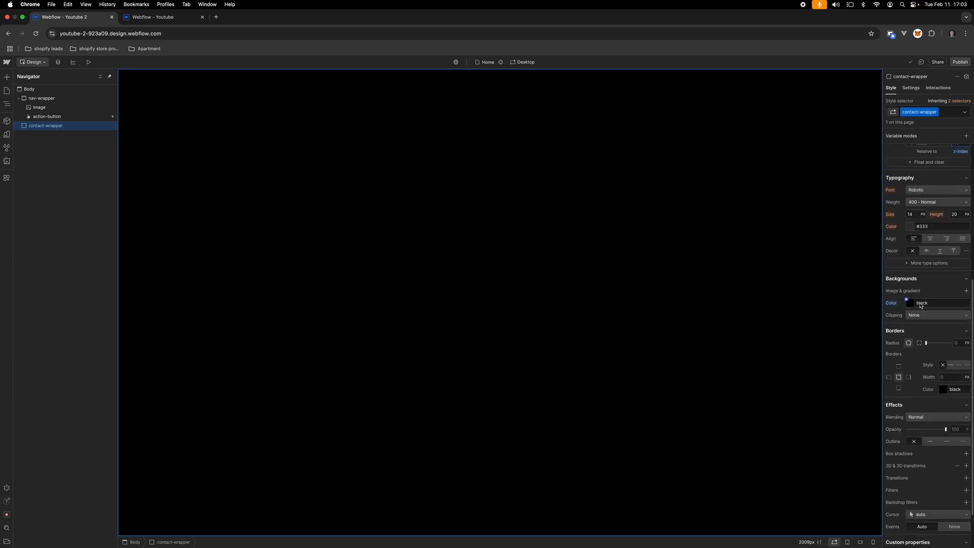
scroll(906, 313, up, 5)
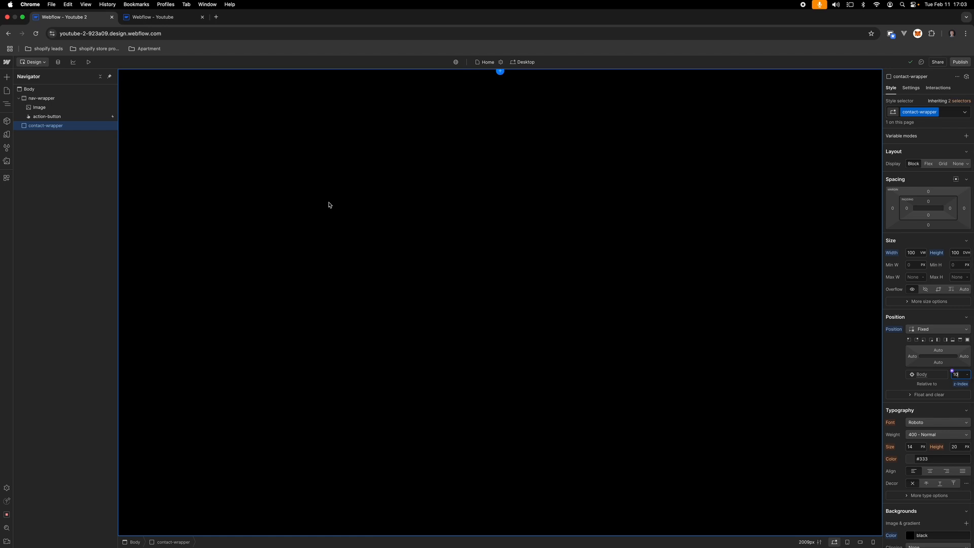
Step: Add a Div Block inside the contact-wrapper and give it the new class contact-underlay
key(super+e)
text(div)
key(Return)
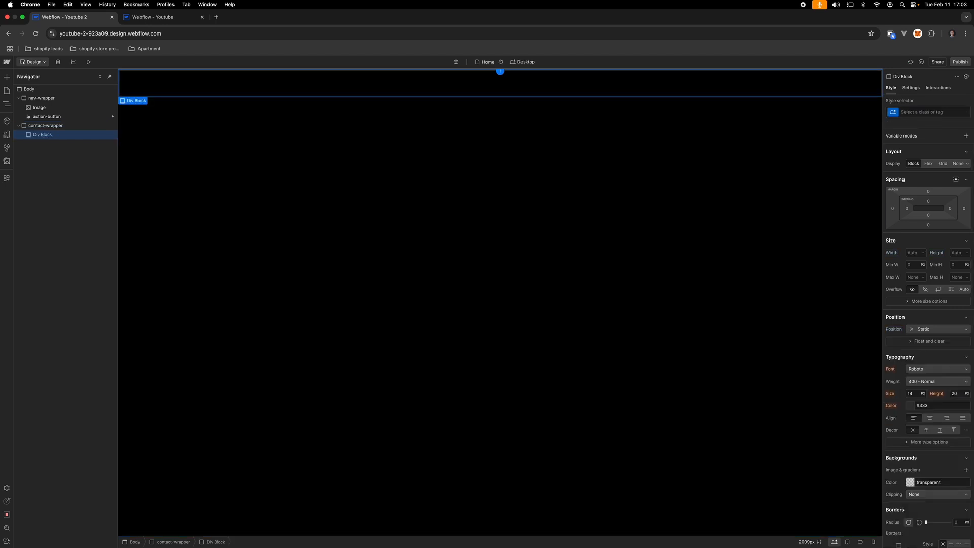
click(936, 113)
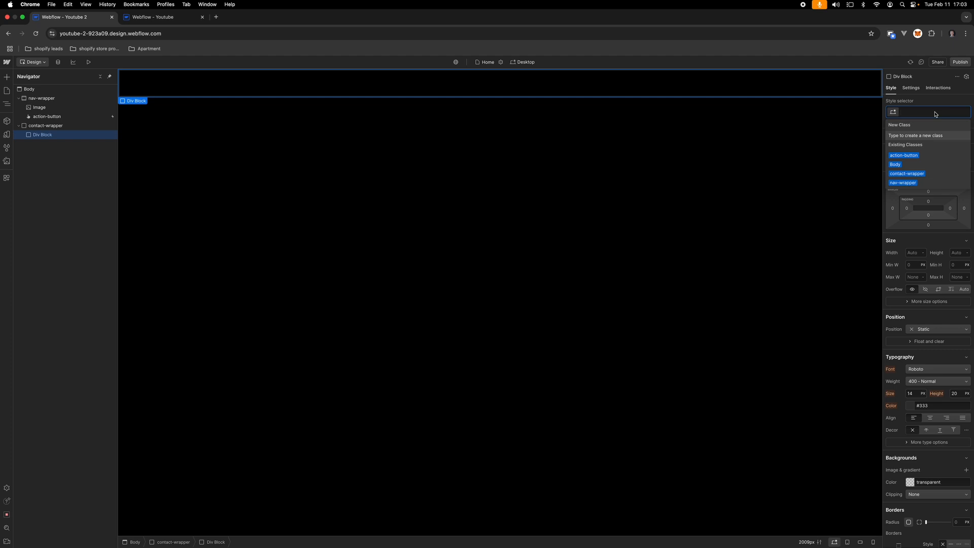
text(contact-)
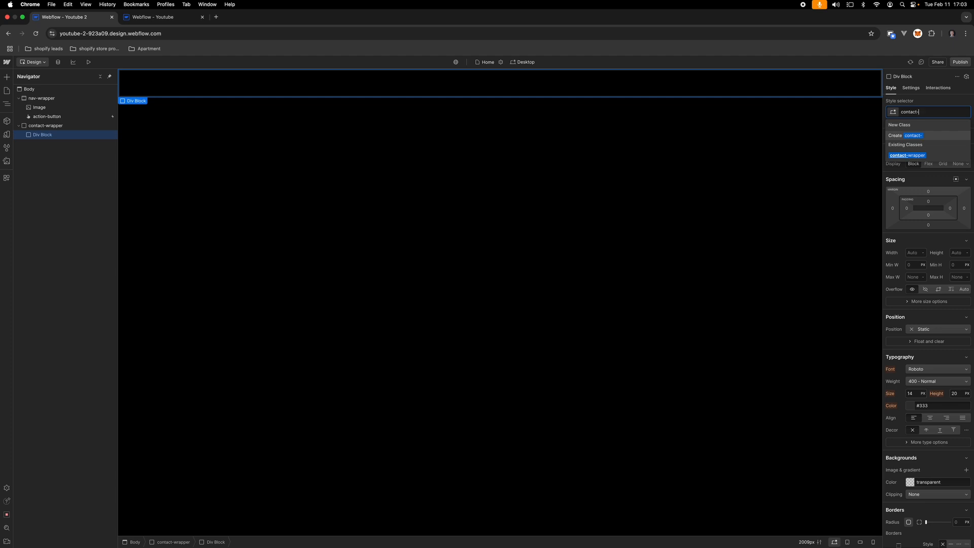
text(underlay)
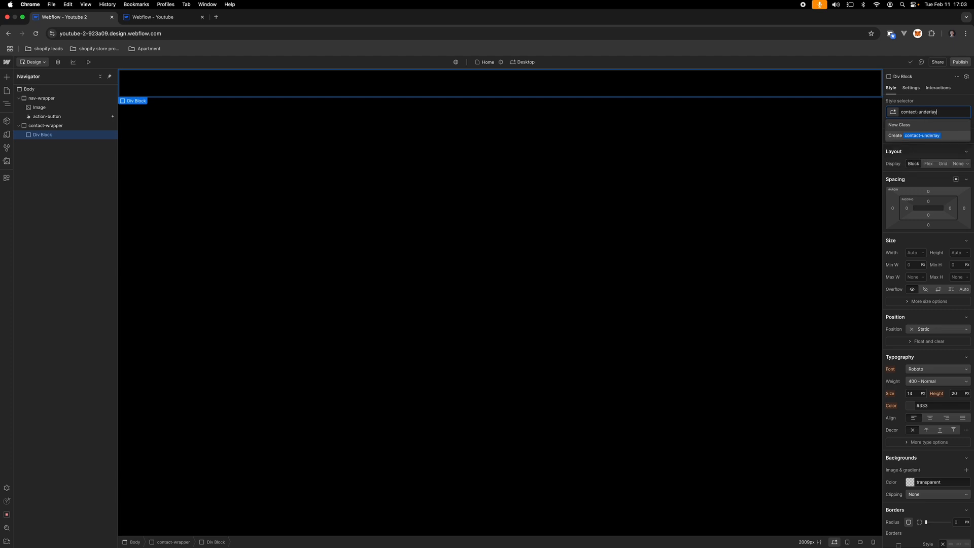
key(Return)
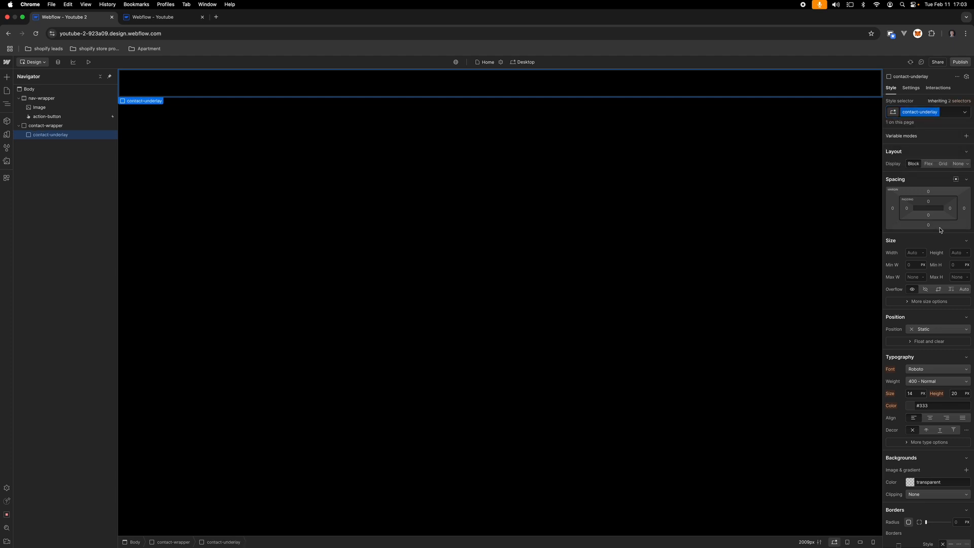
Step: Set the contact-underlay's width and height to 100%
click(912, 253)
key(Return)
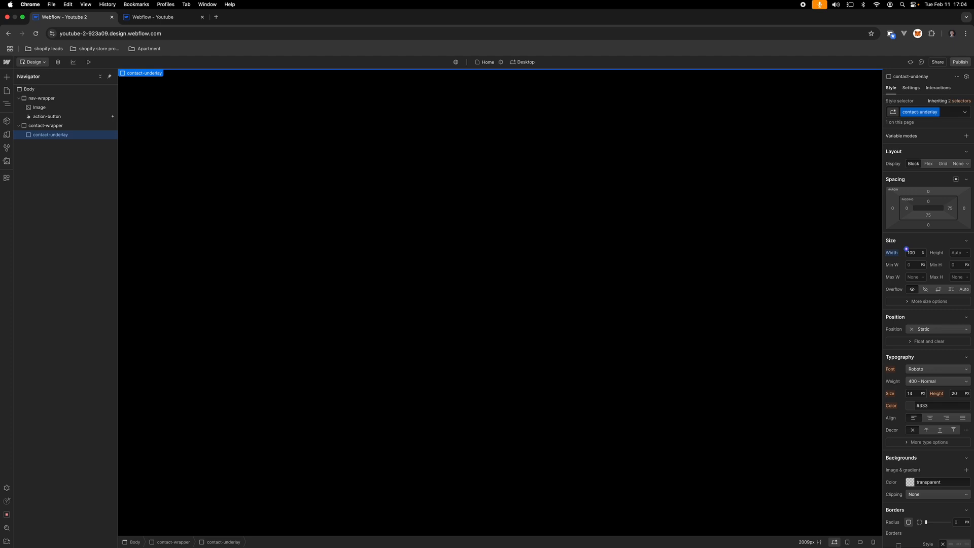
click(951, 251)
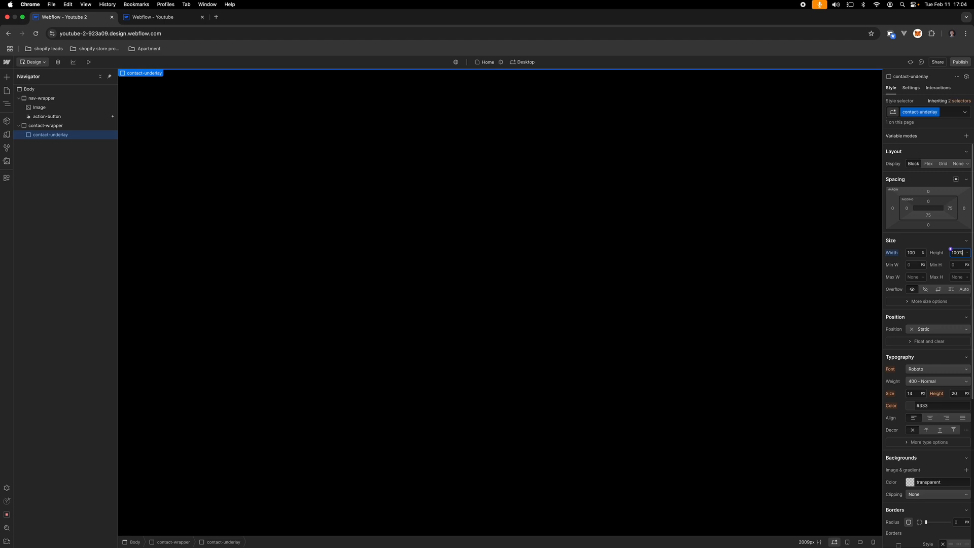
key(Return)
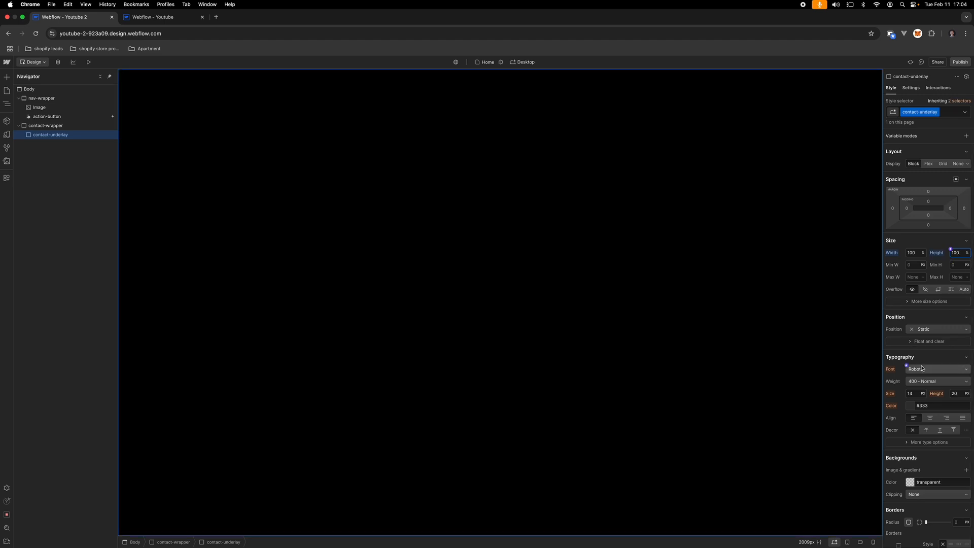
Step: Set the contact-underlay's position to Absolute
scroll(954, 383, down, 3)
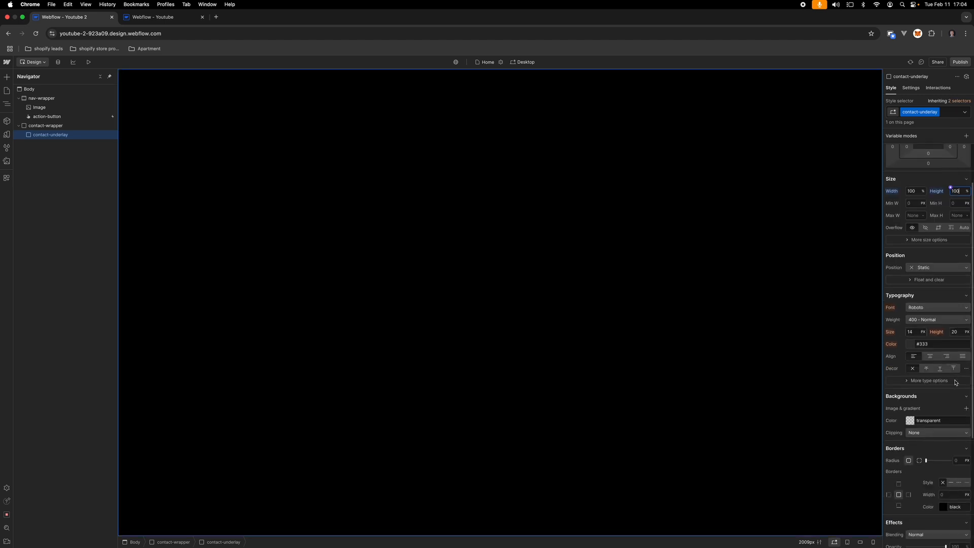
scroll(956, 383, down, 2)
click(940, 229)
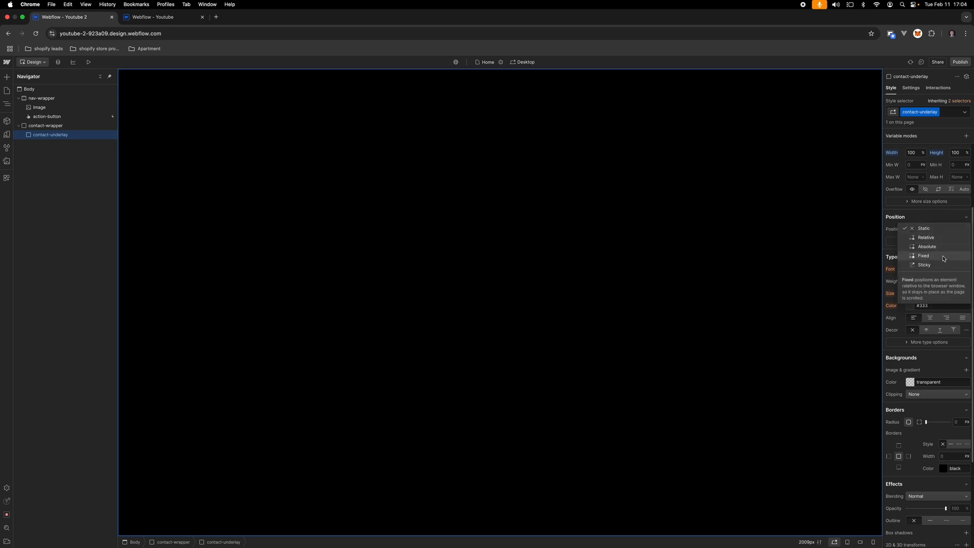
click(940, 246)
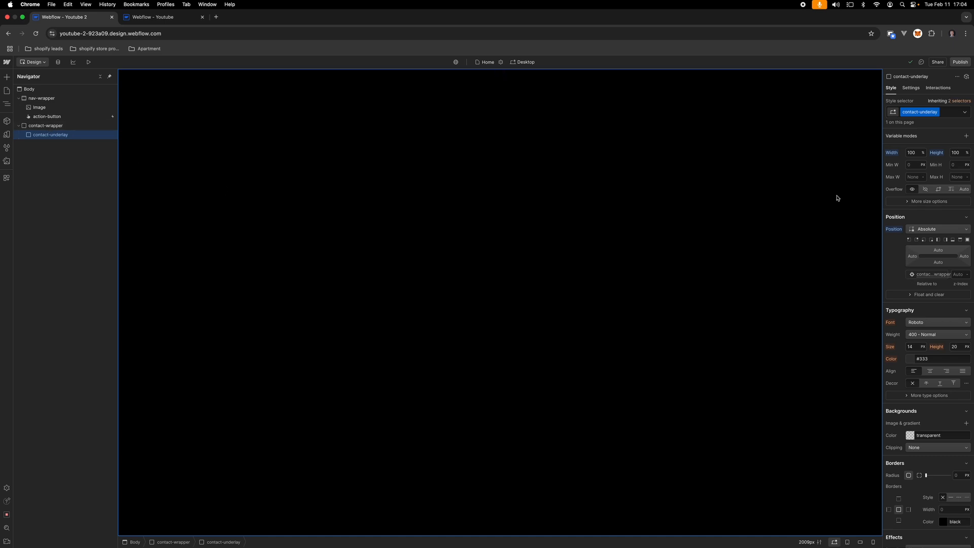
click(953, 272)
Step: Change the contact-wrapper's display to Flex and center its children on both the X and Y axes
click(67, 126)
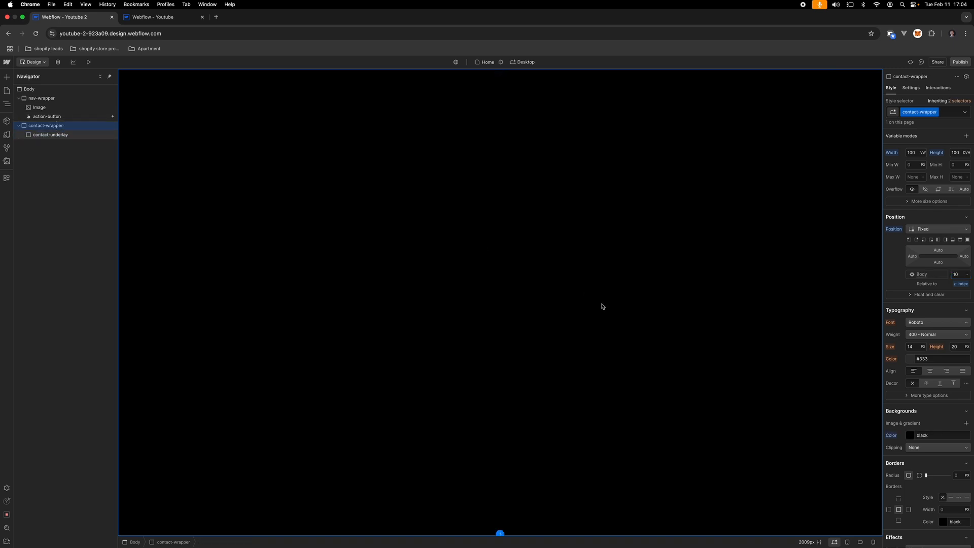
scroll(952, 274, up, 3)
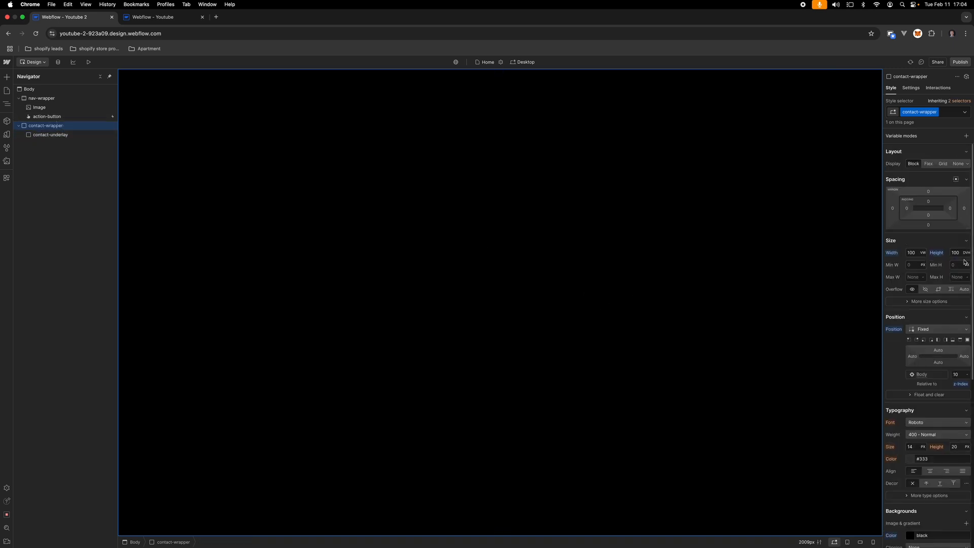
click(930, 164)
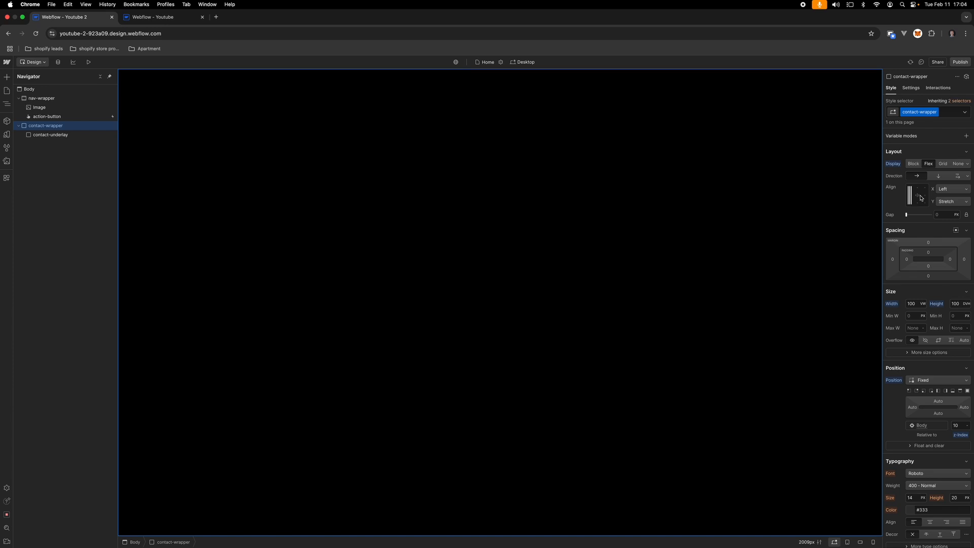
click(919, 197)
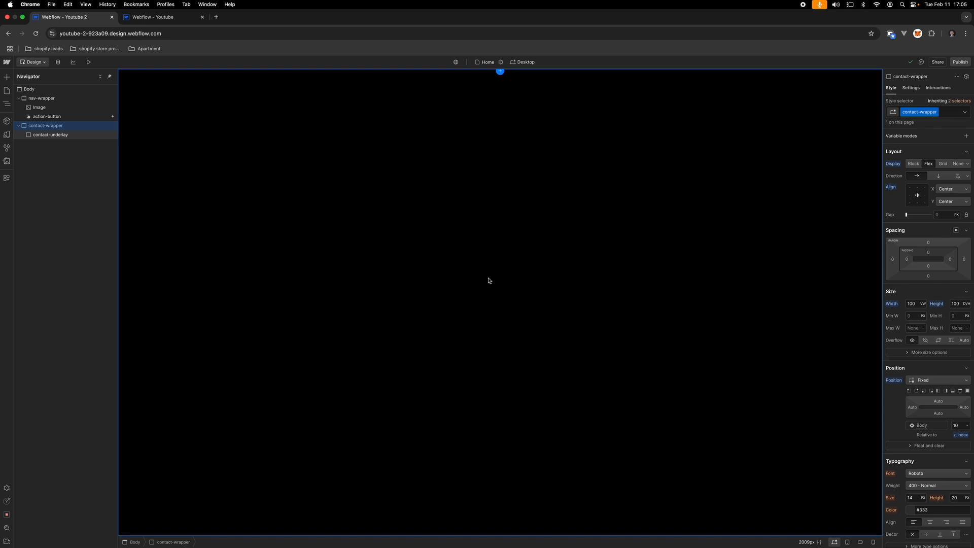
Step: Add a second Div Block inside the contact-wrapper, after the contact-underlay
key(super+e)
text(div)
key(Return)
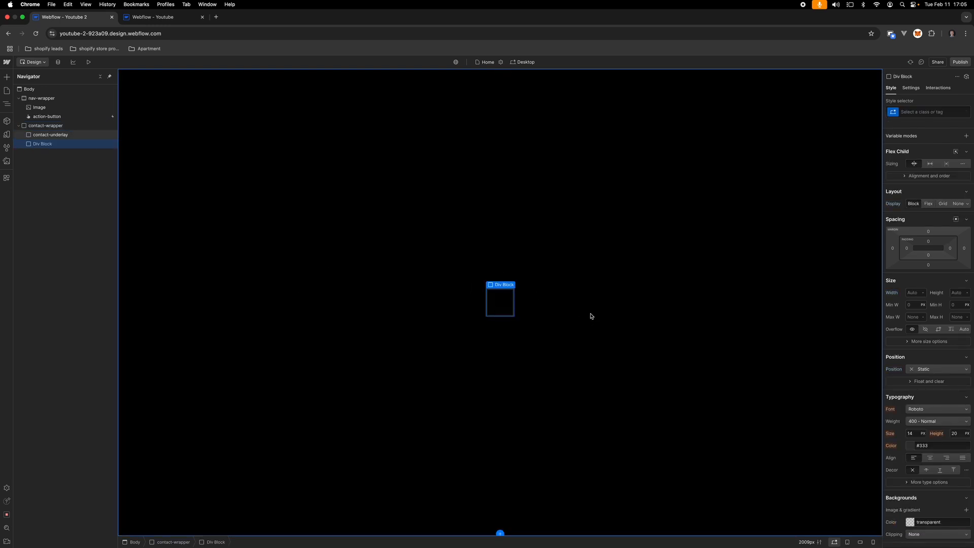
Step: Copy the popup panel's fill colour from the Affinity Designer mockup and set the Div Block's background colour to #1c1c1c in Webflow
key(ctrl+Right)
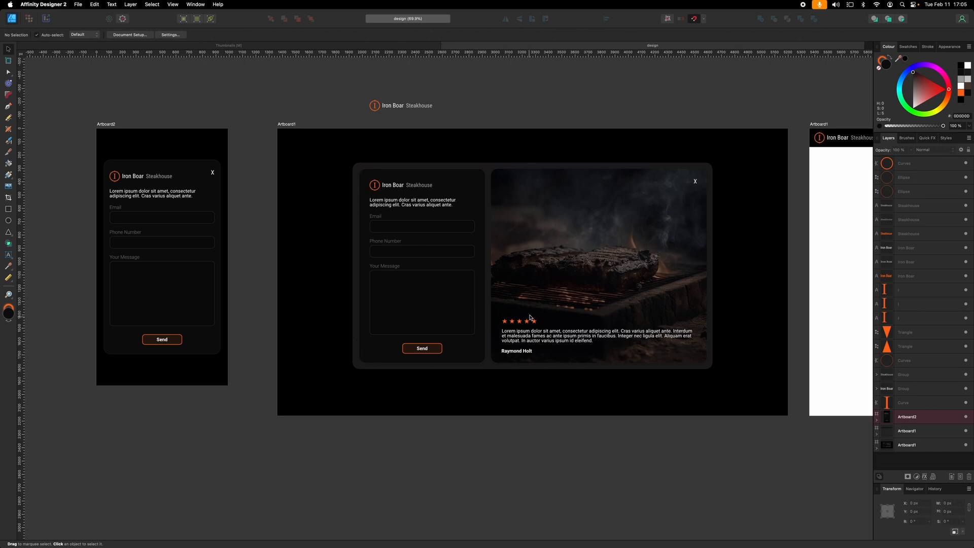
click(491, 367)
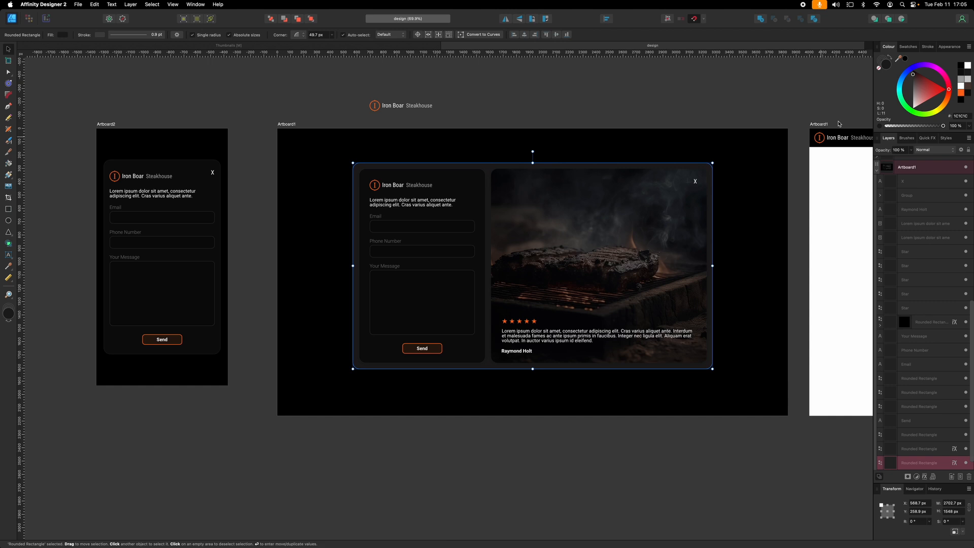
click(962, 116)
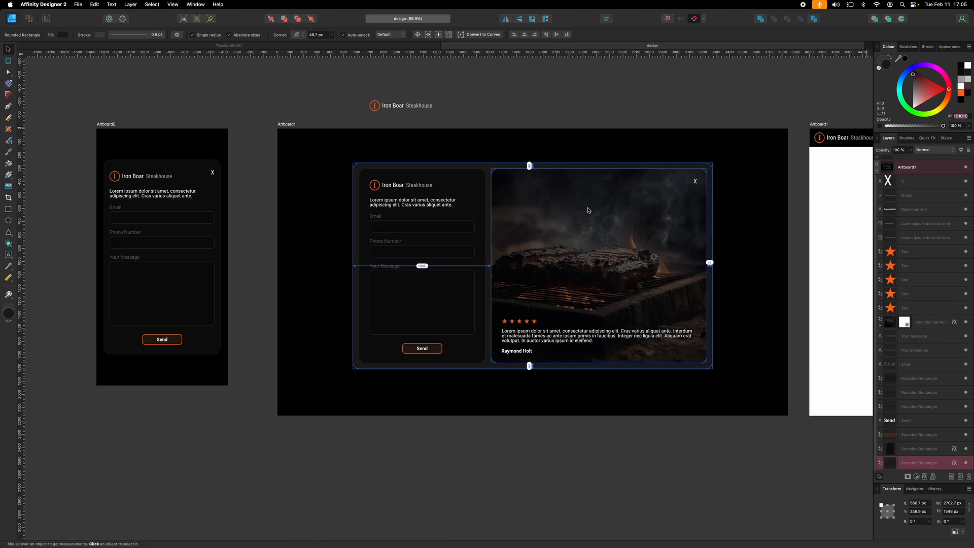
key(super+Tab)
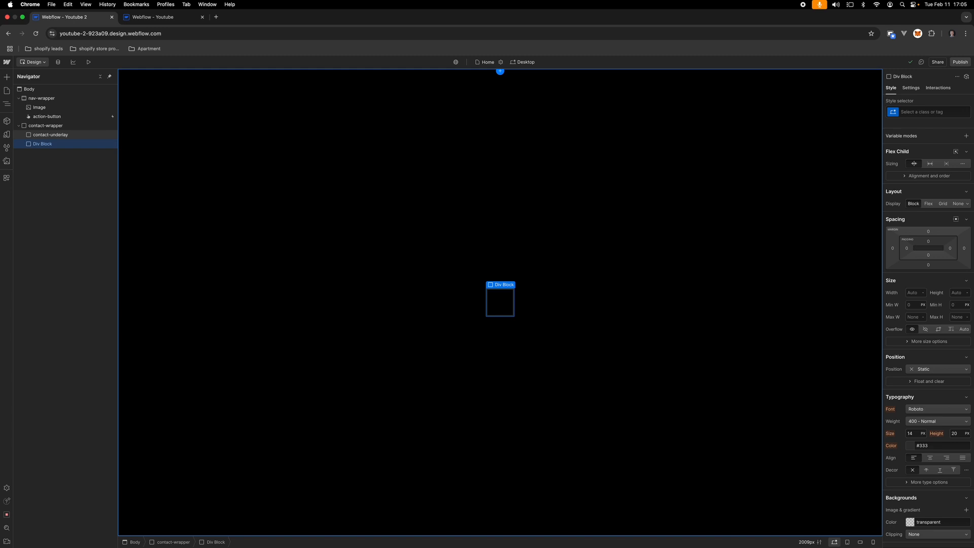
scroll(944, 387, down, 5)
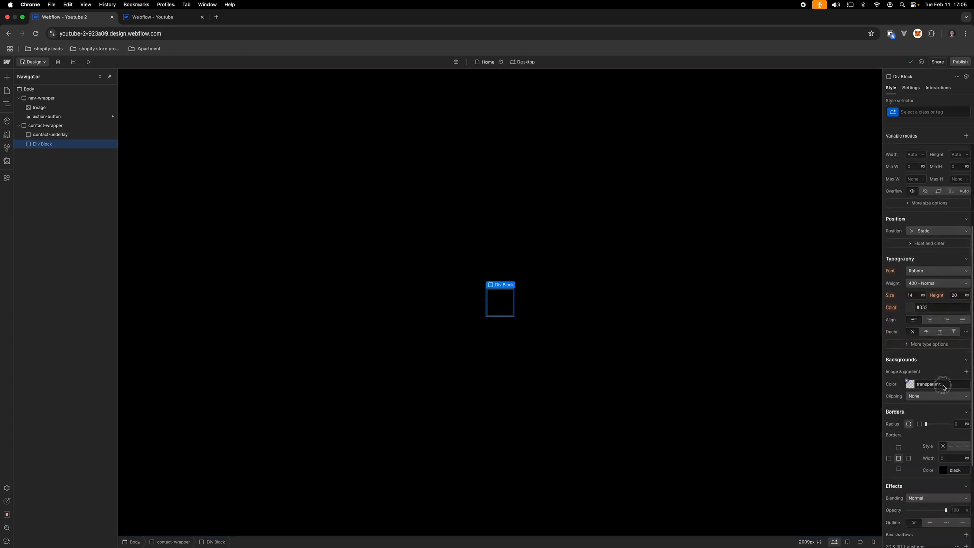
click(943, 387)
text(1c1c1c)
key(Return)
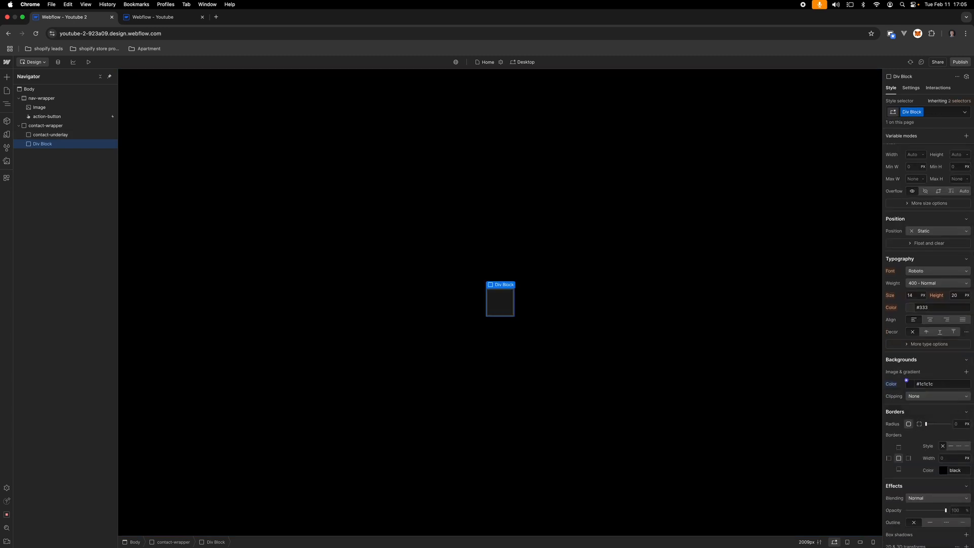
Step: Check the panel's inner spacing in the mockup and set the Div Block's padding to 1 rem on all four sides
scroll(946, 235, up, 5)
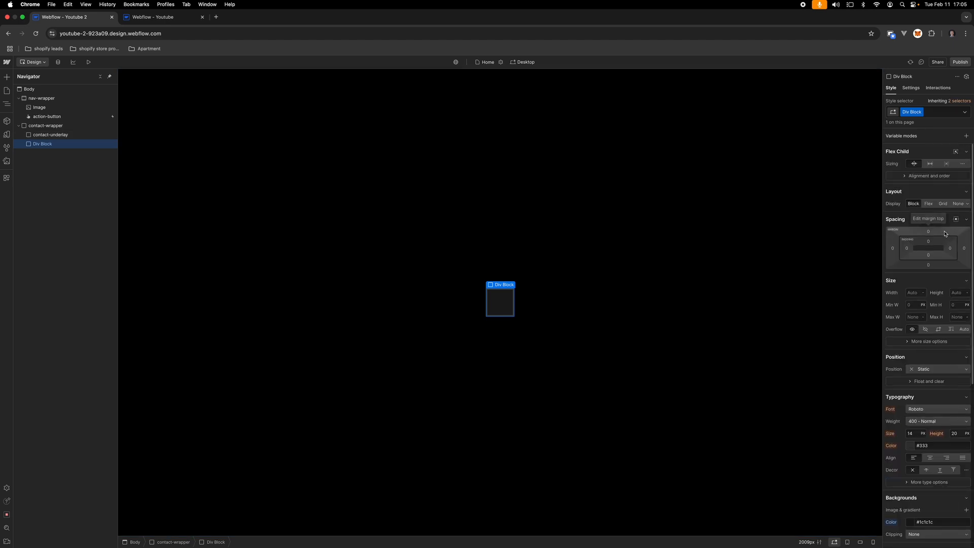
key(super+Tab)
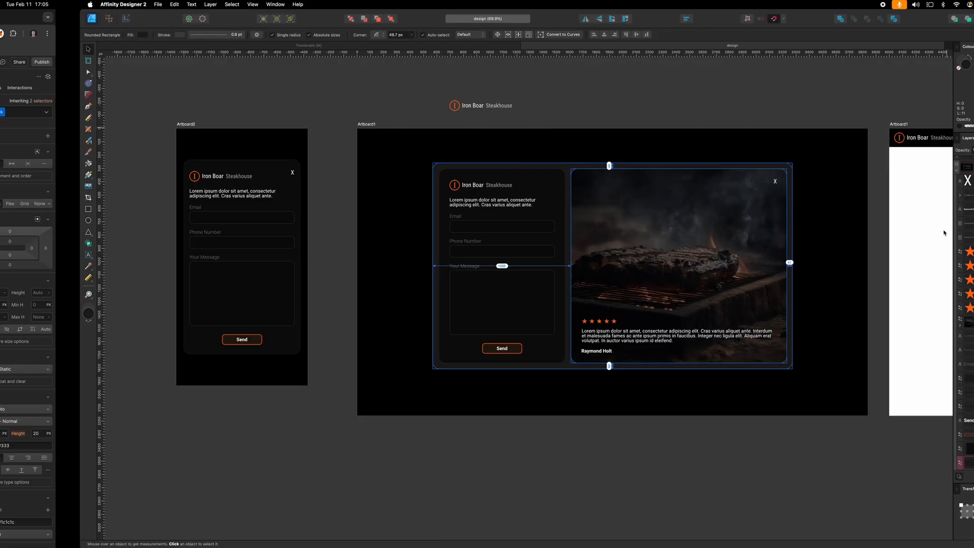
key(super+Tab)
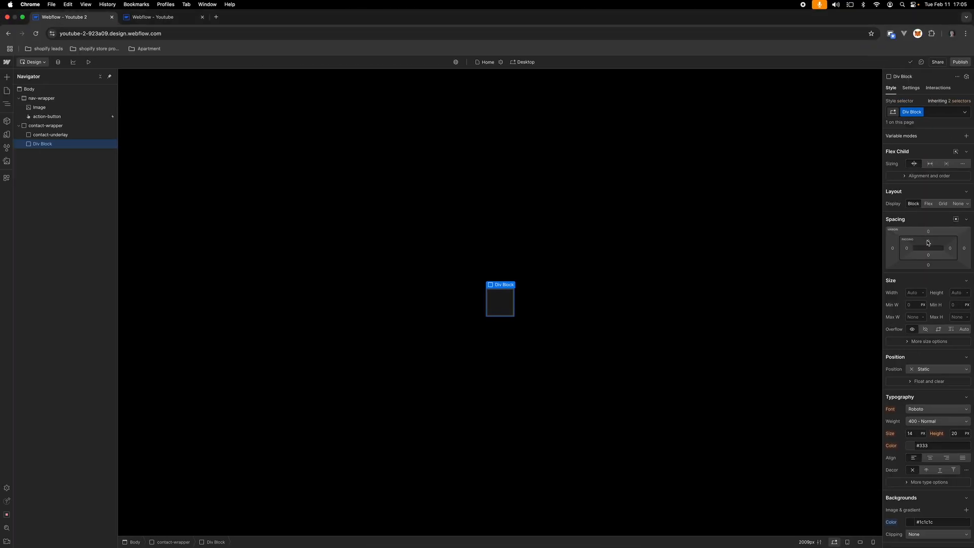
click(928, 242)
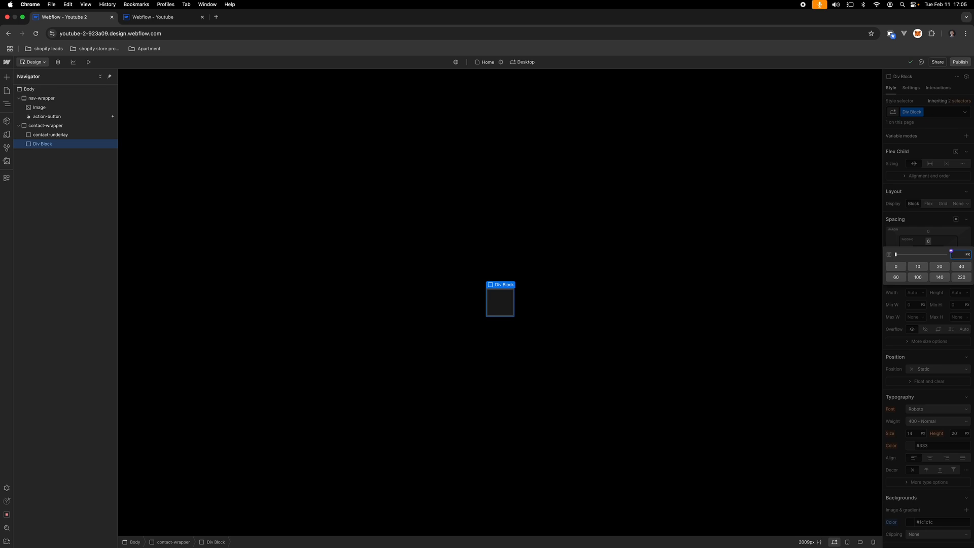
text(0rem)
key(Return)
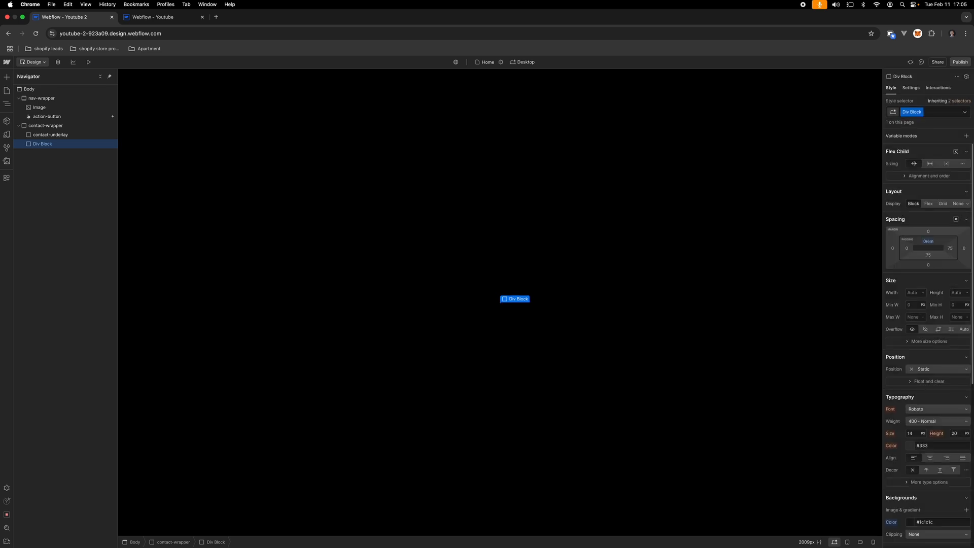
drag(929, 242, 929, 245)
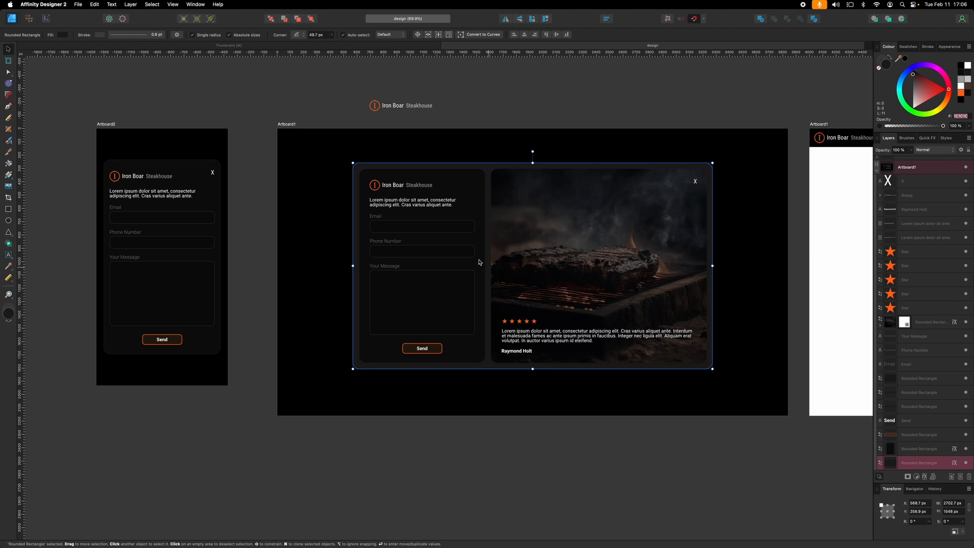
Step: Change the Div Block's display to Flex in the horizontal direction with a 1 rem gap
key(ctrl+Left)
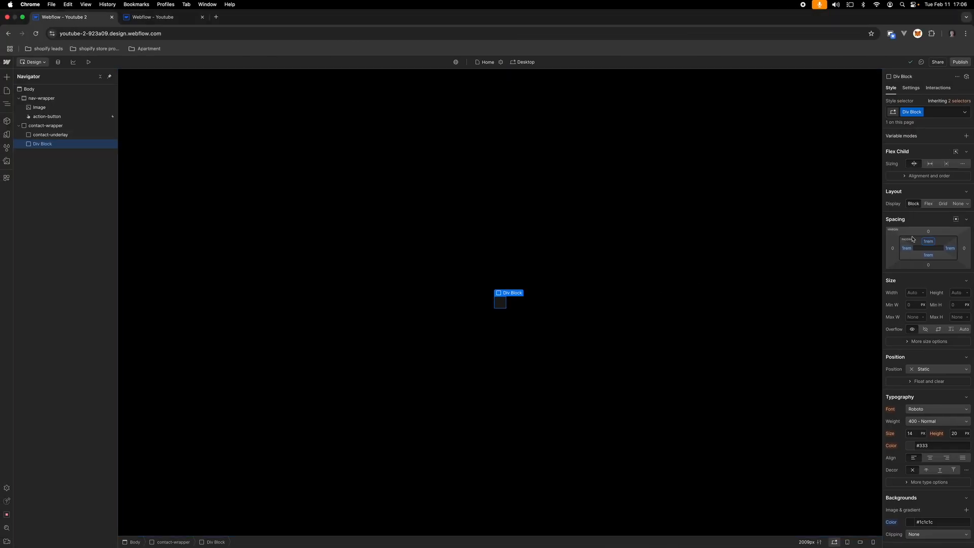
click(927, 206)
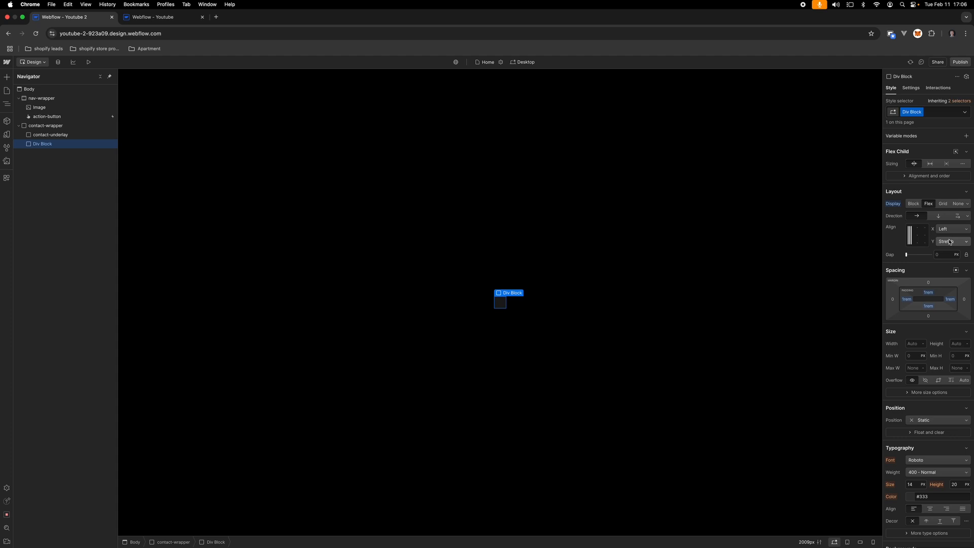
key(ctrl+Right)
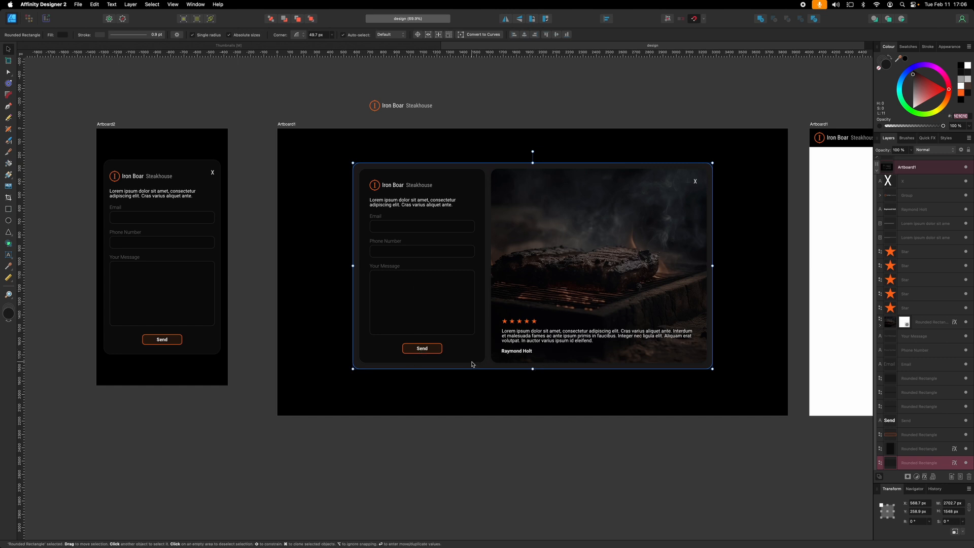
key(ctrl+Left)
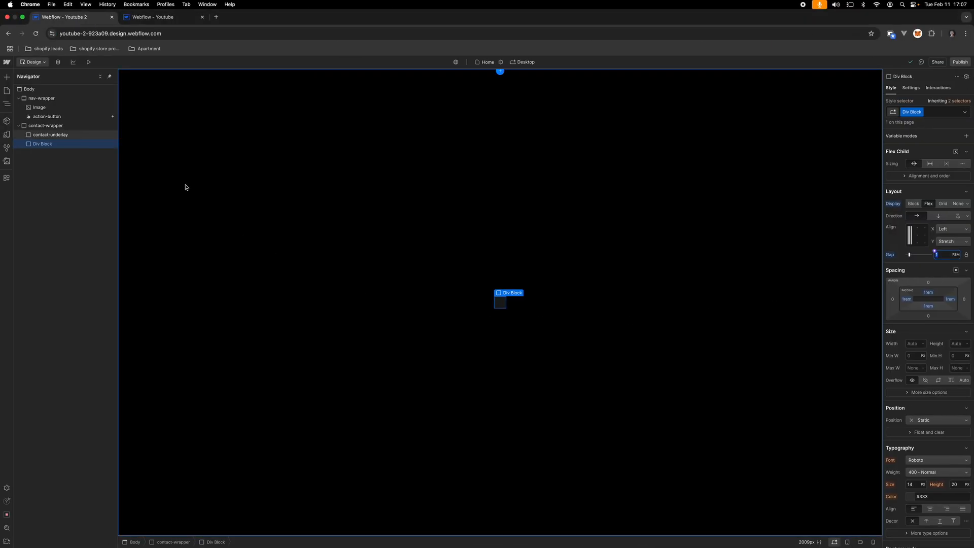
Step: Rename the Div Block's class to contact-container
click(906, 113)
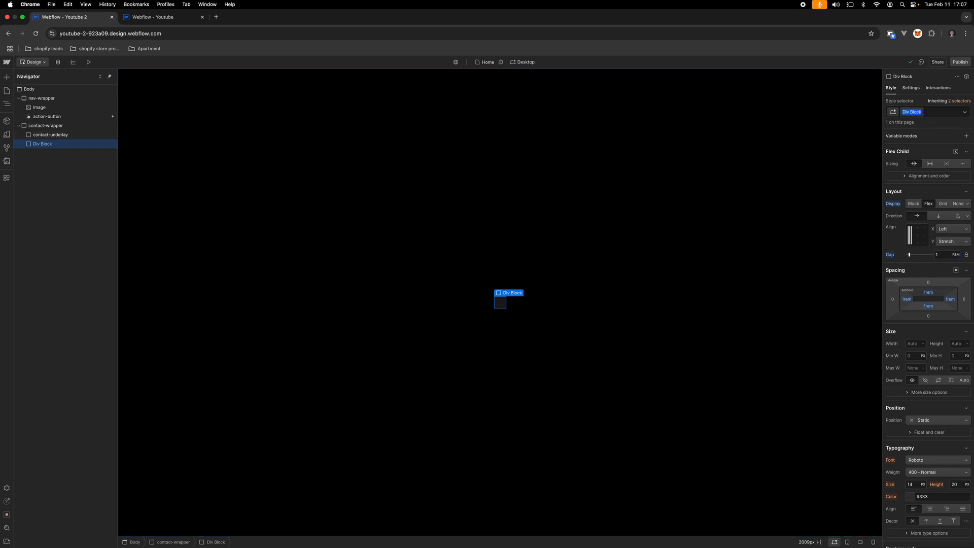
text(contact-container)
key(Return)
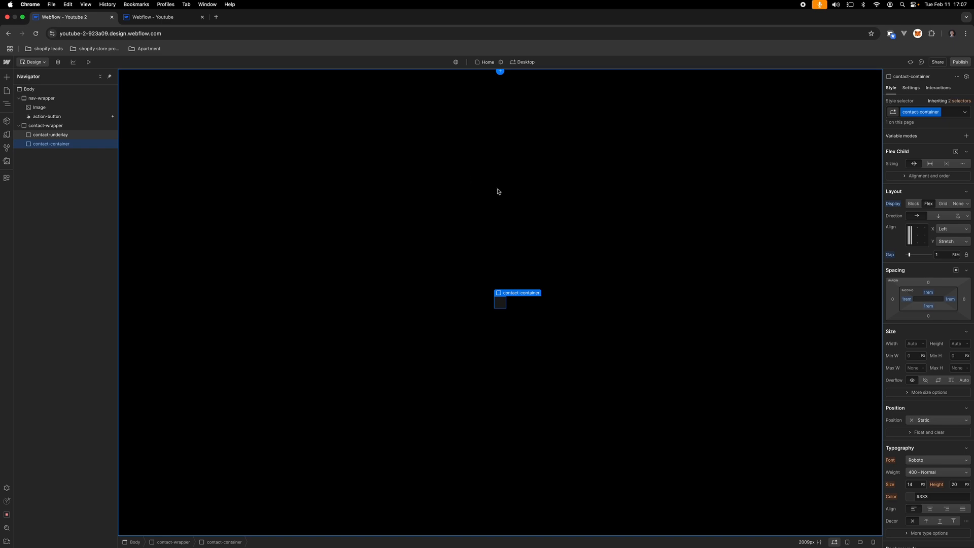
Step: Add a Div Block inside the contact-container and insert a Form Block into it, comparing with the mockup and closing the form's settings
key(super+e)
text(div)
key(Return)
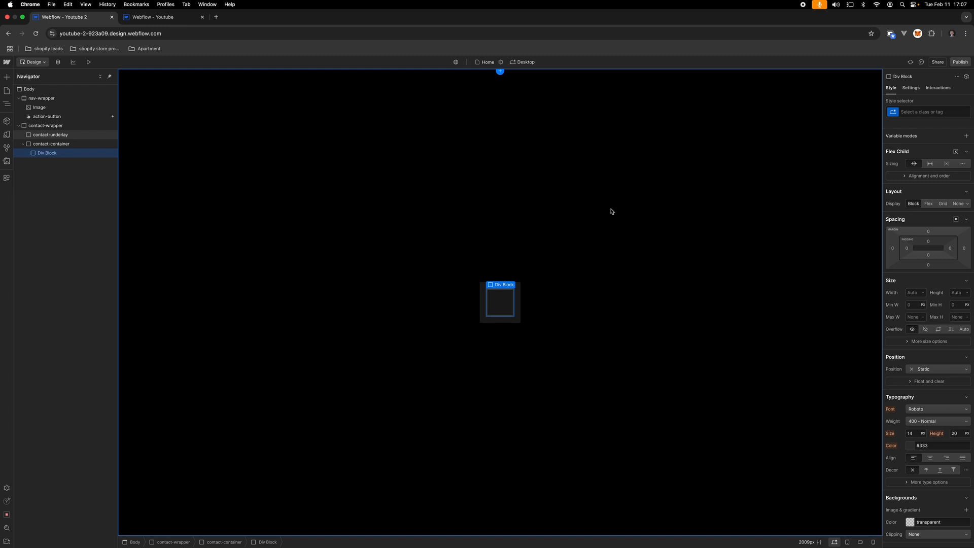
key(super+e)
text(for)
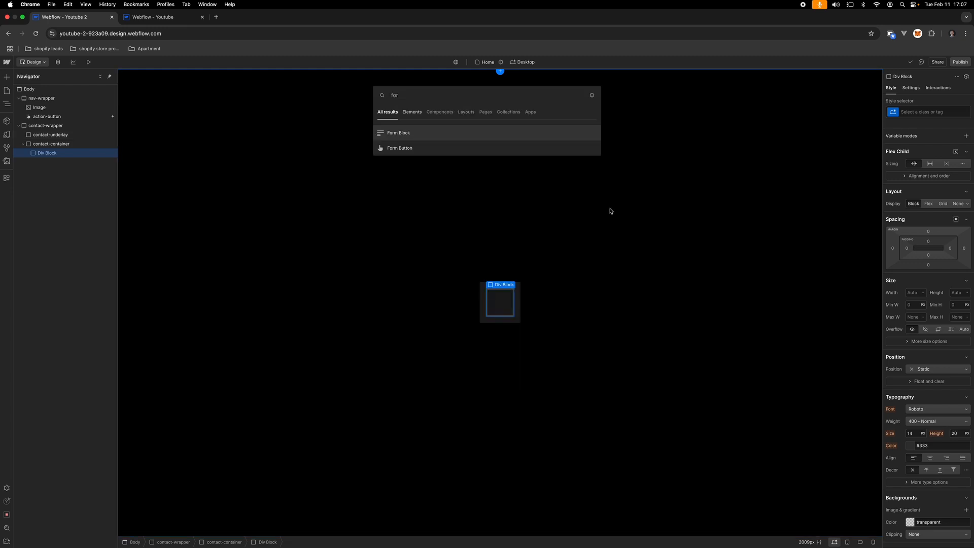
key(Return)
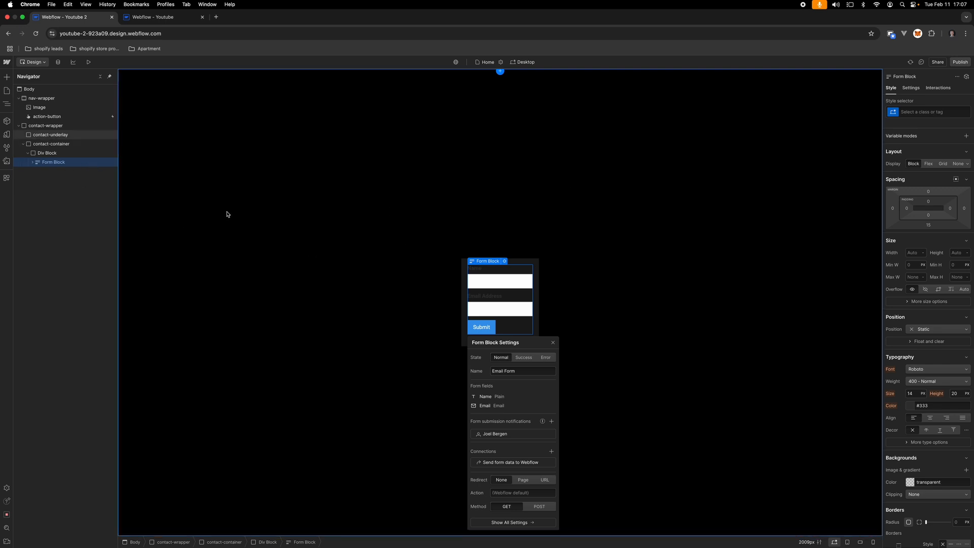
key(ctrl+Right)
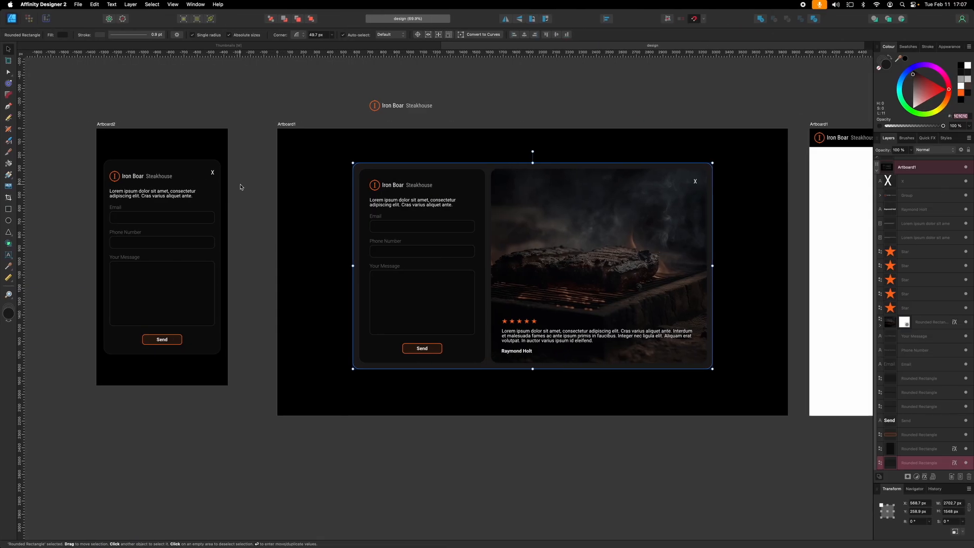
key(ctrl+Left)
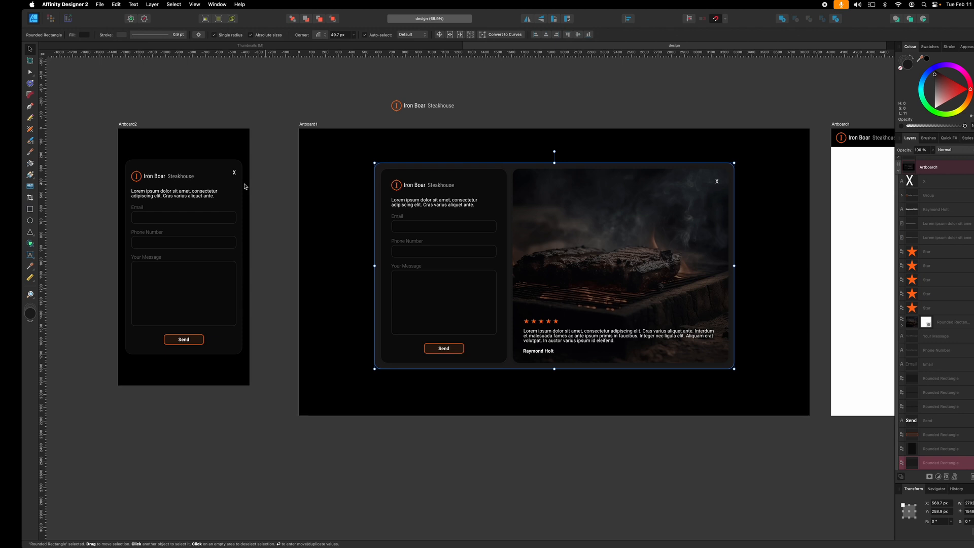
key(ctrl+Left)
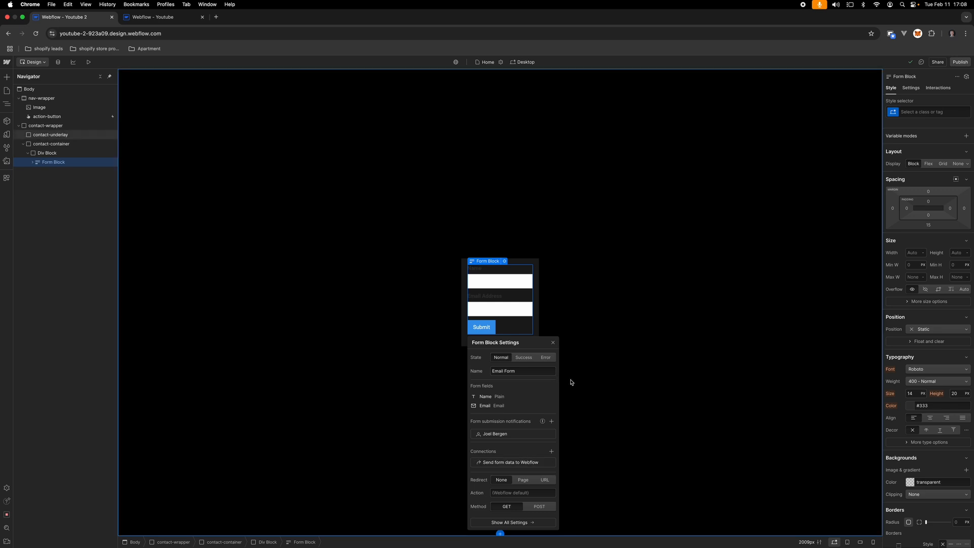
click(553, 343)
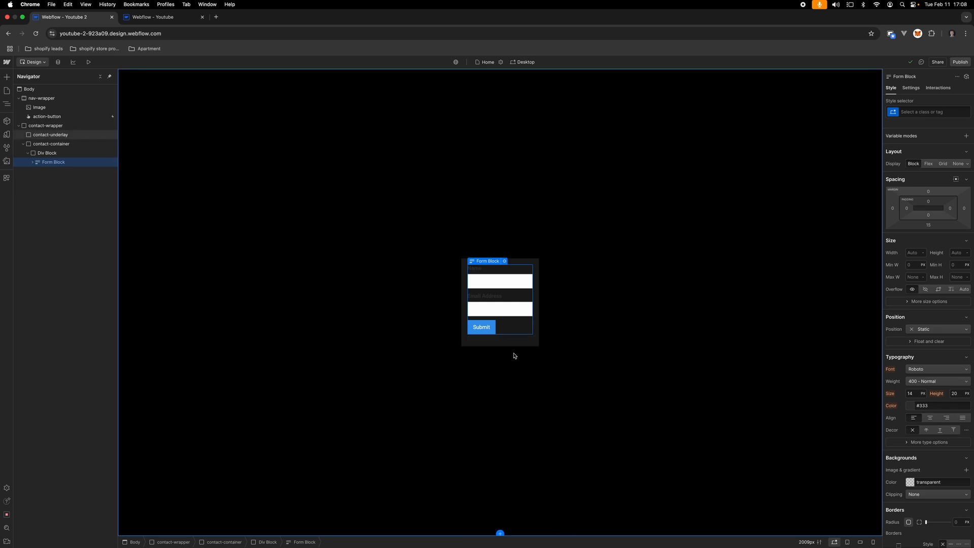
Step: Expand the Form Block's form and place a copy of the Email Address field label after the second text field
click(490, 299)
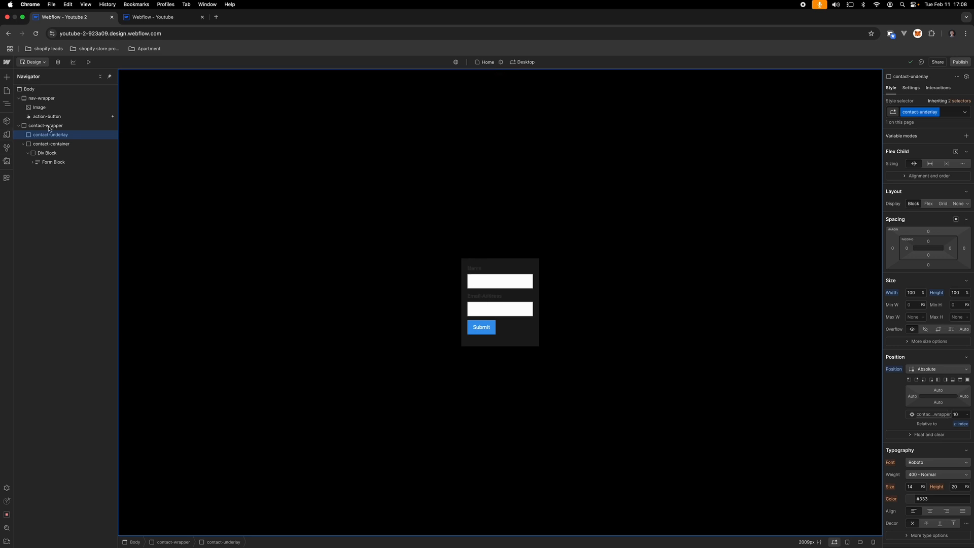
click(32, 163)
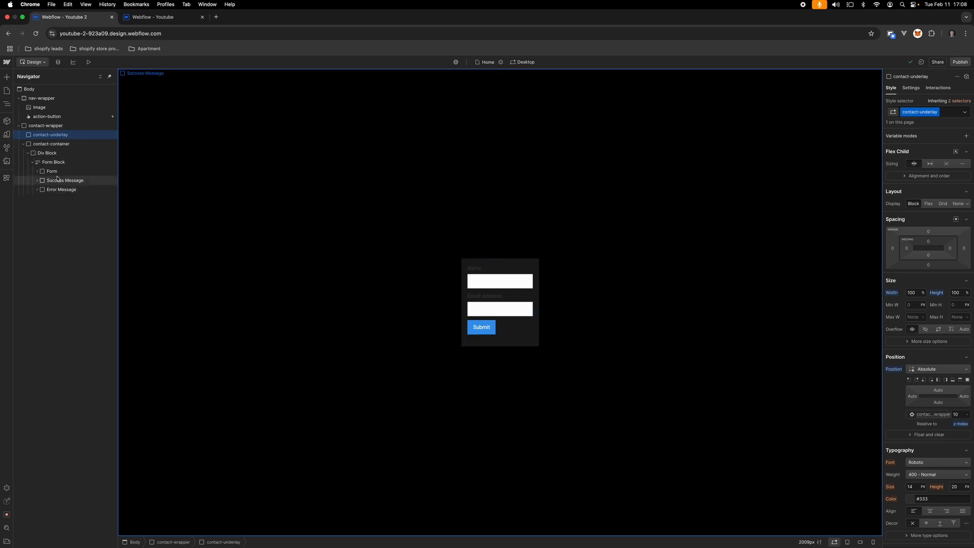
click(37, 172)
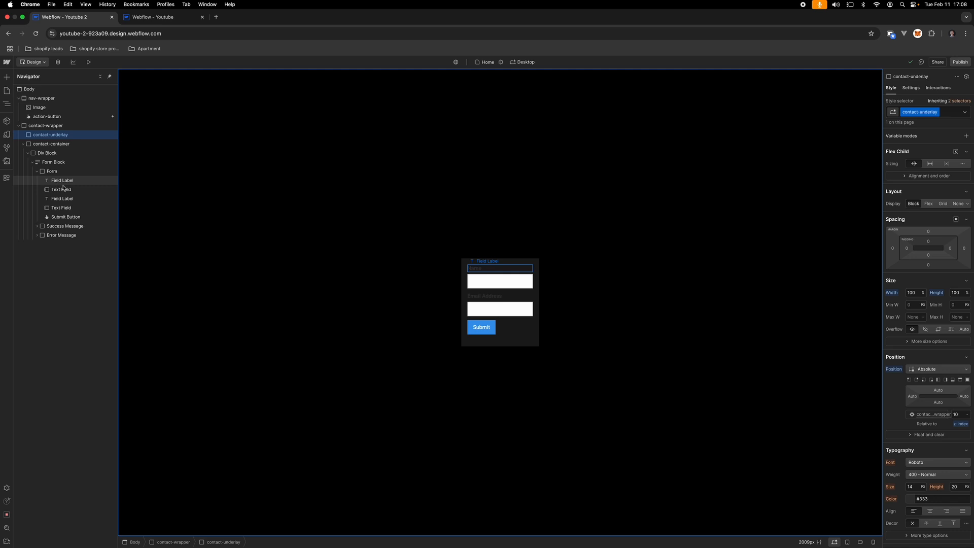
click(65, 199)
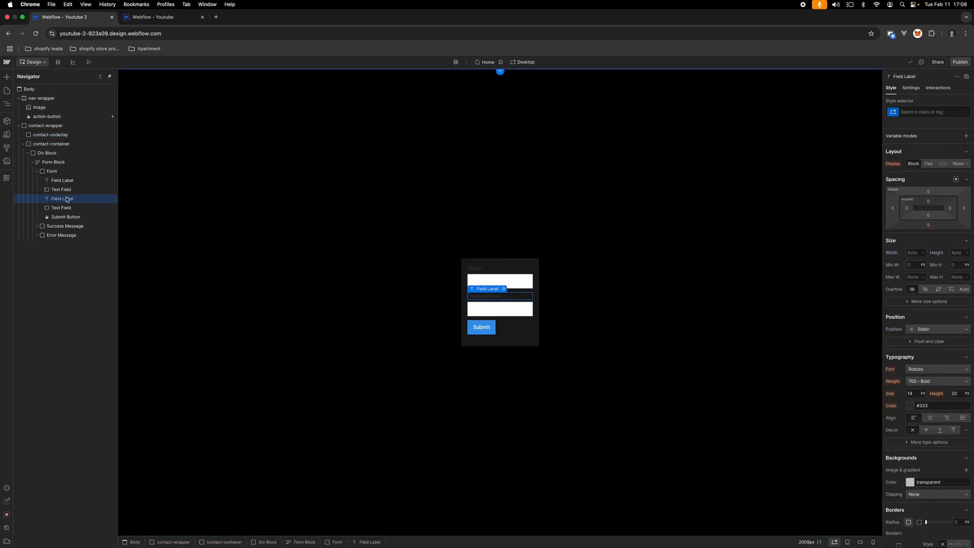
drag(67, 200, 62, 212)
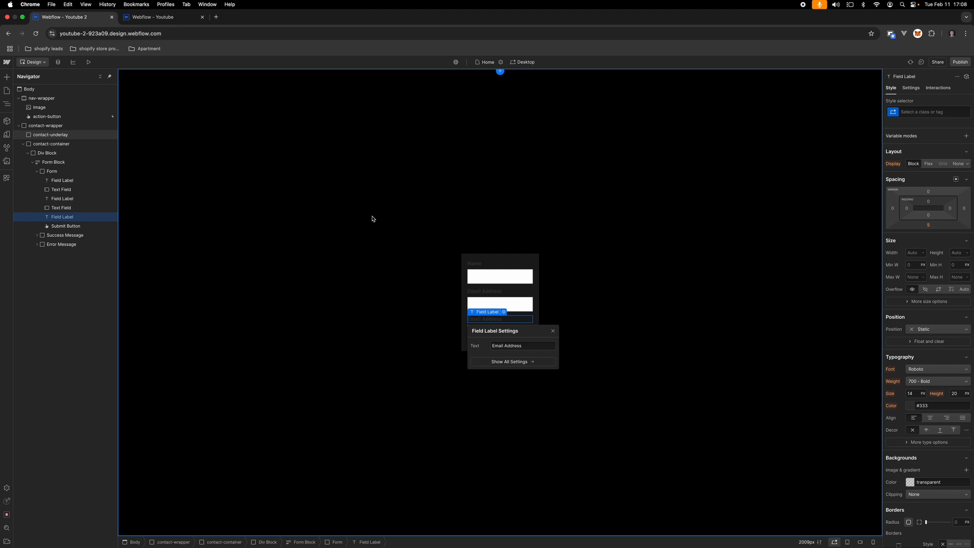
Step: Insert a Text Area between the third field label and the Submit Button, closing its settings
key(super+k)
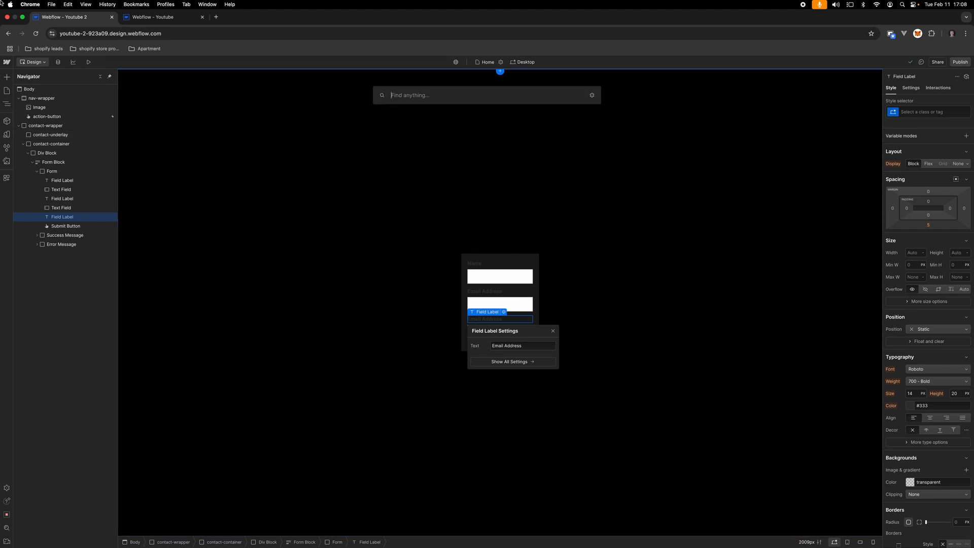
key(Escape)
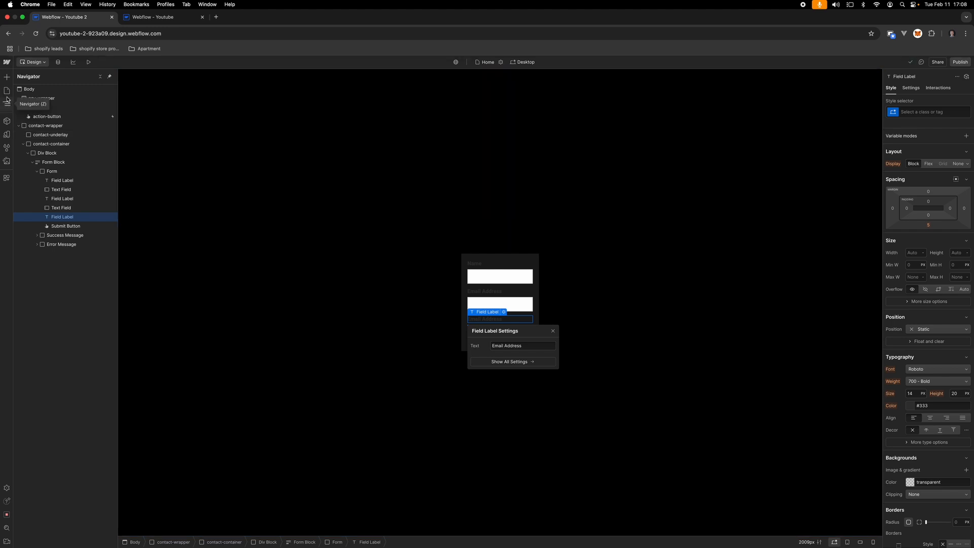
click(6, 77)
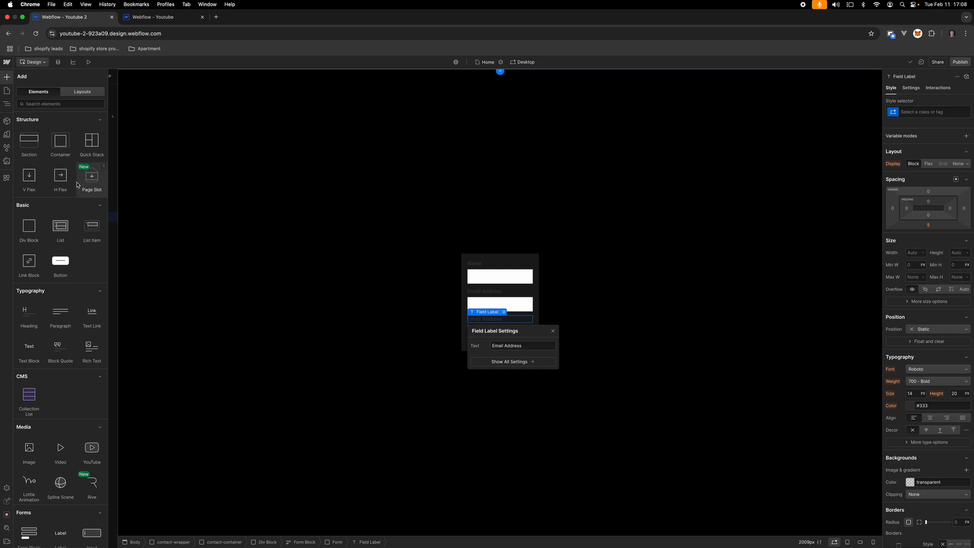
scroll(71, 191, down, 3)
scroll(63, 200, down, 7)
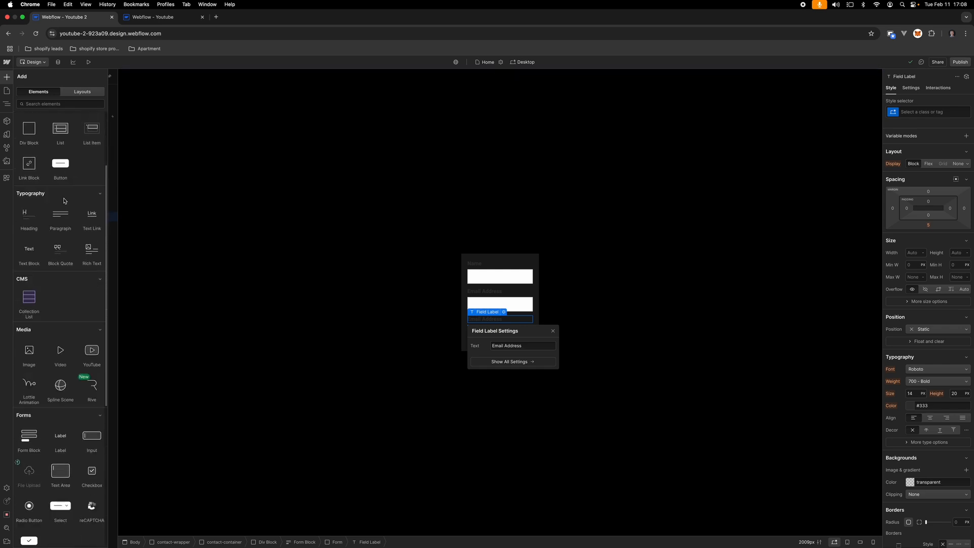
scroll(60, 246, down, 1)
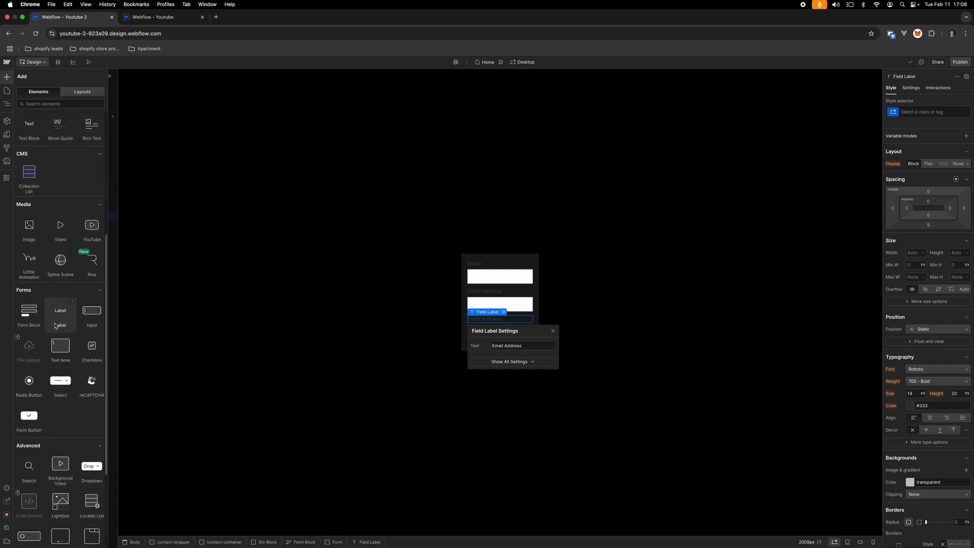
drag(61, 345, 84, 234)
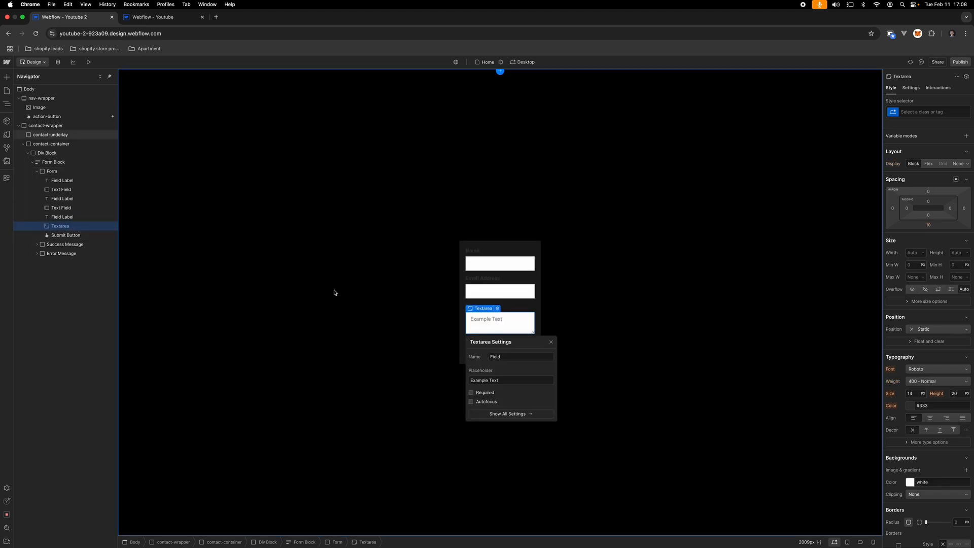
click(552, 343)
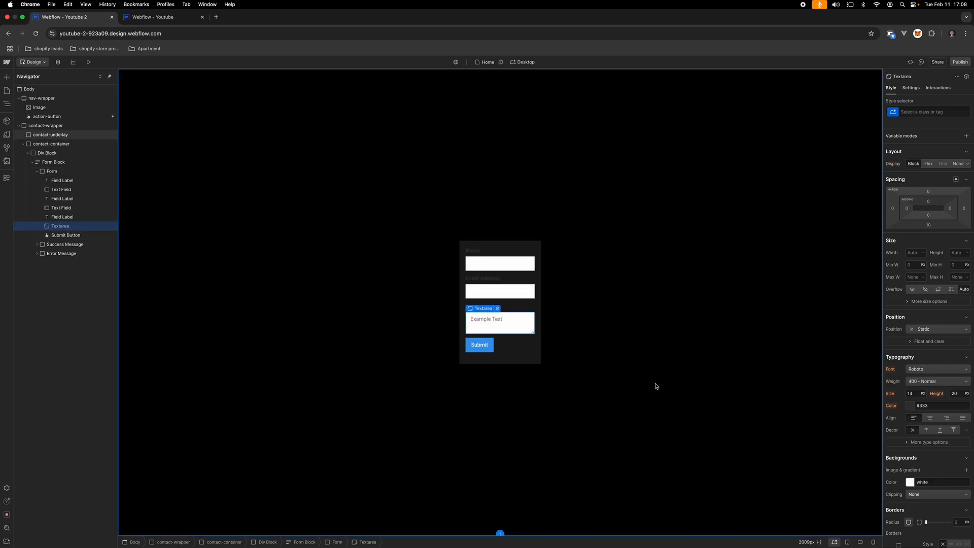
Step: Assign a new class named form-nametag to the Name field label
click(476, 253)
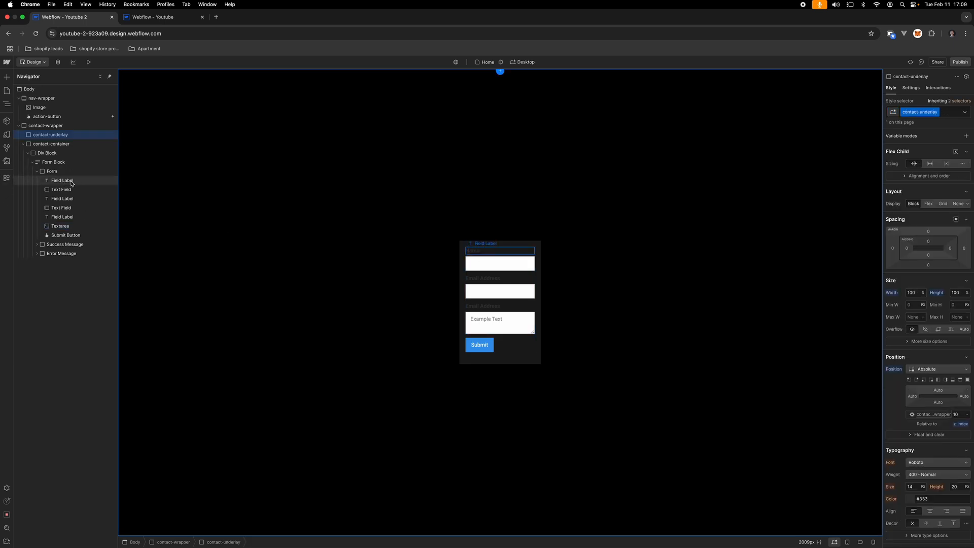
click(62, 181)
click(936, 113)
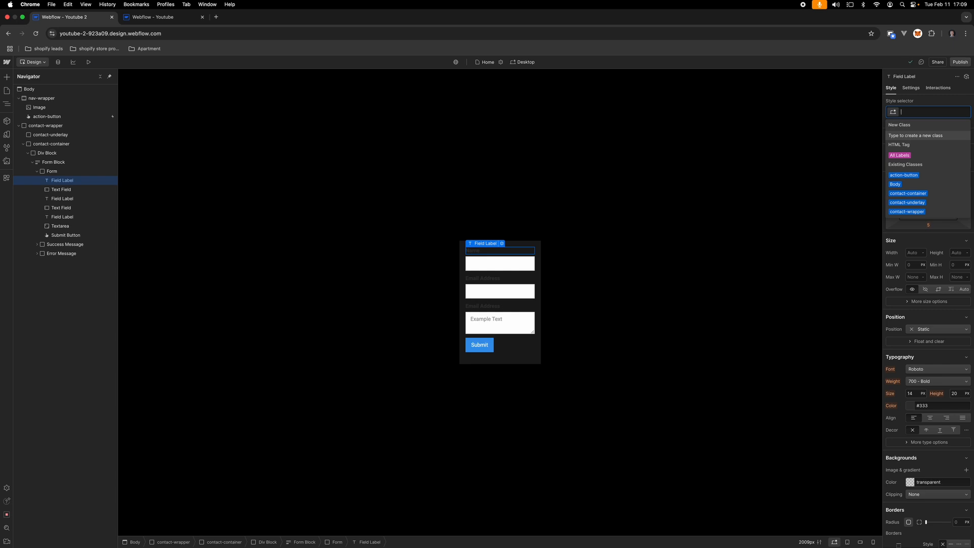
text(form-)
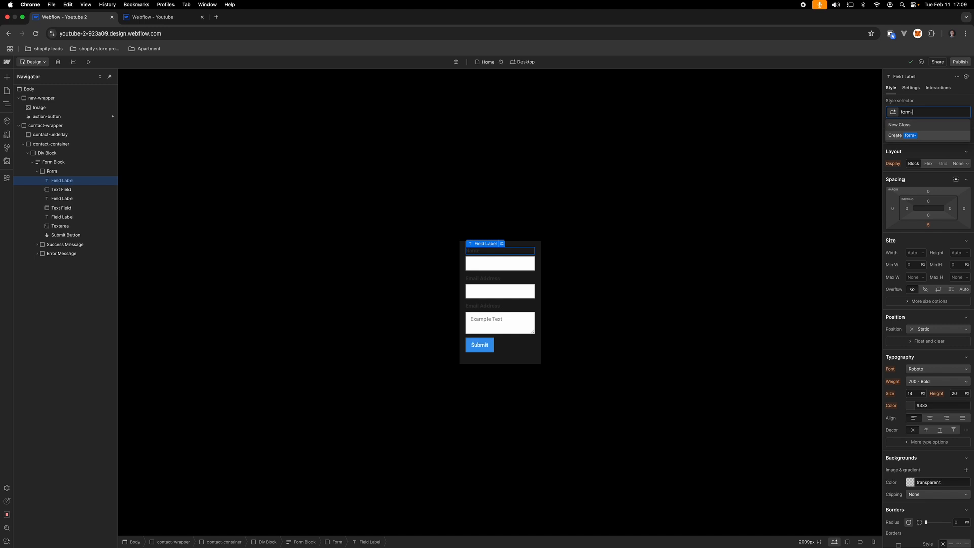
text(nametag)
key(Return)
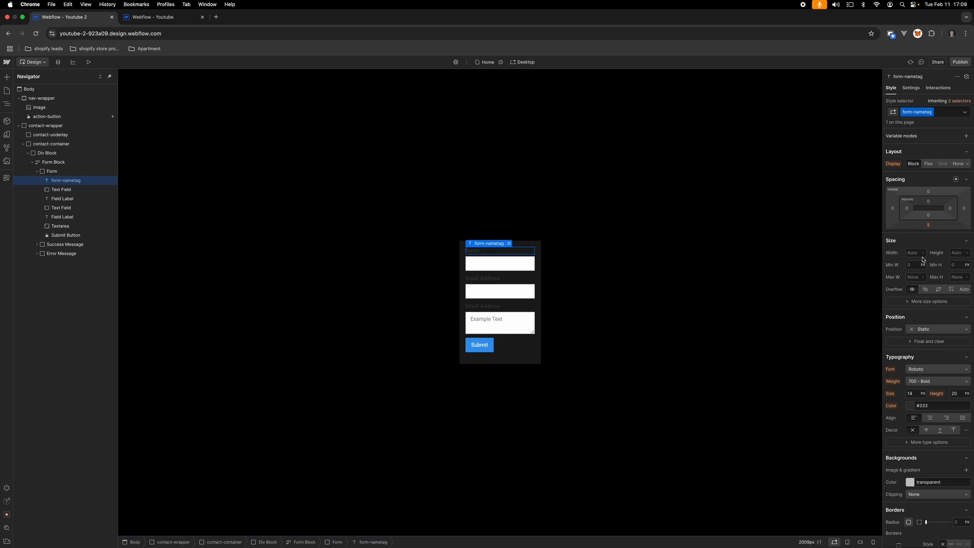
Step: Set the Body's typography color to white
click(521, 83)
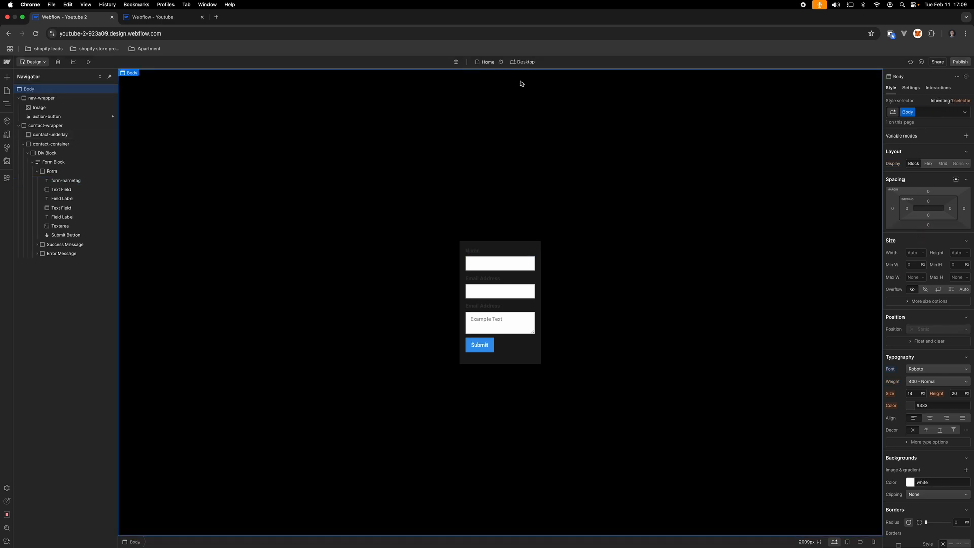
click(928, 406)
text(white)
key(Return)
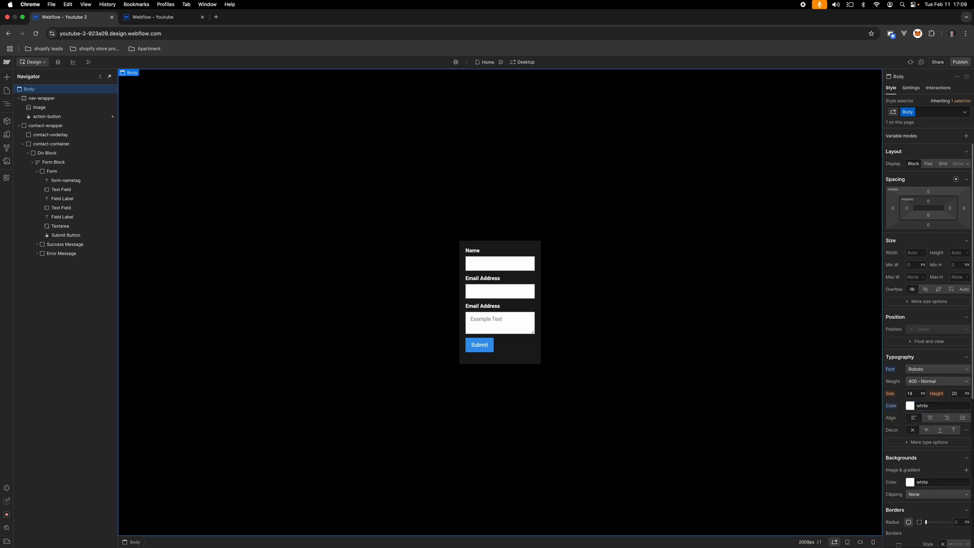
Step: Set the form-nametag label's font weight to 400 - Normal
click(478, 255)
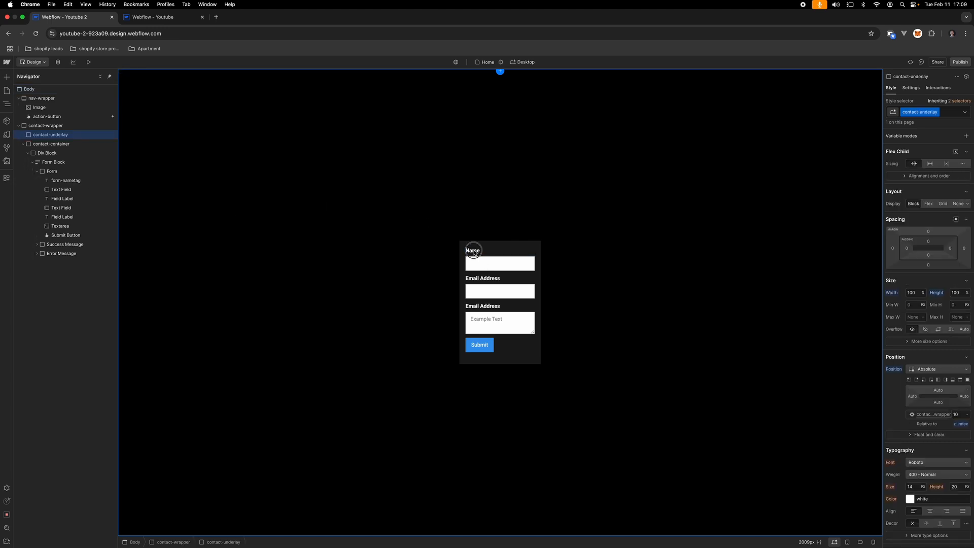
click(74, 181)
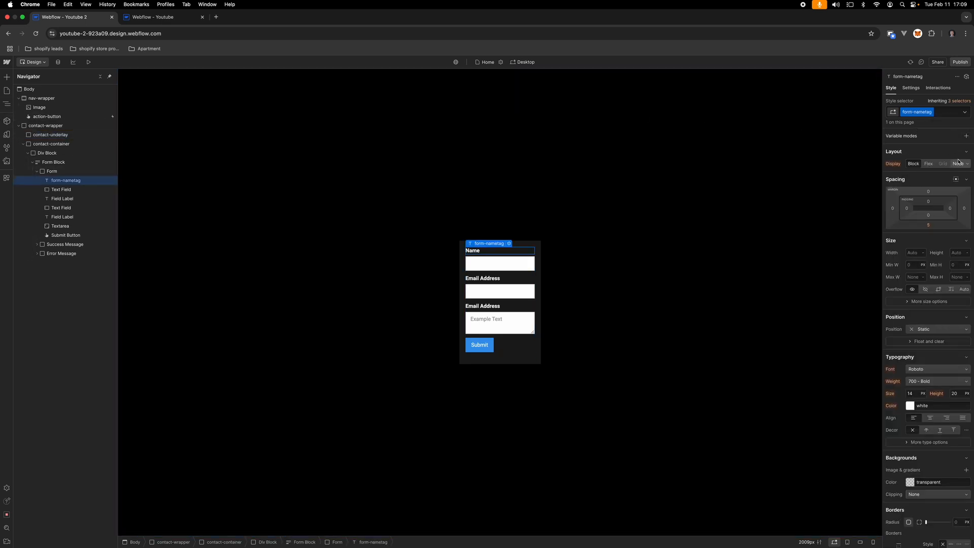
click(941, 383)
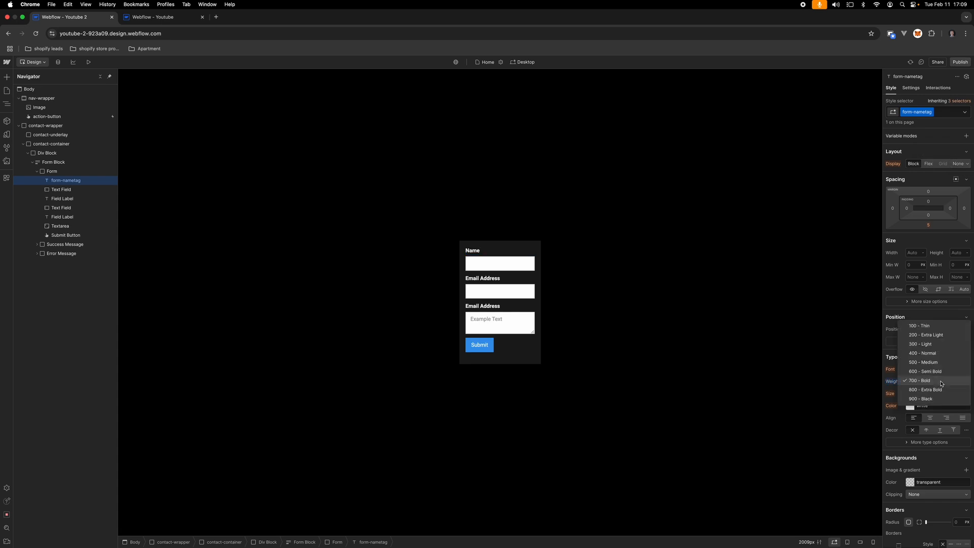
click(938, 353)
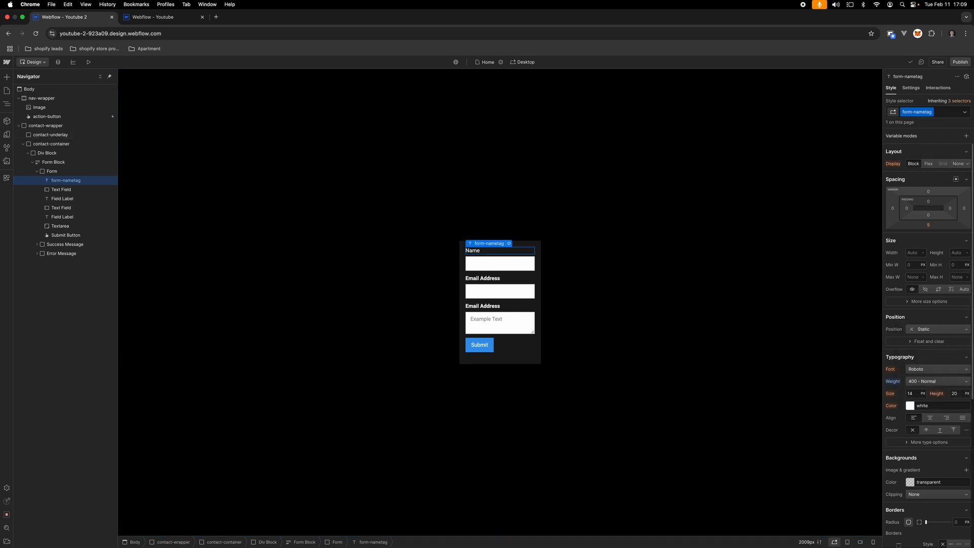
Step: Check the Email label's color in the Affinity Designer mockup and set the form-nametag typography color to #7e7e7e in Webflow
key(ctrl+Right)
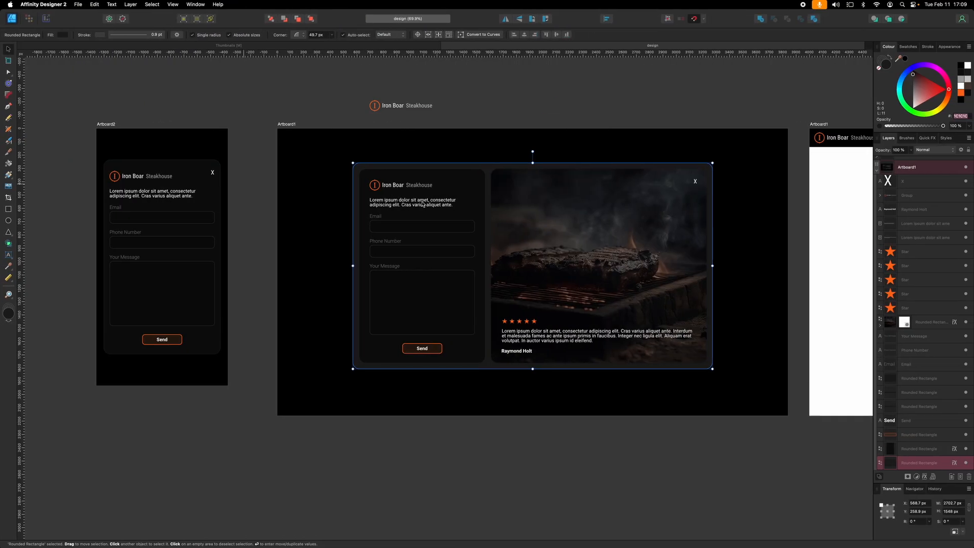
click(376, 216)
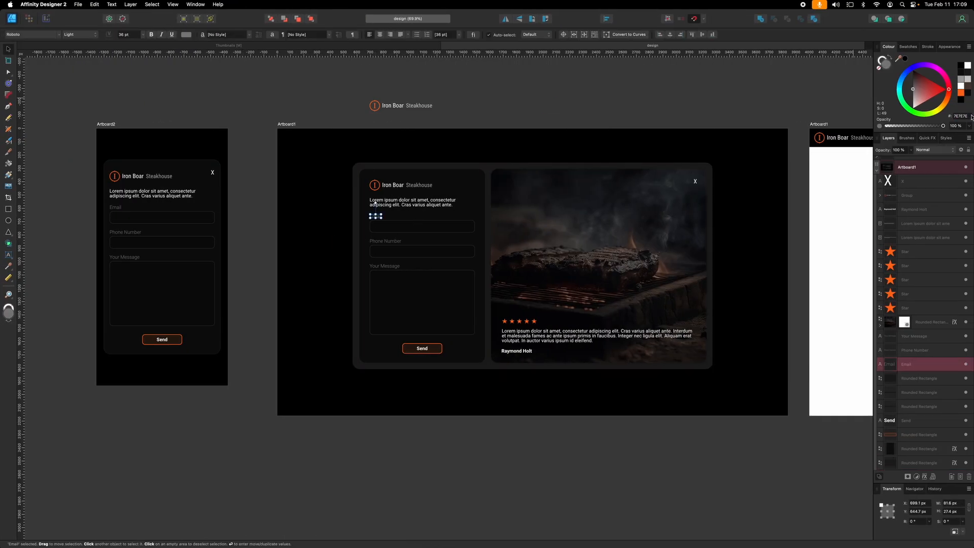
key(ctrl+Left)
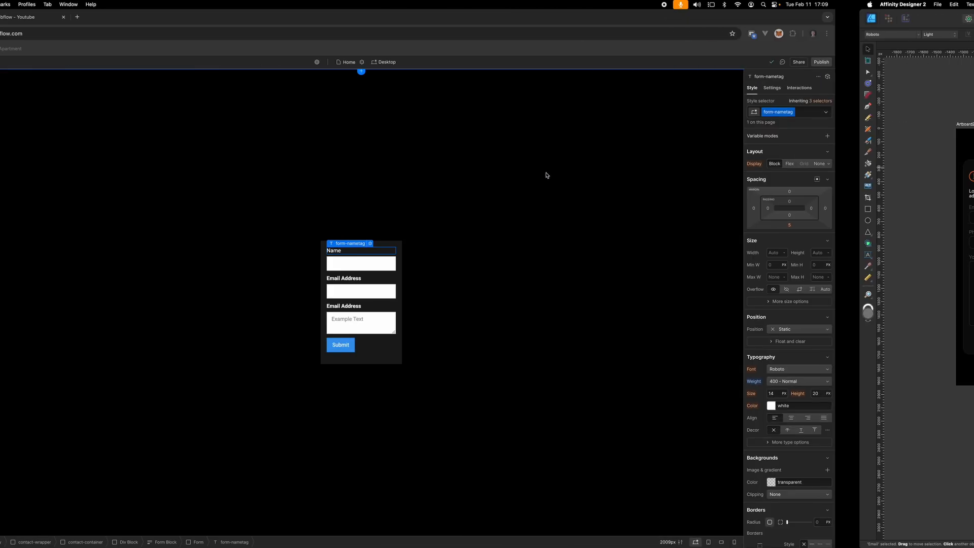
click(927, 407)
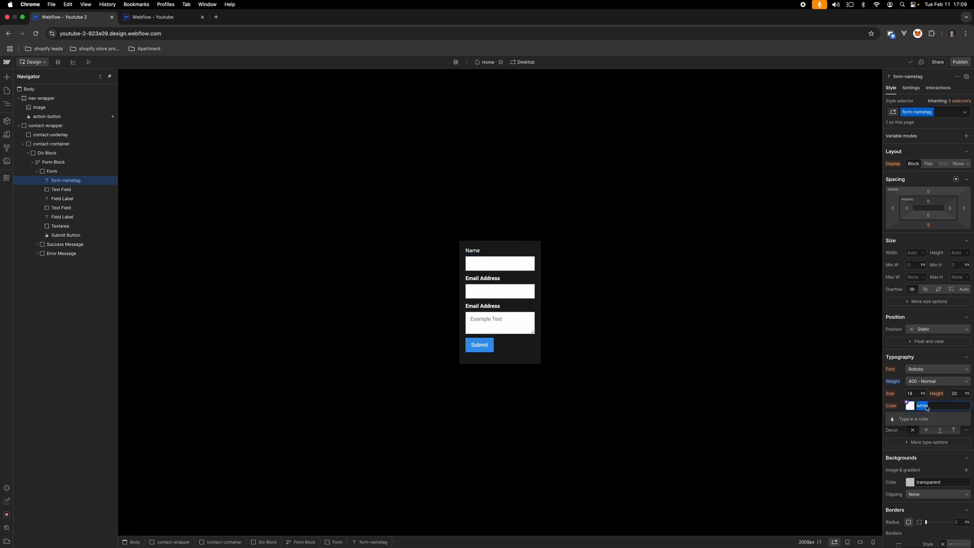
text(#7e7e7e)
key(Return)
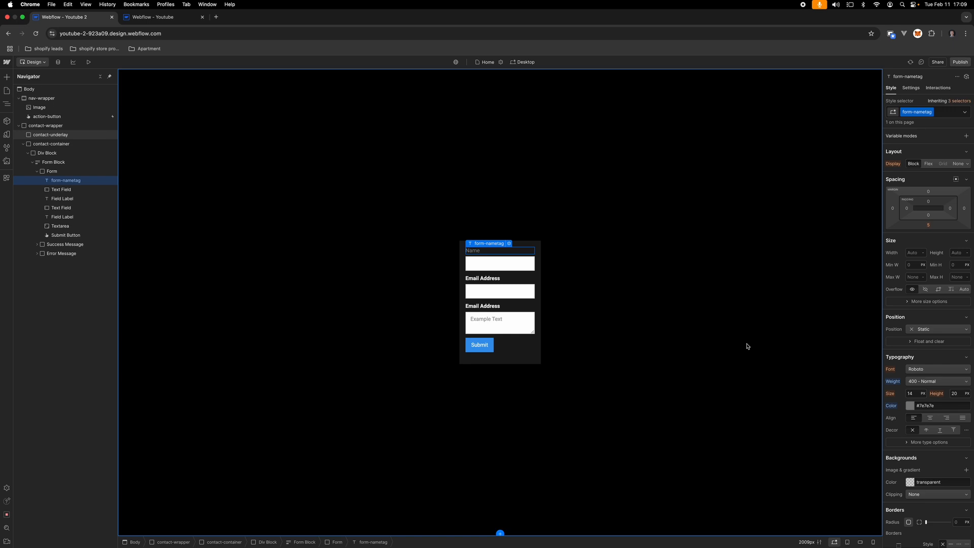
Step: Apply the existing form-nametag class to the Email Address label above the second text field
click(584, 238)
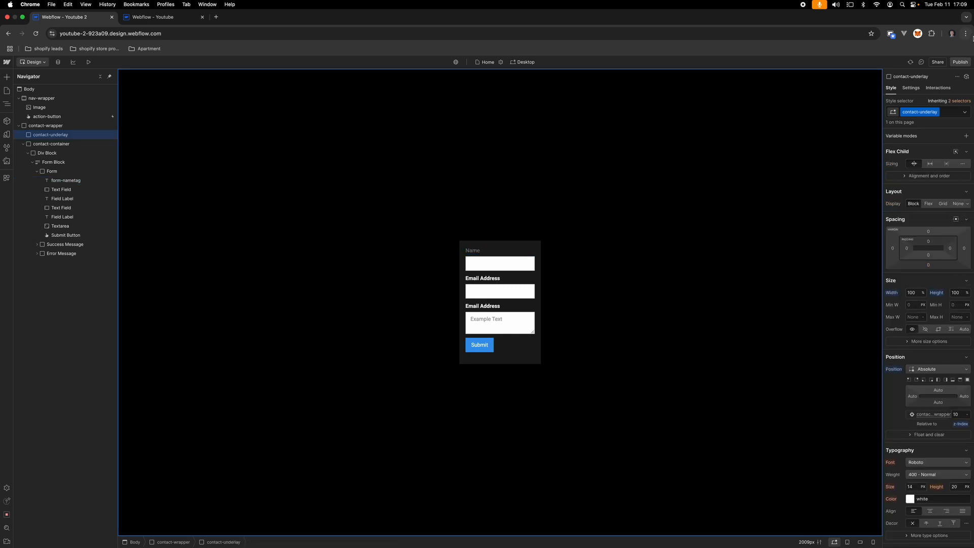
click(62, 198)
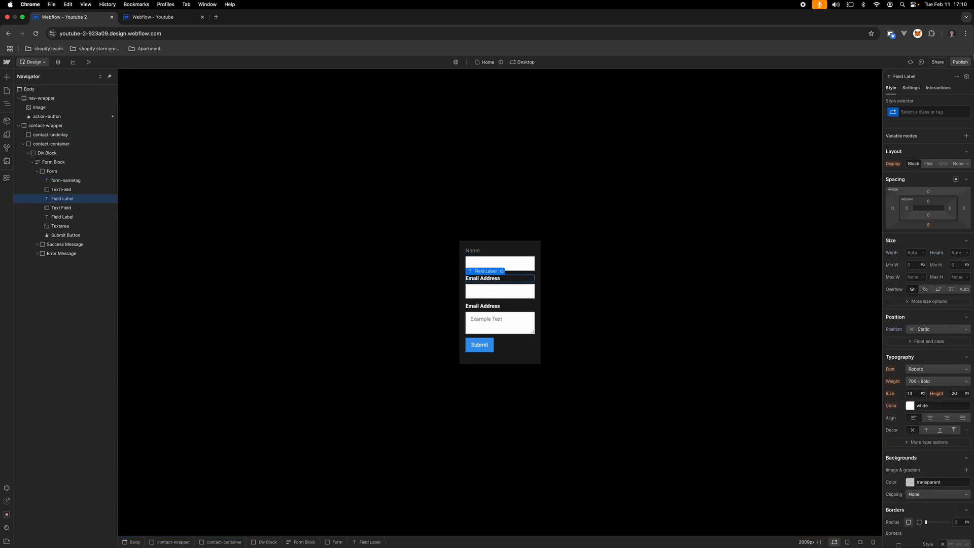
click(949, 113)
text(na)
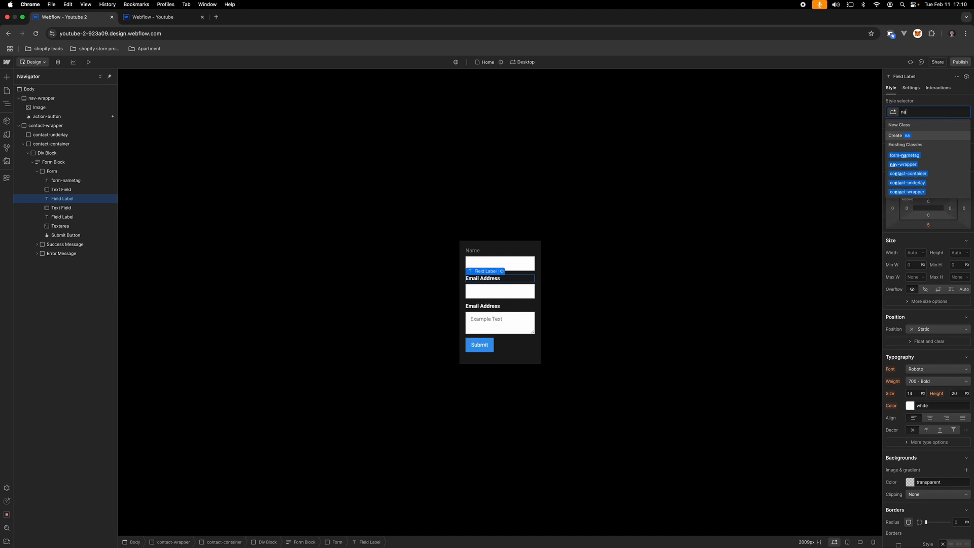
key(Down)
key(Return)
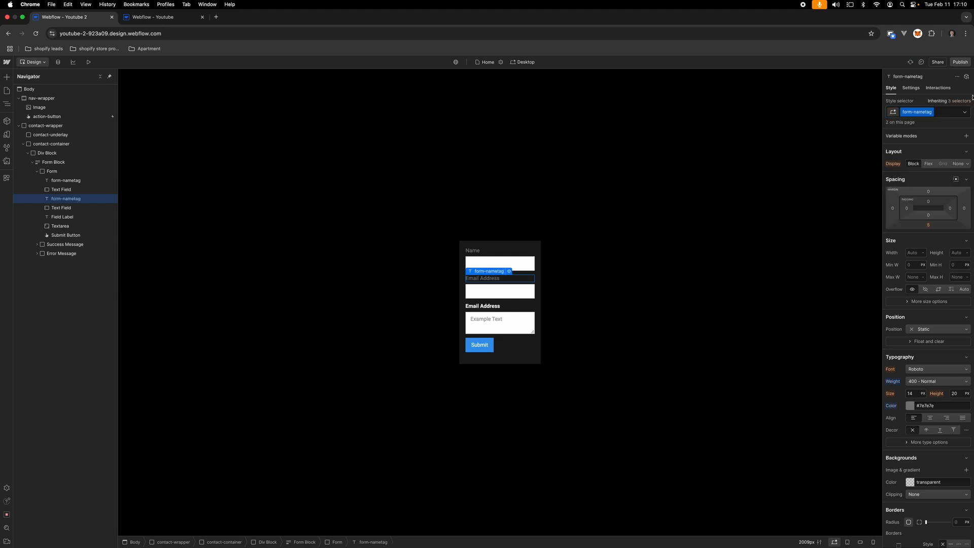
Step: Apply the existing form-nametag class to the field label above the Textarea
click(58, 217)
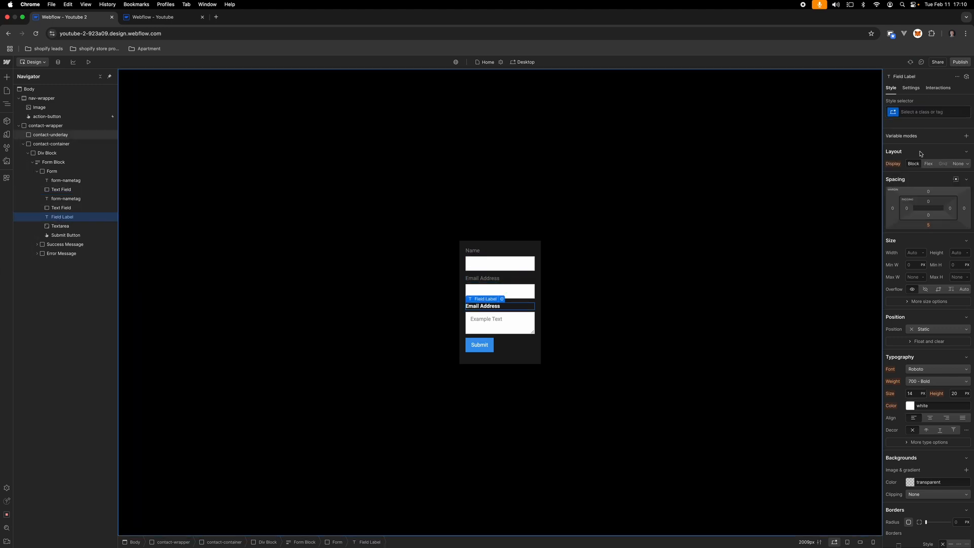
click(918, 112)
text(form)
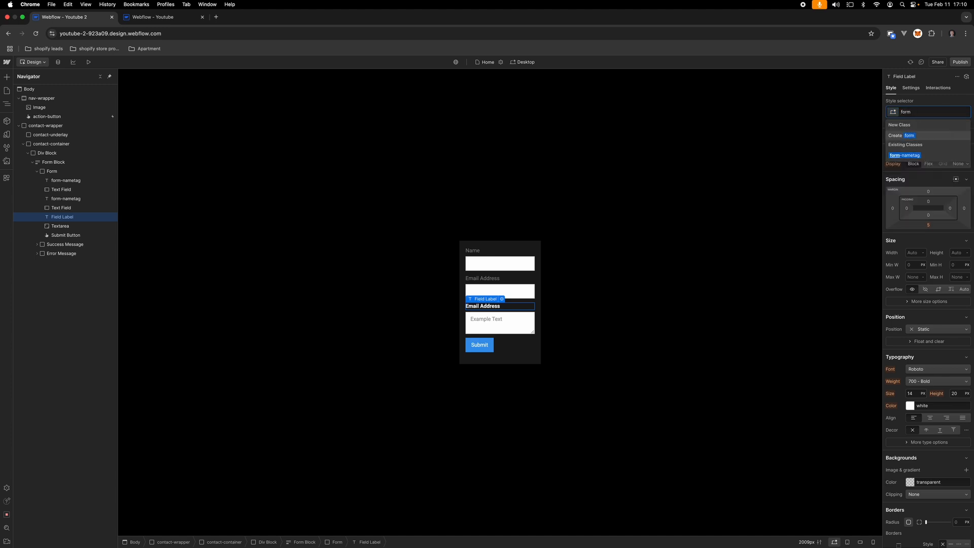
key(Down)
key(Return)
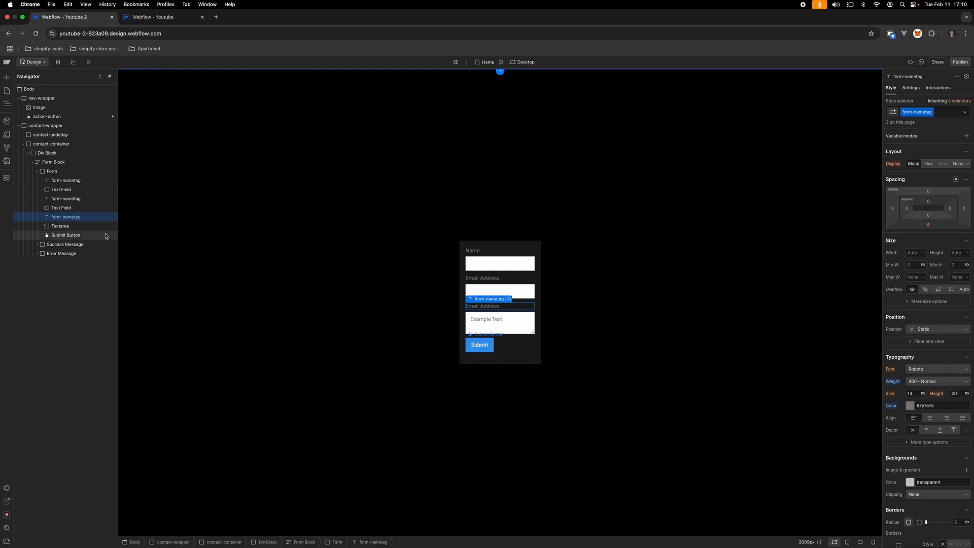
Step: Assign a new class named input to the text field under the Name label
click(72, 190)
click(916, 112)
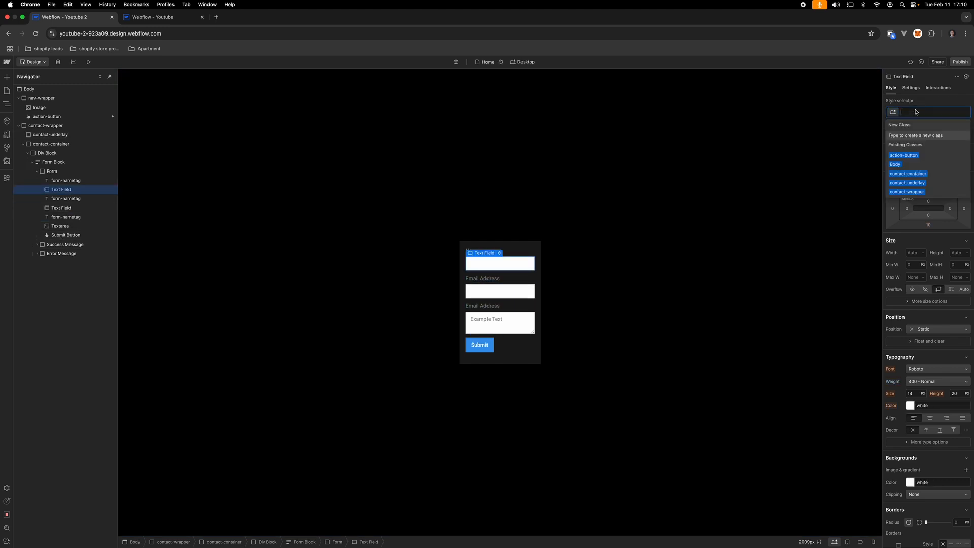
text(input)
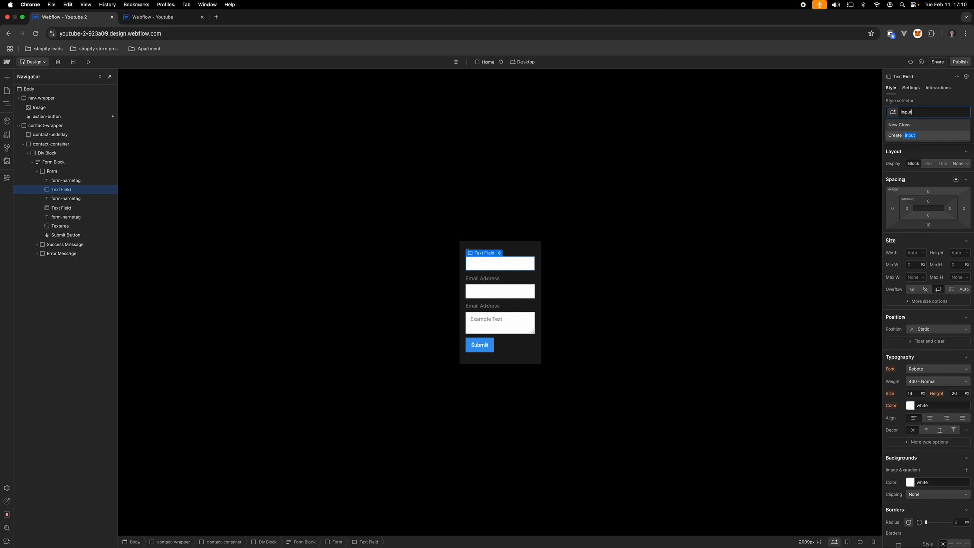
key(Return)
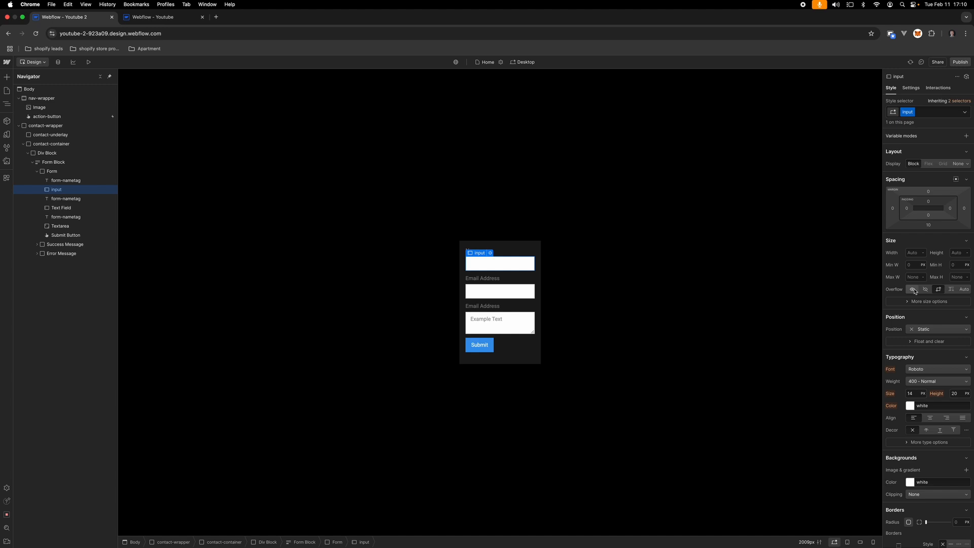
Step: Glance at the mockup, then switch to the finished Webflow project and inspect the Email input field's style settings
key(ctrl+Right)
key(ctrl+Left)
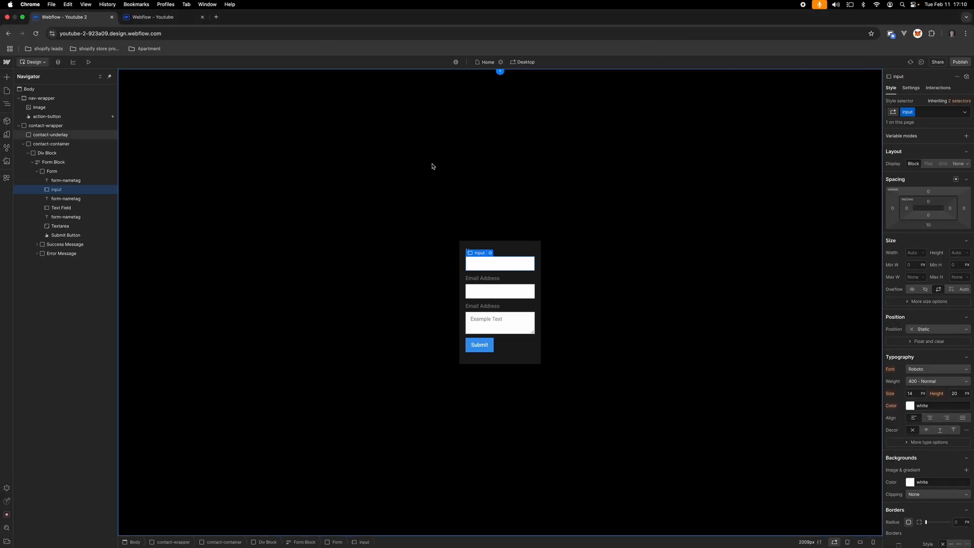
key(ctrl+Tab)
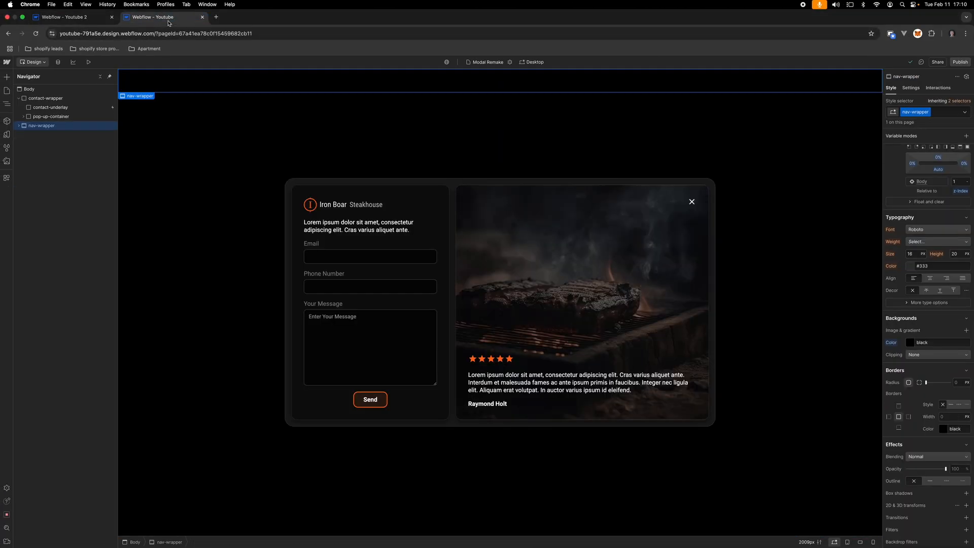
click(374, 257)
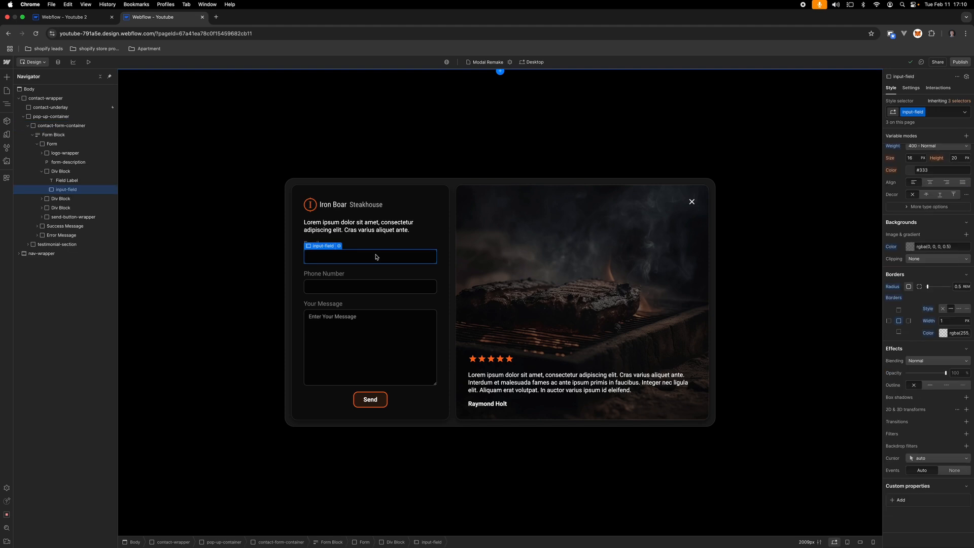
Step: Return to the working Webflow project and set the input class's width to 350 px
scroll(973, 264, up, 5)
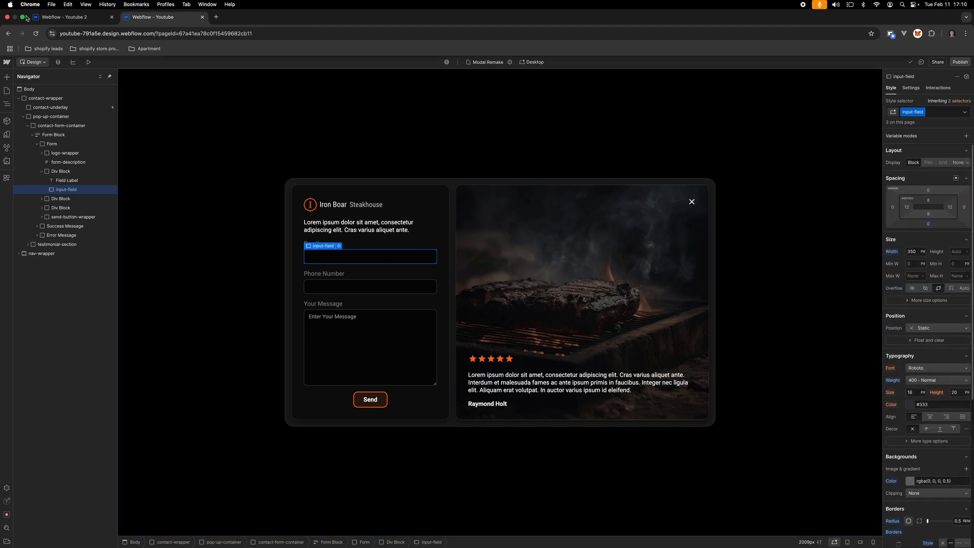
click(74, 19)
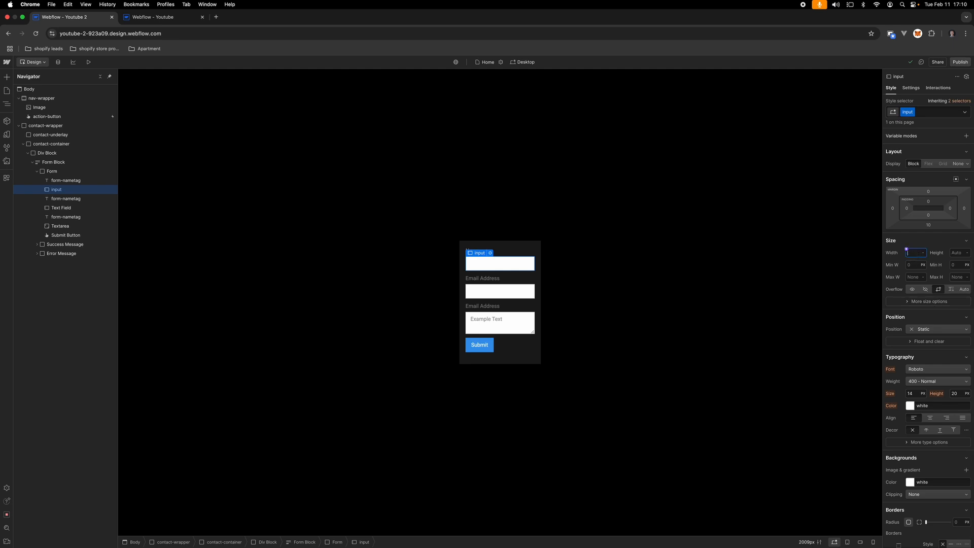
key(Return)
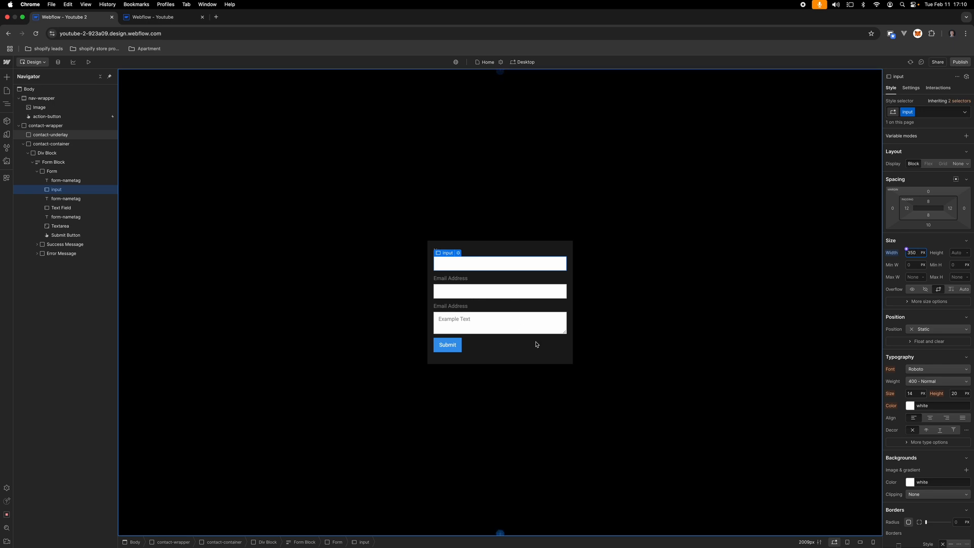
Step: Apply the existing input class to the text field under the Email Address label
click(535, 297)
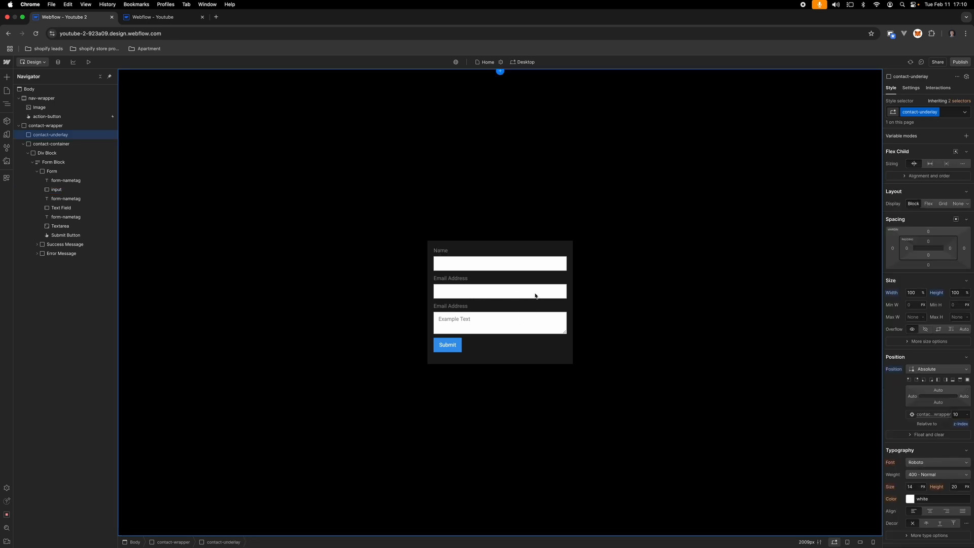
click(73, 208)
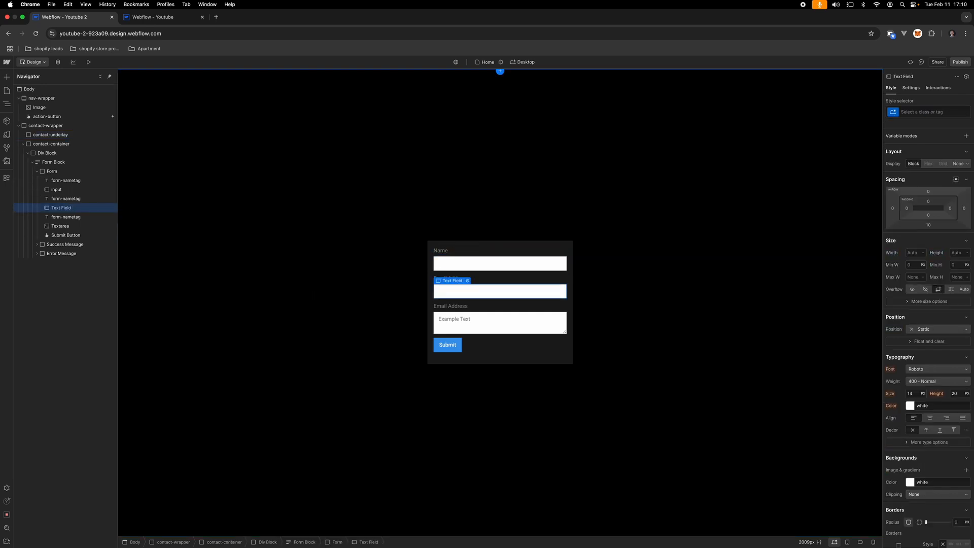
click(936, 116)
text(inp)
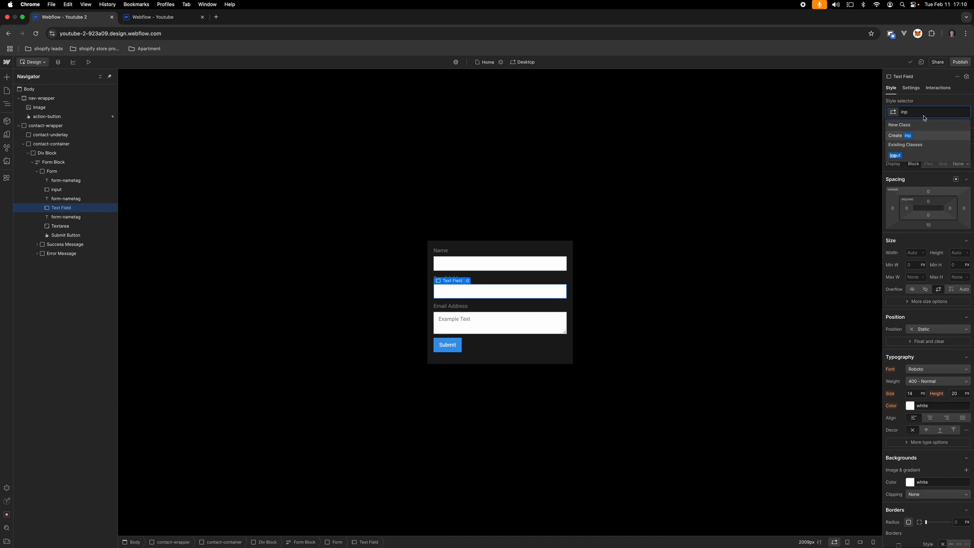
click(898, 155)
Step: Apply the existing input class to the Textarea
click(61, 226)
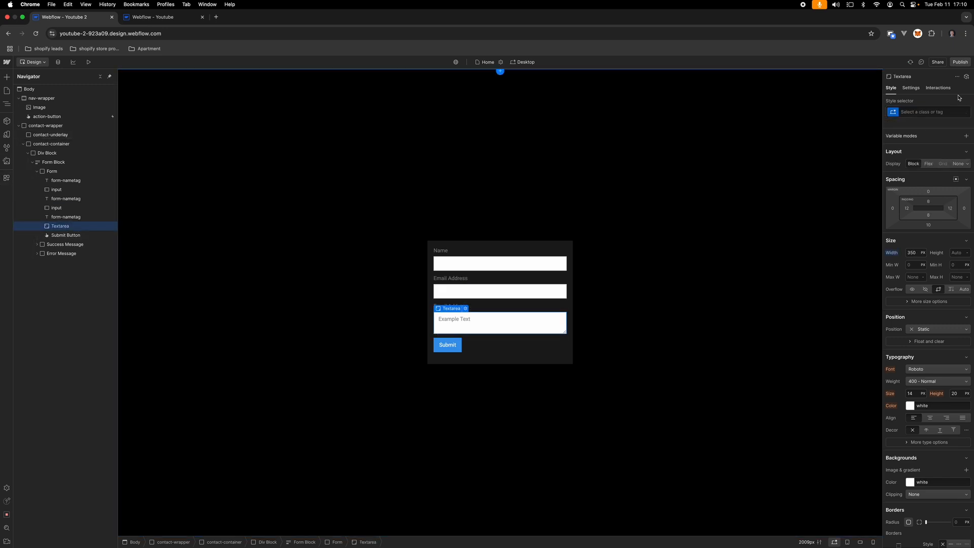
click(920, 114)
text(input)
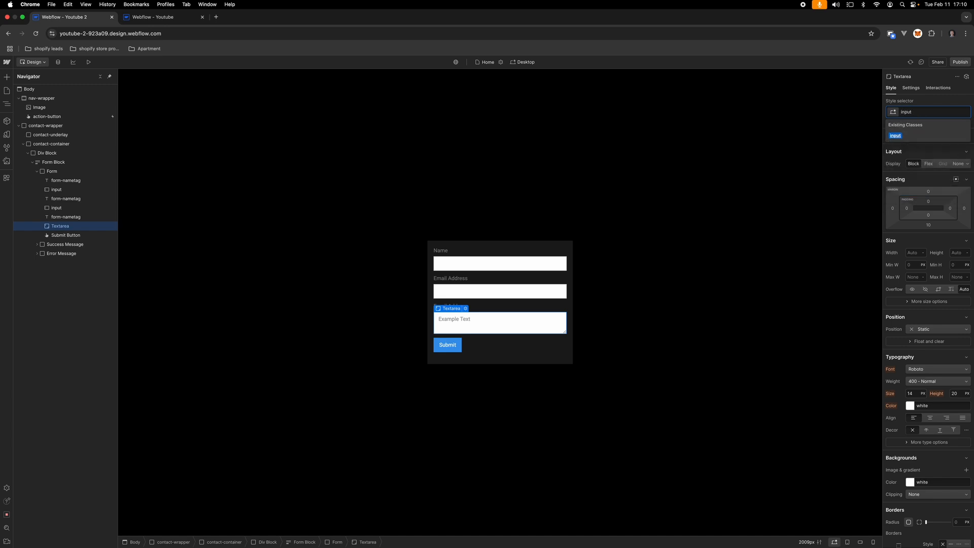
click(896, 135)
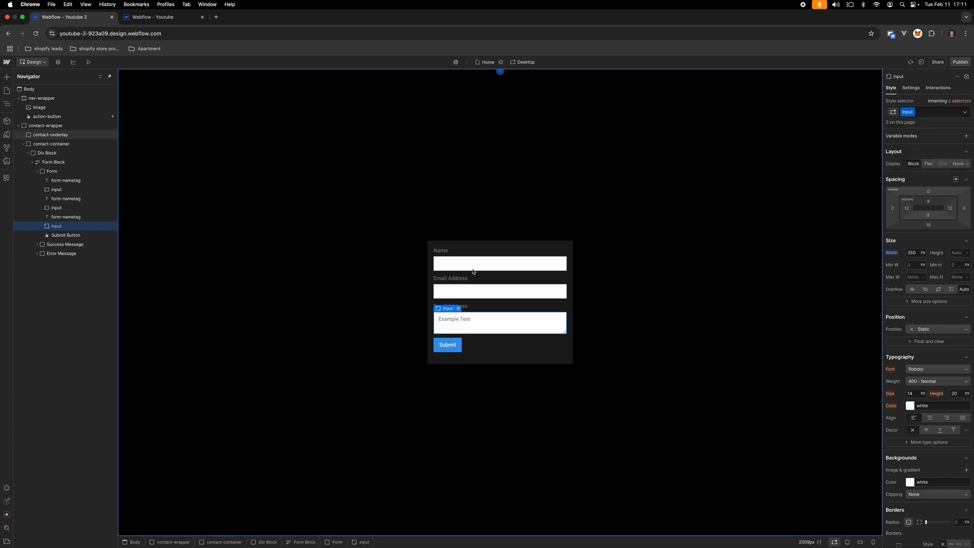
Step: Set the input class's background color to black, working from the text field under the Name label
click(81, 208)
click(78, 190)
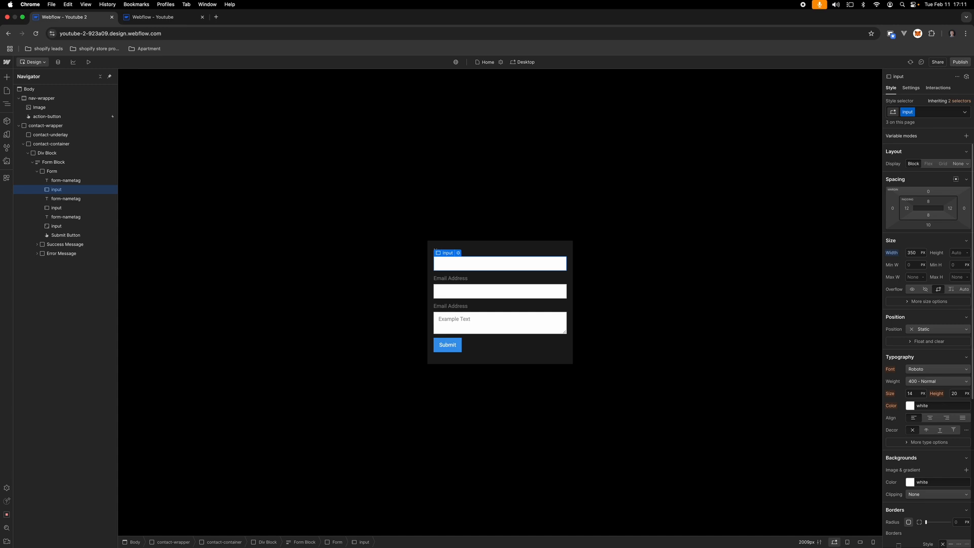
scroll(937, 482, down, 3)
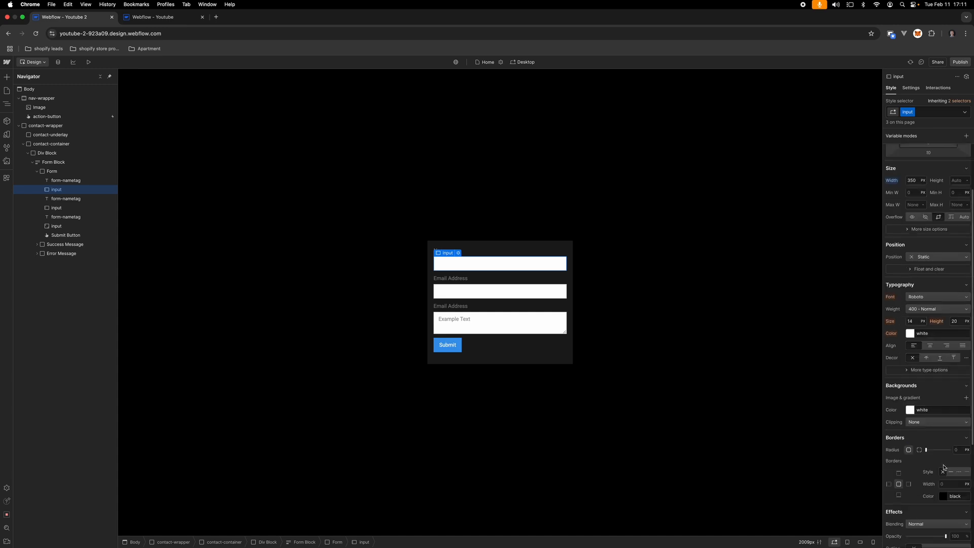
click(932, 410)
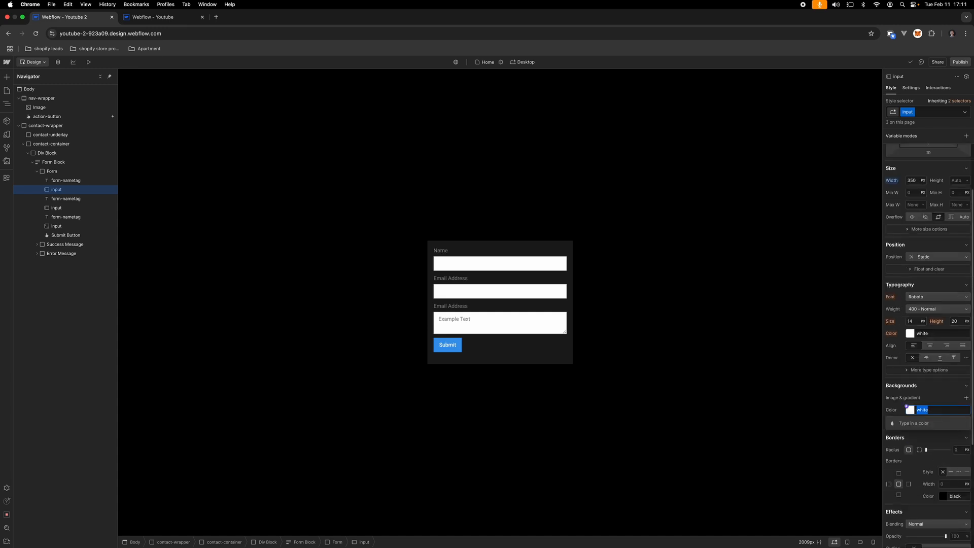
text(black)
key(Return)
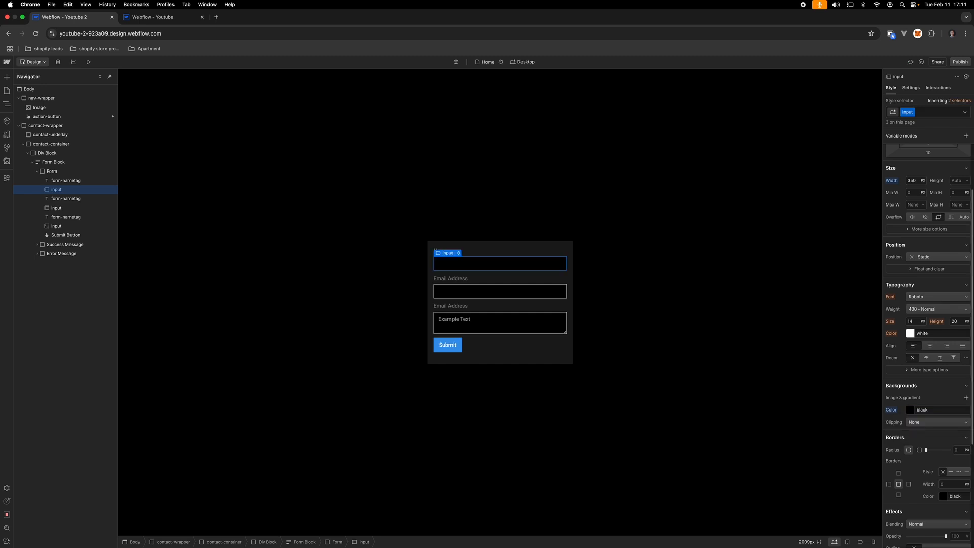
Step: Reduce the opacity of the input class's black background color to 20%, glancing at the mockup for comparison
click(910, 410)
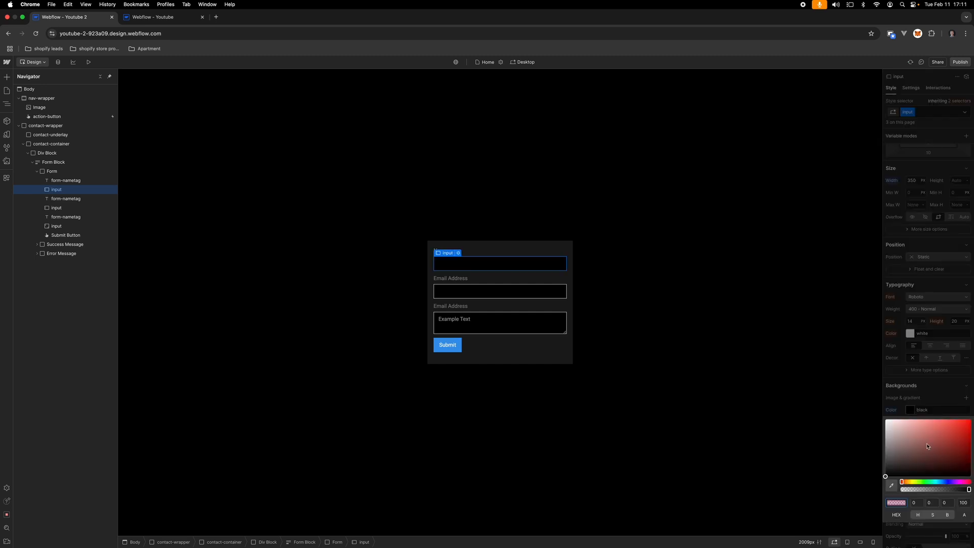
click(964, 503)
text(20)
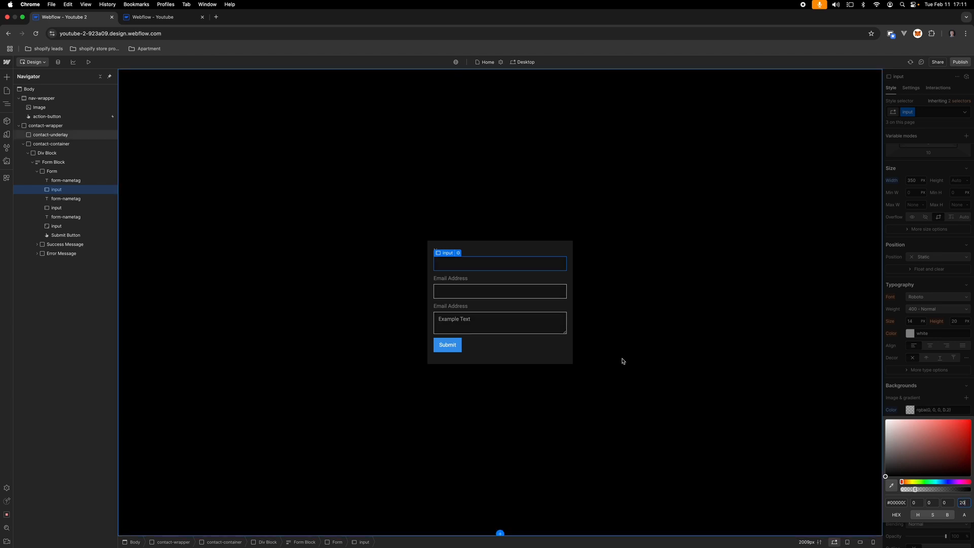
key(ctrl+Right)
key(ctrl+Left)
click(935, 403)
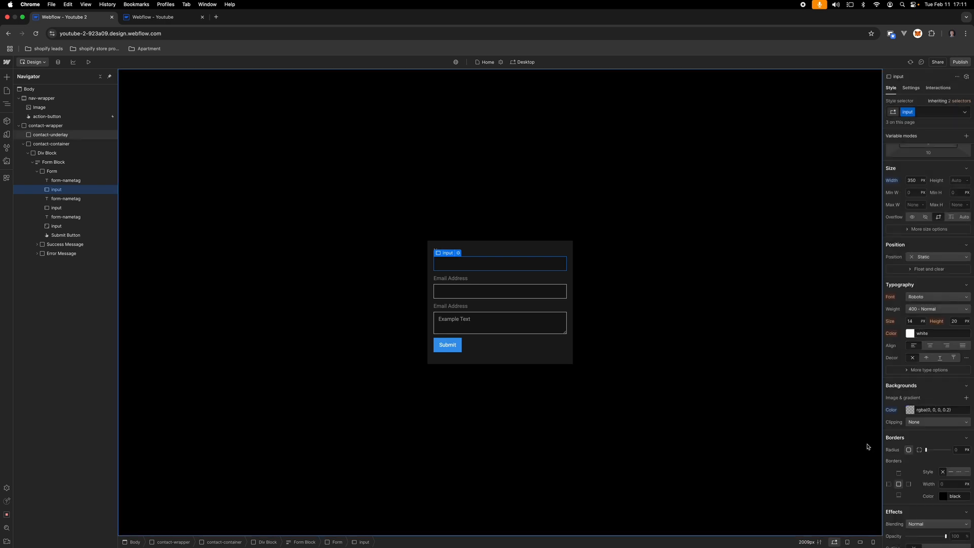
Step: Set the input class's border color to white
scroll(964, 465, down, 5)
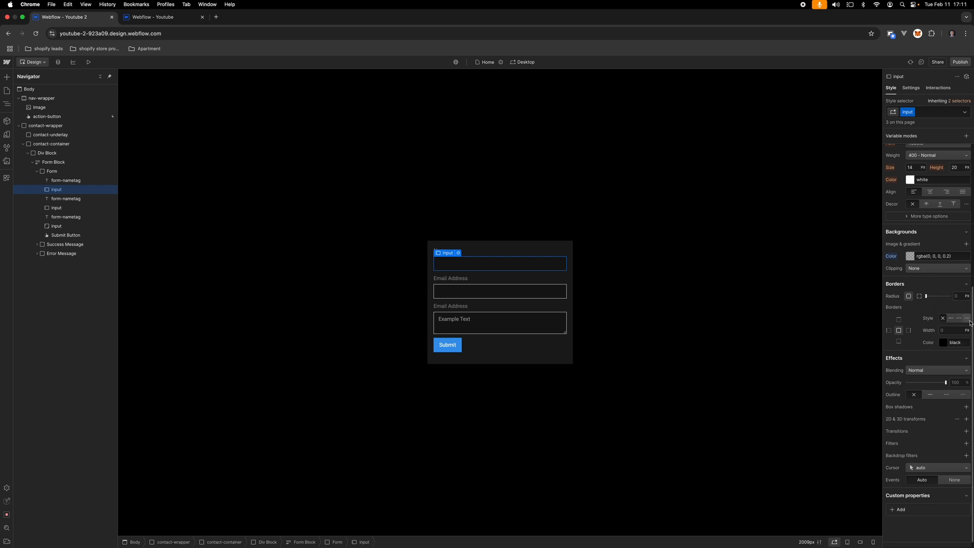
click(954, 344)
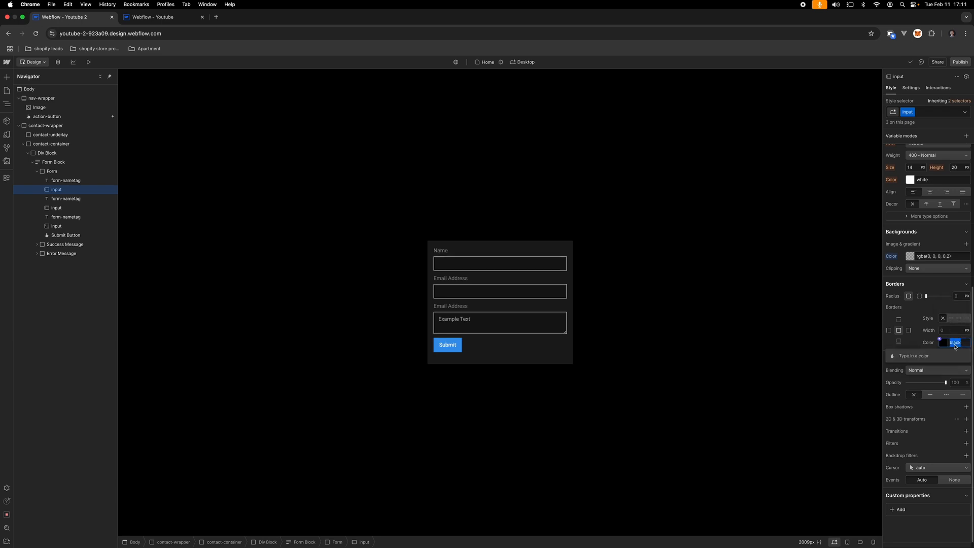
text(bla)
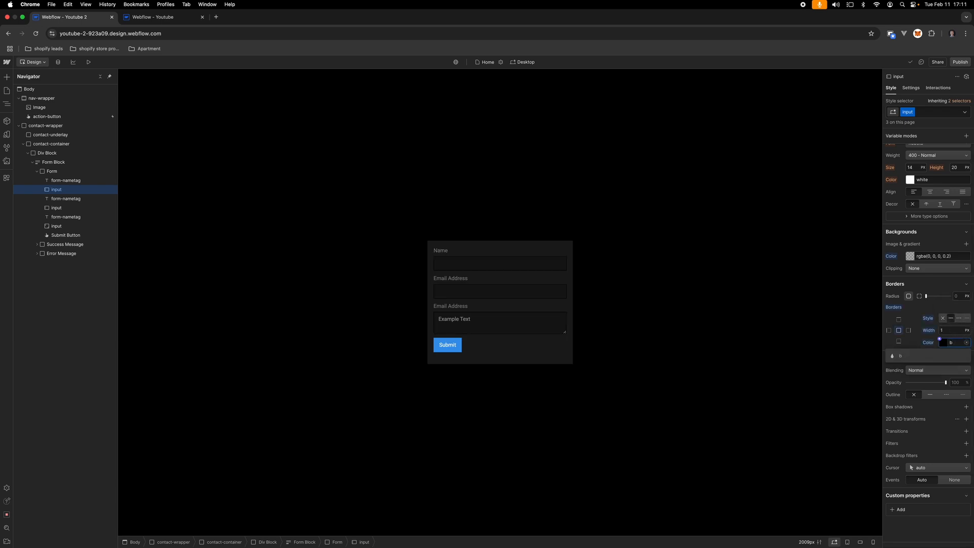
key(BackSpace)
text(white)
key(Return)
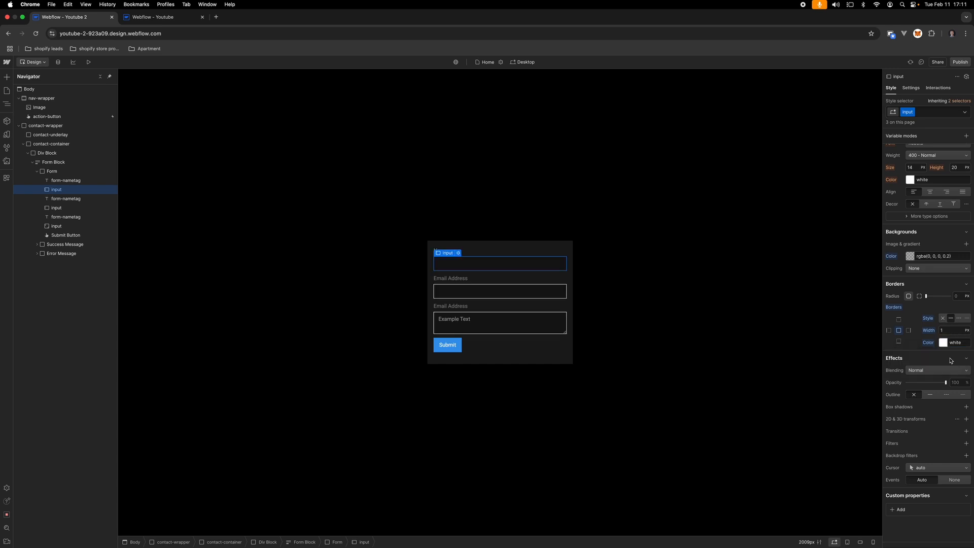
Step: Reduce the opacity of the input class's white border color to 10%
click(943, 345)
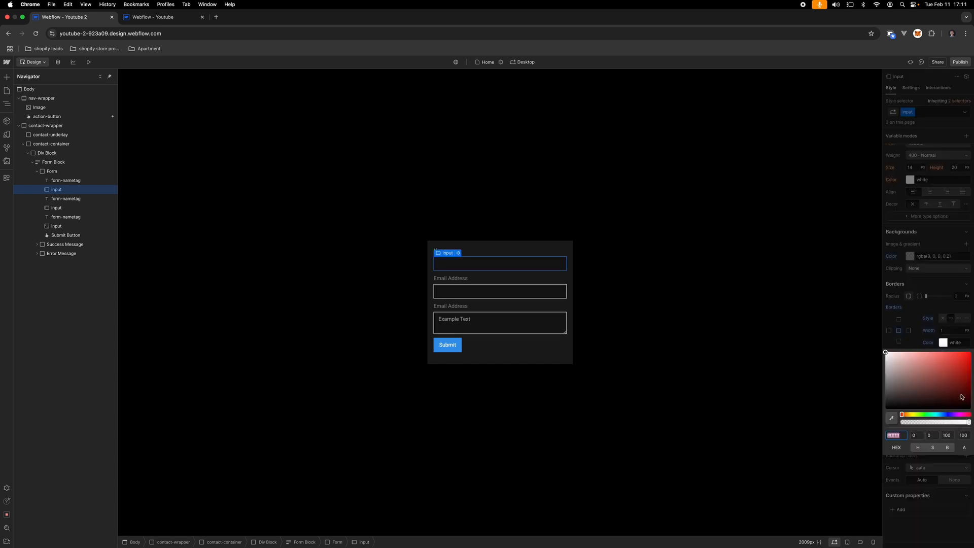
click(967, 436)
text(1)
key(Return)
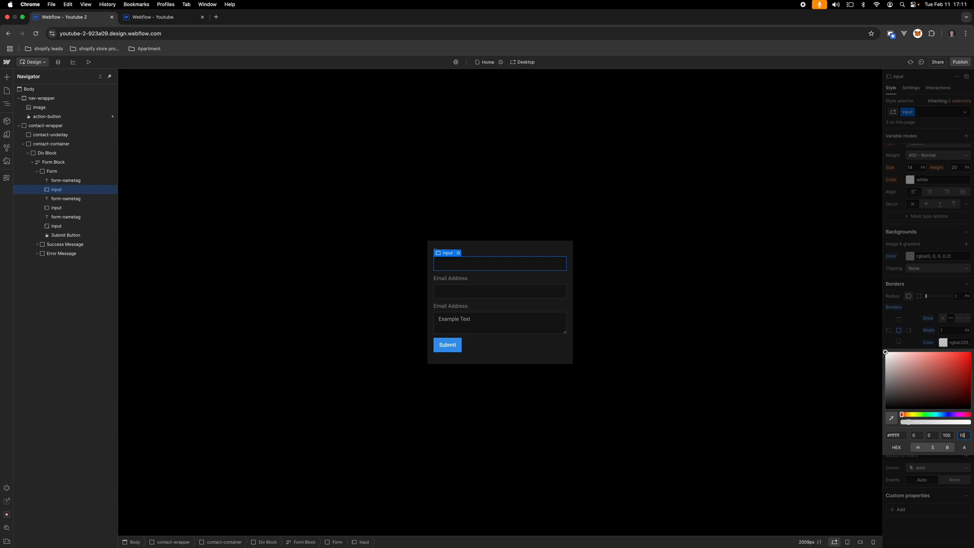
click(942, 304)
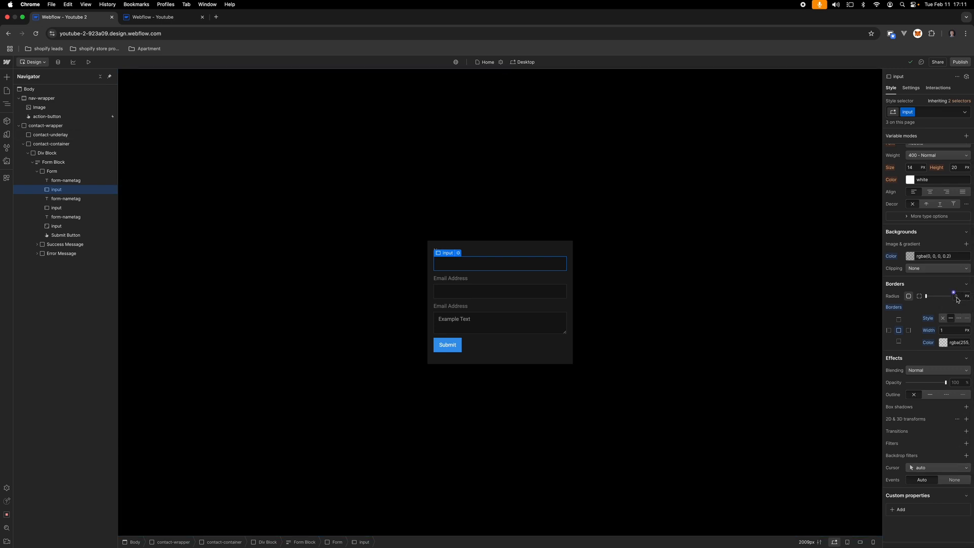
Step: Set the input class's border radius to 0.5 rem and compare the form with the Affinity Designer mockup
click(956, 296)
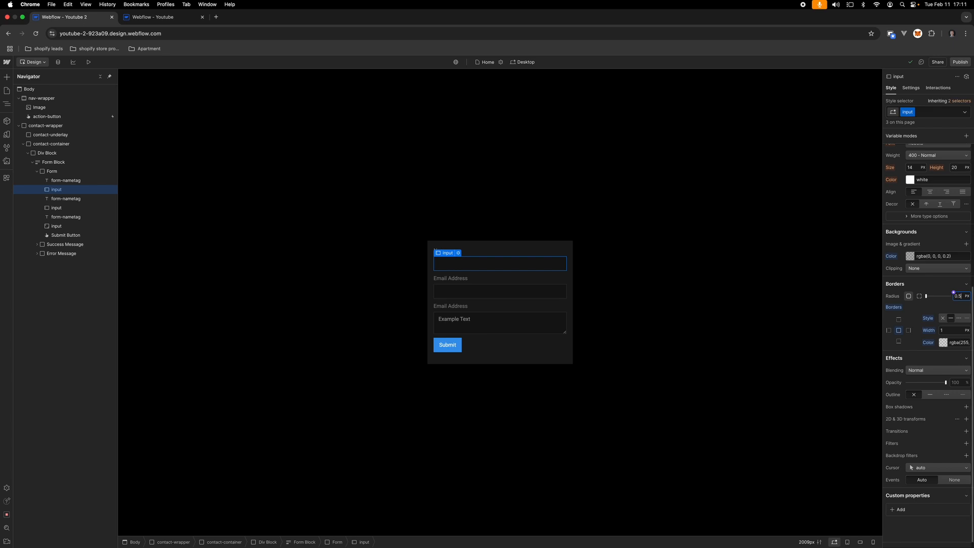
text(0.5rem)
key(Return)
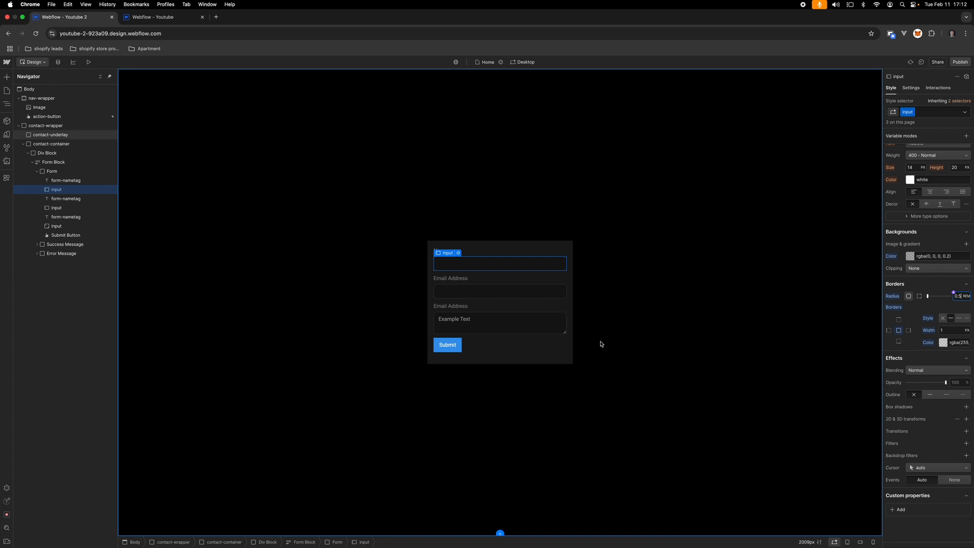
key(ctrl+Right)
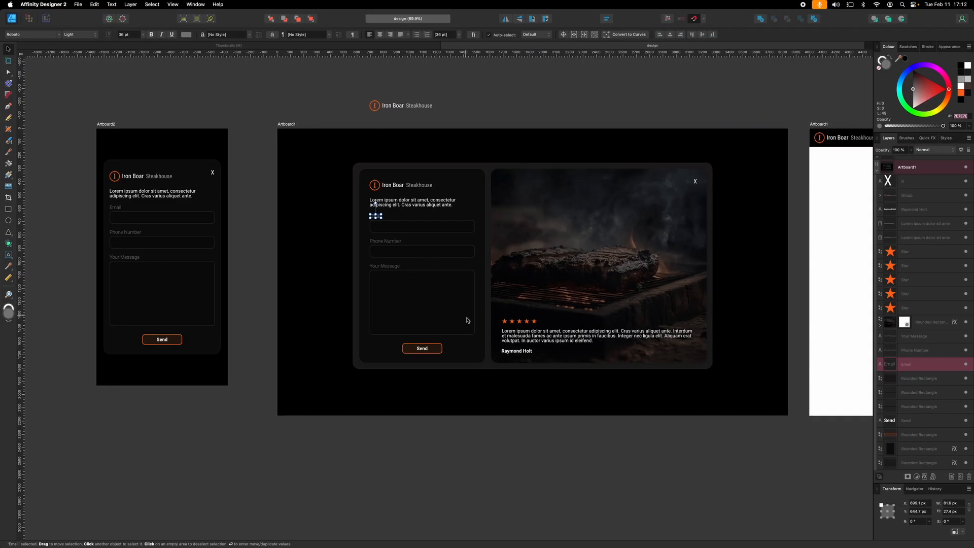
key(ctrl+Left)
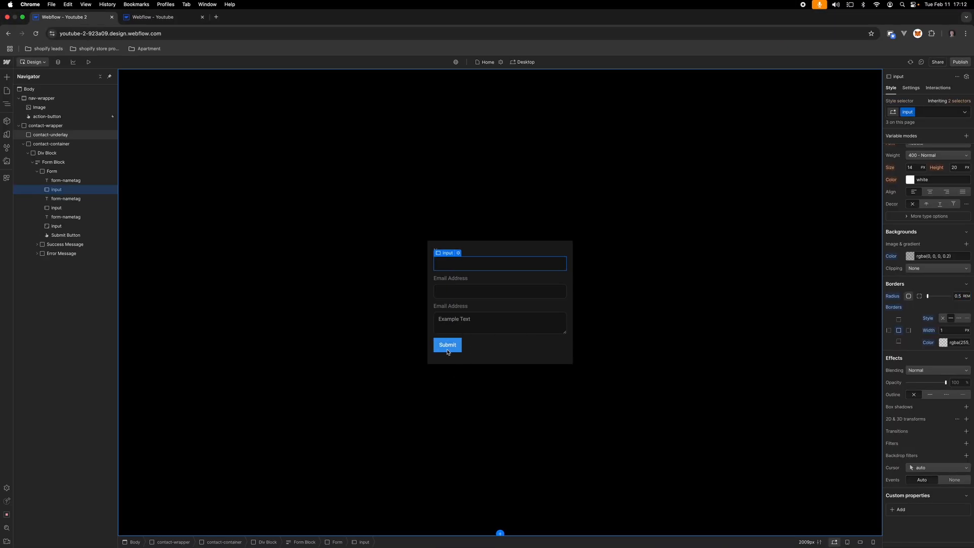
click(448, 353)
click(448, 350)
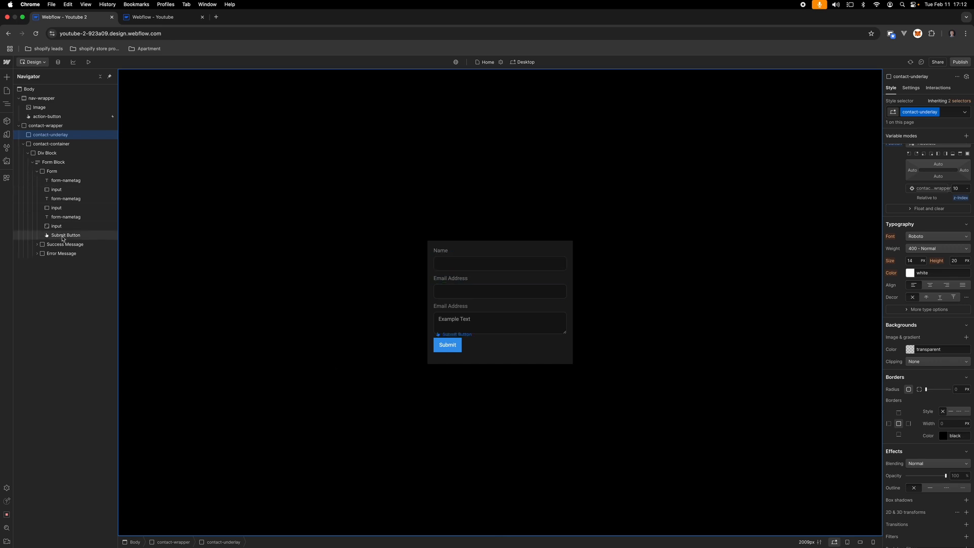
click(928, 111)
text(ac)
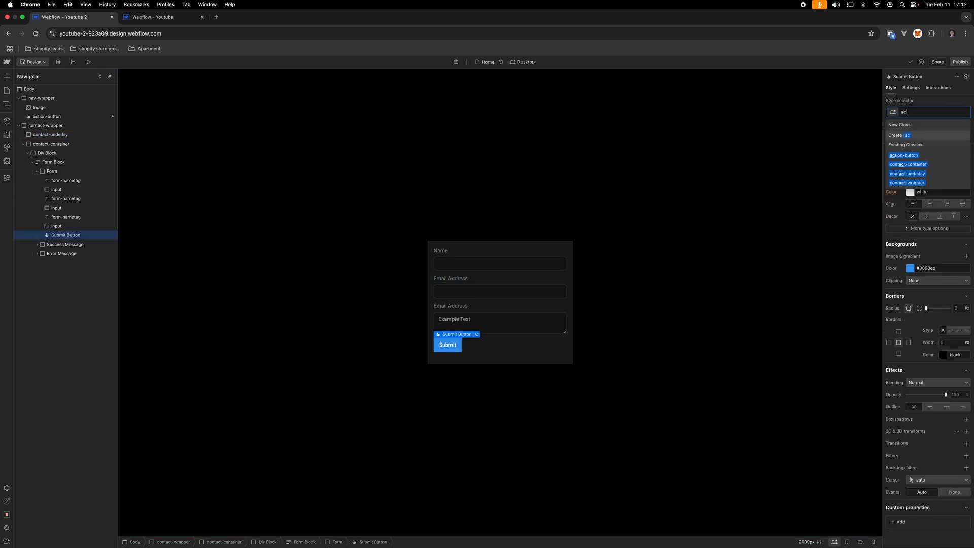
text(\)
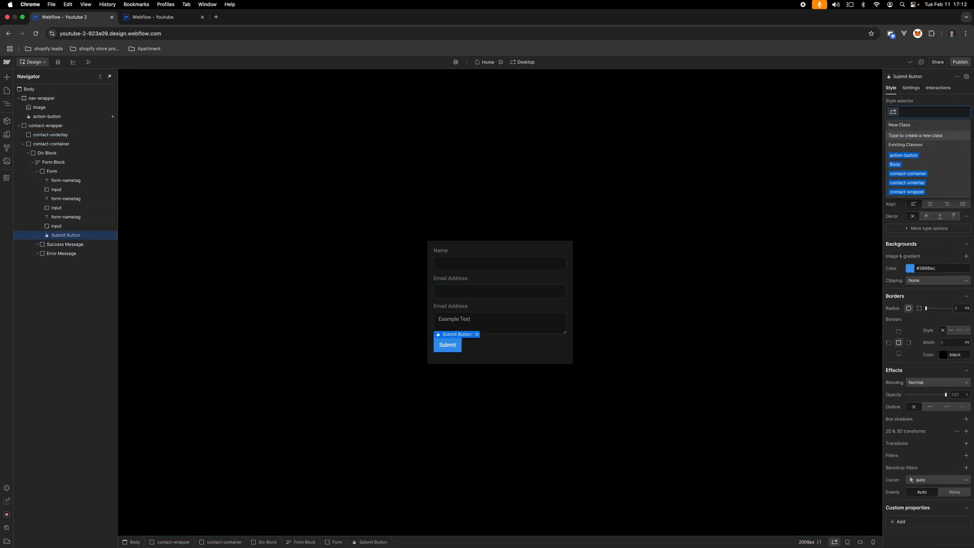
key(Return)
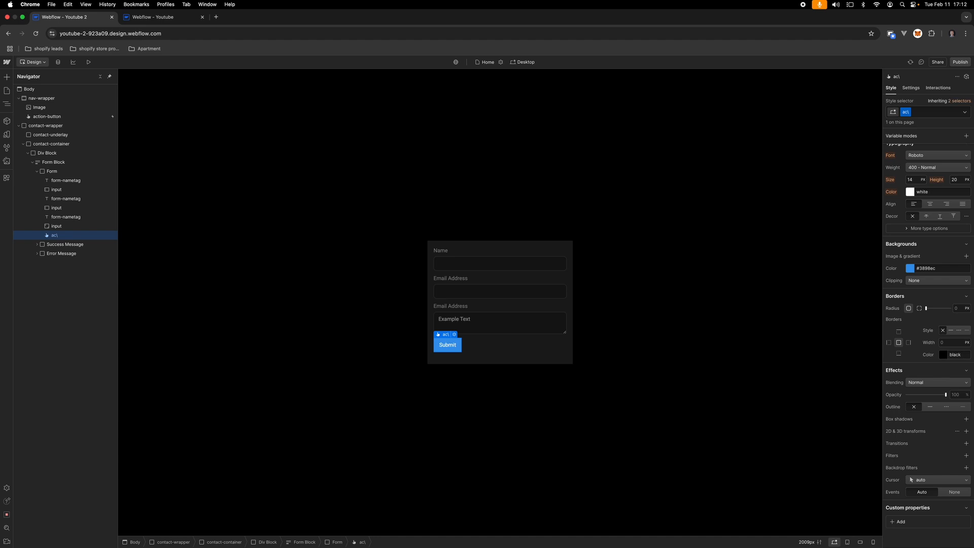
click(906, 112)
click(914, 140)
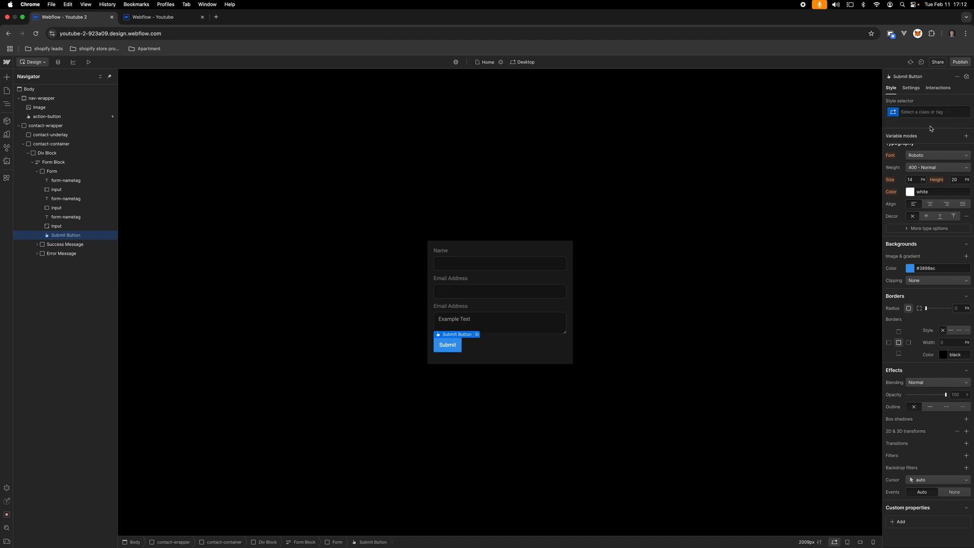
Step: Apply the existing action-button class to the form's Submit button
click(923, 116)
text(action)
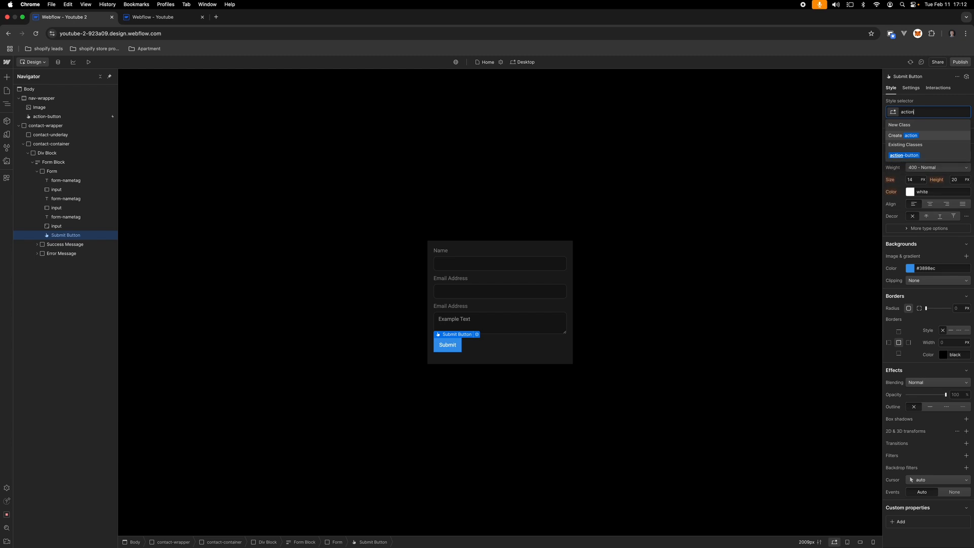
key(Down)
key(Return)
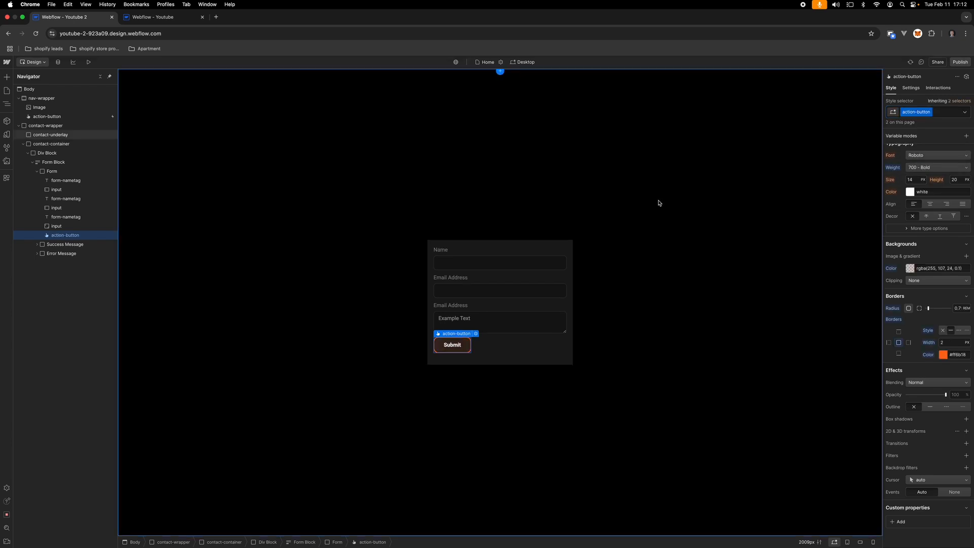
Step: Try a bottom margin of 0 on the form-nametag label class and undo it
click(71, 181)
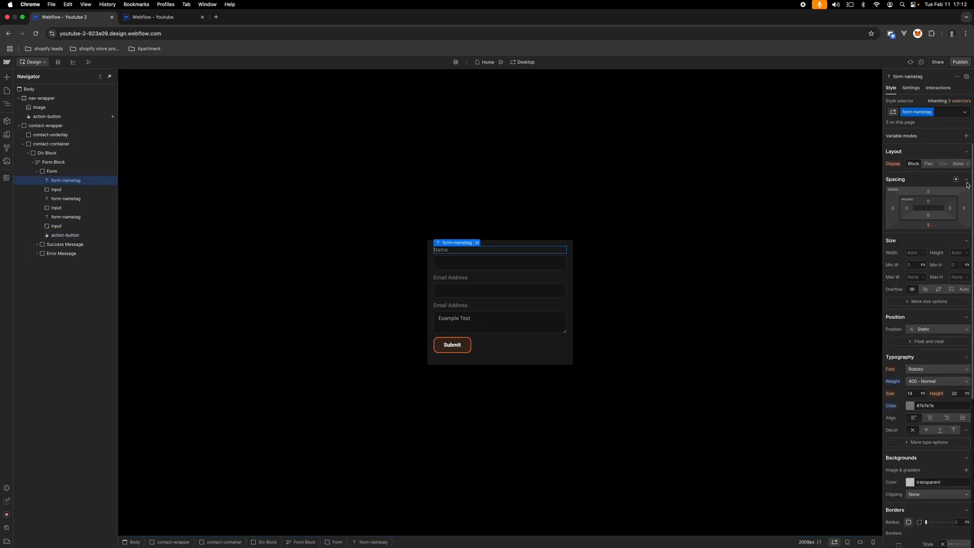
click(928, 225)
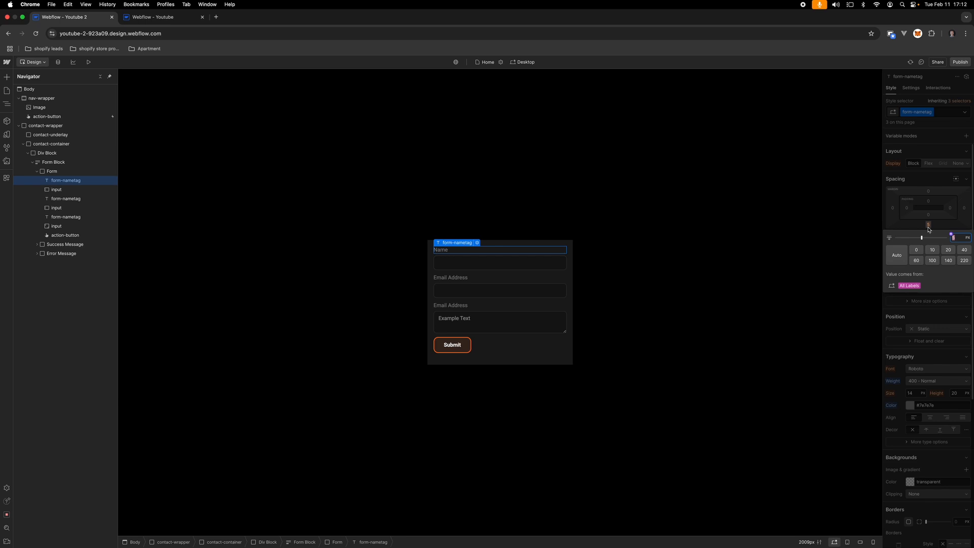
click(917, 250)
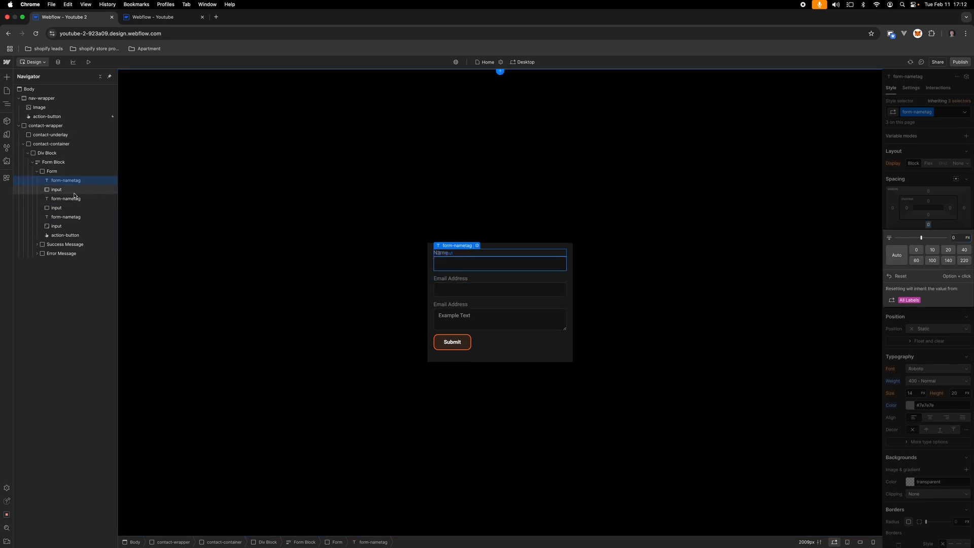
key(super+z)
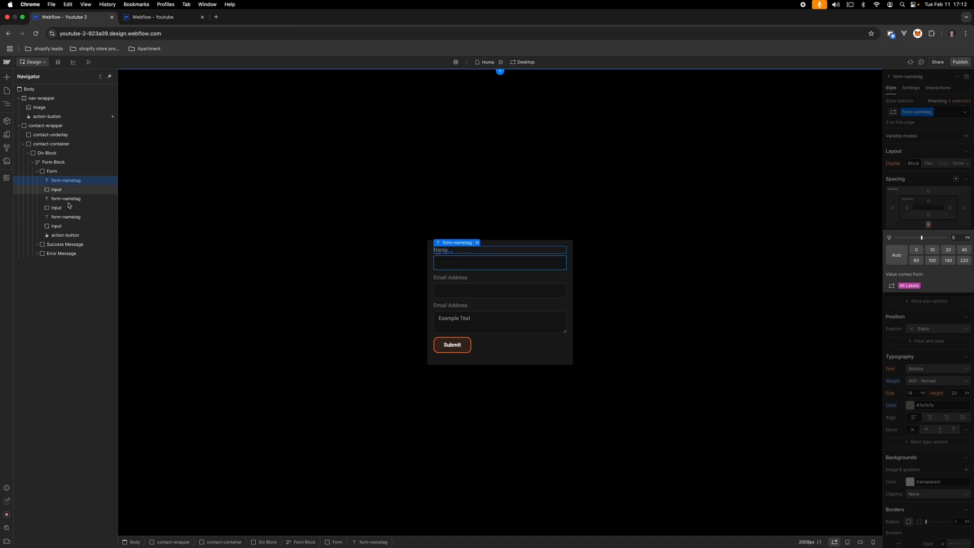
Step: Add a combo class named message to the form's multi-line text area
click(57, 226)
click(945, 111)
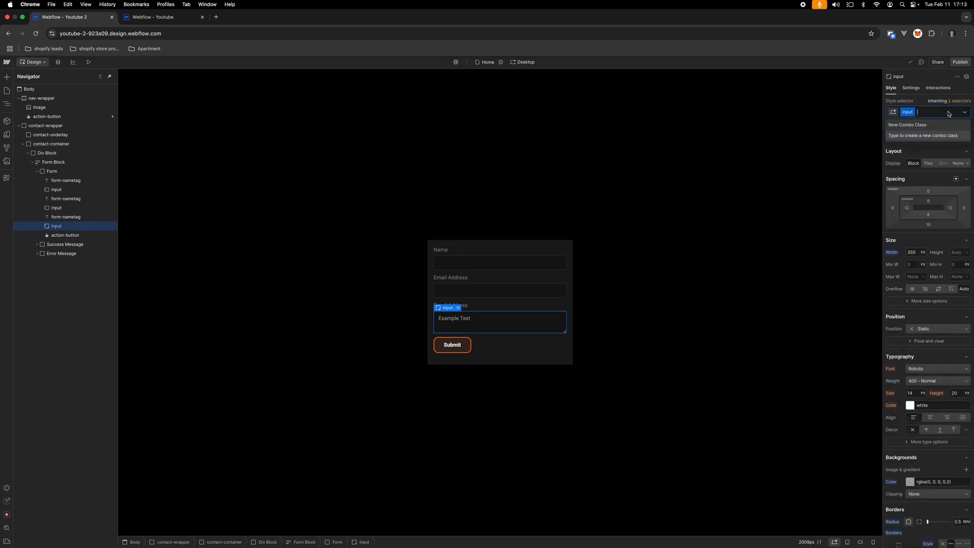
text(message)
key(Return)
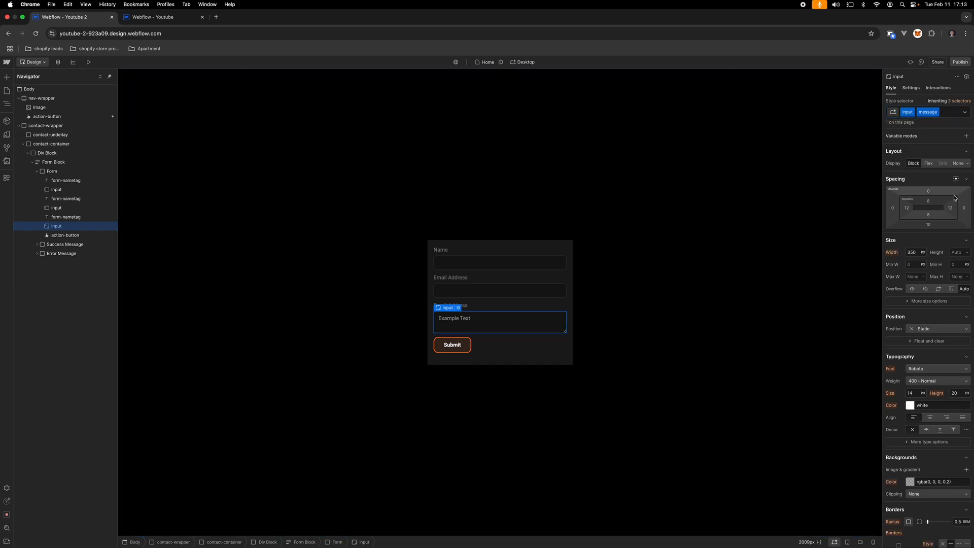
Step: Set the message text area's minimum height to 200 px and compare the form with the mockup
click(957, 252)
click(954, 265)
text(200)
key(Return)
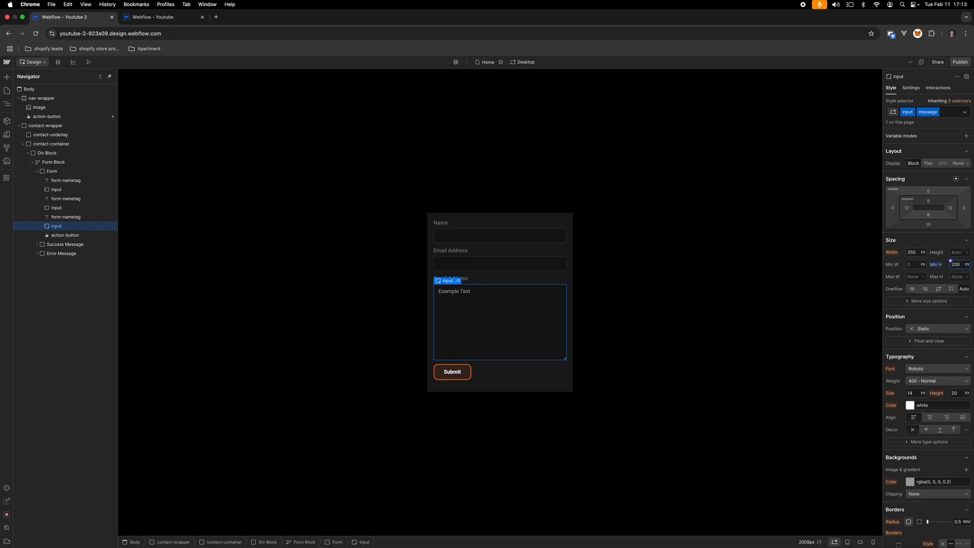
key(ctrl+Right)
key(ctrl+Left)
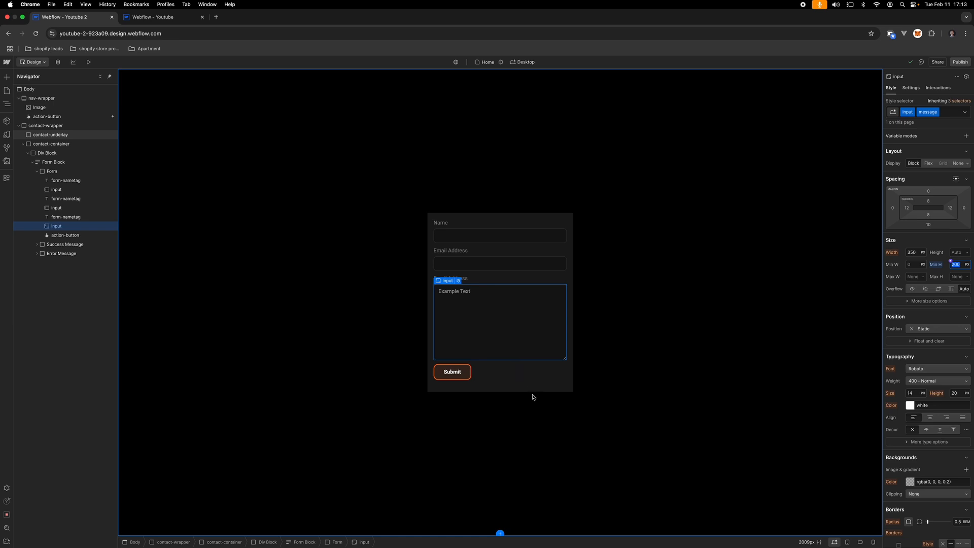
Step: Add a Div Block inside the form below the message field and nest the Submit button in it
click(477, 389)
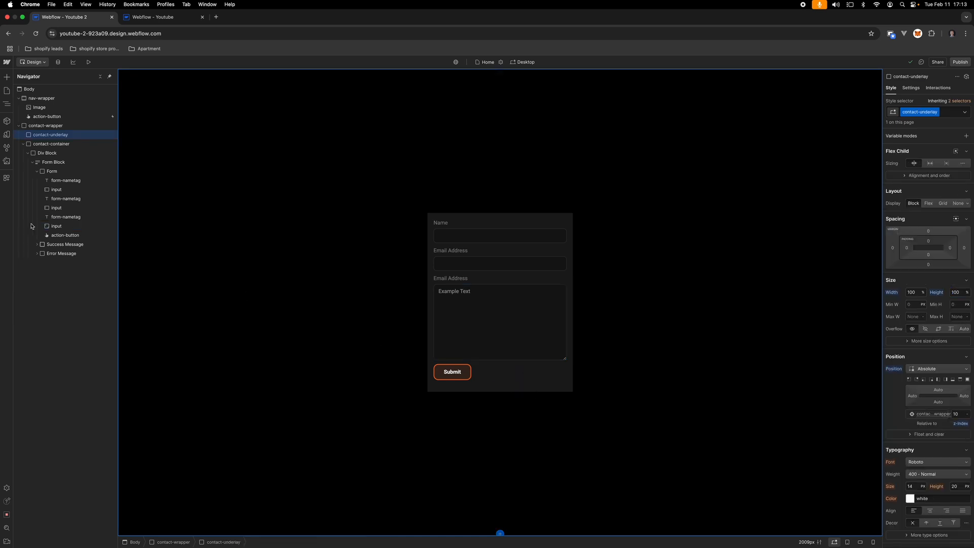
key(super+k)
text(div)
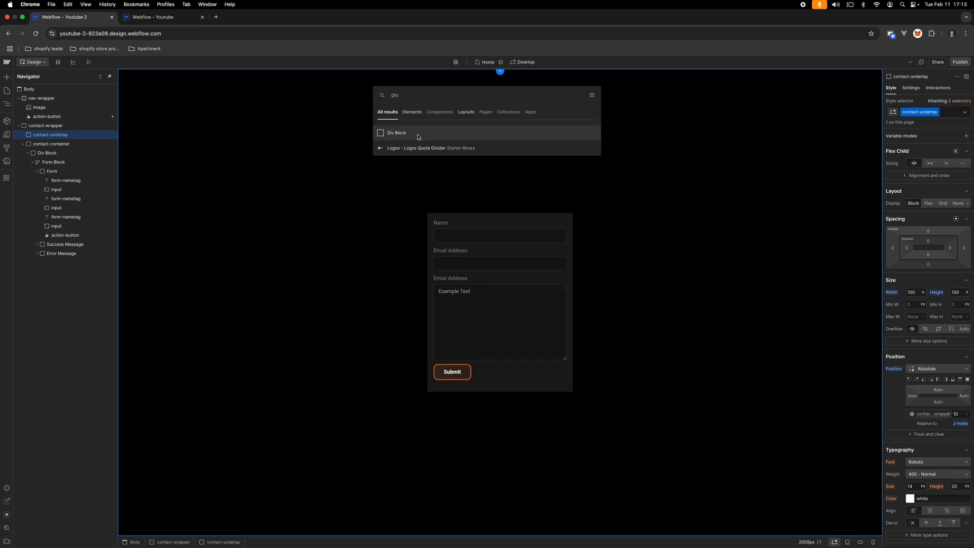
drag(418, 136, 78, 244)
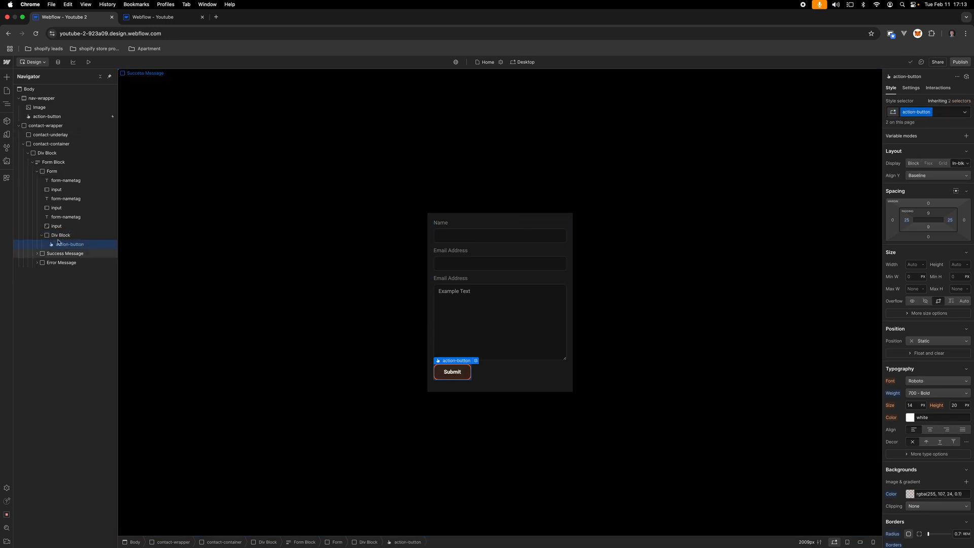
Step: Make the Submit button's Div Block a flex container with its content centered on both axes
click(60, 236)
click(910, 113)
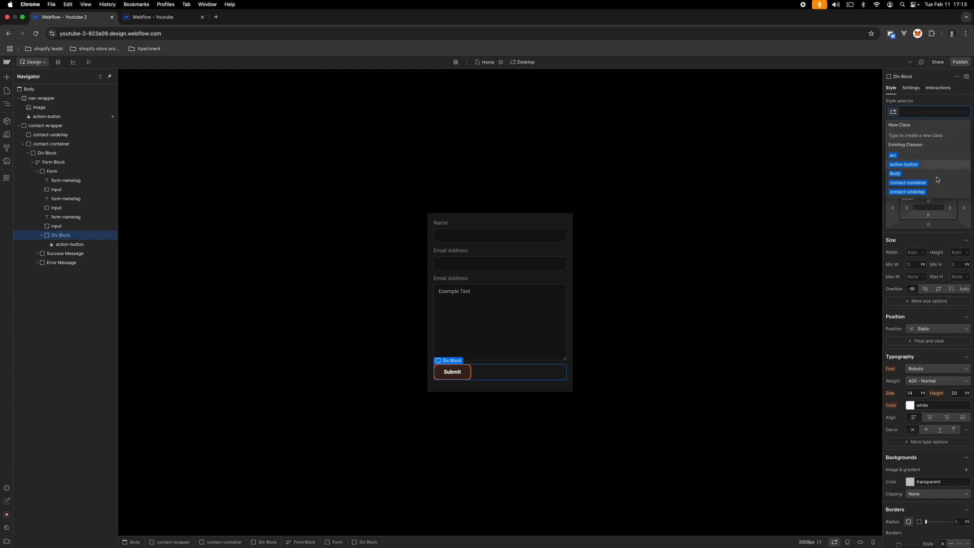
click(916, 241)
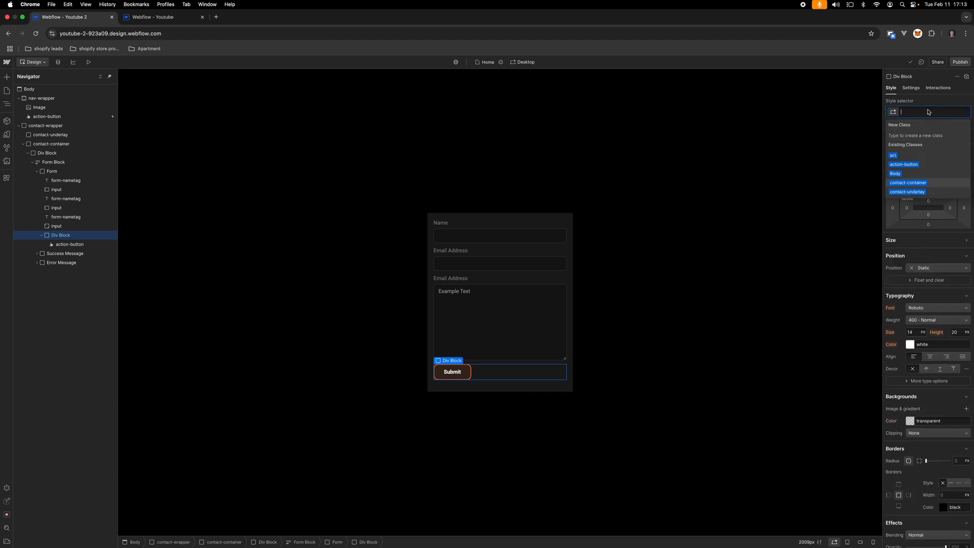
click(926, 245)
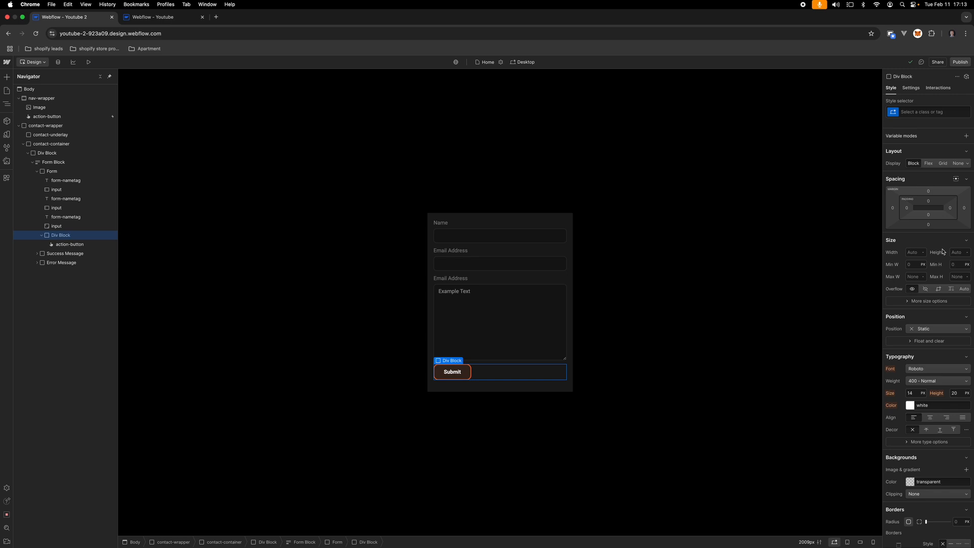
click(929, 163)
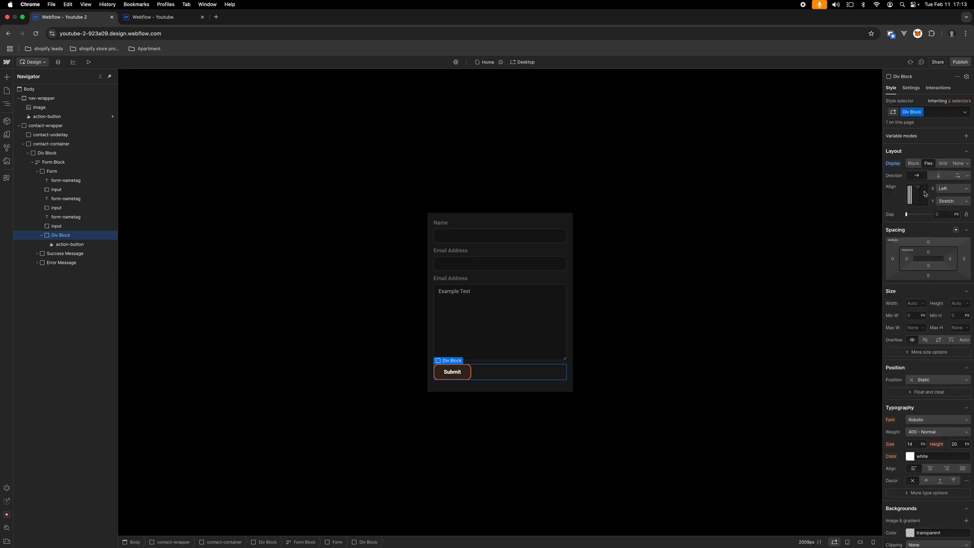
click(917, 195)
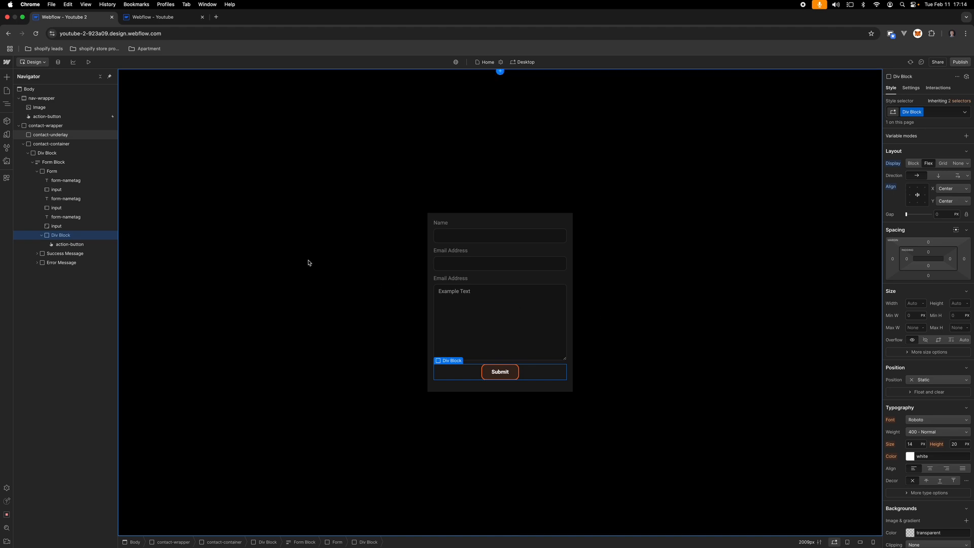
Step: Create a form-wrapper class on the Div Block that holds the Form Block
click(71, 155)
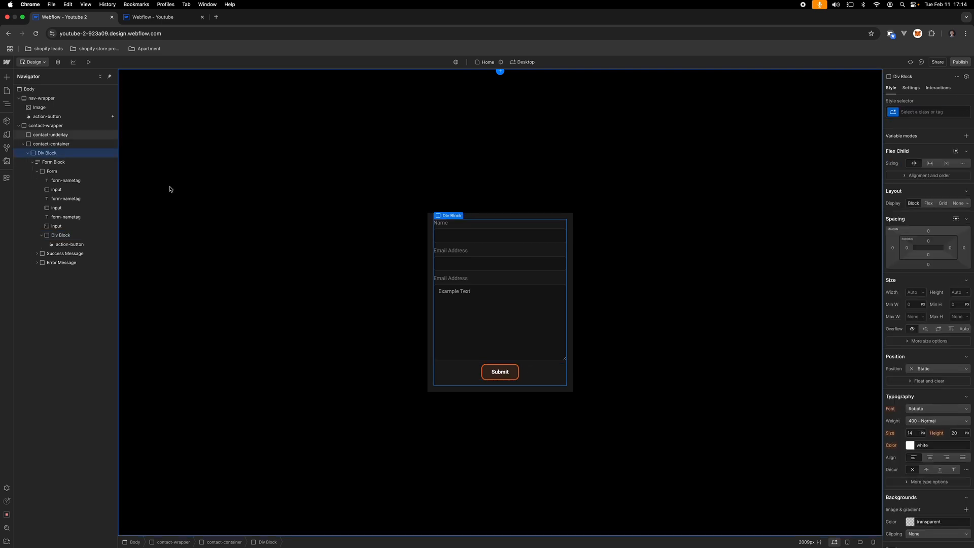
click(934, 112)
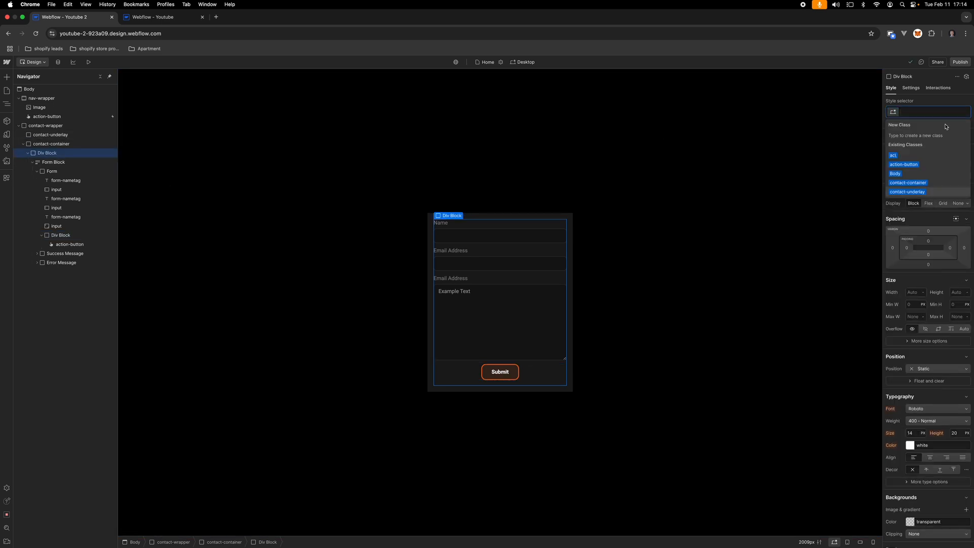
text(form-wrapper)
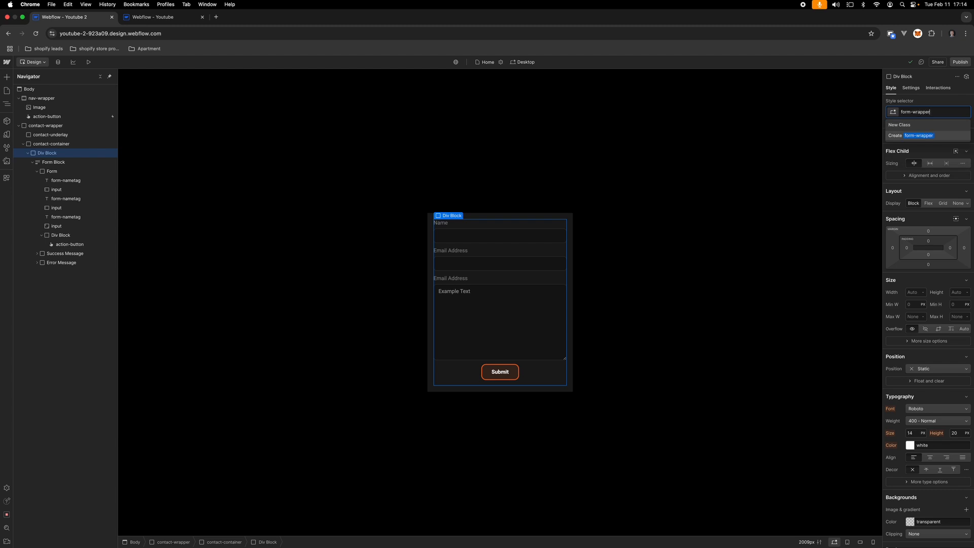
key(Return)
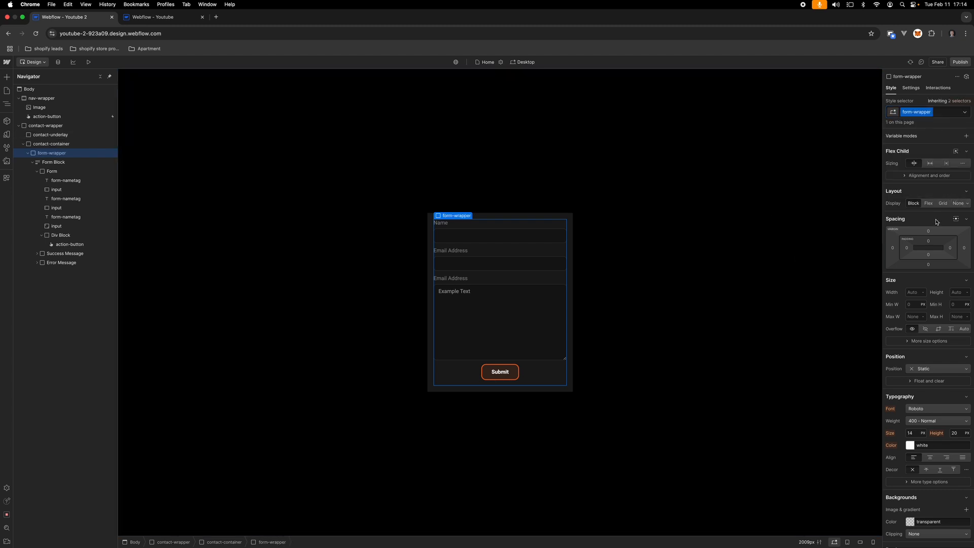
Step: Set the form-wrapper's padding to 2 rem on all four sides
click(930, 243)
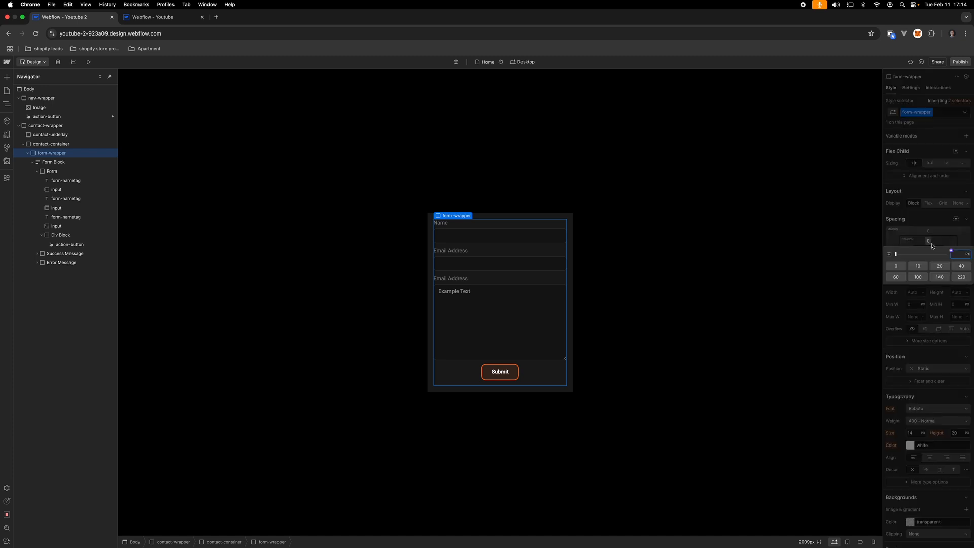
text(0rem)
key(Return)
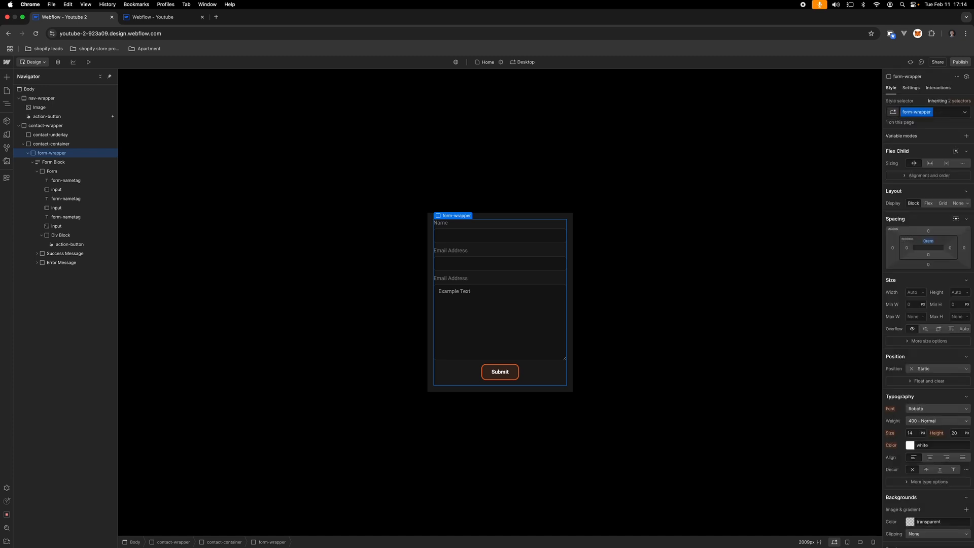
drag(930, 244, 930, 249)
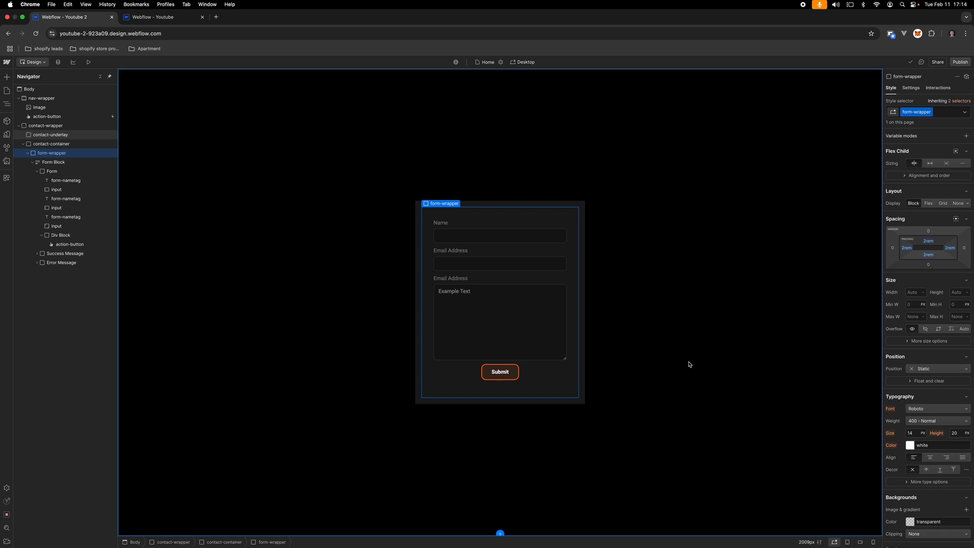
Step: Switch to the Affinity Designer mockup, copy the fill color of the rounded rectangle behind the form, and return to Webflow
key(ctrl+Right)
click(379, 352)
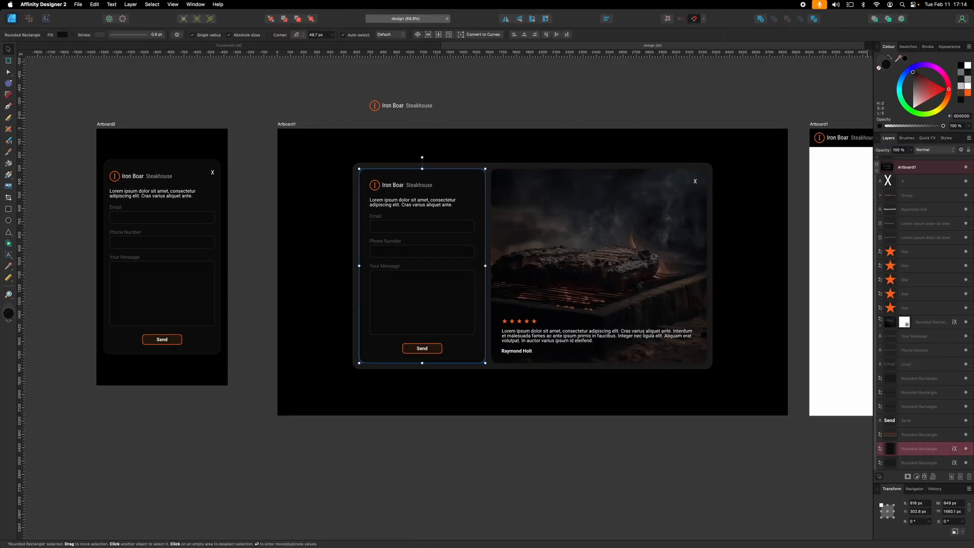
click(966, 117)
key(super+c)
key(ctrl+Left)
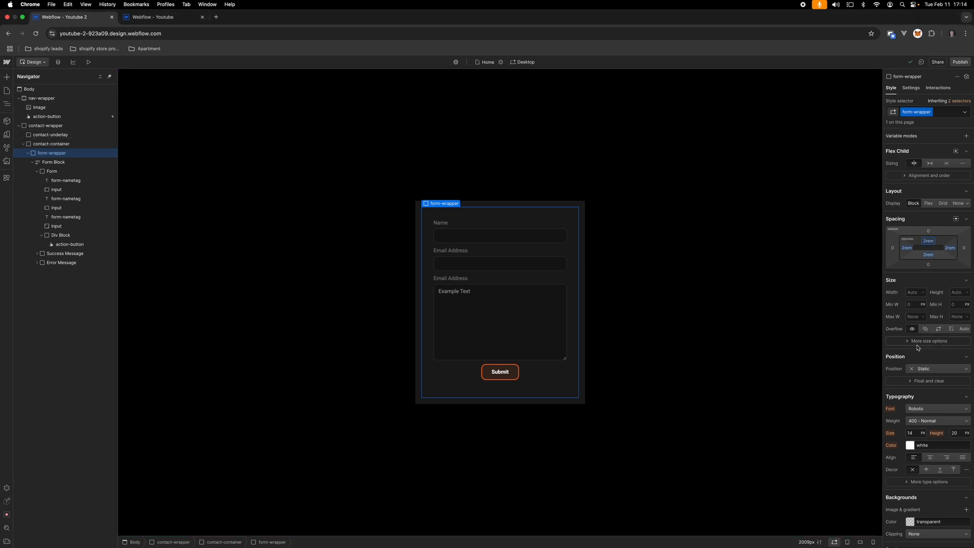
Step: Set the form-wrapper's background color to the copied #0d0d0d
scroll(927, 395, down, 3)
click(927, 395)
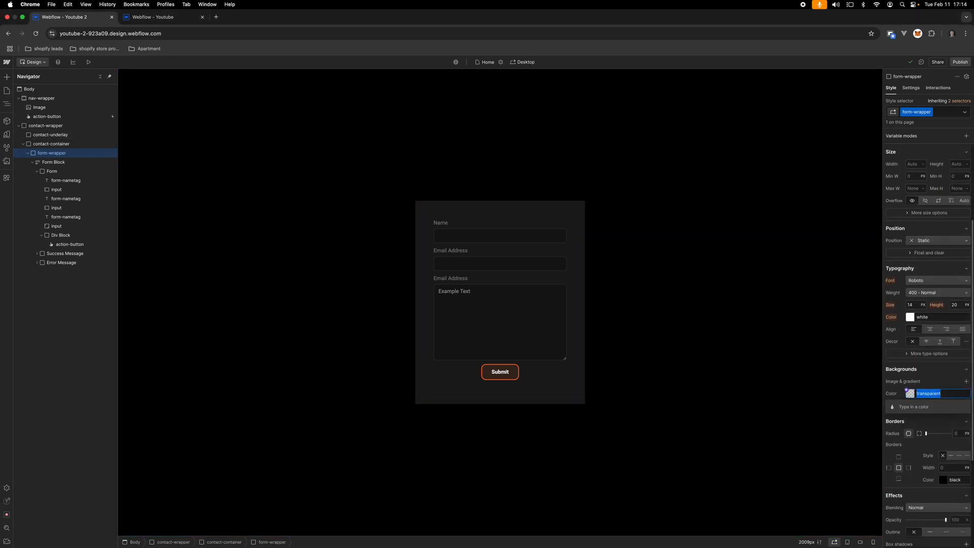
key(super+v)
key(Return)
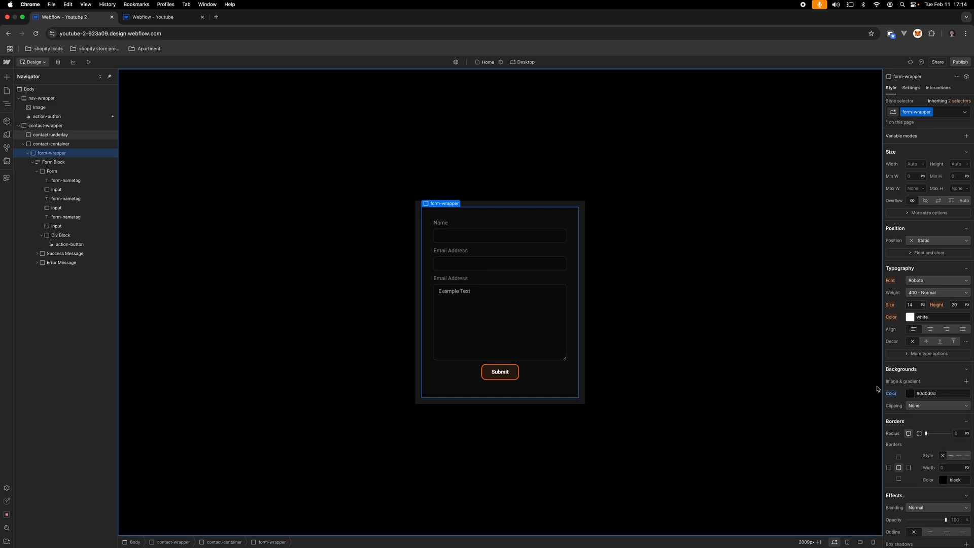
scroll(951, 393, down, 2)
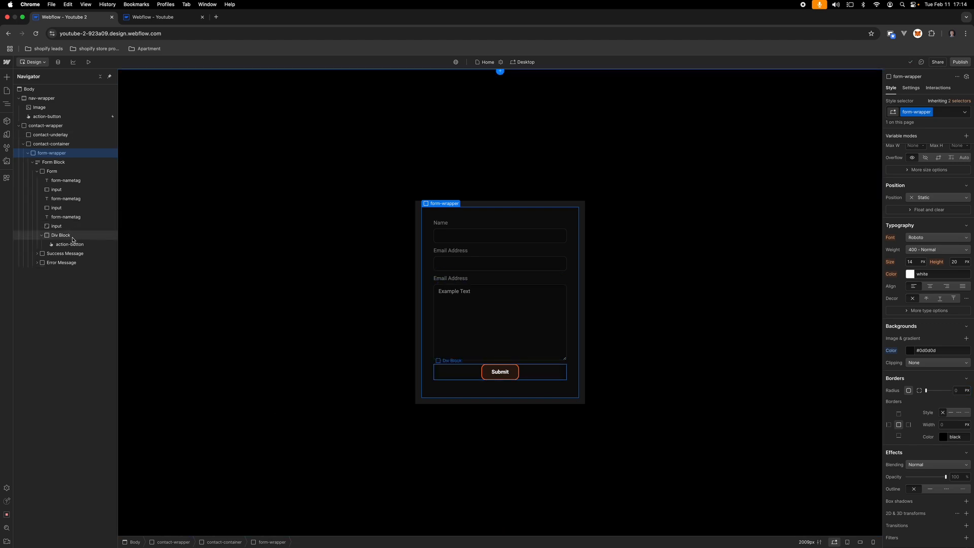
Step: Give the Div Block around the Submit button a top margin of 20 px
click(553, 373)
scroll(925, 211, up, 4)
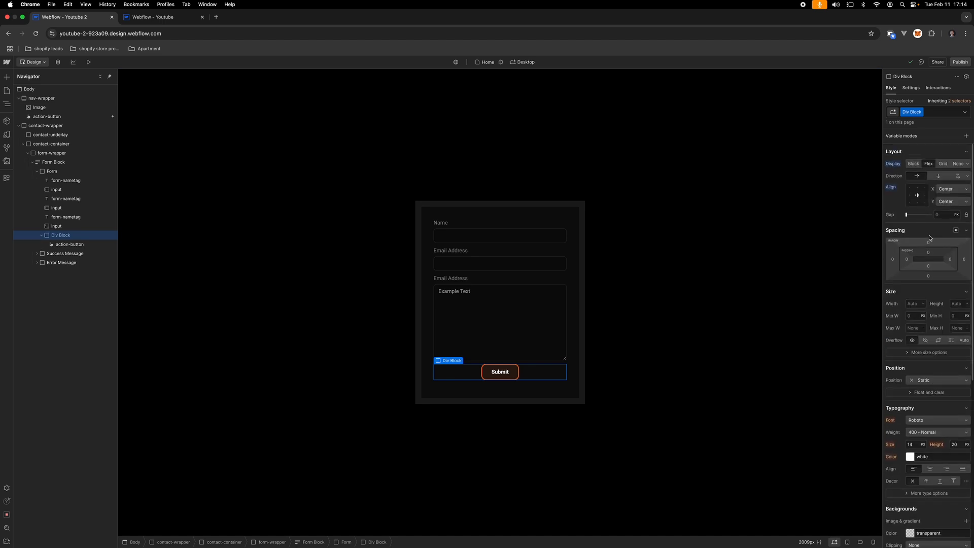
drag(930, 243, 930, 232)
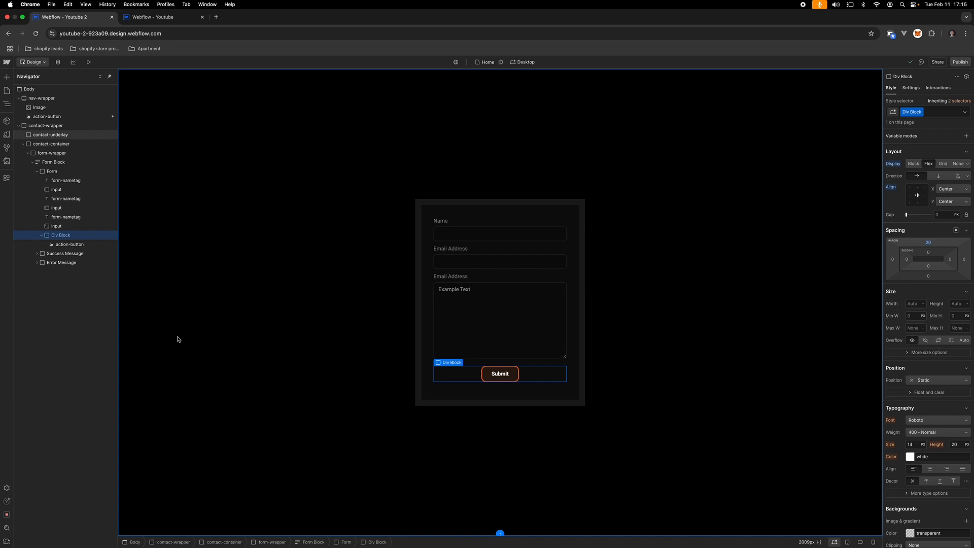
click(446, 399)
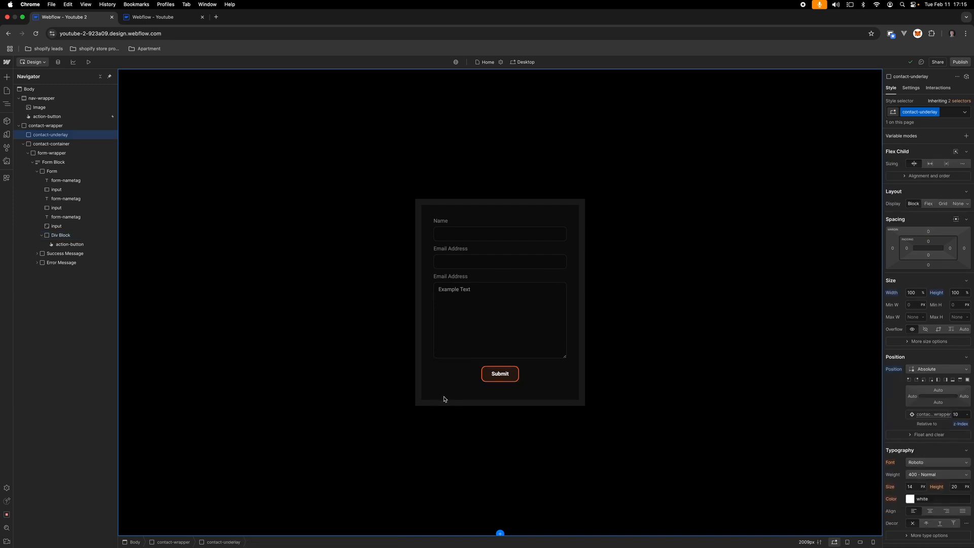
Step: Set the form-wrapper's border color to white
click(66, 153)
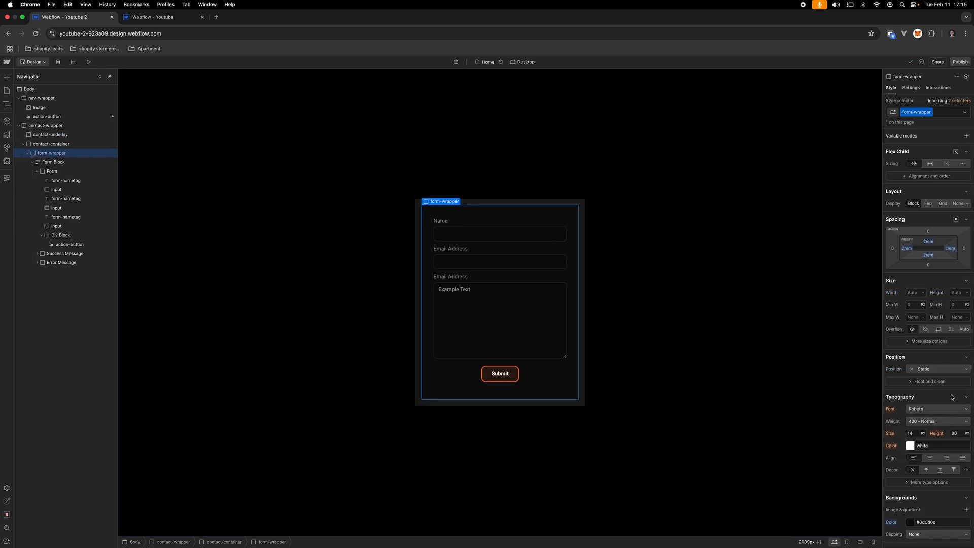
scroll(949, 417, down, 1)
scroll(949, 417, down, 5)
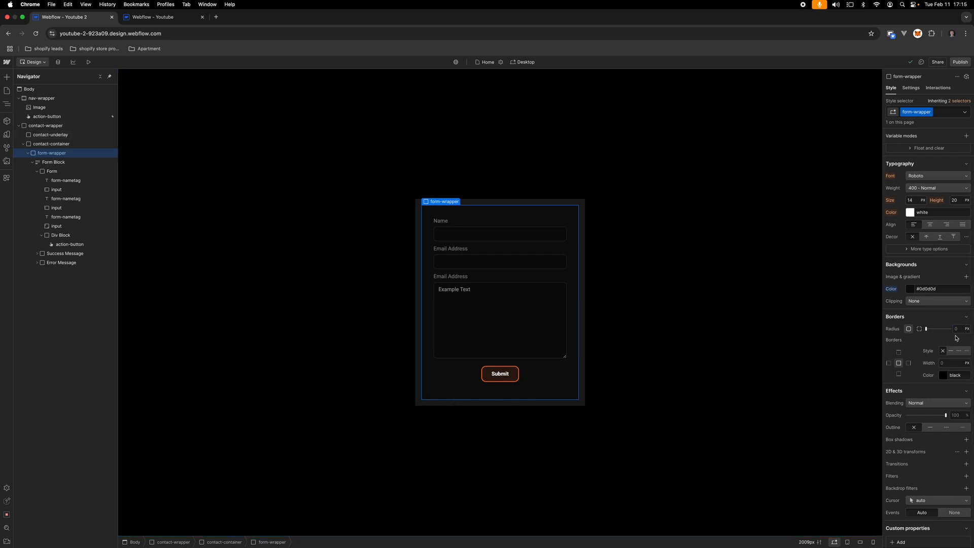
click(958, 378)
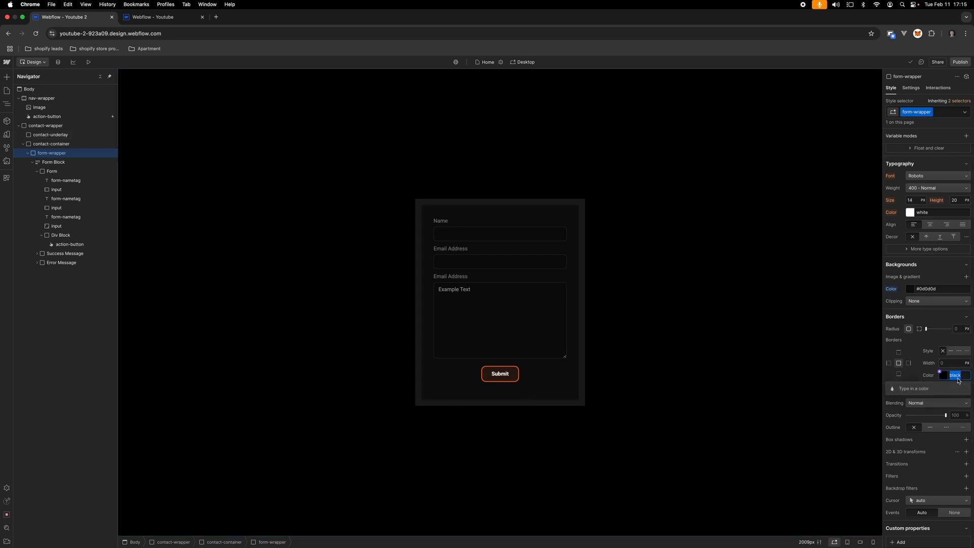
text(white)
key(Return)
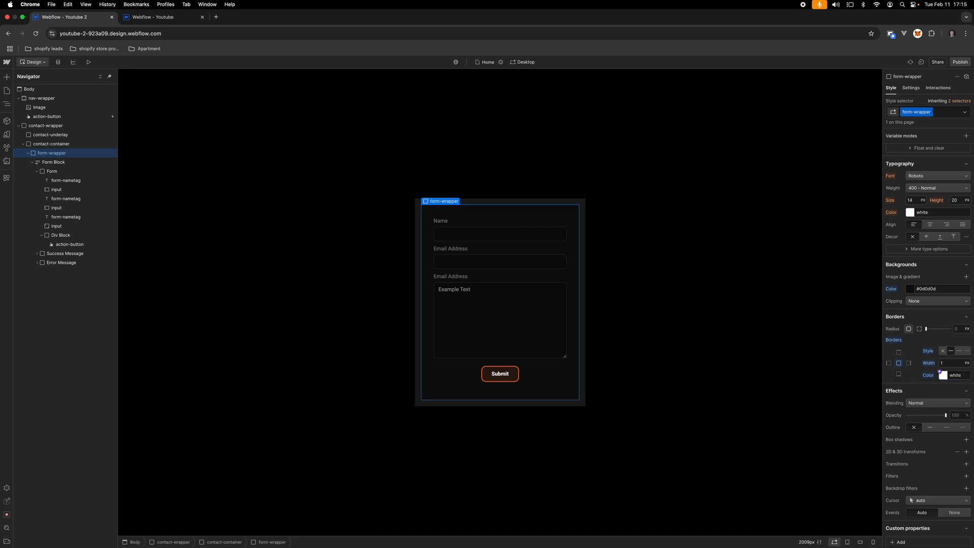
Step: Lower the opacity of the form-wrapper's white border color to 10 percent
click(944, 376)
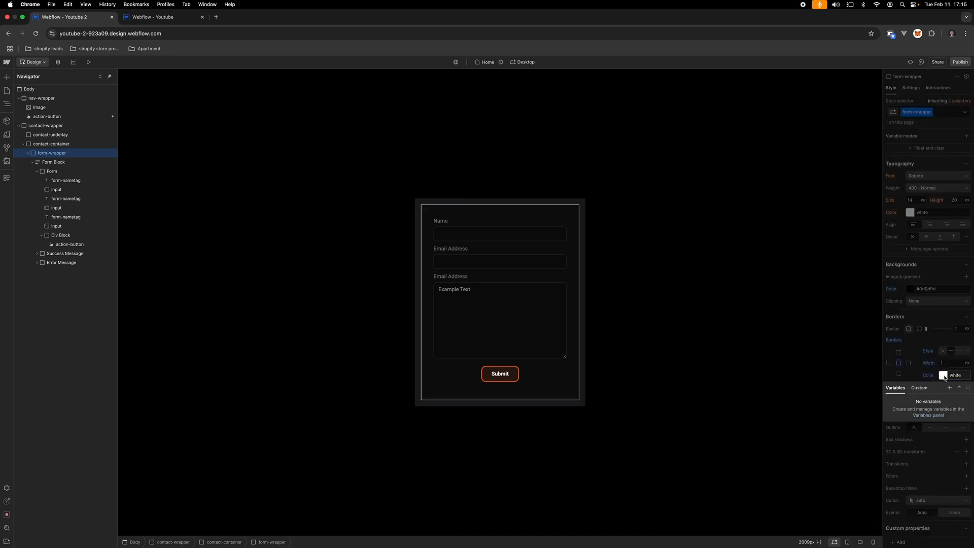
click(946, 377)
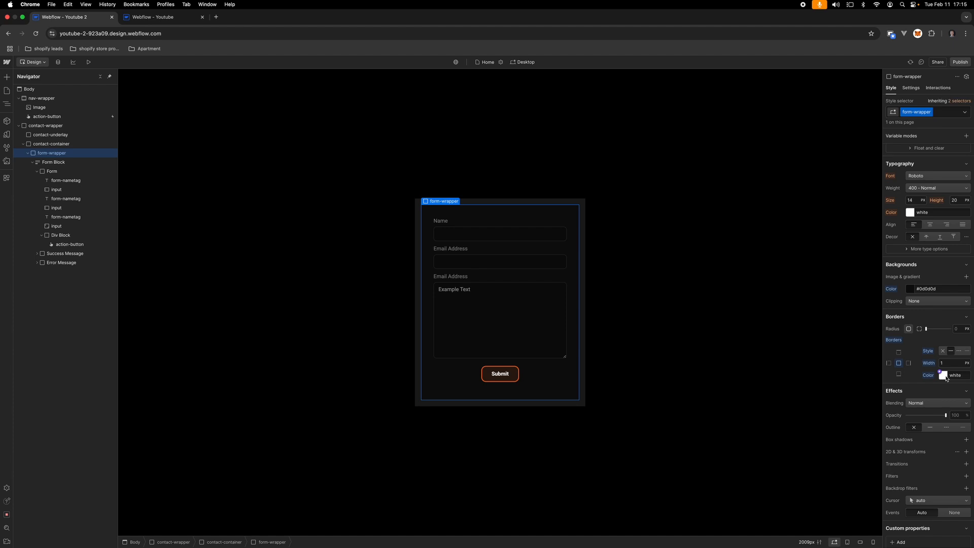
click(944, 377)
click(964, 469)
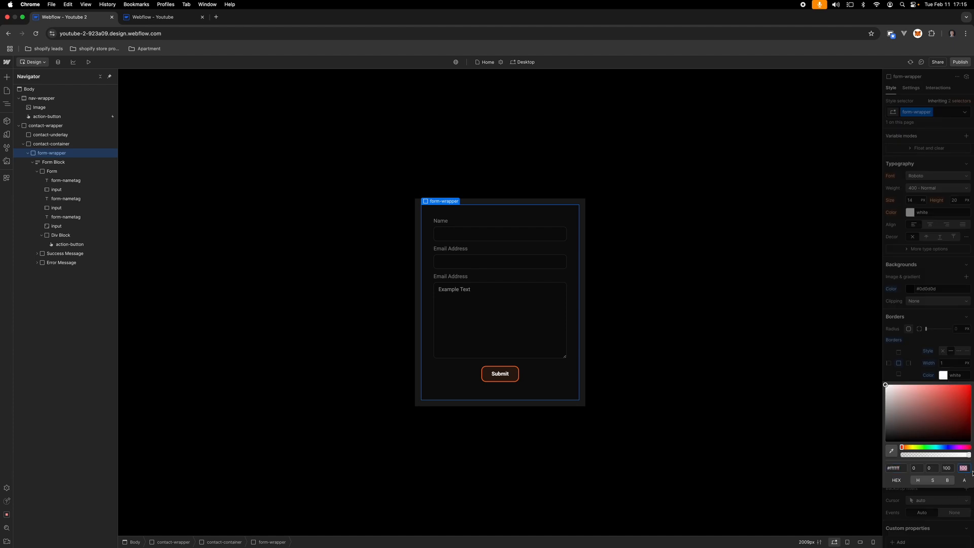
text(10)
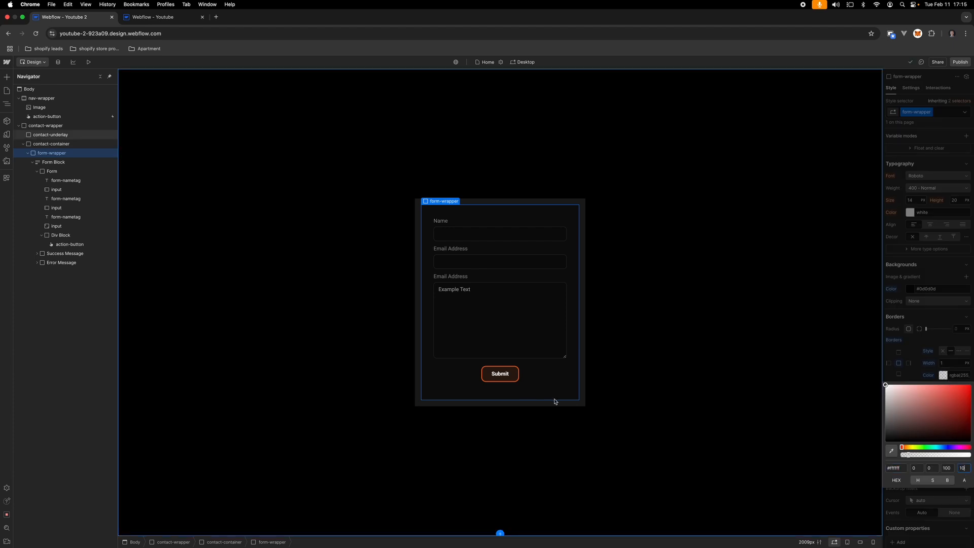
click(586, 398)
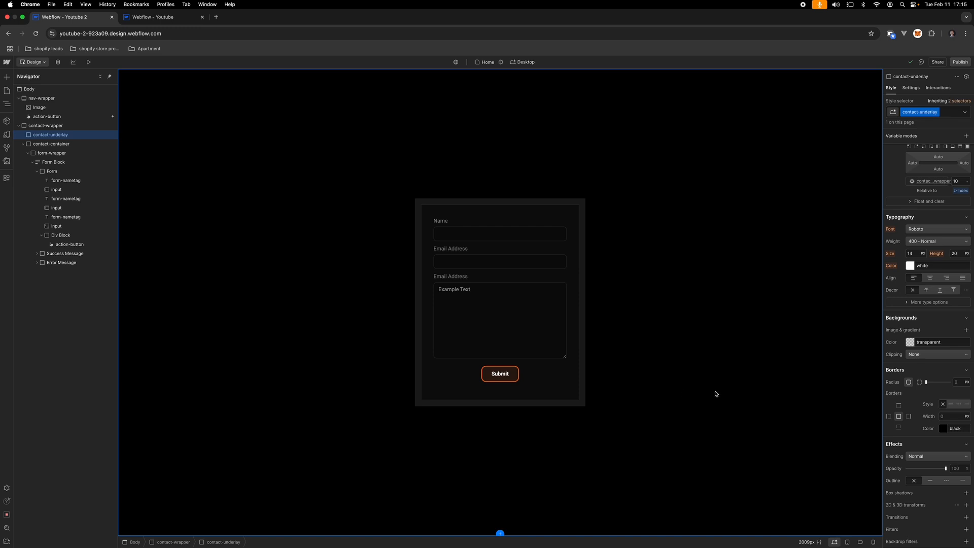
Step: Consult the Affinity Designer mockup, return to Webflow, and place the Iron Boar logo SVG inside the form-wrapper above the Form Block
key(ctrl+Right)
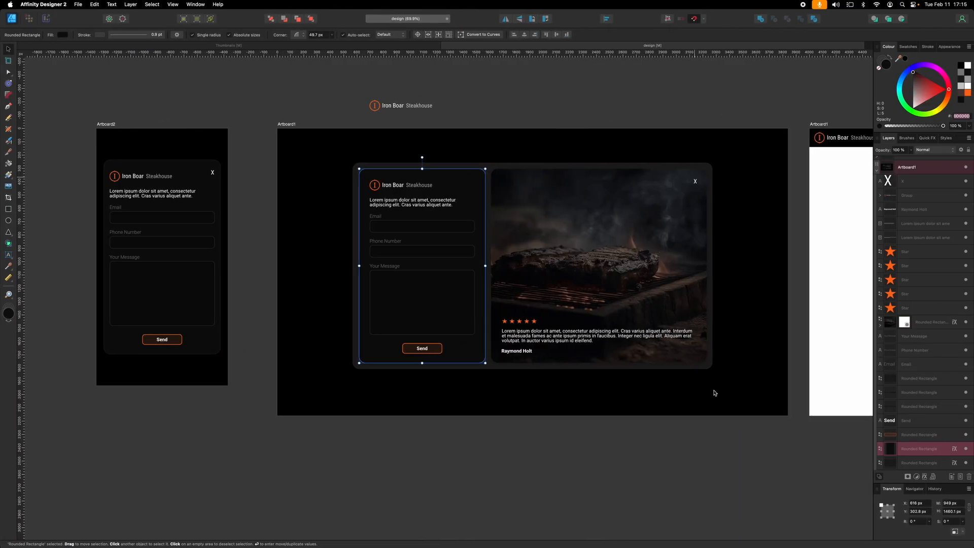
key(ctrl+Left)
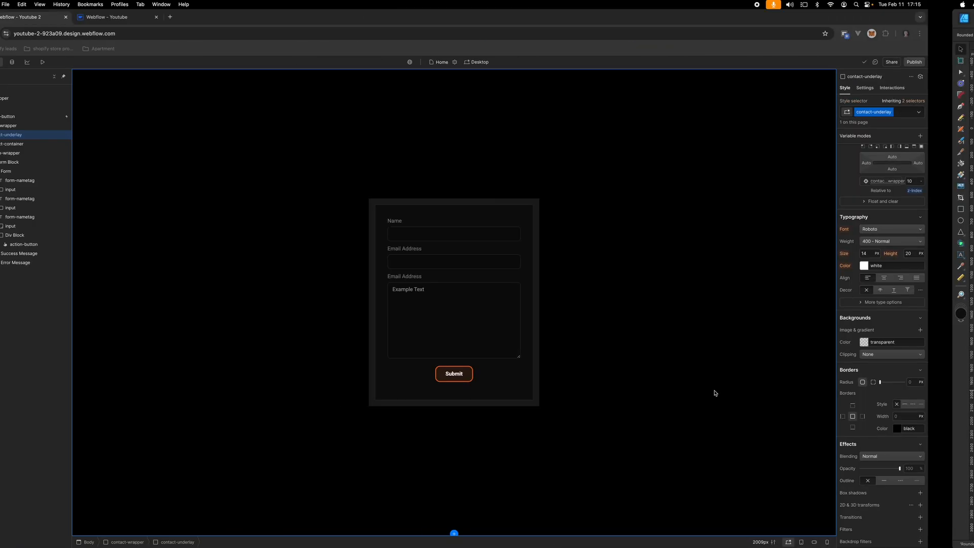
key(ctrl+Right)
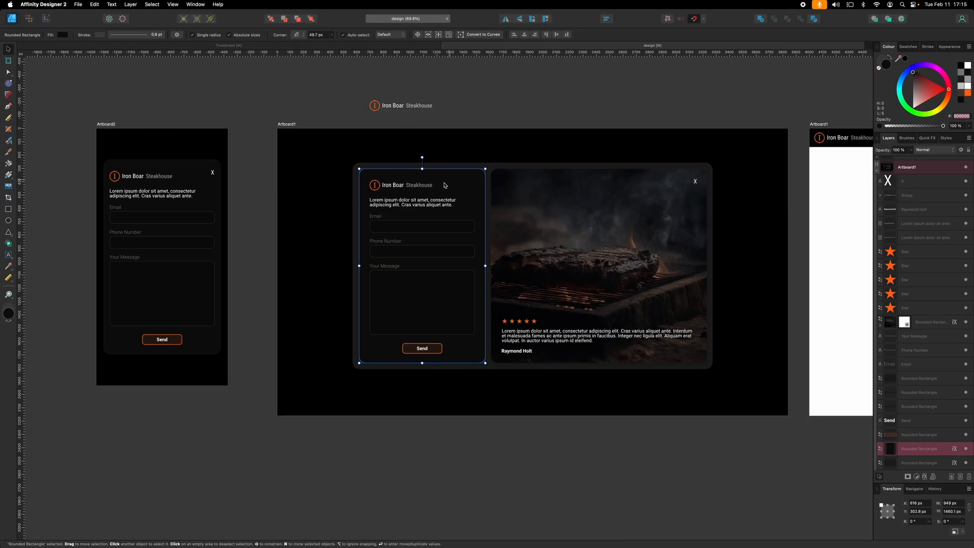
key(ctrl+Left)
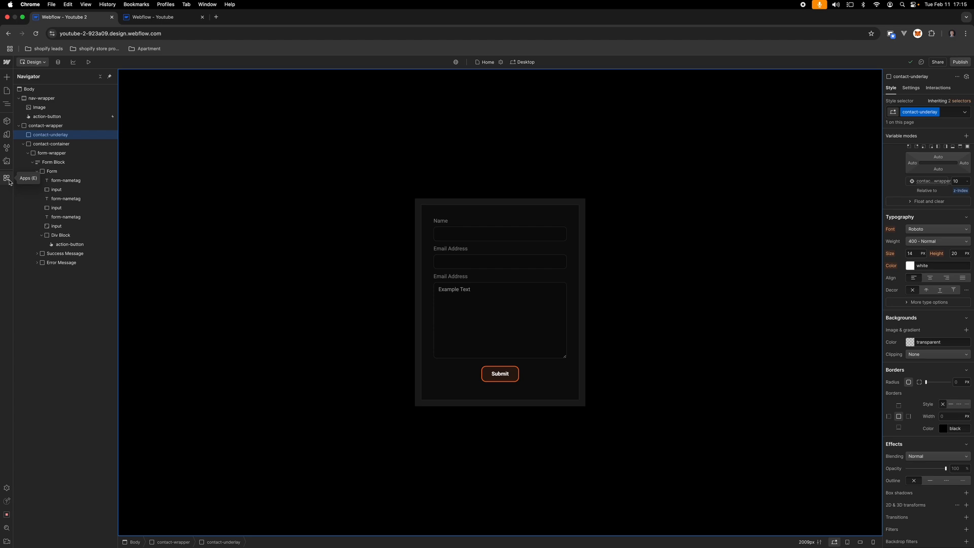
click(7, 162)
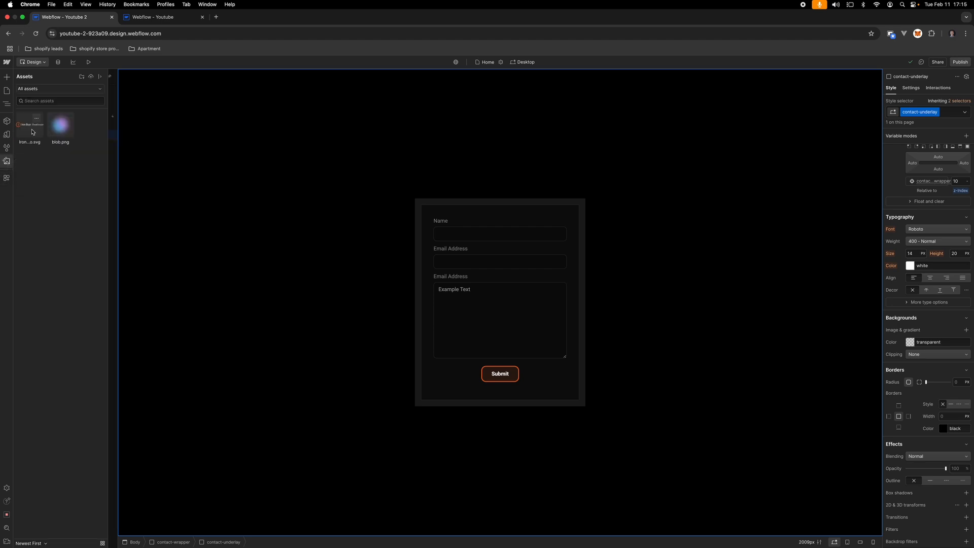
drag(31, 130, 63, 157)
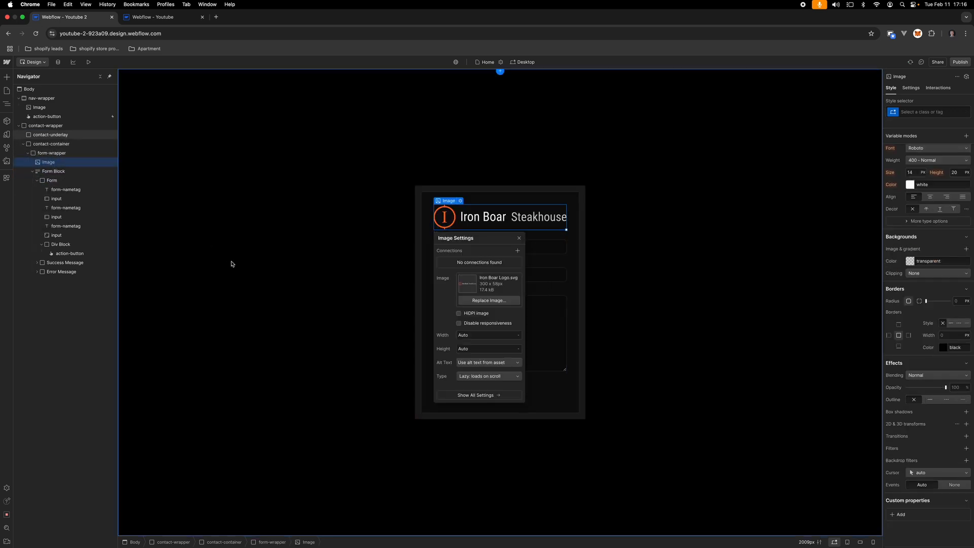
Step: Check the size settings of the logo image in the nav-wrapper
click(62, 108)
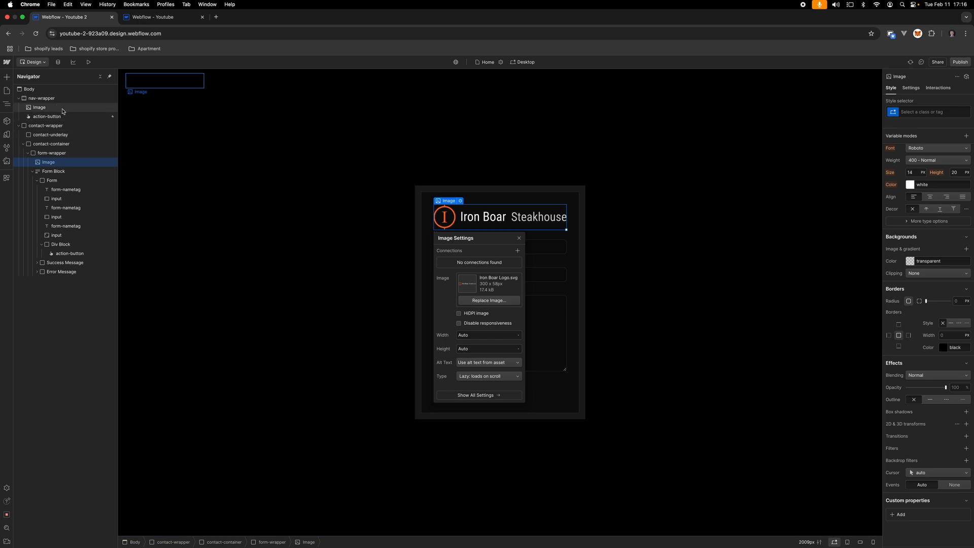
click(152, 92)
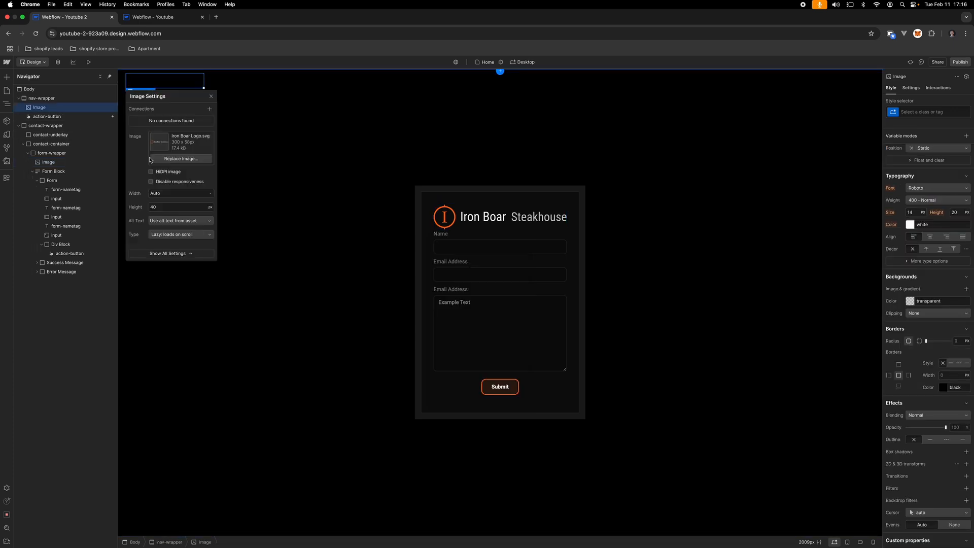
click(211, 96)
Step: Set the contact-container's position to Relative with a z-index of 20
click(457, 223)
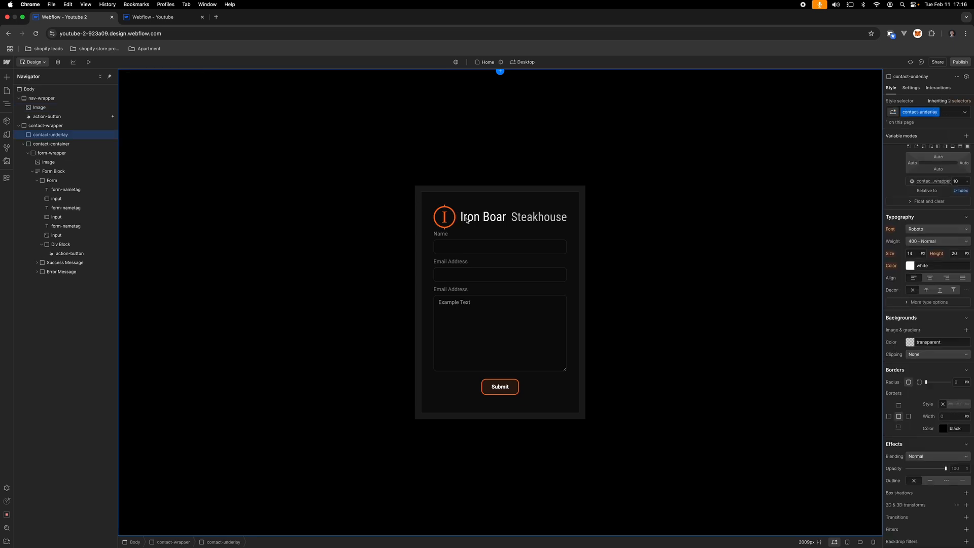
click(49, 162)
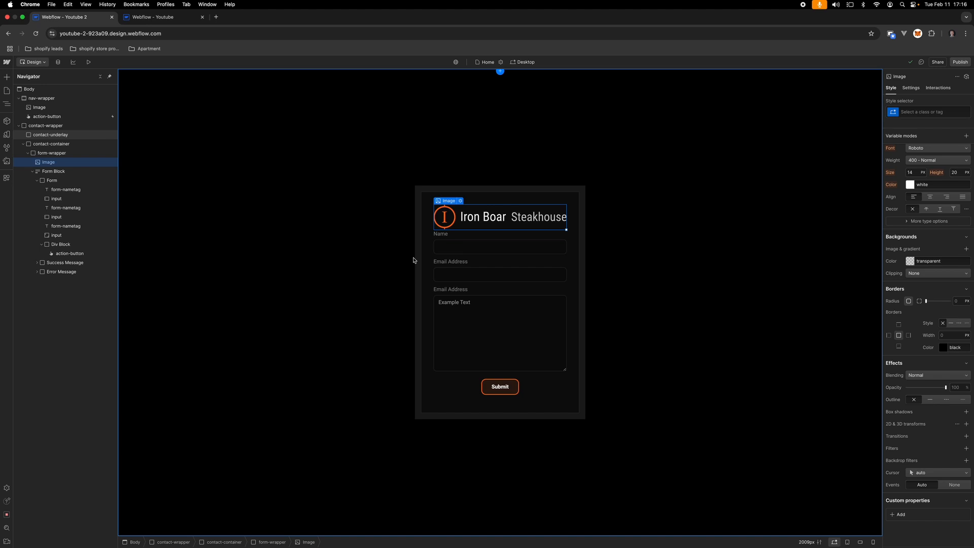
click(623, 391)
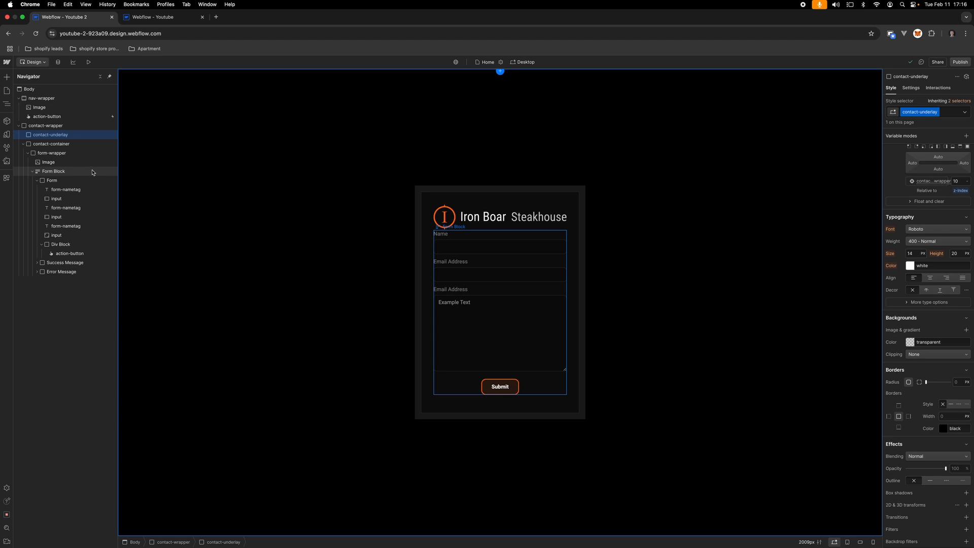
click(77, 146)
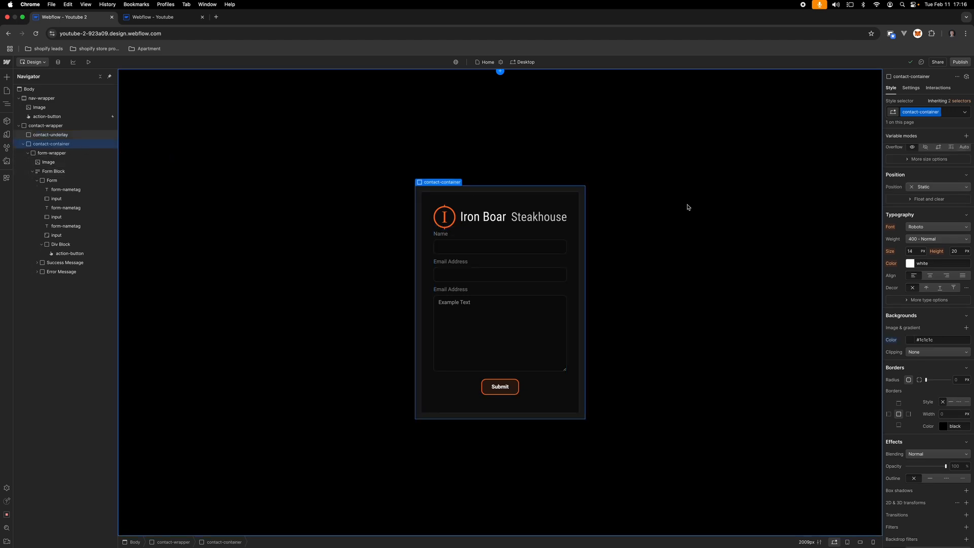
scroll(962, 290, down, 2)
scroll(961, 291, down, 2)
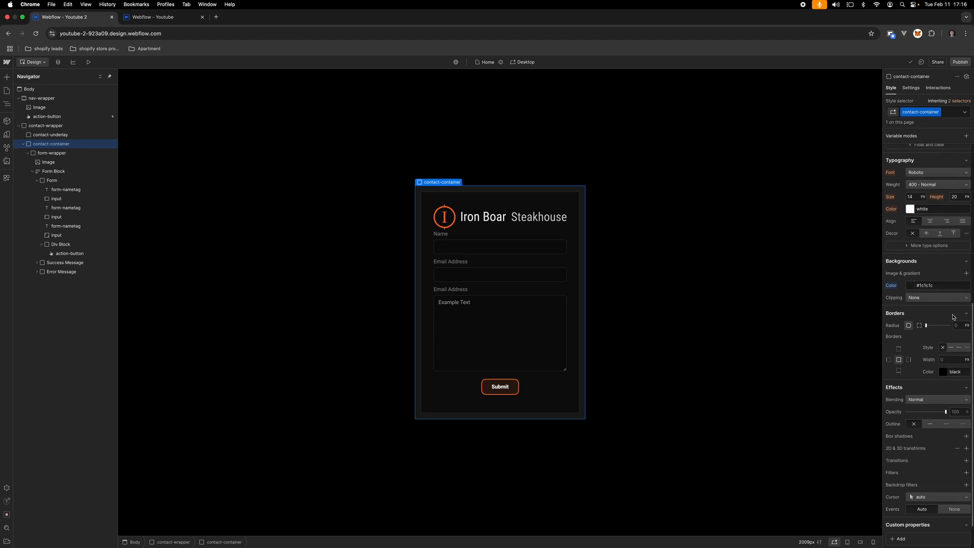
scroll(906, 383, up, 6)
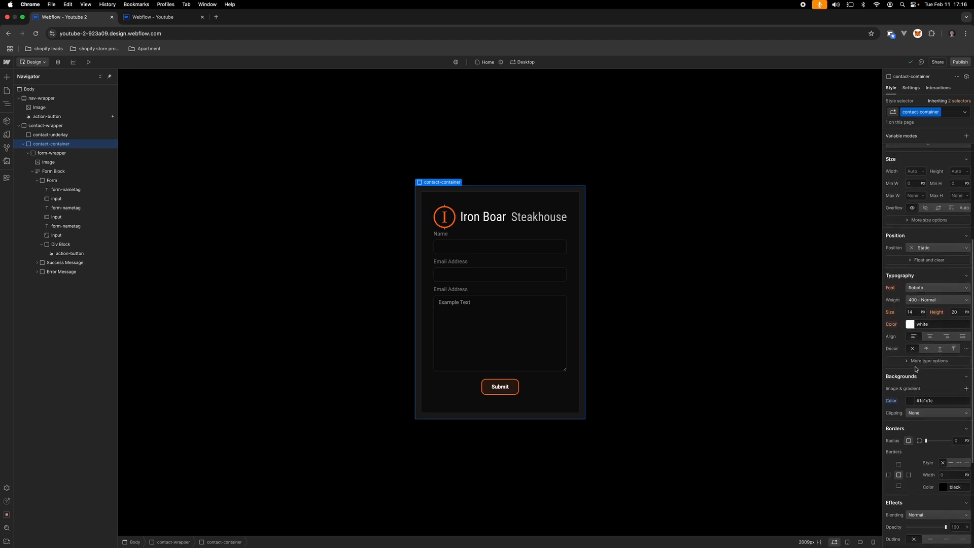
click(939, 296)
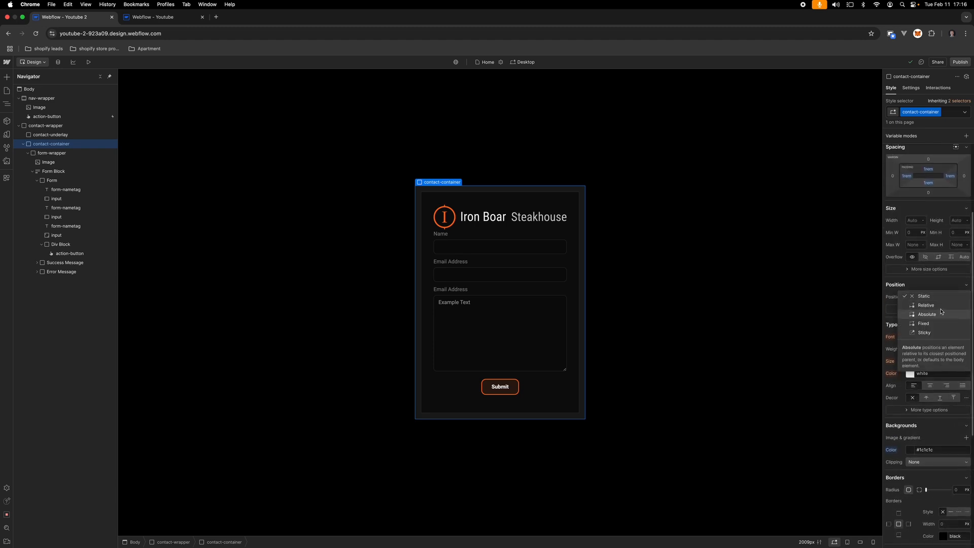
click(939, 311)
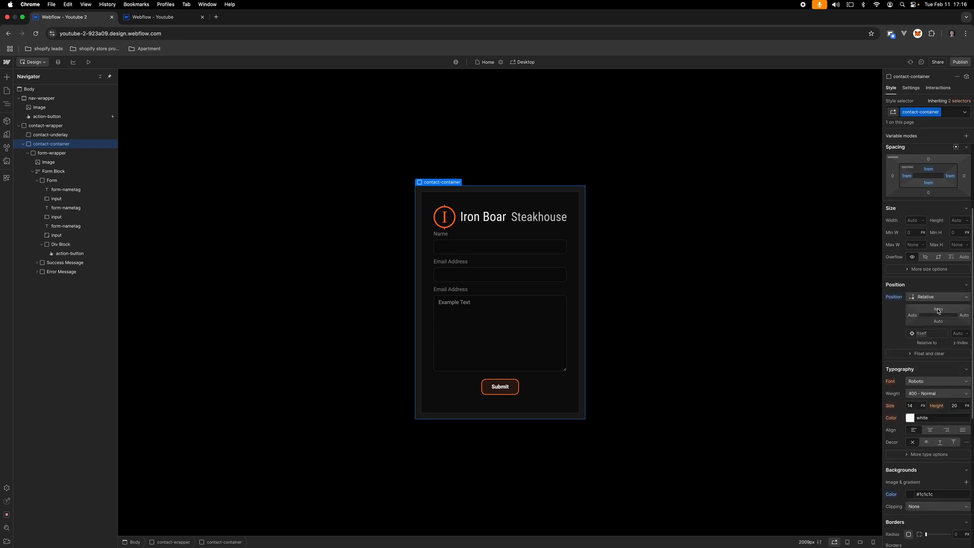
click(957, 333)
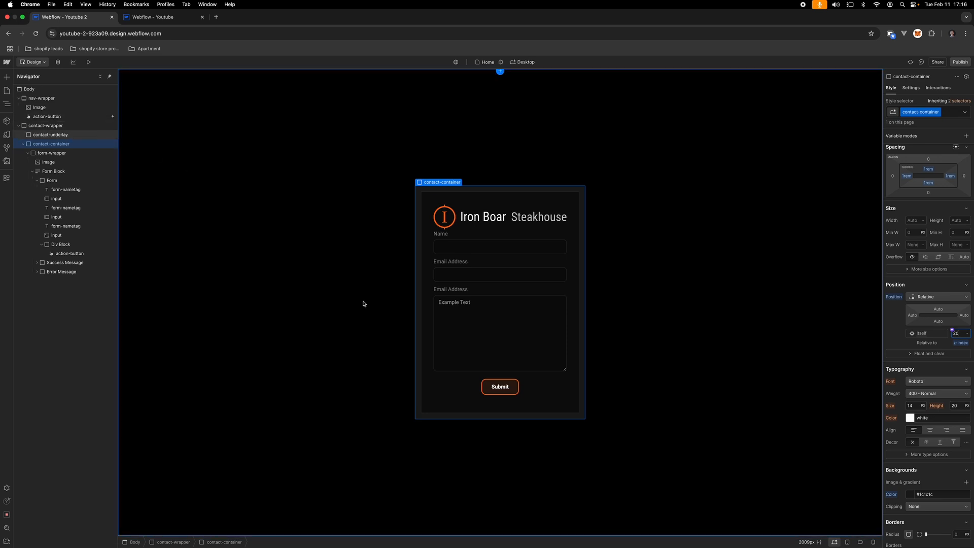
Step: Set the height of the logo image in the form-wrapper to 40 px, keeping its width on Auto
click(503, 274)
click(497, 220)
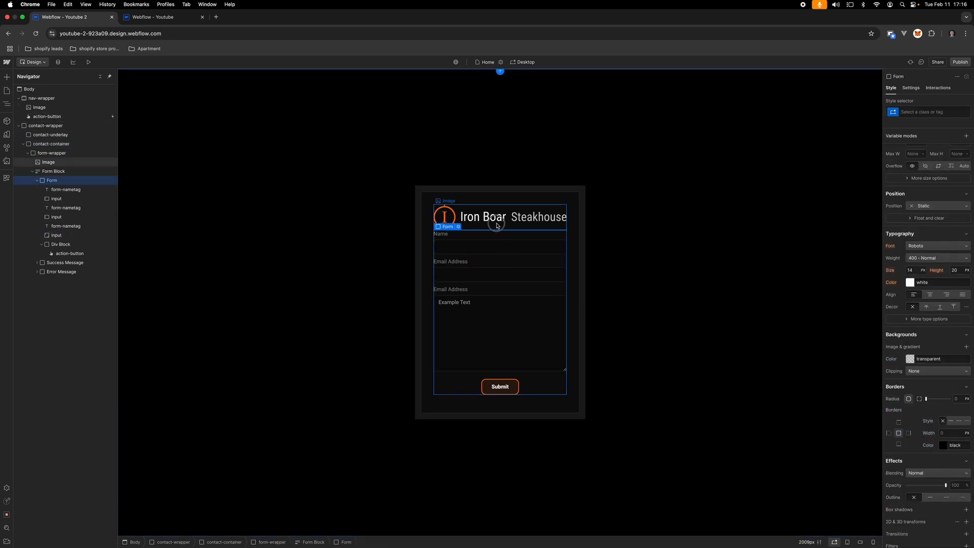
click(461, 201)
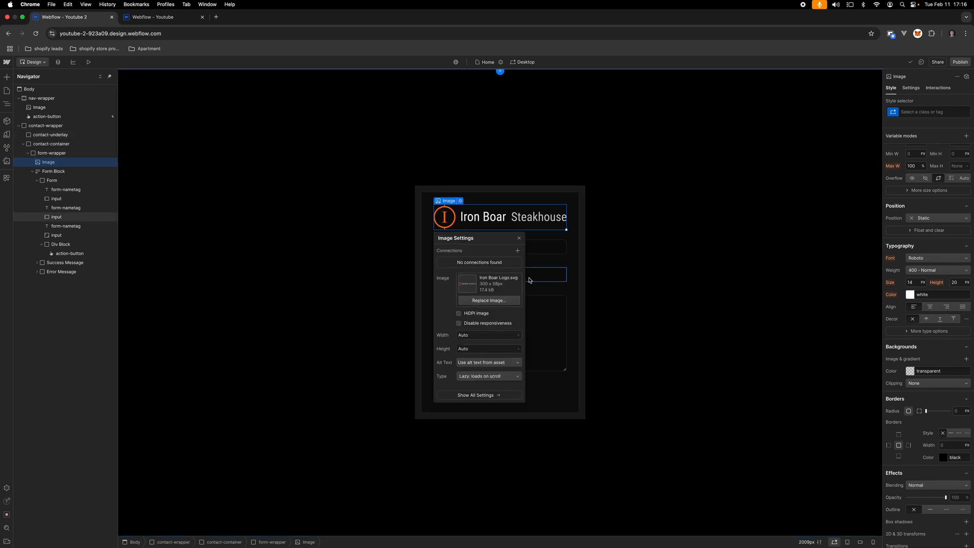
click(481, 335)
click(484, 350)
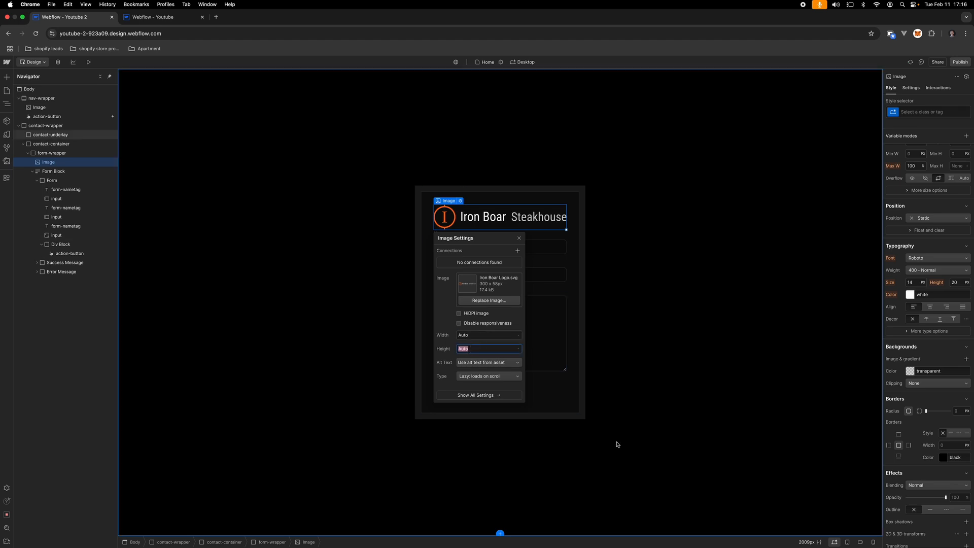
text(40)
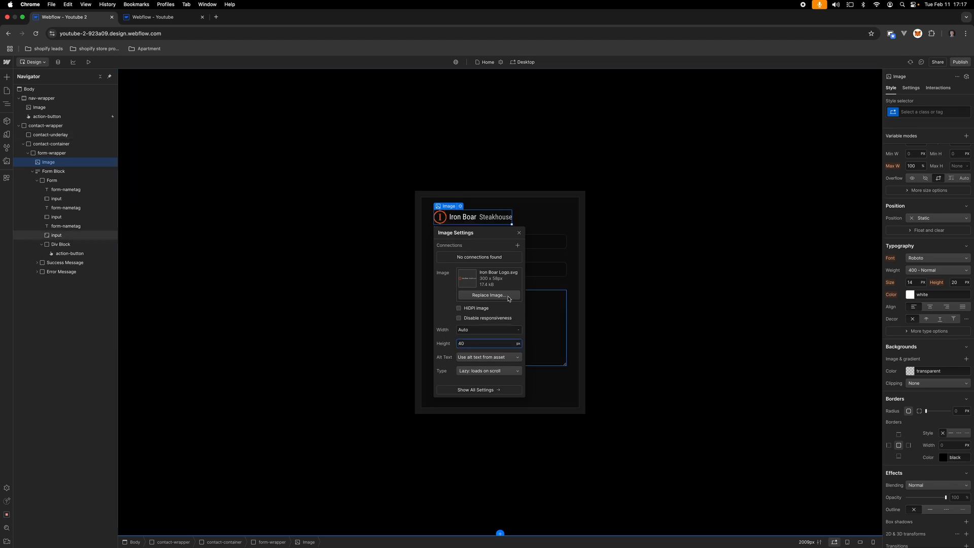
key(Escape)
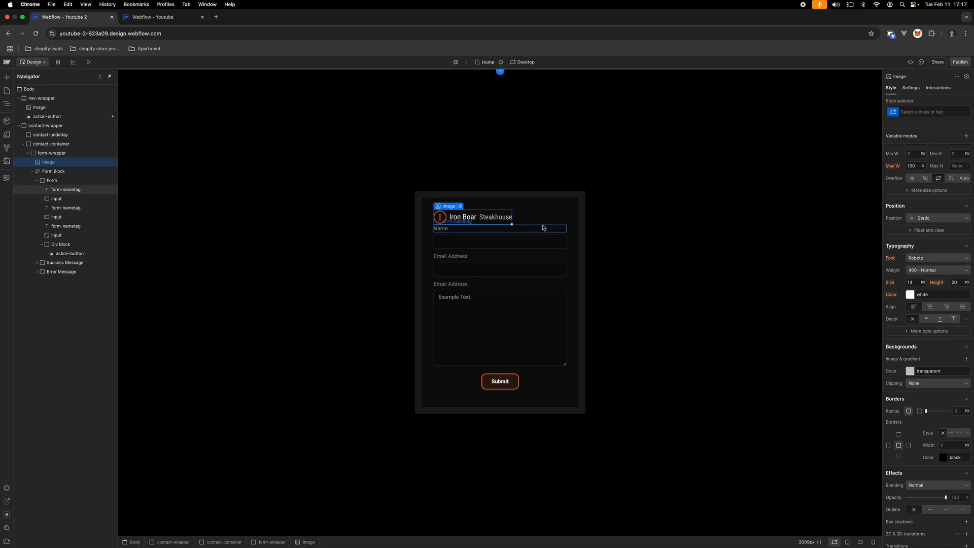
Step: Add a Paragraph element directly below the logo image in the form-wrapper
key(super+e)
text(pa)
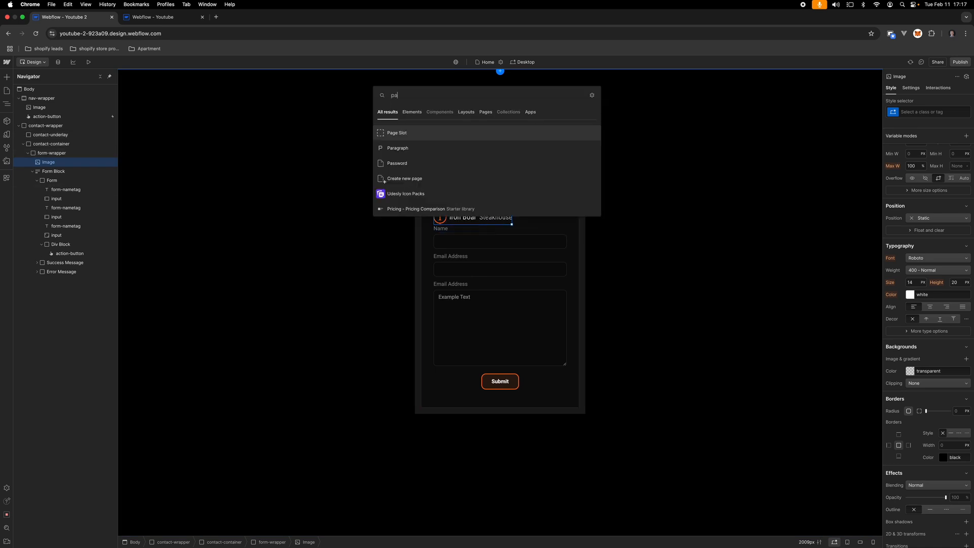
key(Down)
key(Return)
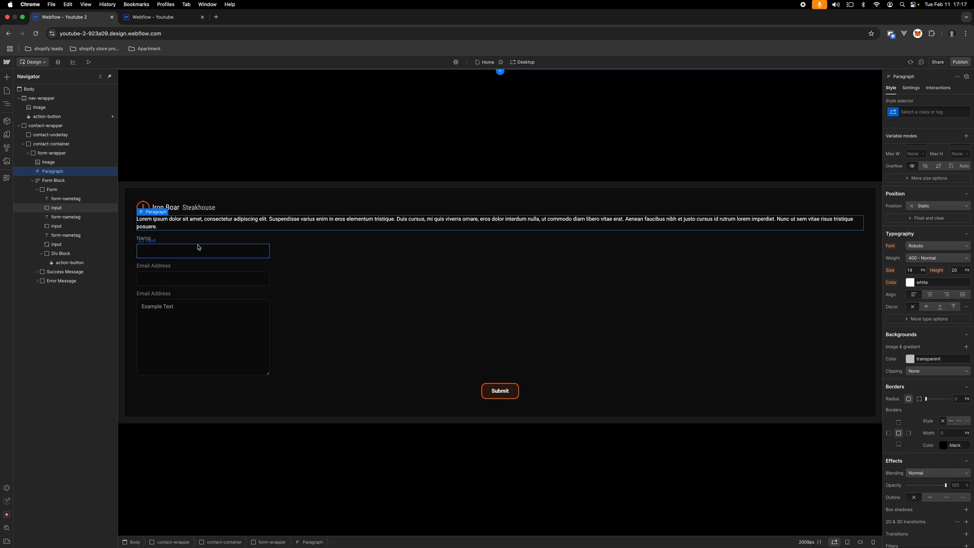
Step: Switch to the Affinity Designer mockup, copy the intro text under the form's logo, and return to Webflow
key(super+Tab)
double_click(422, 204)
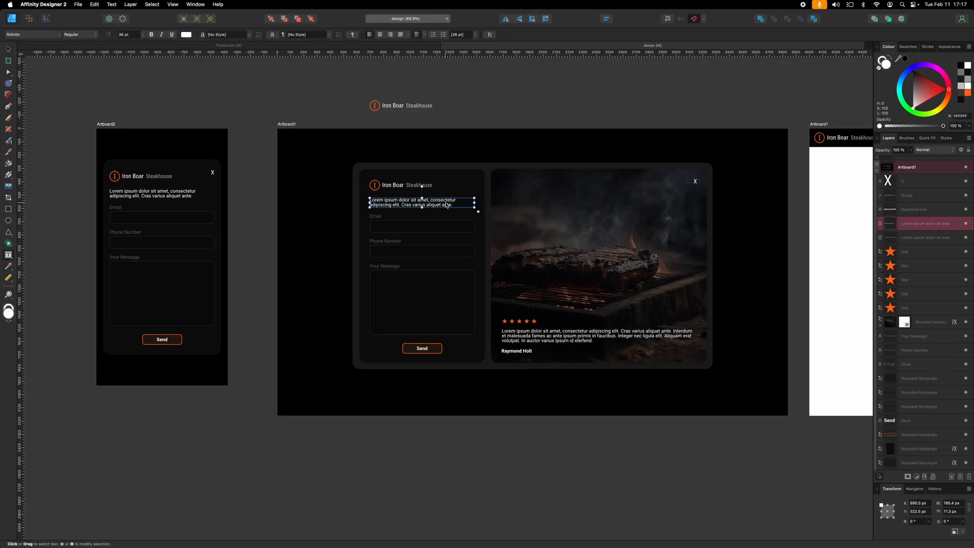
drag(453, 207, 350, 199)
key(super+c)
key(super+Tab)
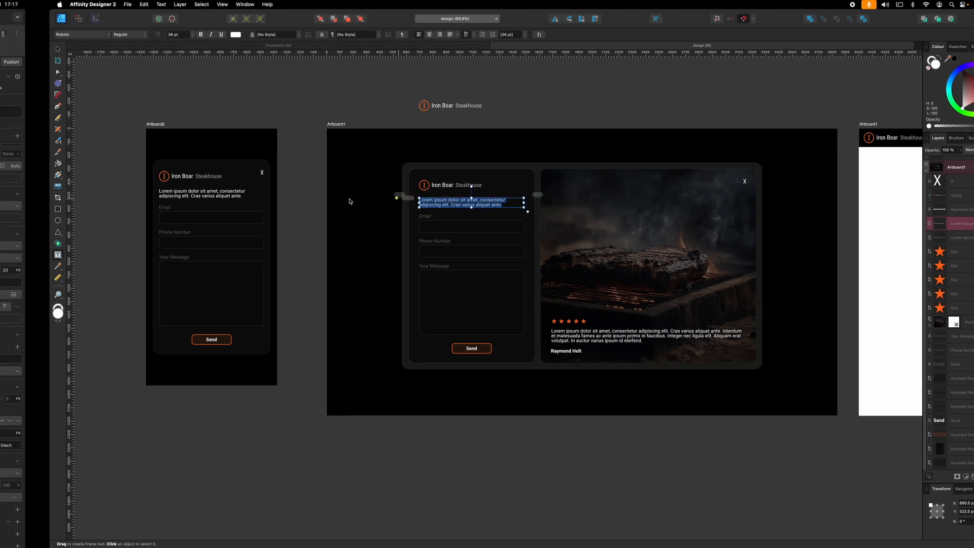
Step: Replace the paragraph's placeholder with the copied text "Lorem ipsum dolor sit amet, consectetur adipiscing elit. Cras varius aliquet ante." on a single line
click(158, 226)
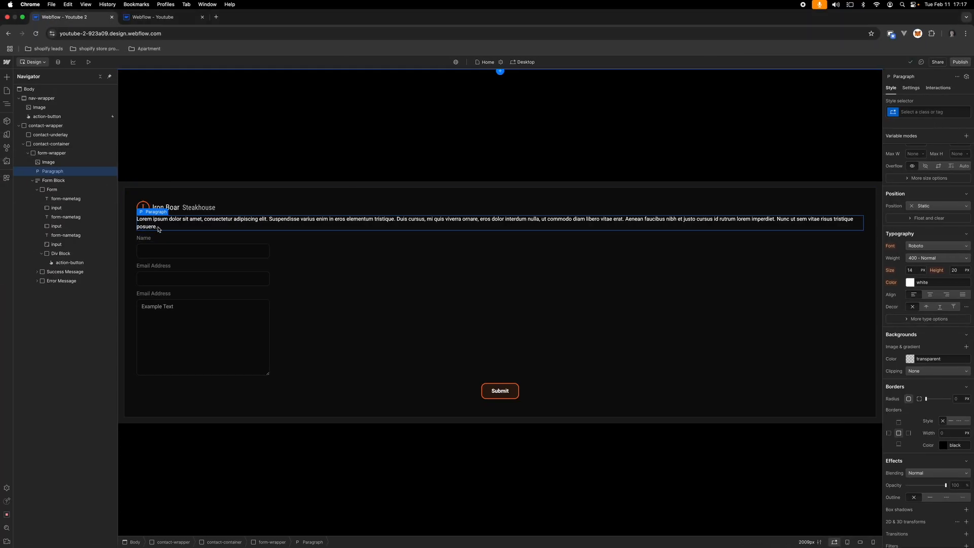
click(152, 226)
mouse_move(152, 227)
mouse_down()
mouse_move(135, 225)
mouse_move(149, 226)
mouse_up()
double_click(151, 227)
key(super+a)
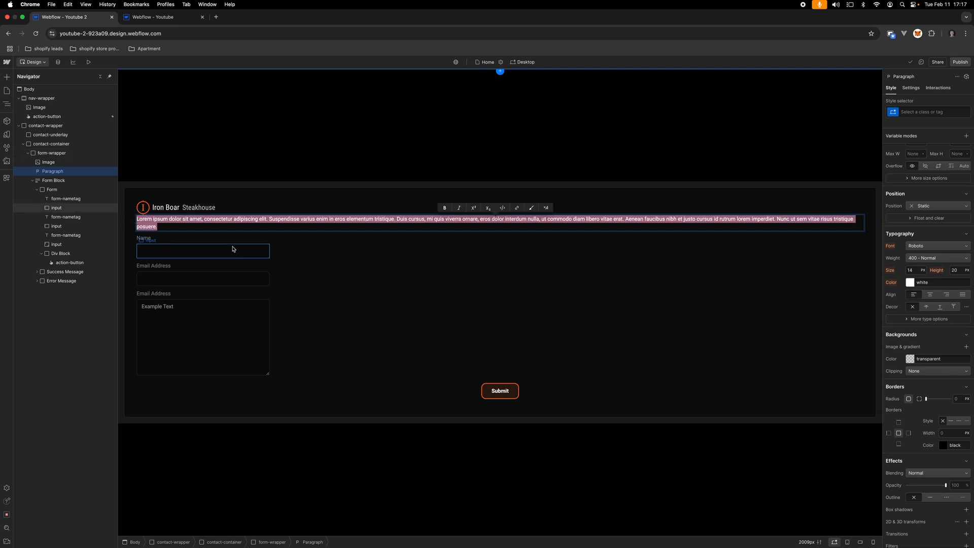
key(super+v)
key(shift+Return)
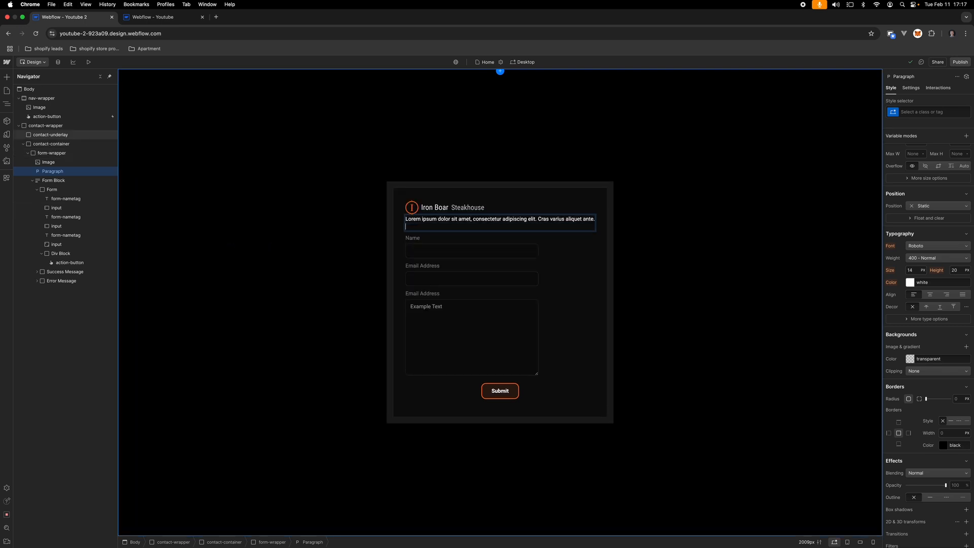
key(BackSpace)
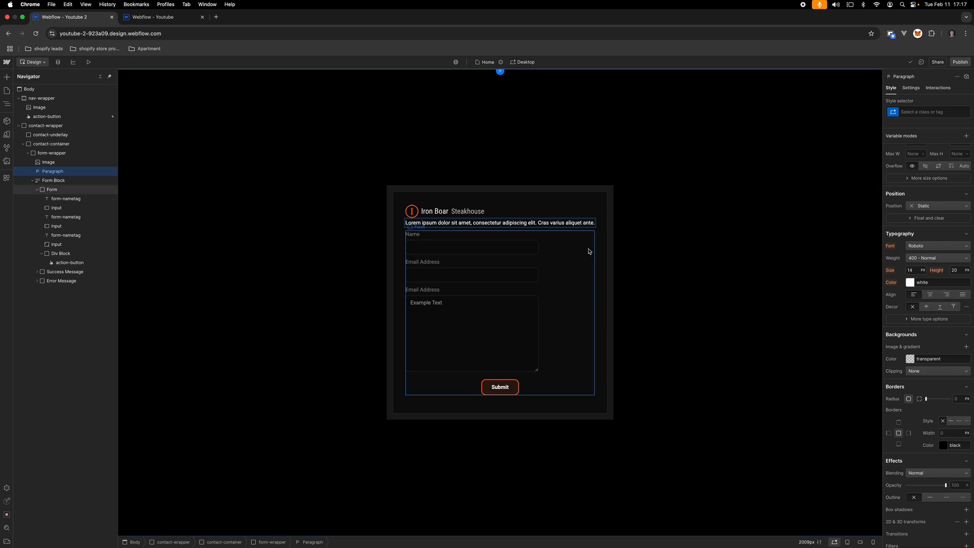
scroll(939, 257, up, 2)
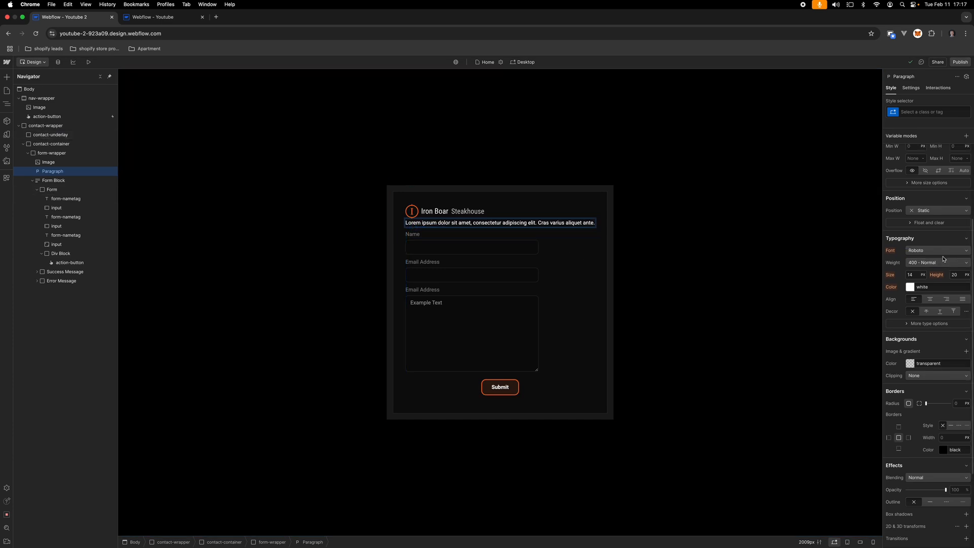
scroll(940, 257, up, 2)
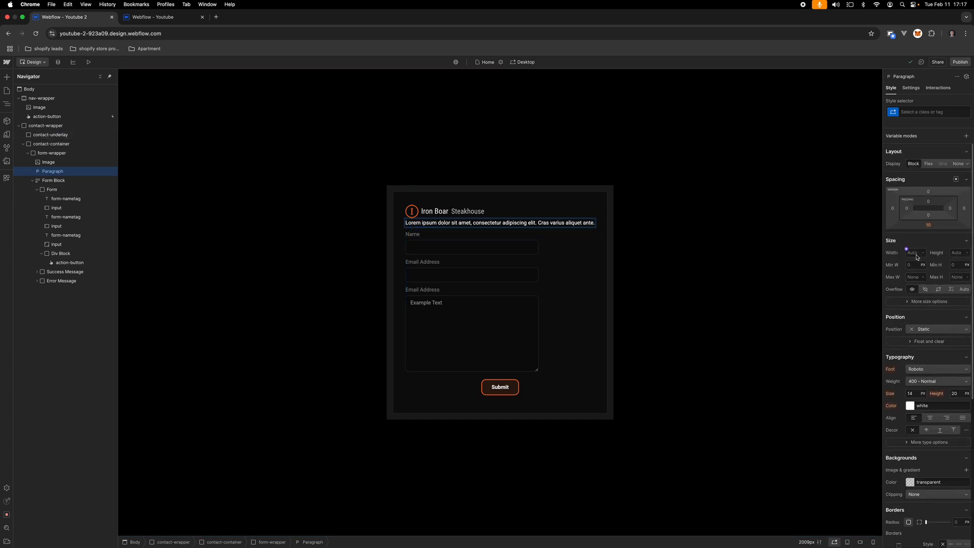
click(911, 277)
text(350)
key(Return)
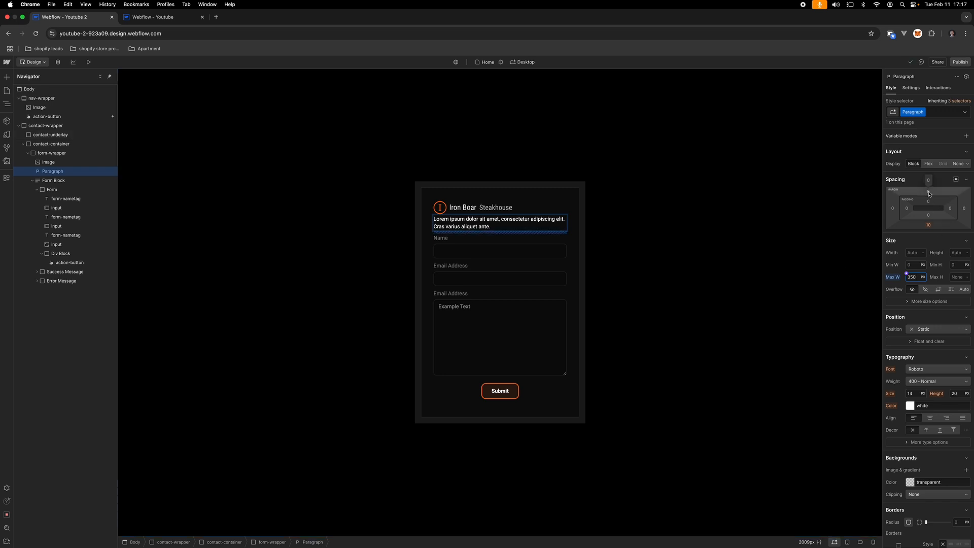
mouse_move(929, 193)
mouse_down()
mouse_move(933, 171)
mouse_move(933, 193)
mouse_up()
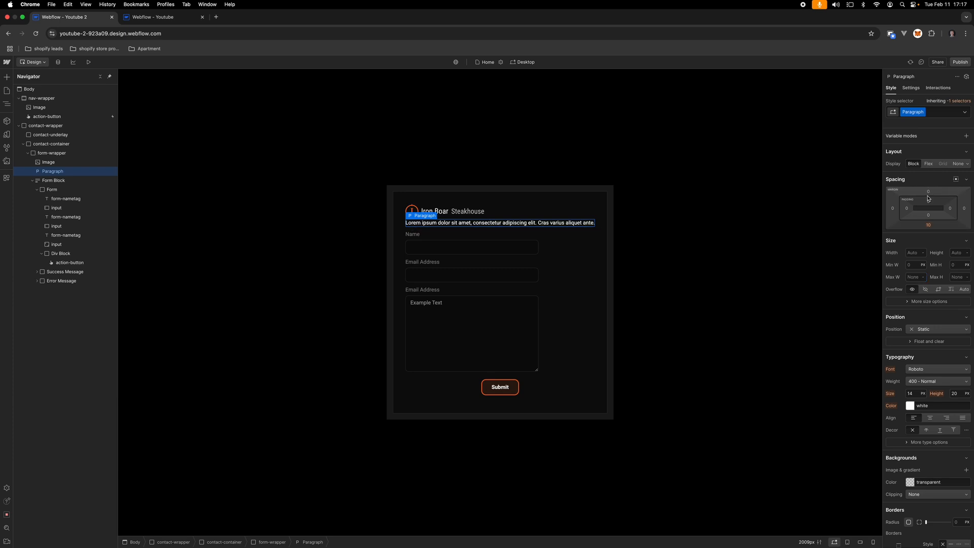
drag(929, 198, 931, 160)
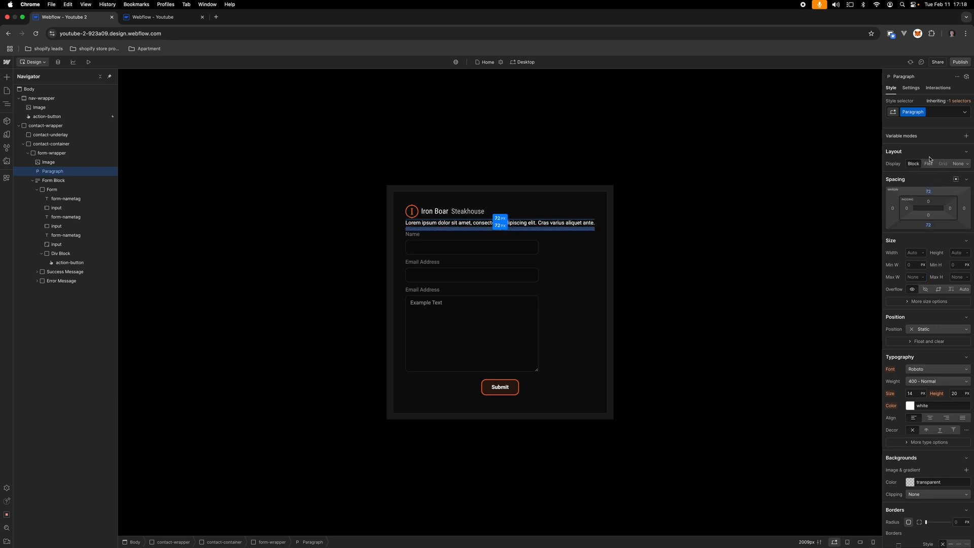
key(super+z)
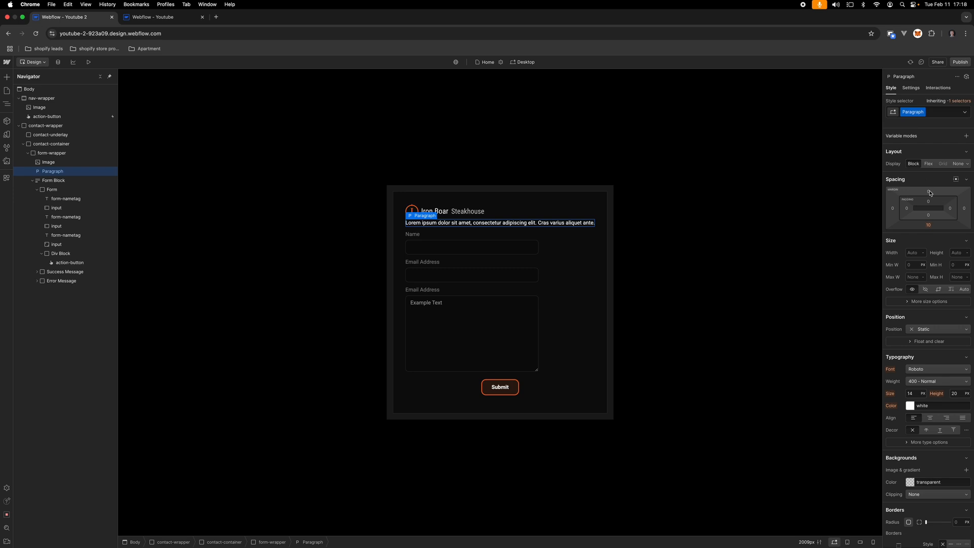
click(929, 191)
click(929, 181)
click(929, 191)
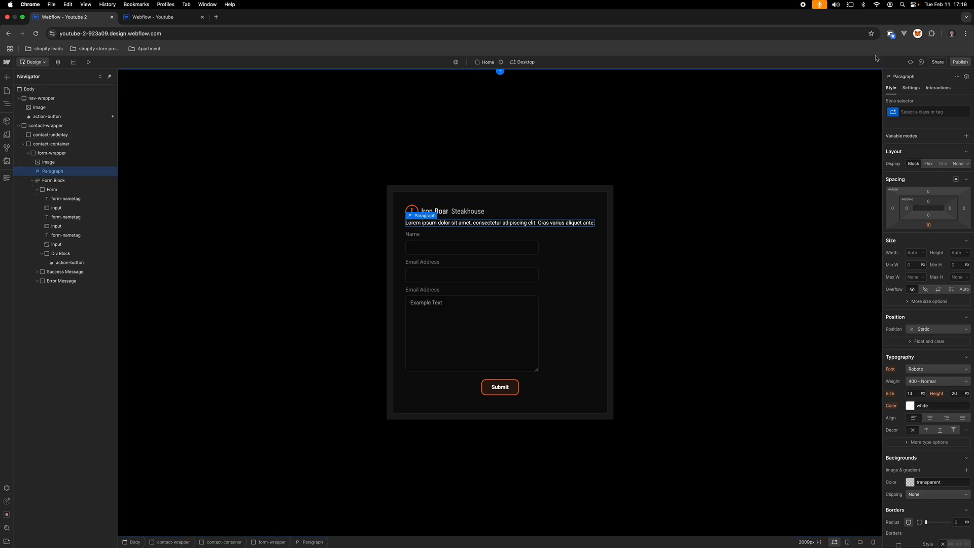
Step: Create the class form-paragraph on the intro paragraph below the logo
click(951, 109)
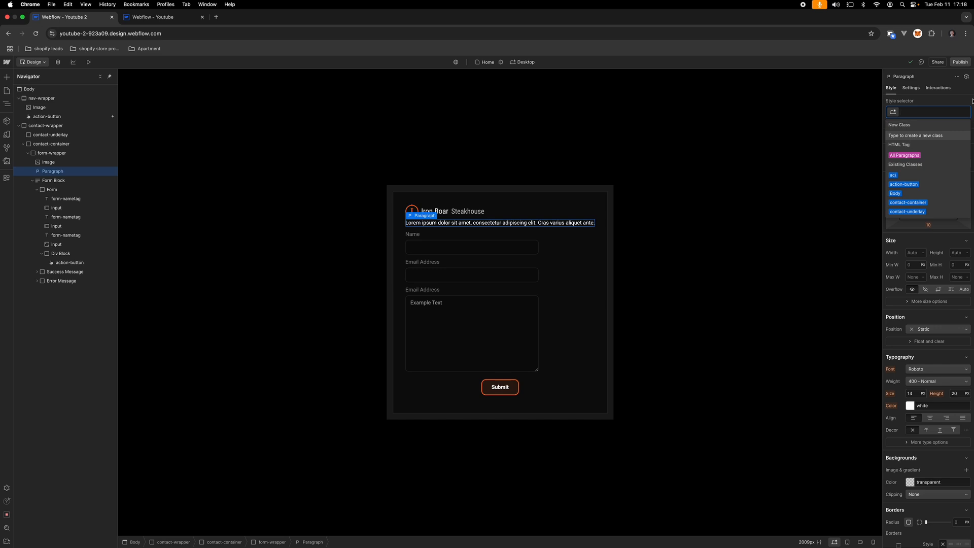
text(form-paragr)
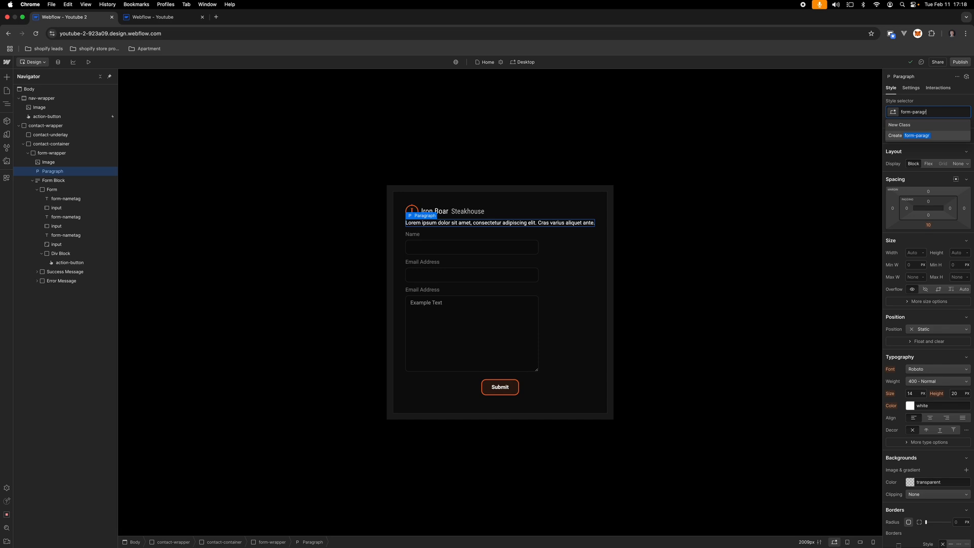
text(aph)
key(Return)
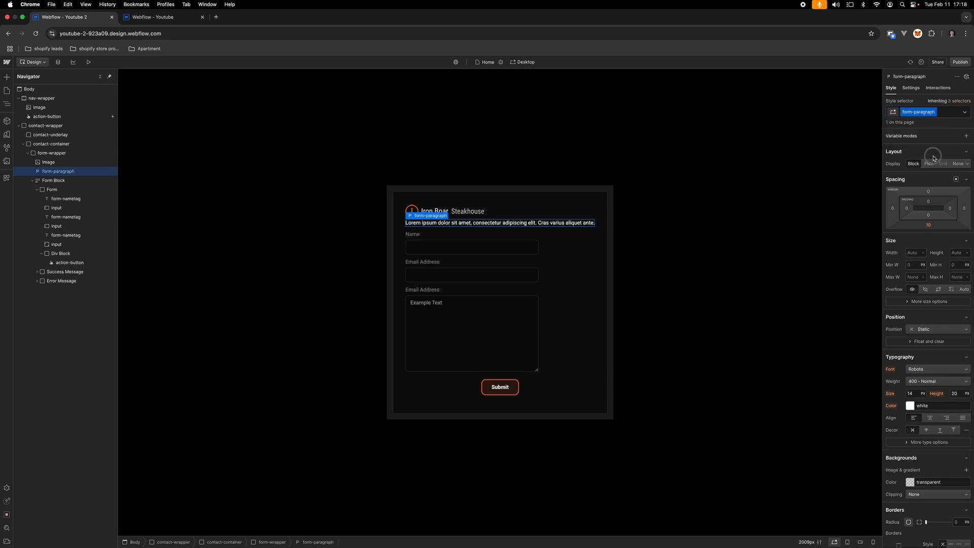
Step: Set the form-paragraph's top and bottom margins to 11 px each and its maximum width to 350 px
mouse_move(929, 191)
mouse_down()
mouse_move(928, 212)
mouse_move(933, 164)
mouse_move(932, 184)
mouse_up()
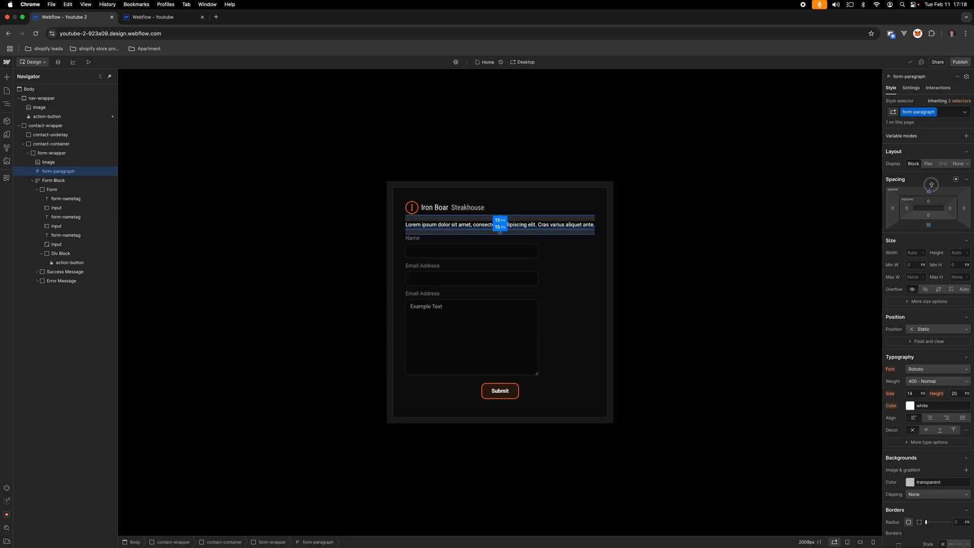
drag(932, 184, 932, 186)
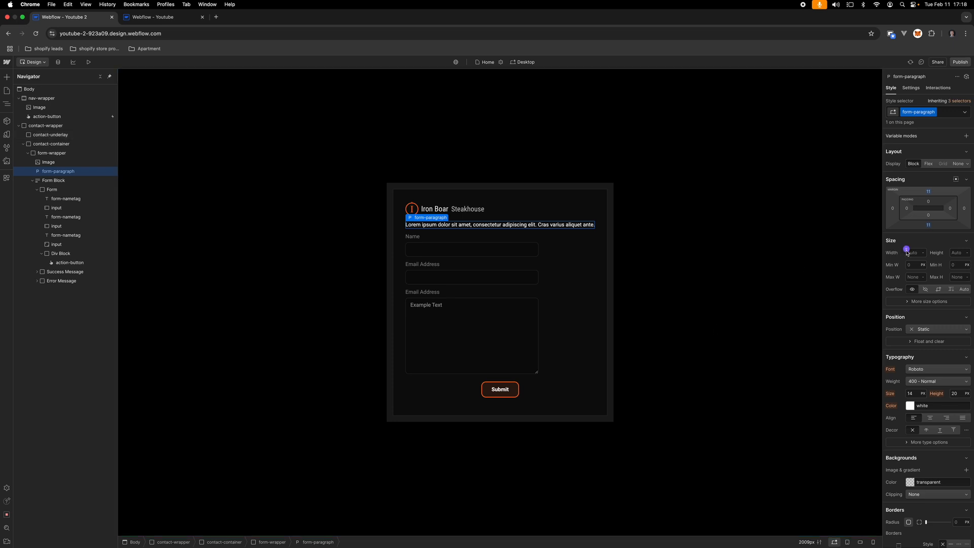
click(909, 277)
text(350)
key(Return)
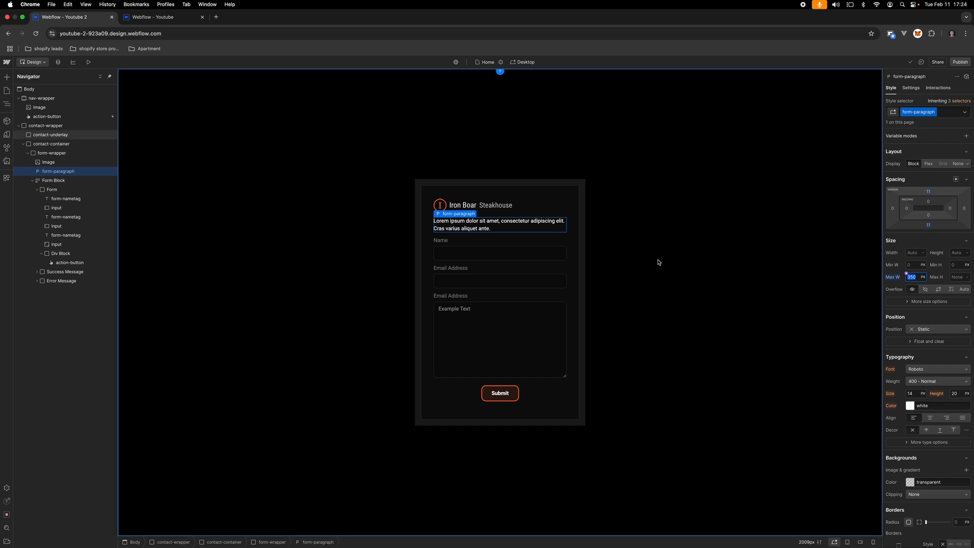
click(693, 265)
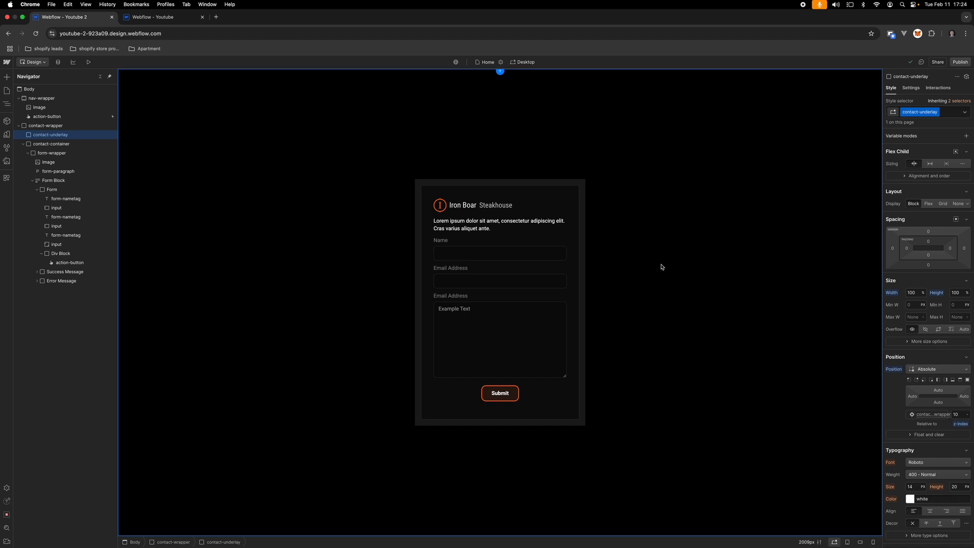
Step: Give the contact-container a solid 1 px white border at 10% opacity
click(570, 425)
scroll(922, 386, down, 5)
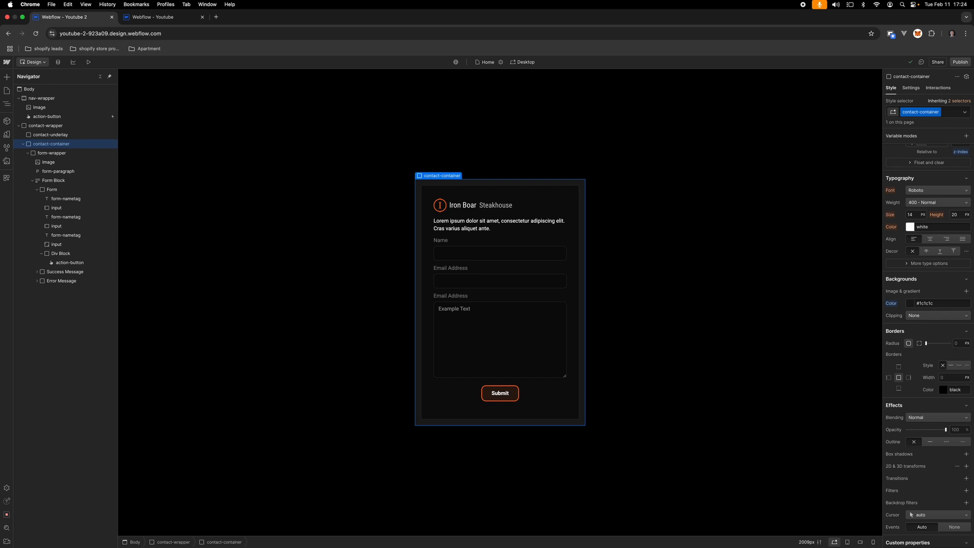
click(956, 390)
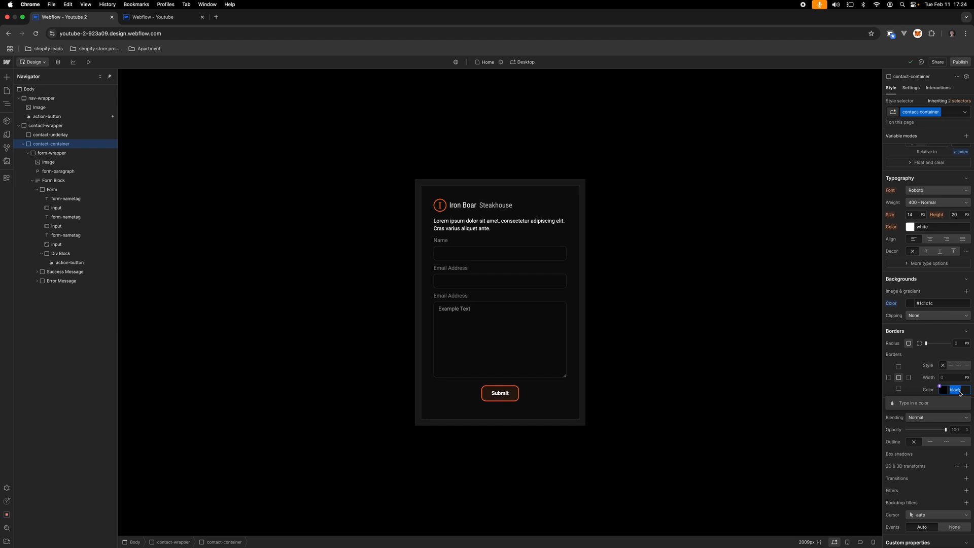
text(white)
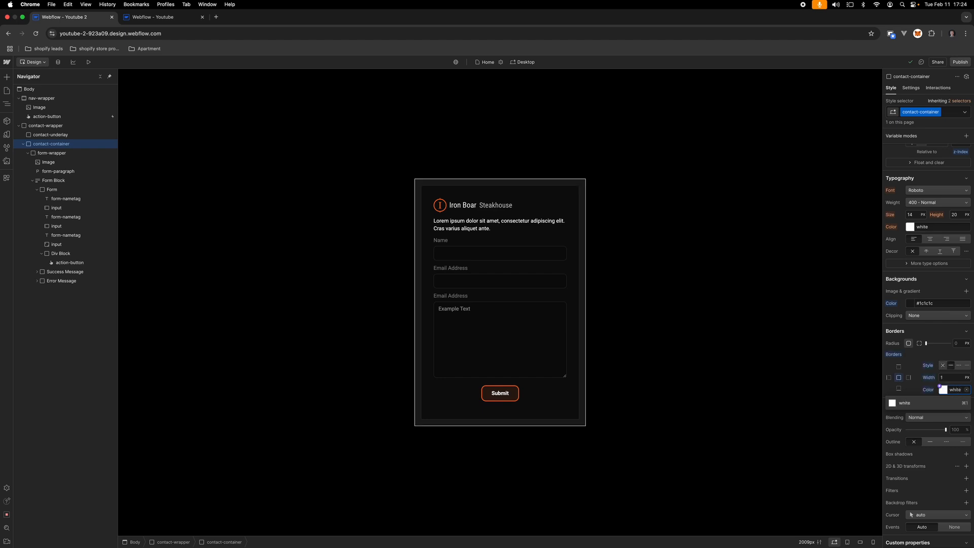
key(Return)
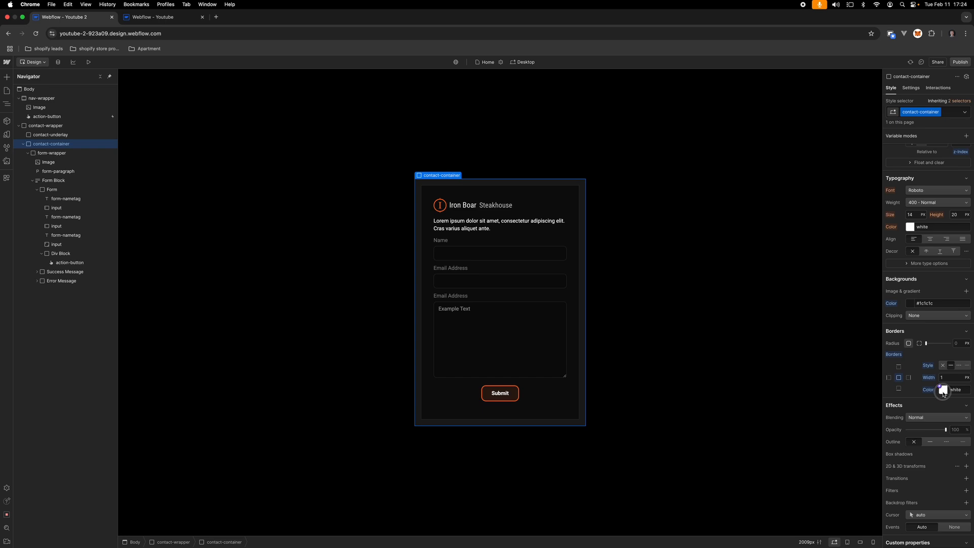
click(941, 389)
click(967, 484)
text(10)
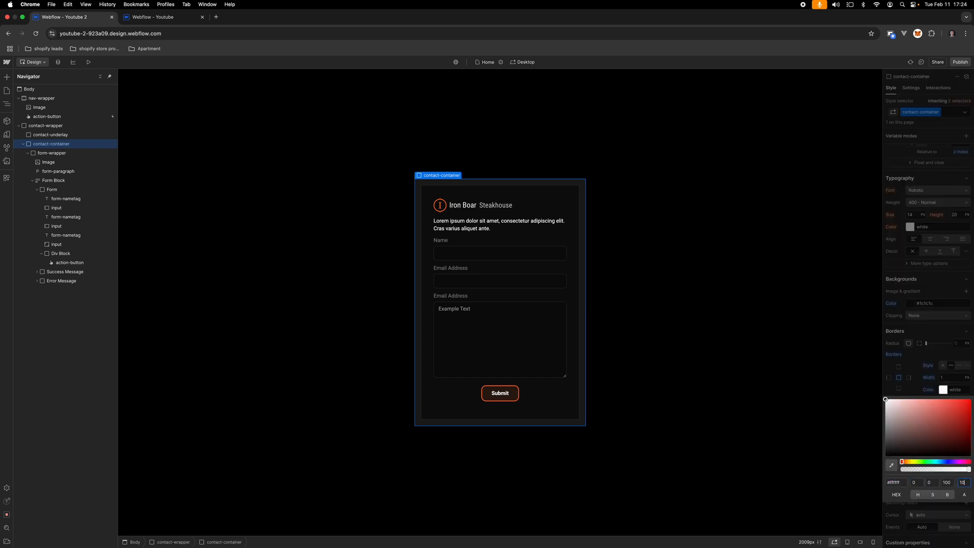
key(Return)
click(959, 335)
Step: Round the contact-container's corners with a border radius of 1.5rem
click(961, 344)
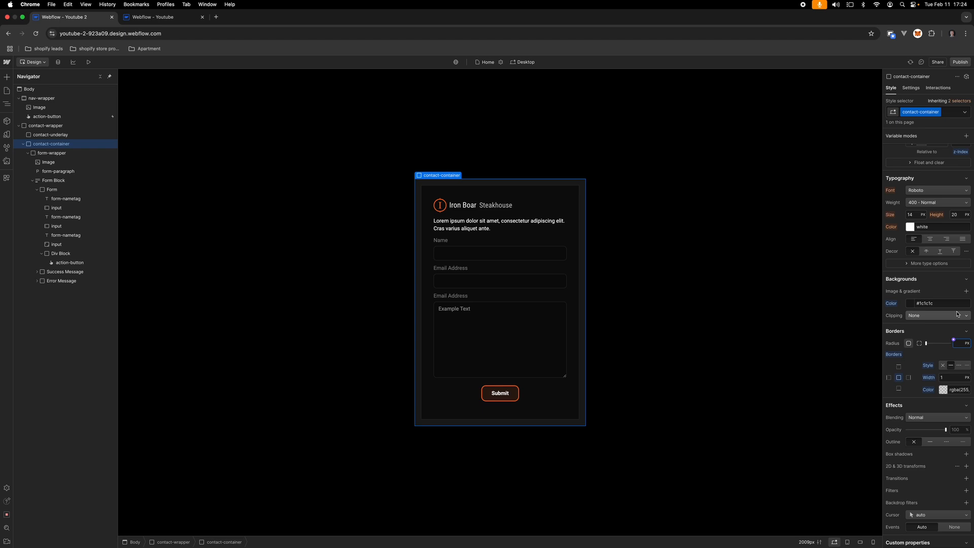
text(1.5re)
text(m)
key(Return)
Step: Round the form-wrapper's corners with a border radius of 1rem
click(559, 409)
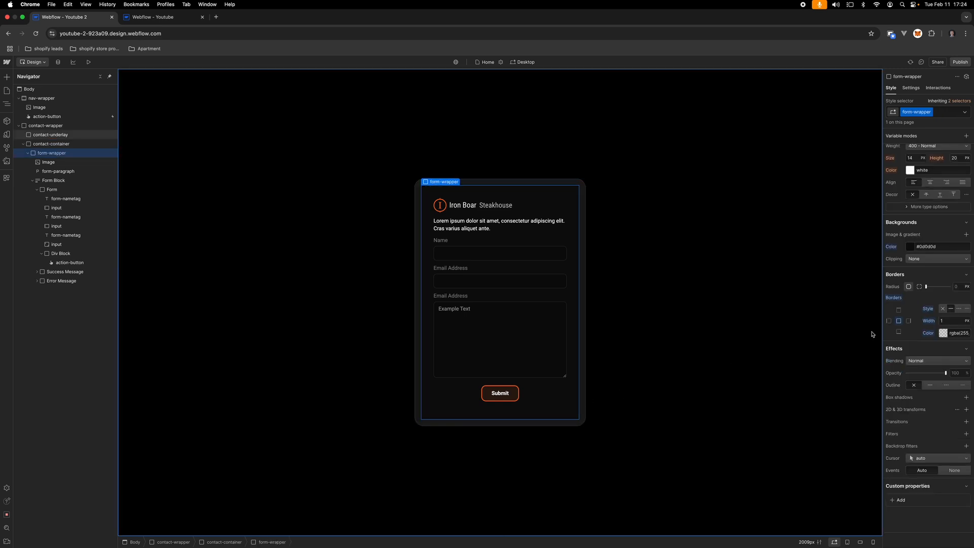
click(961, 286)
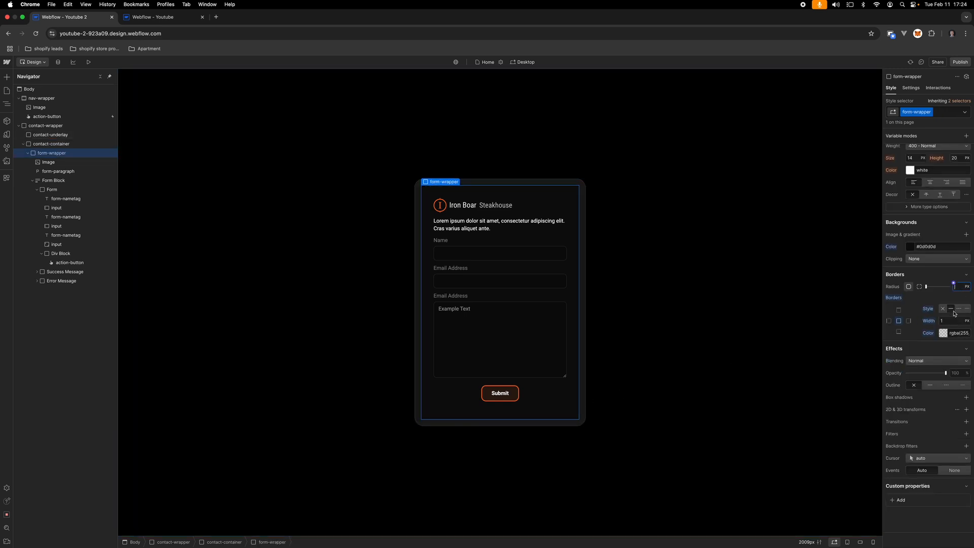
text(1re)
text(m)
key(Return)
click(692, 366)
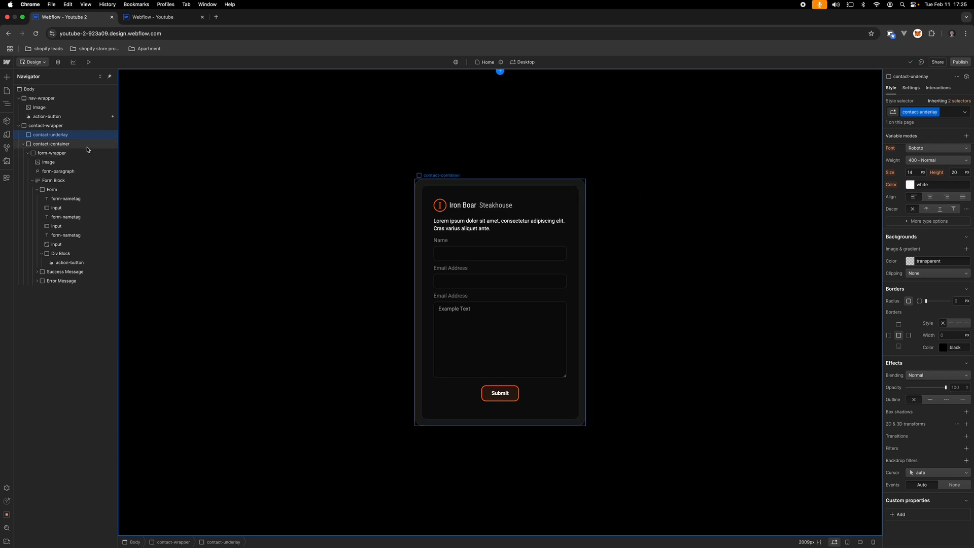
Step: Add a Div Block and place it inside contact-container directly after form-wrapper, collapsing form-wrapper in the element tree
key(super+e)
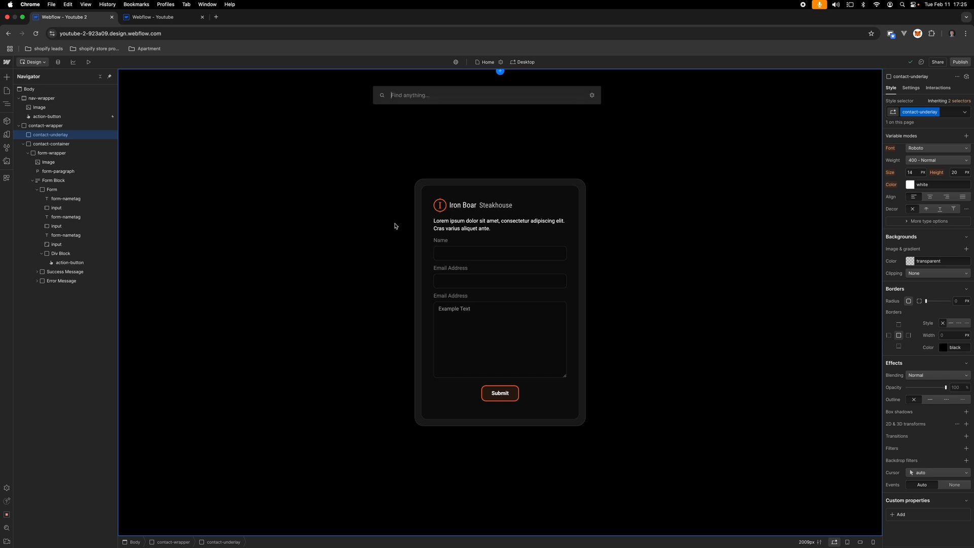
text(div)
key(Return)
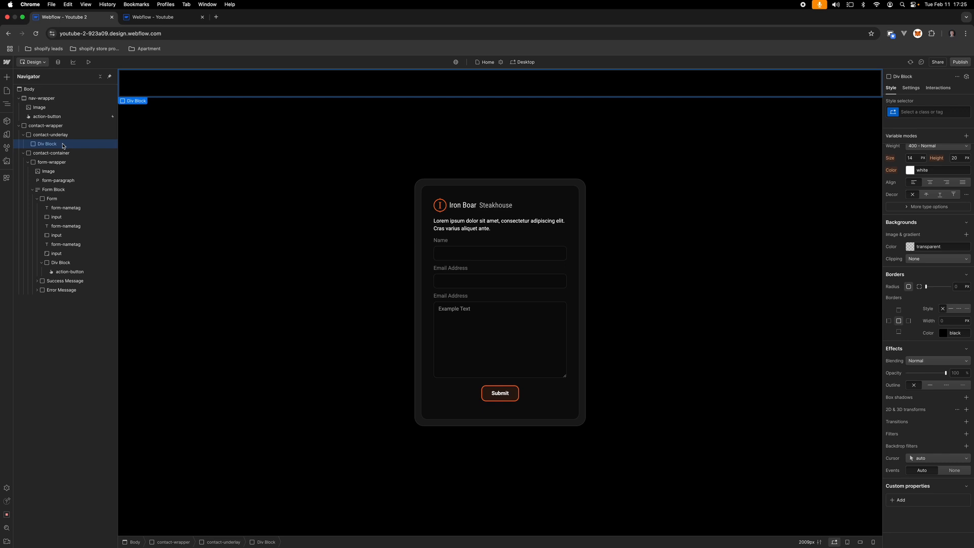
drag(62, 143, 42, 164)
click(29, 162)
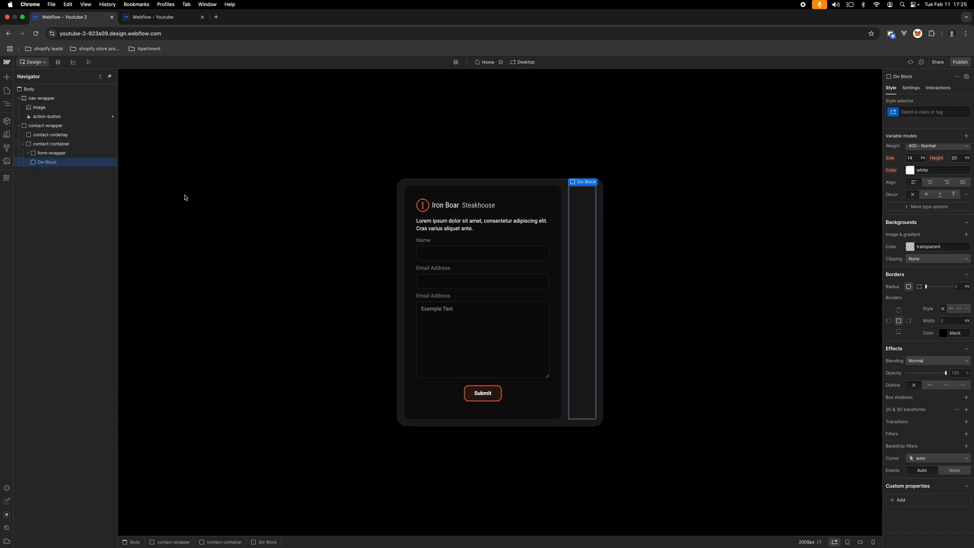
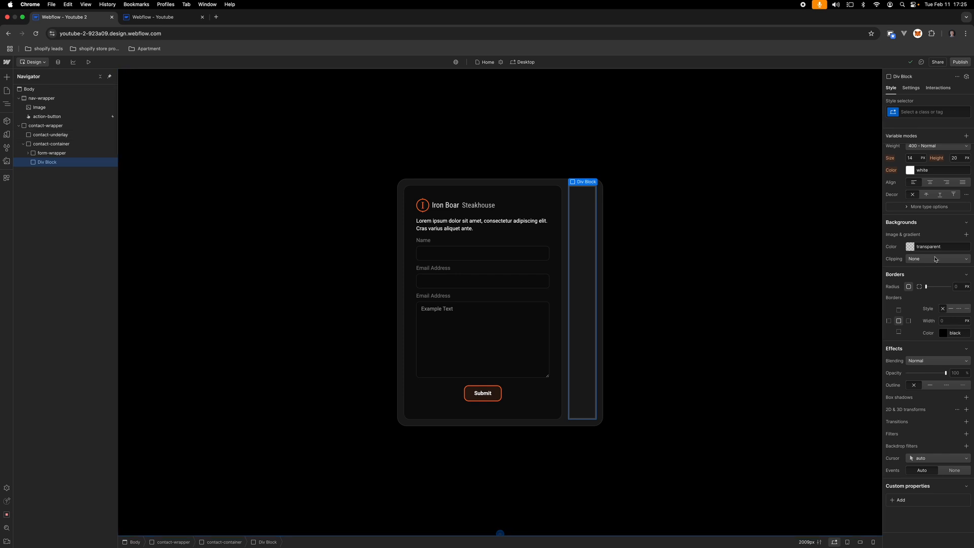
Step: Set the width of the new Div Block beside the form to 500 px
scroll(935, 259, up, 5)
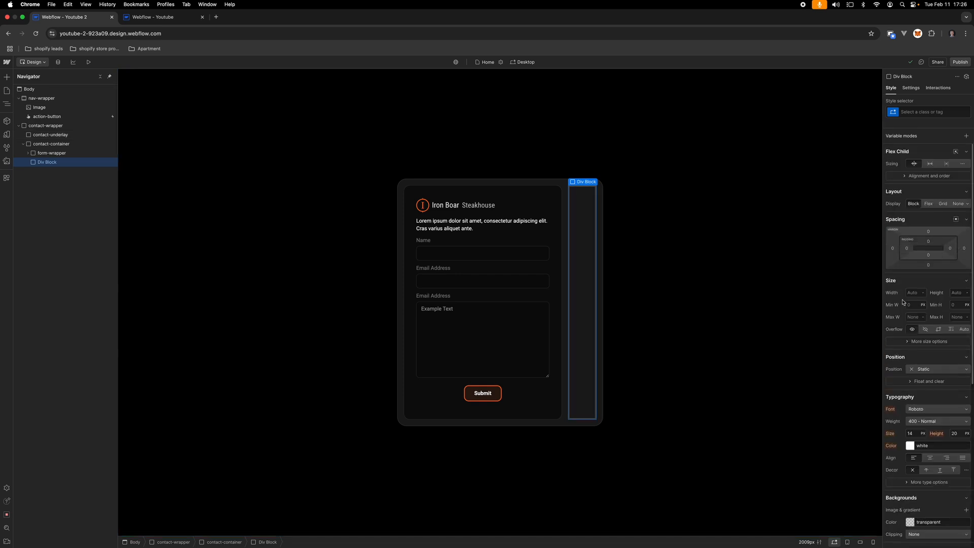
click(908, 292)
text(500)
key(Return)
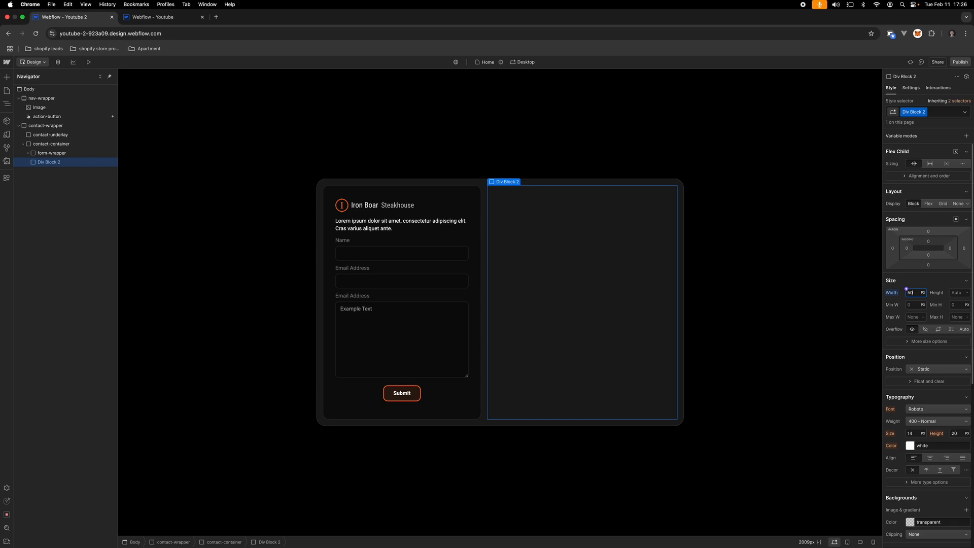
Step: Set the width of the new div block beside the form to 650 px
text(600)
key(Return)
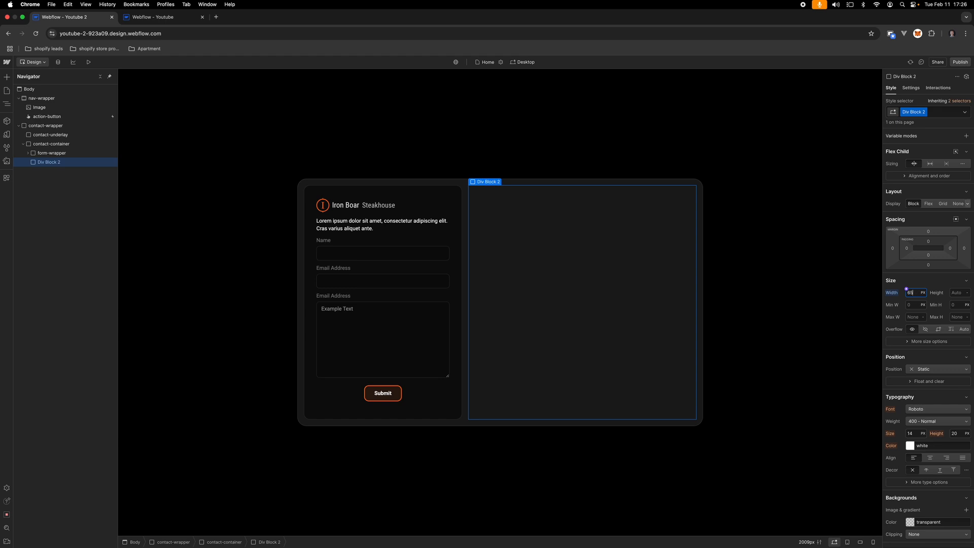
text(0)
key(Return)
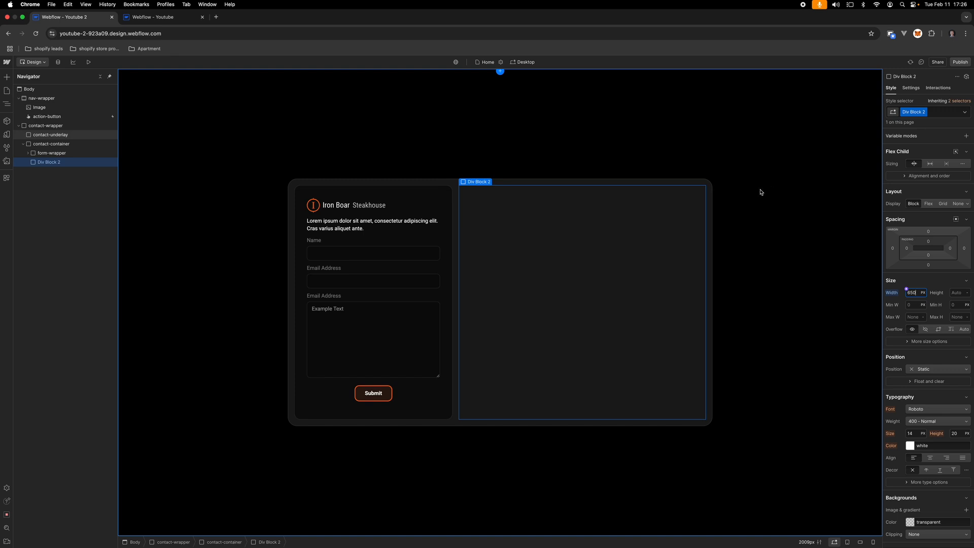
Step: Give the selected div block the class name testimonial-wrapper
click(909, 111)
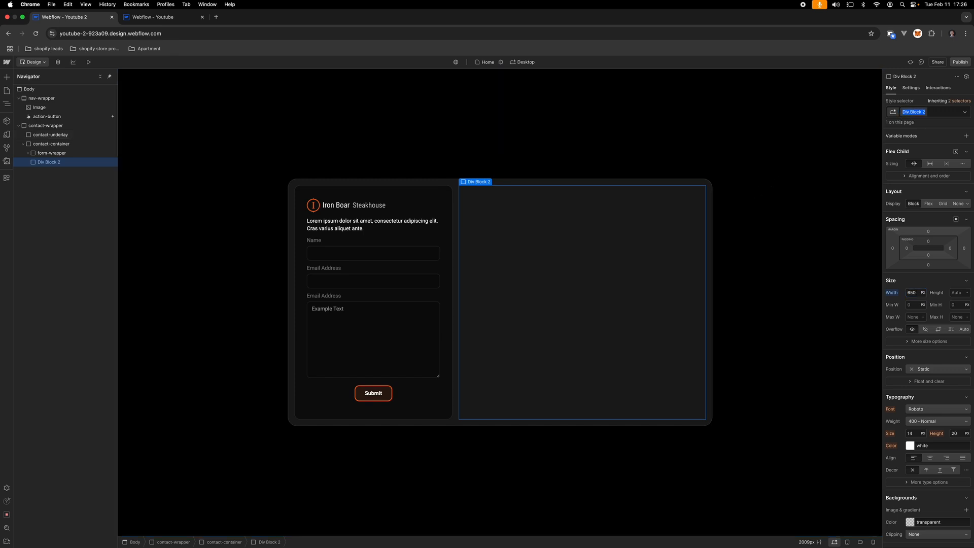
text(testimonial-wrapper)
key(Return)
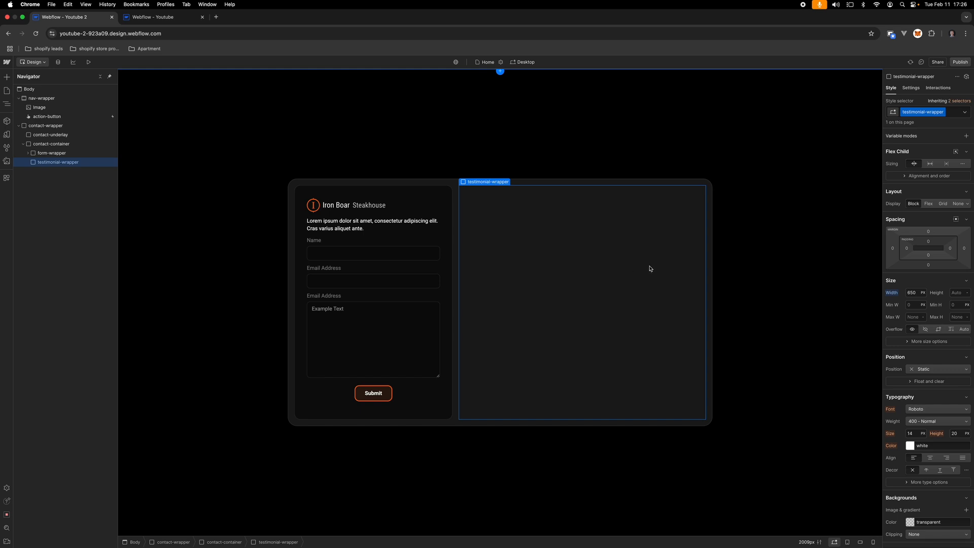
Step: Give testimonial-wrapper a 1 rem corner radius and a solid 1 px white border
scroll(905, 440, down, 2)
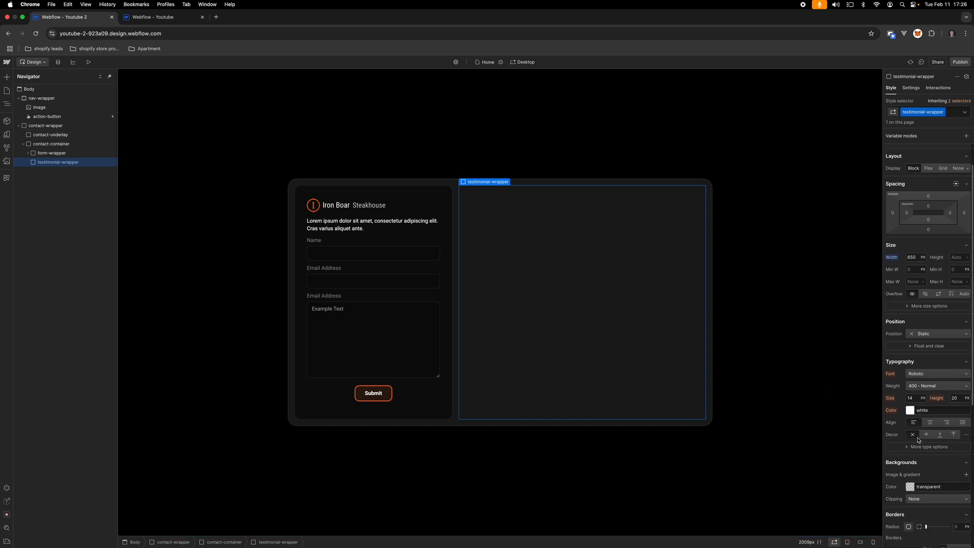
scroll(904, 439, down, 3)
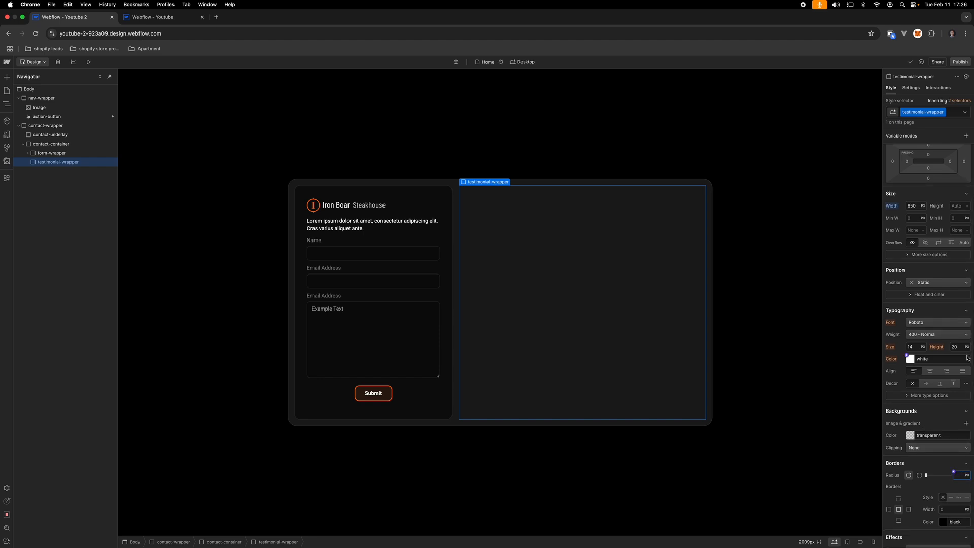
text(m)
key(Return)
click(946, 522)
text(white)
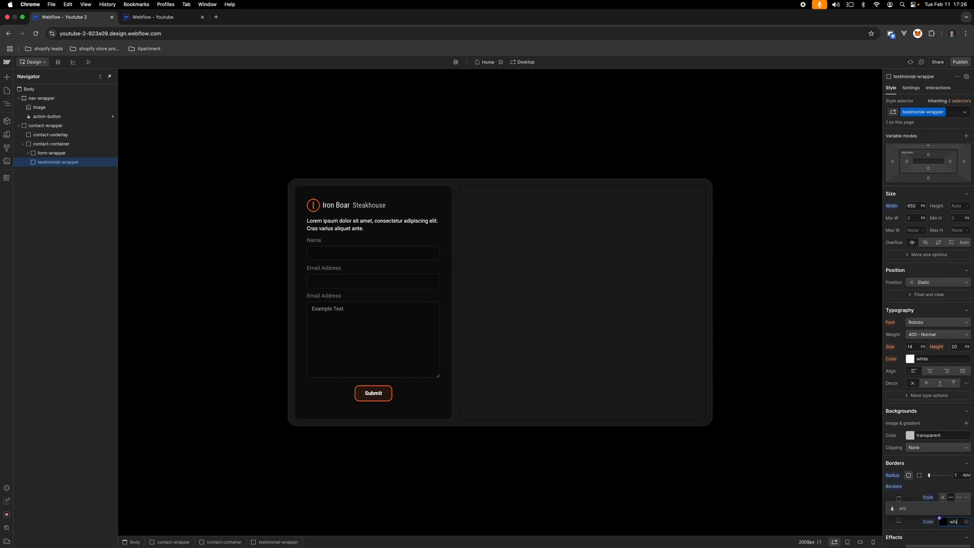
key(Return)
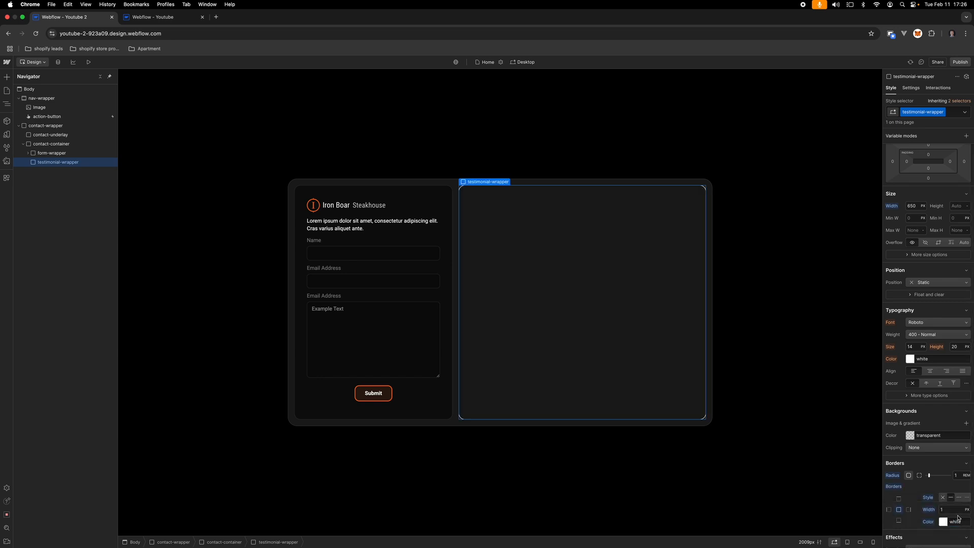
Step: Lower the opacity of testimonial-wrapper's white border colour
click(943, 522)
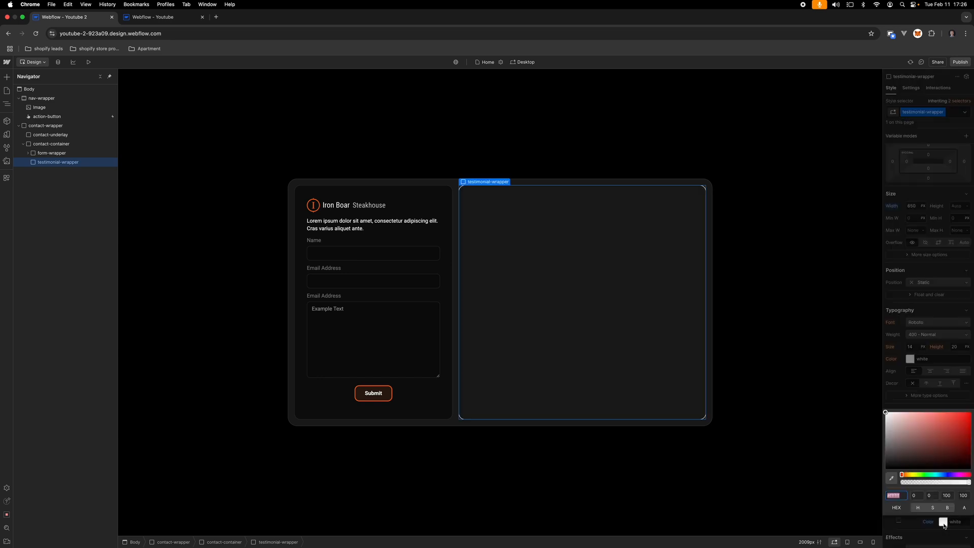
click(964, 495)
key(Return)
click(819, 458)
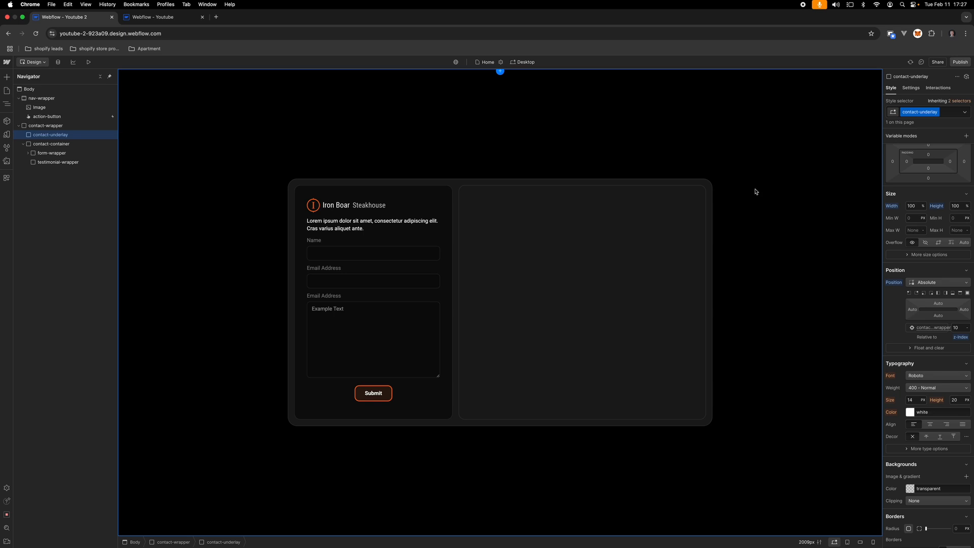
Step: Add Meal Background.jpg from the assets as the background image of testimonial-wrapper
click(626, 323)
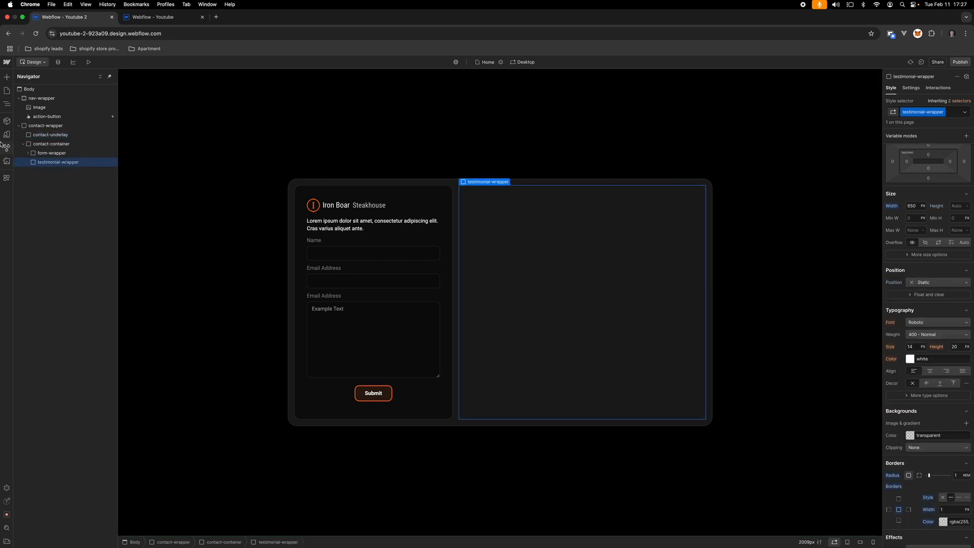
click(7, 163)
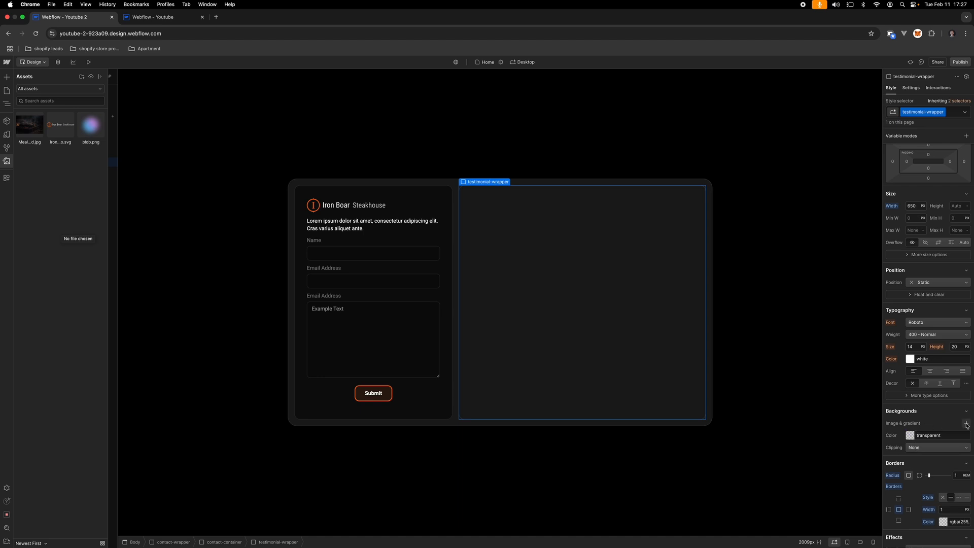
click(967, 424)
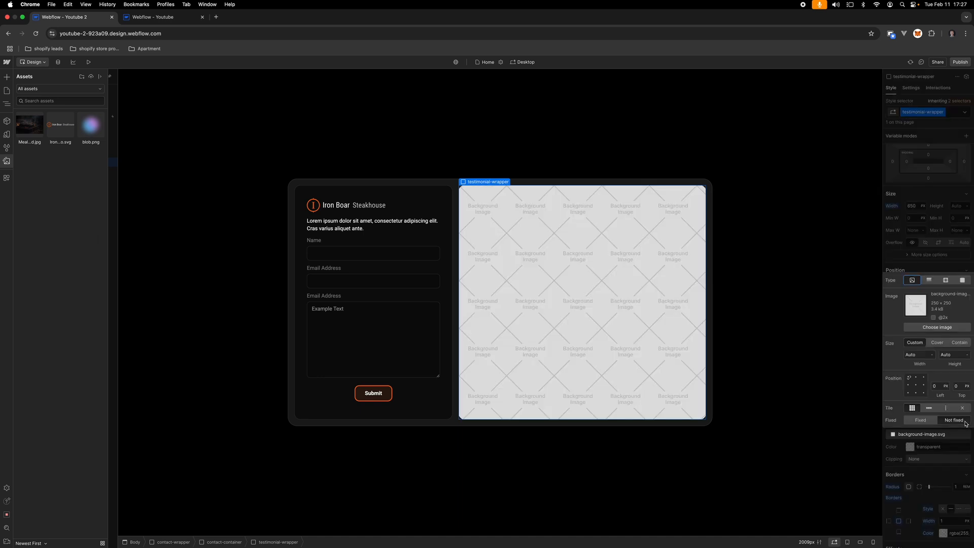
click(936, 328)
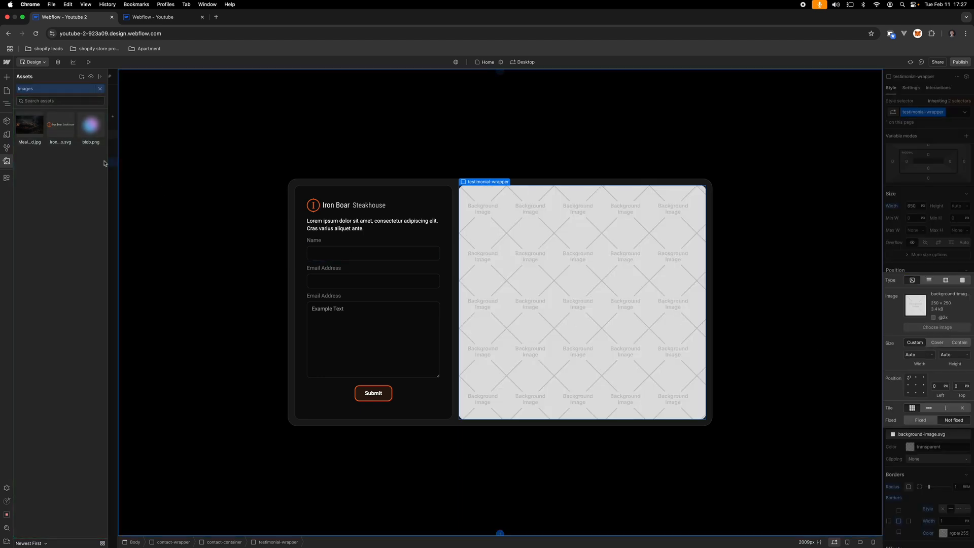
click(29, 134)
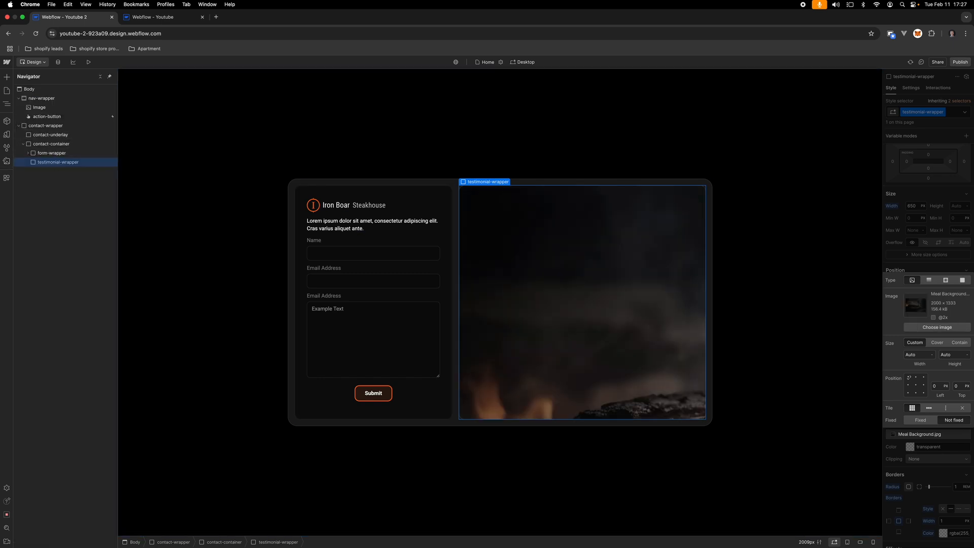
Step: Size the background image to Cover and centre it at 50% left and 50% top
click(938, 342)
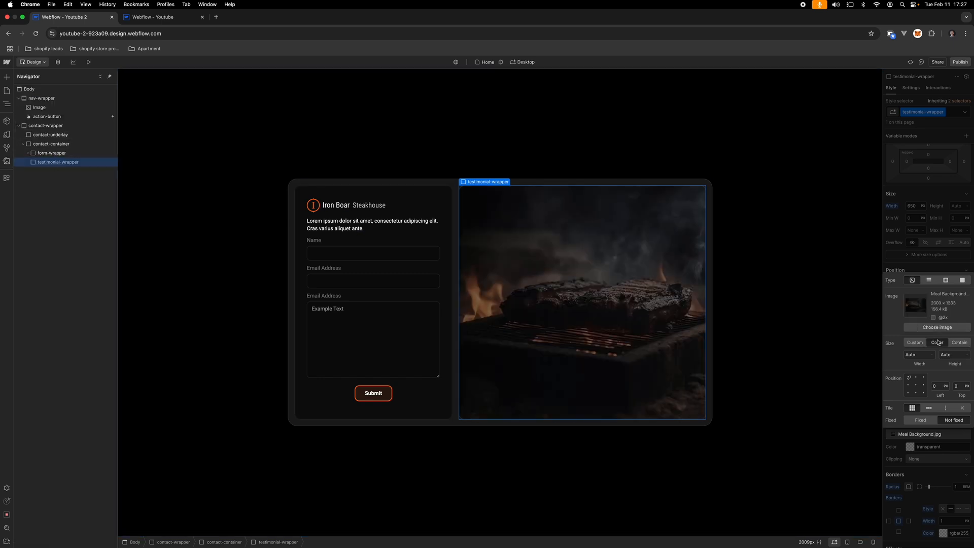
click(916, 385)
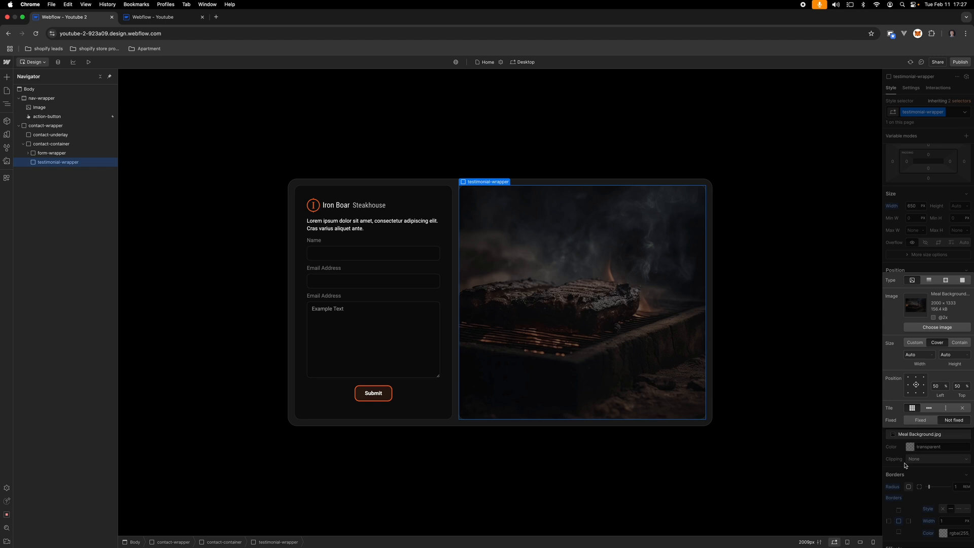
click(924, 437)
click(763, 395)
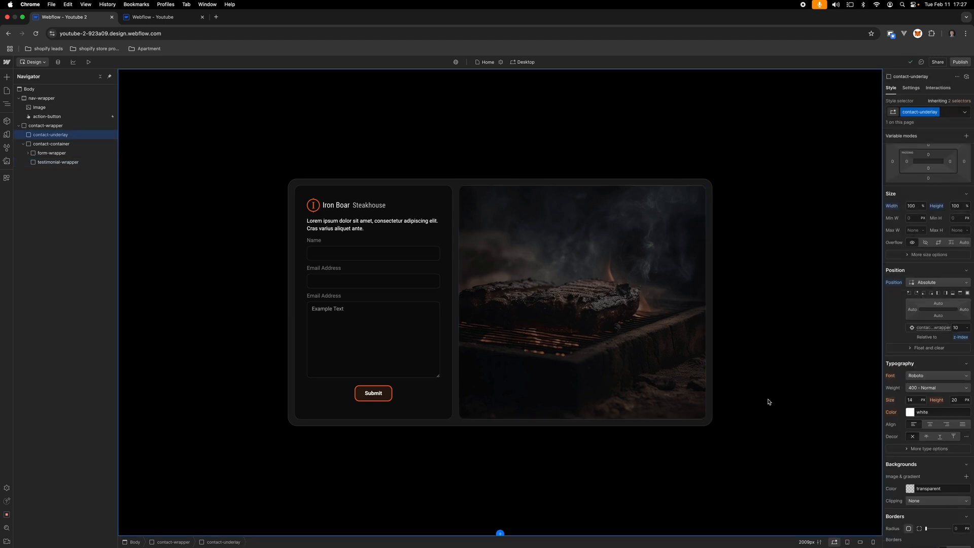
Step: Give testimonial-wrapper a vertical flex layout and compare it with the contact mockup in Affinity Designer
click(631, 359)
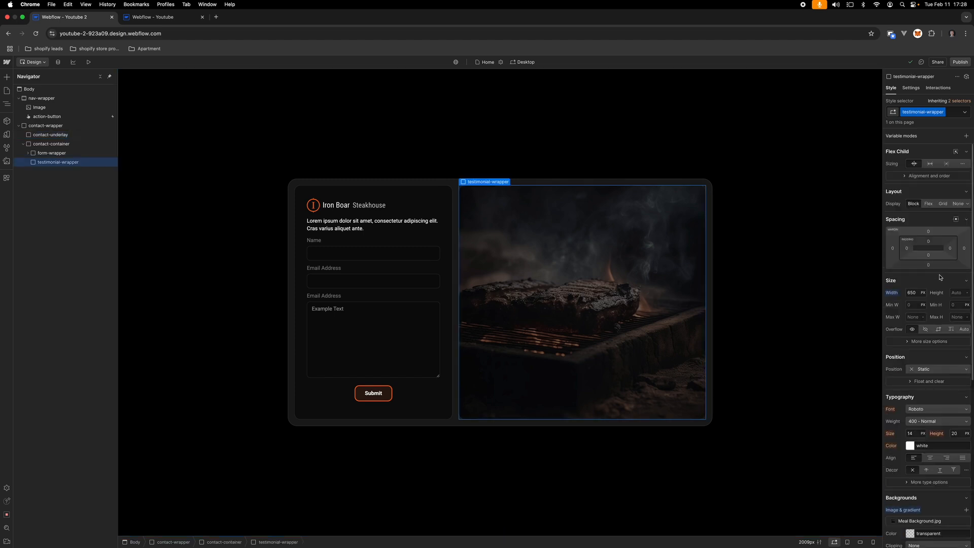
click(928, 204)
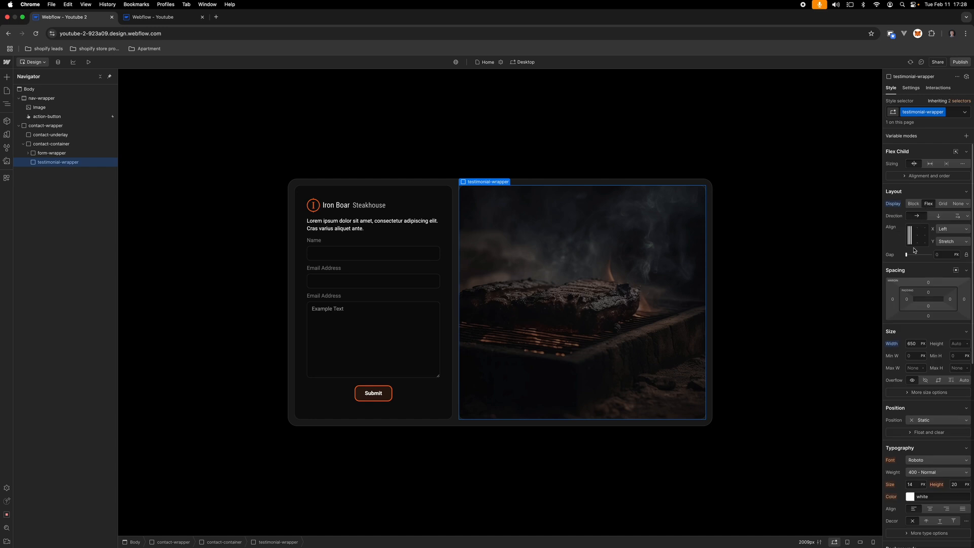
click(938, 215)
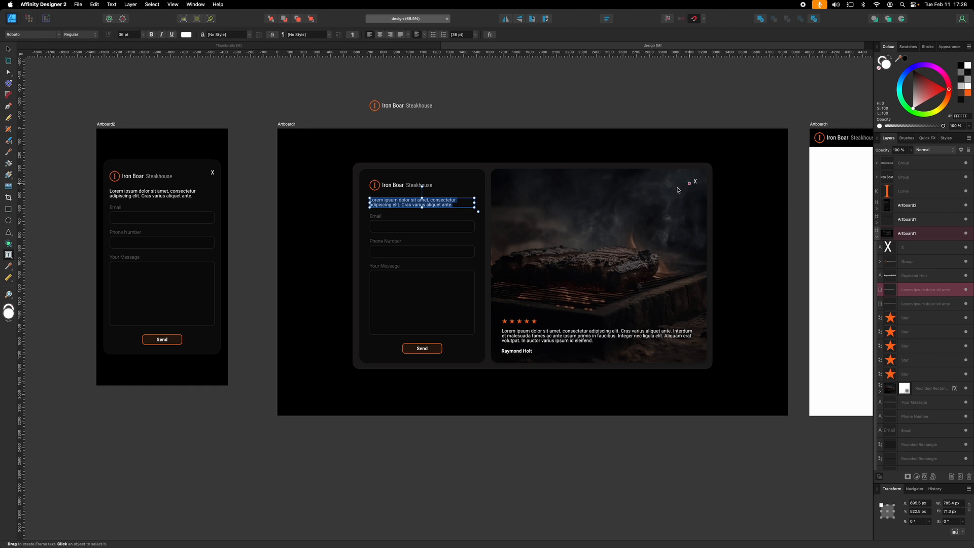
key(ctrl+Left)
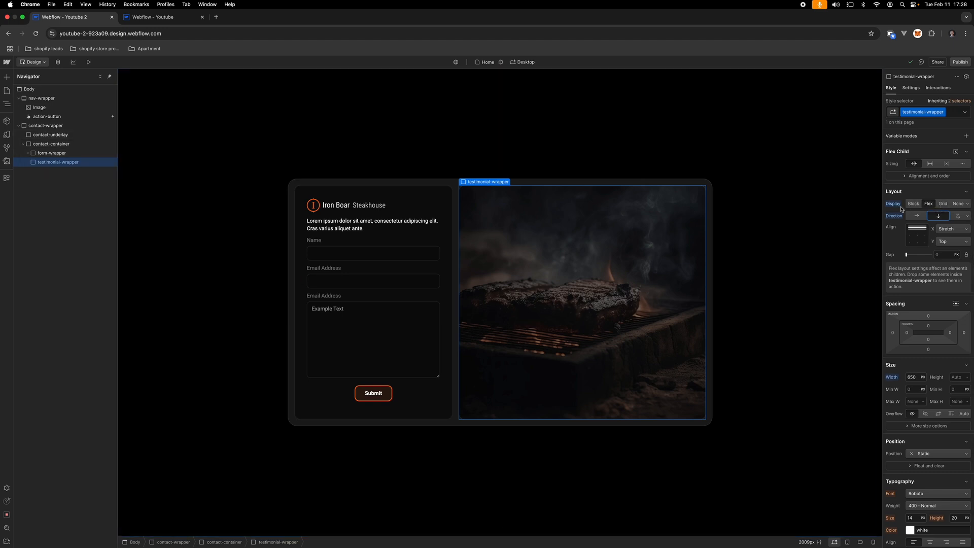
Step: Keep testimonial-wrapper's horizontal alignment at Stretch and set its vertical alignment to Space between
click(952, 230)
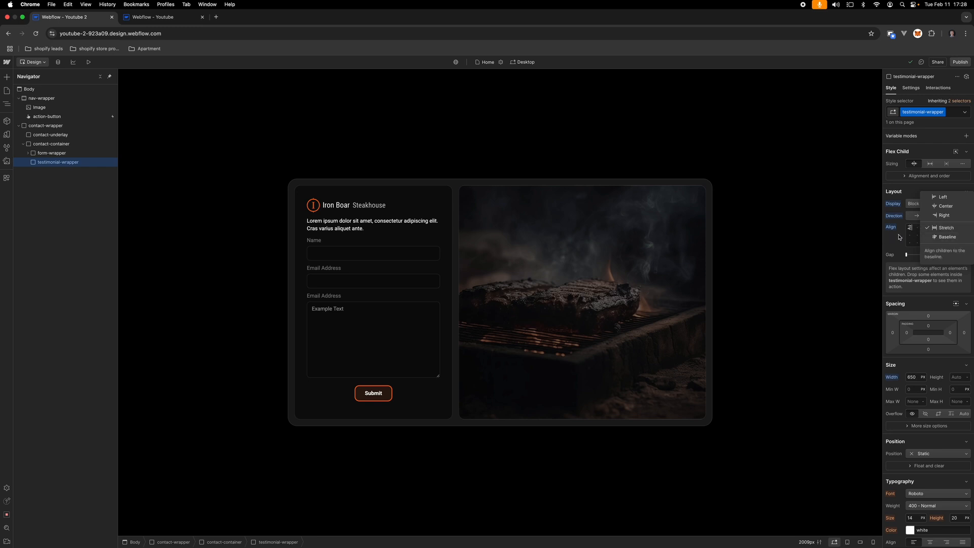
click(947, 228)
click(958, 242)
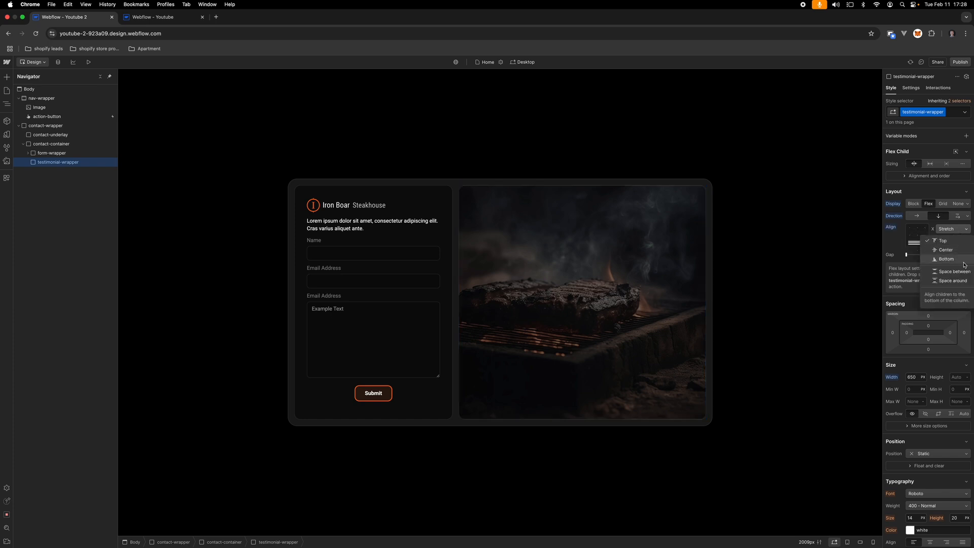
click(953, 272)
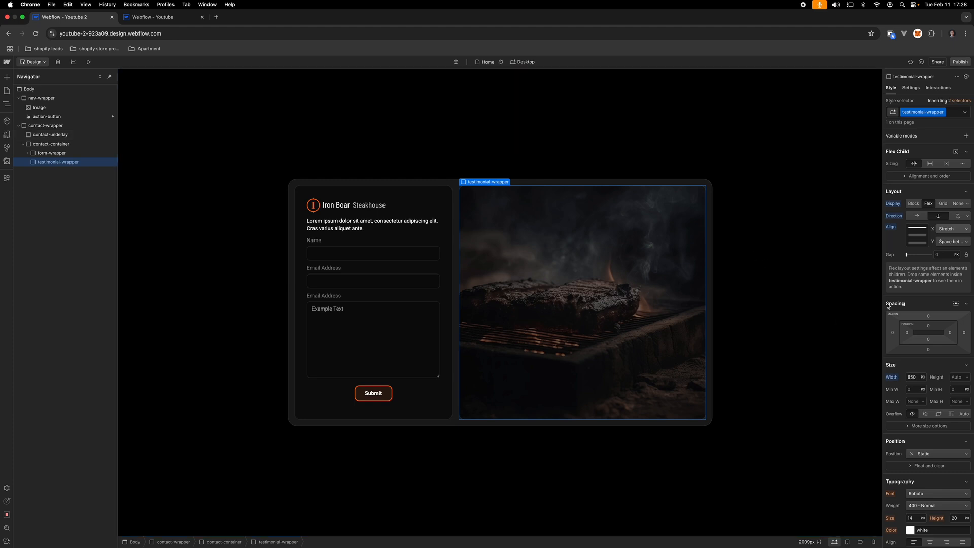
Step: Set testimonial-wrapper's padding to 2 rem on all four sides
click(929, 325)
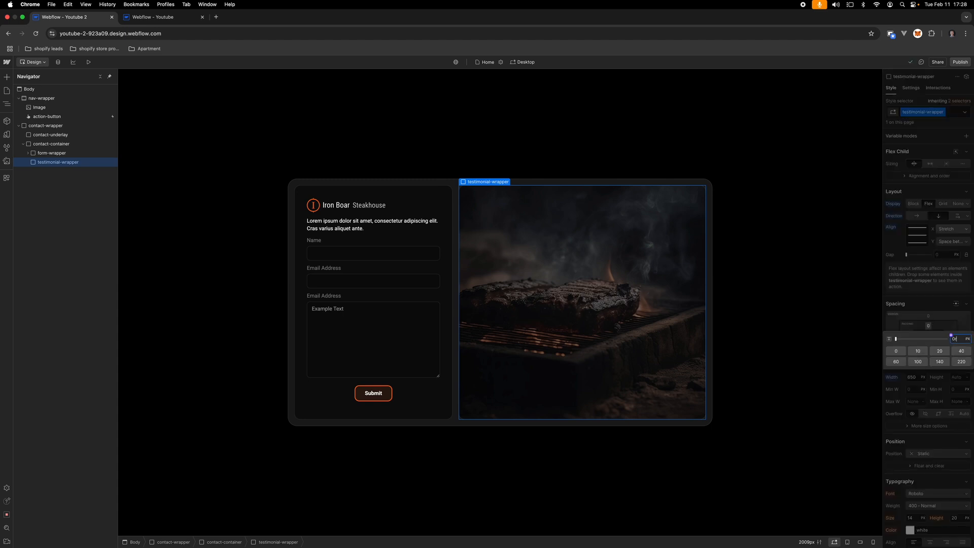
key(Return)
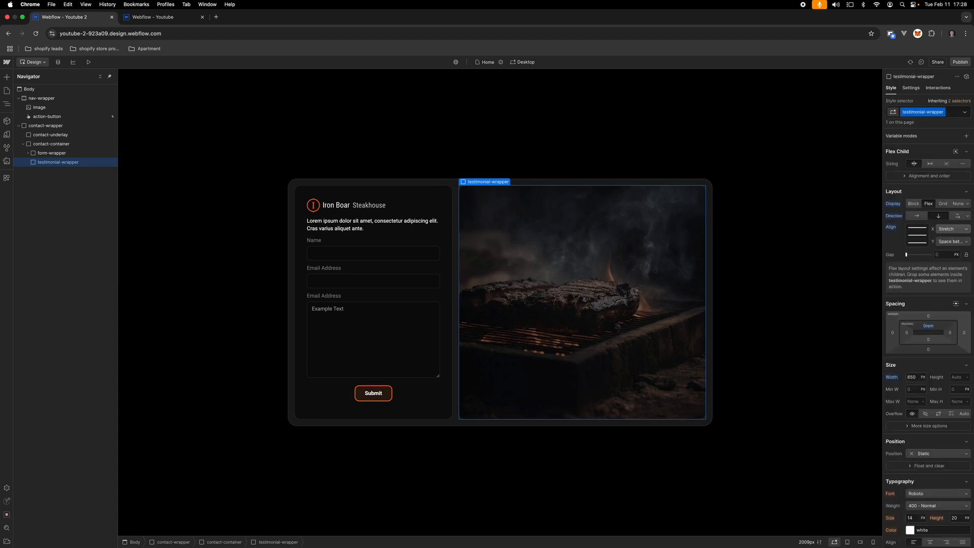
click(929, 326)
drag(929, 326, 930, 333)
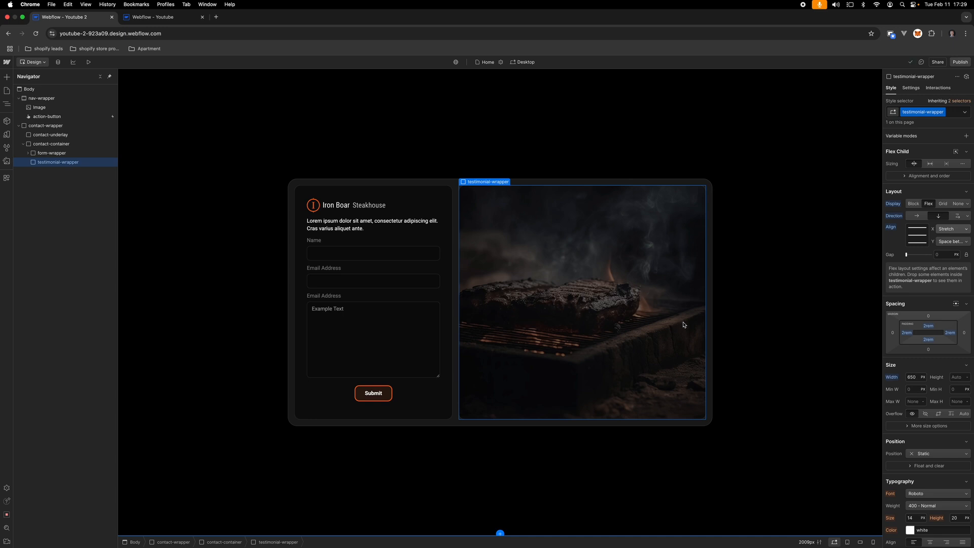
Step: Insert a Paragraph element inside testimonial-wrapper using the quick element search
key(super+e)
text(pa)
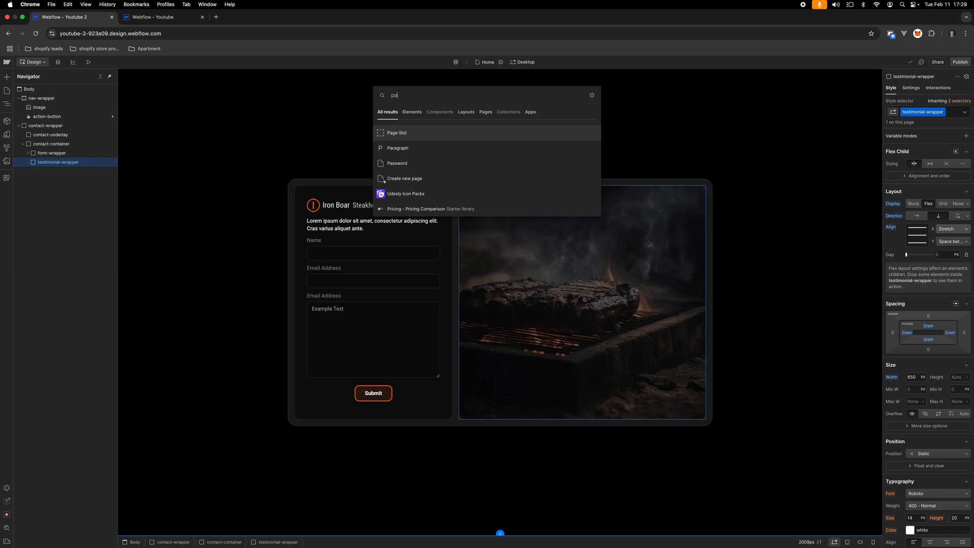
key(Down)
key(Return)
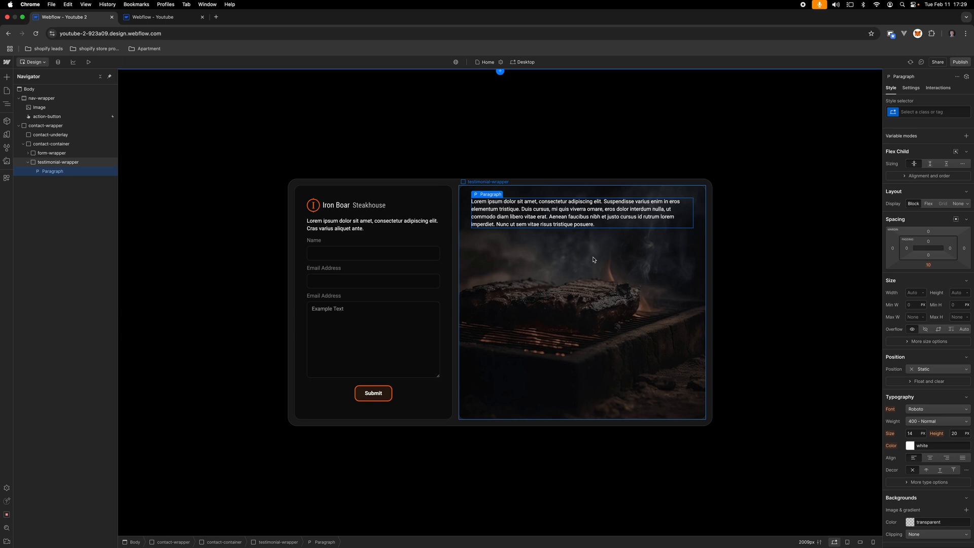
Step: Delete all the placeholder text from the new paragraph and leave text editing
drag(595, 227, 470, 197)
double_click(586, 224)
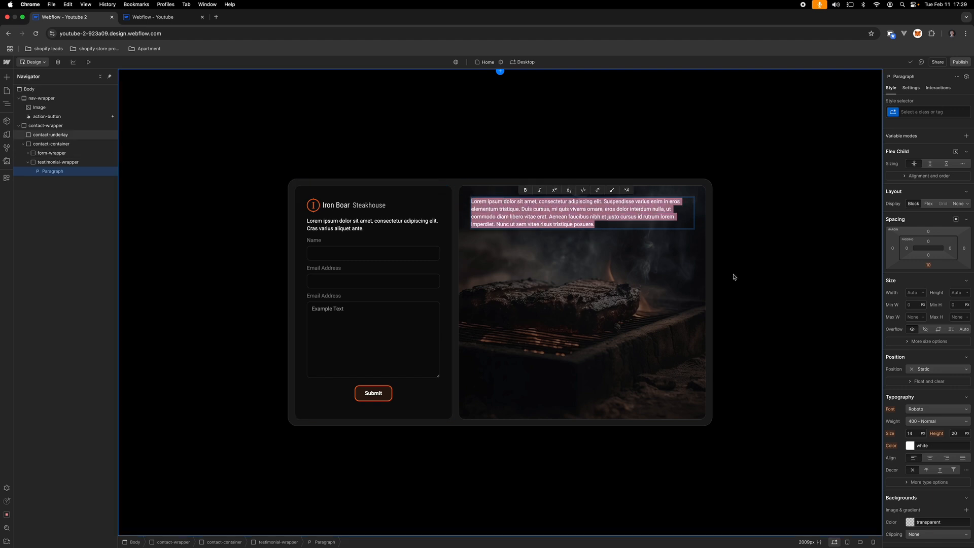
key(BackSpace)
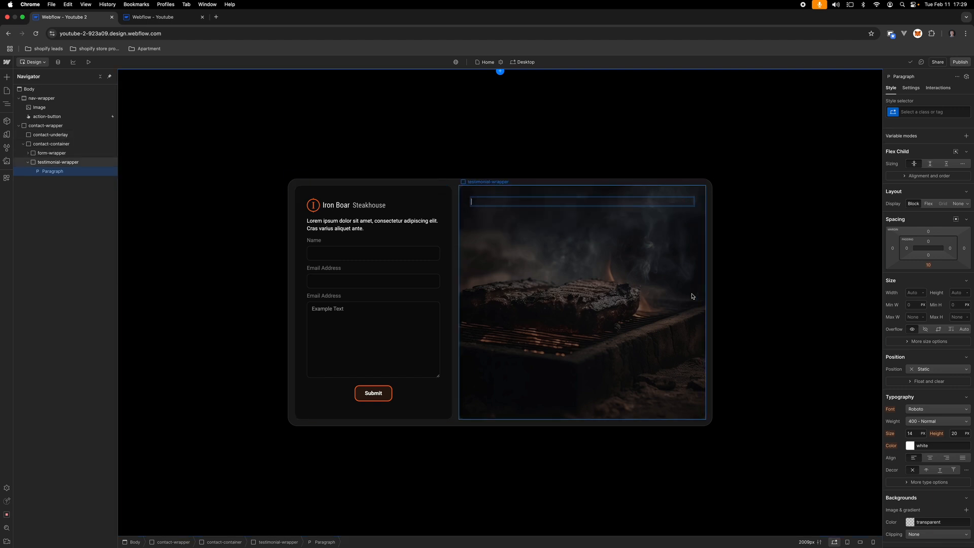
click(613, 265)
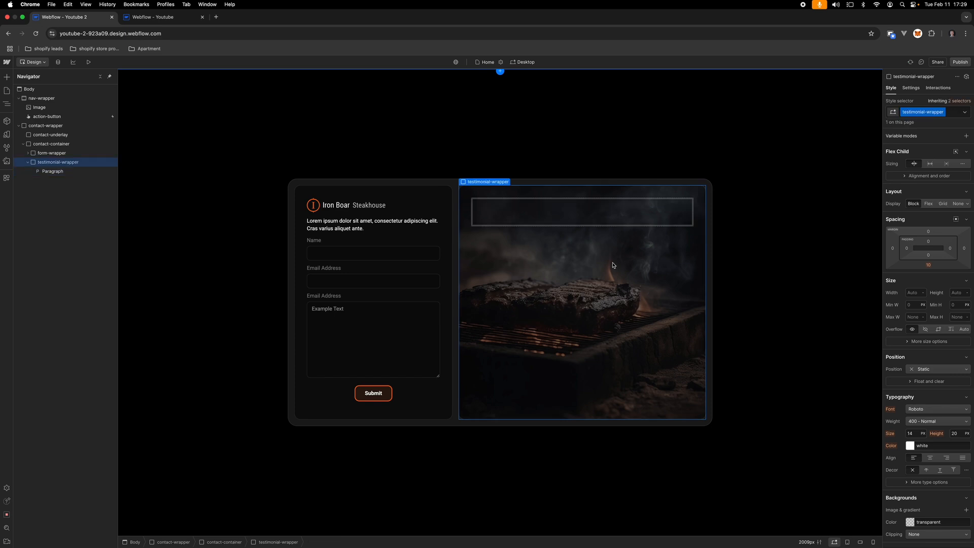
Step: Add the Close icon from the Material set of Udesly Icon Packs to the empty paragraph in testimonial-wrapper
click(51, 174)
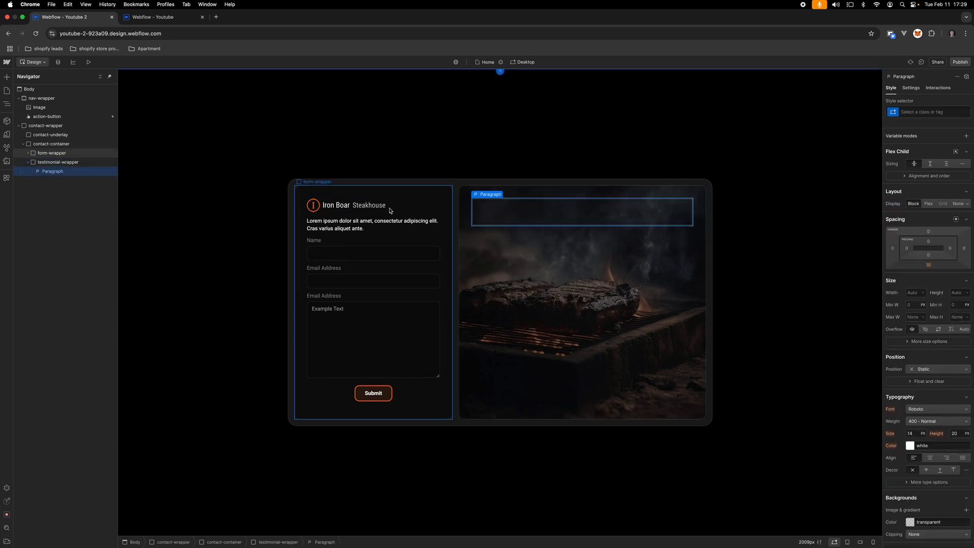
click(7, 178)
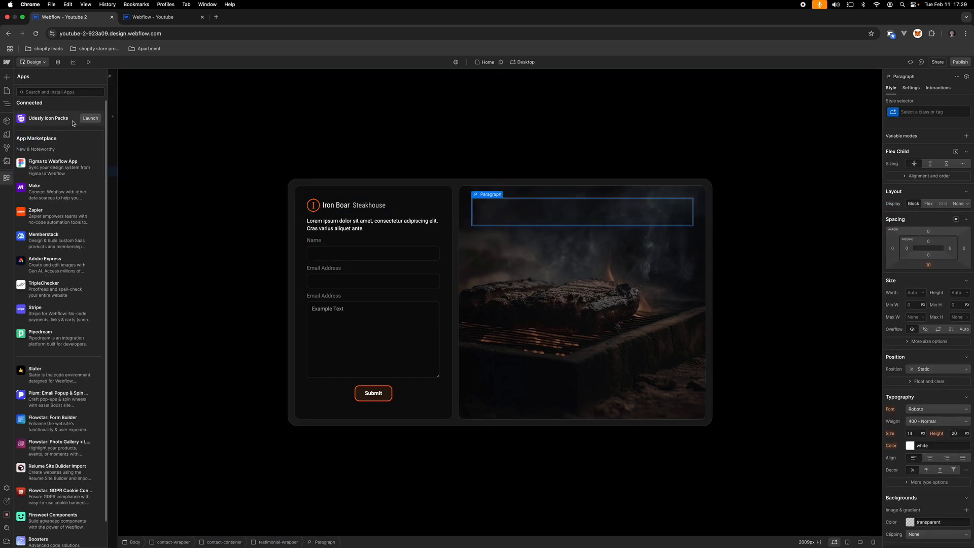
click(91, 118)
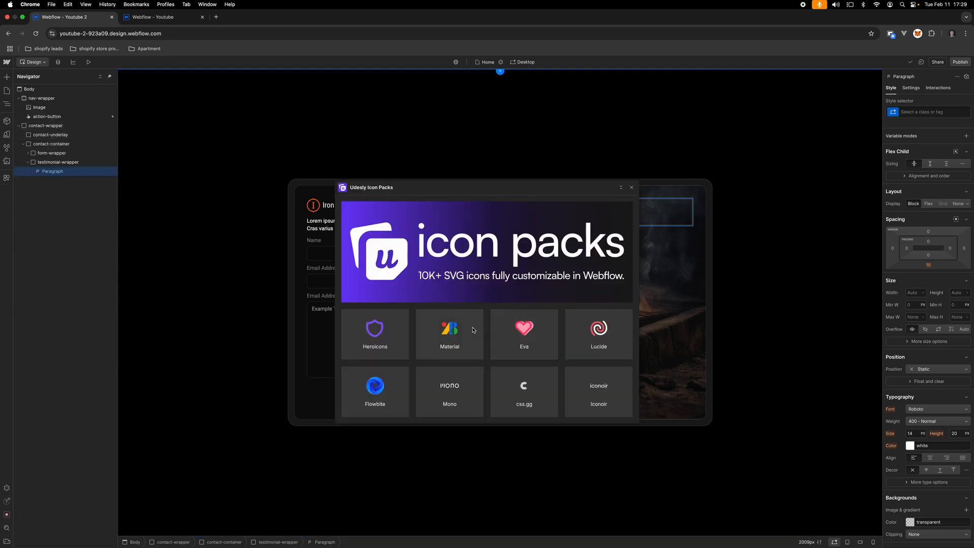
click(450, 332)
click(585, 208)
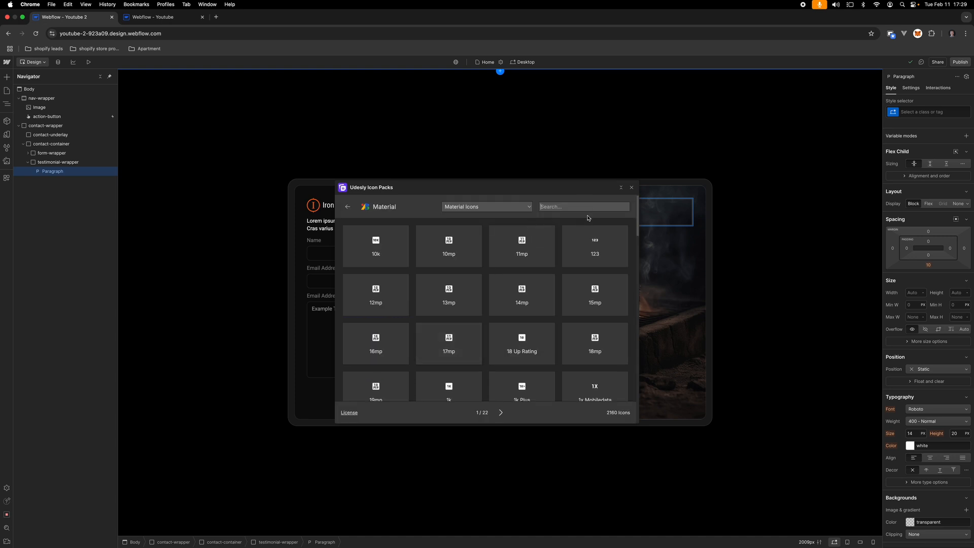
text(Close)
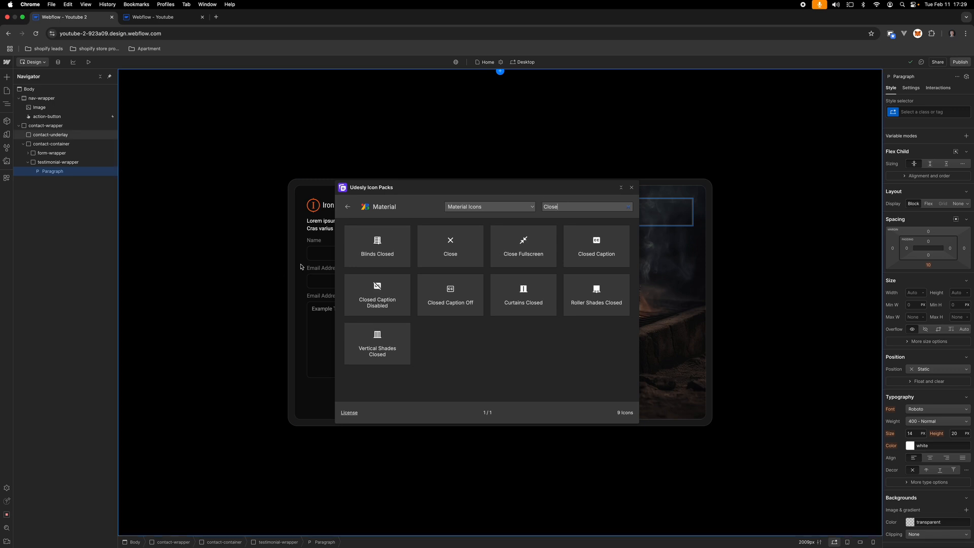
click(451, 244)
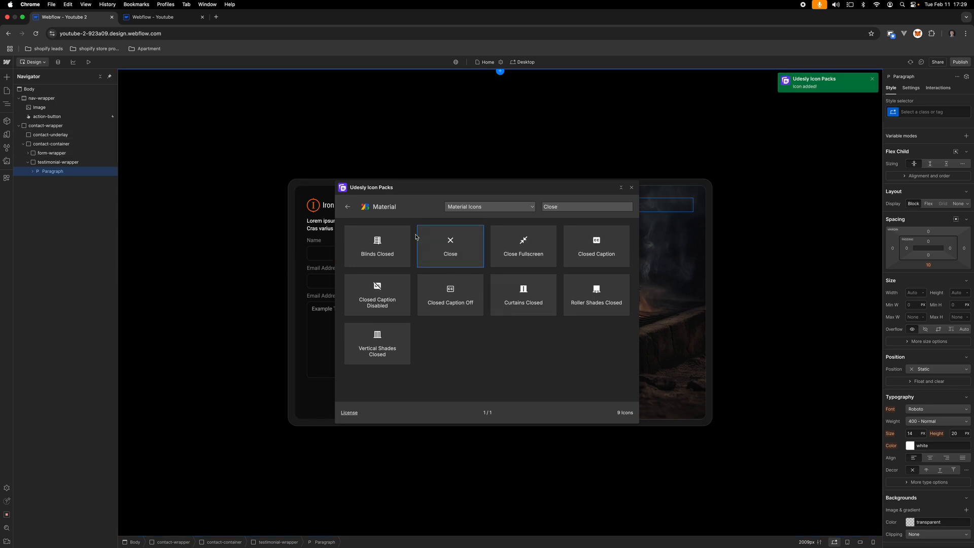
click(632, 187)
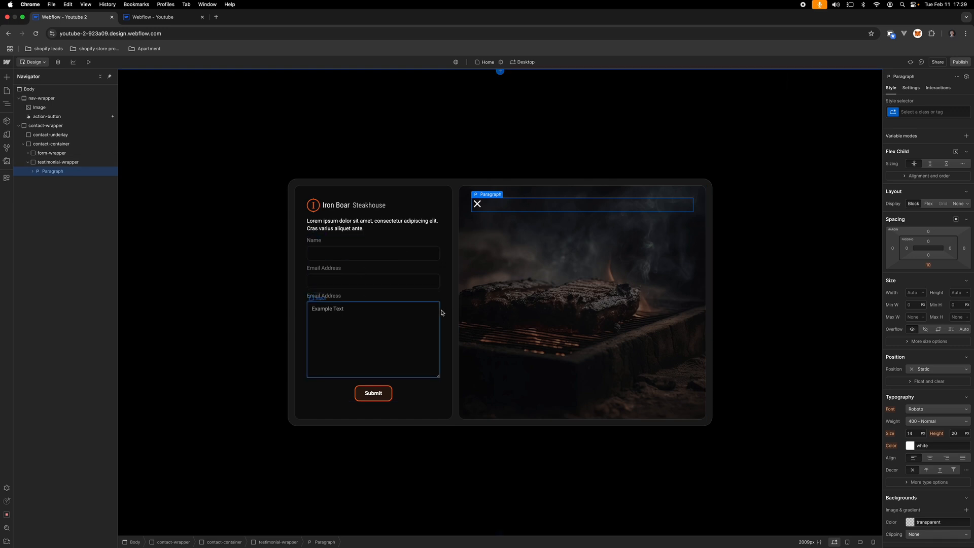
Step: Create the class "icon" on the paragraph that holds the close icon
click(920, 115)
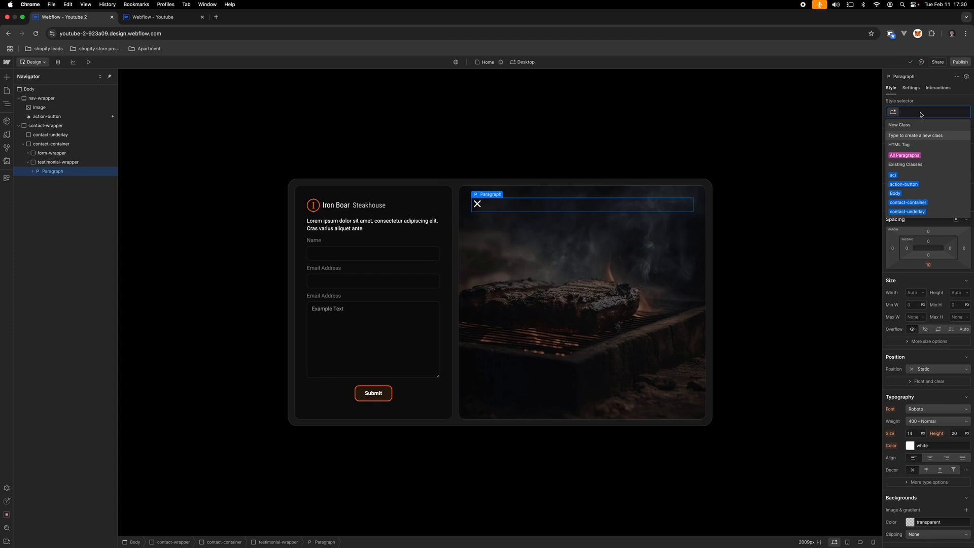
text(icno)
key(BackSpace)
key(BackSpace)
text(on)
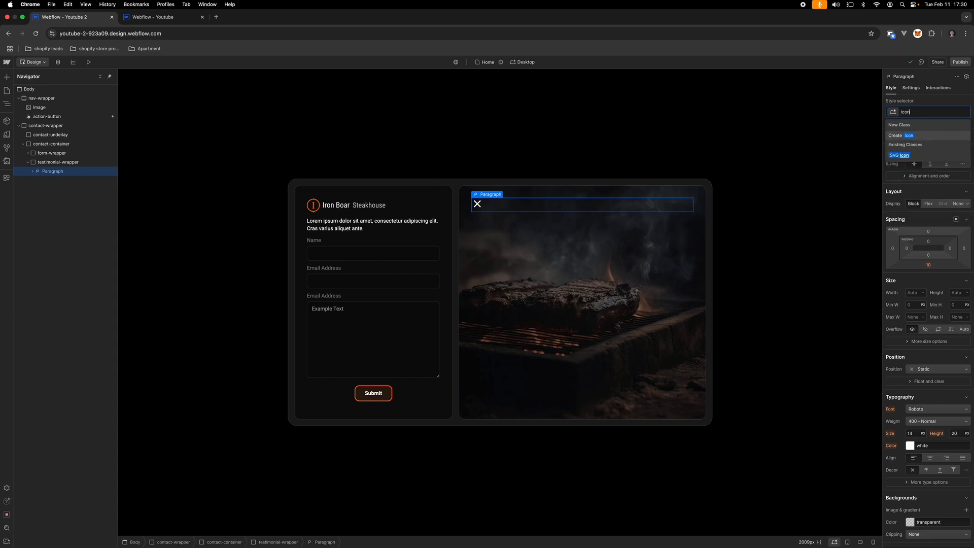
key(Return)
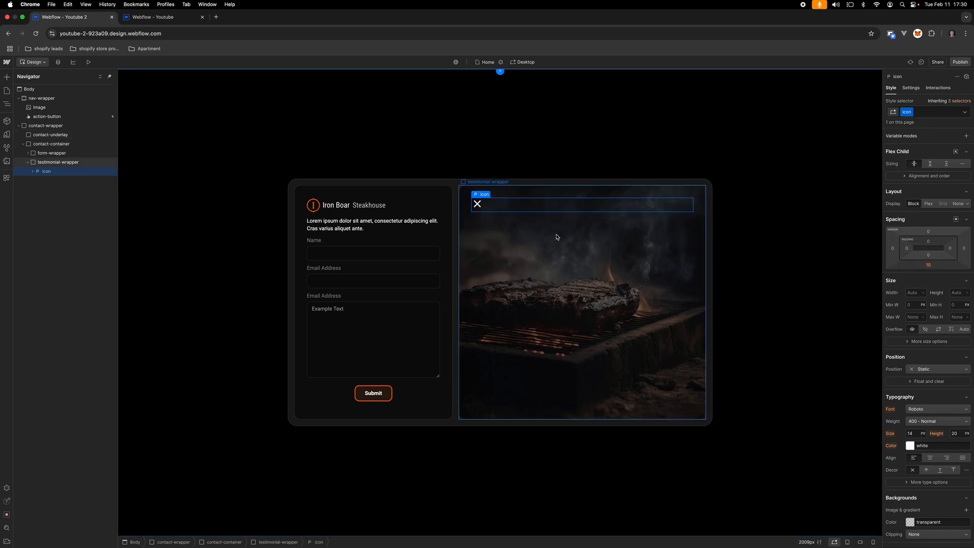
Step: Expand the icon paragraph's contents in the element tree and set the paragraph's line height to 0 px
click(32, 171)
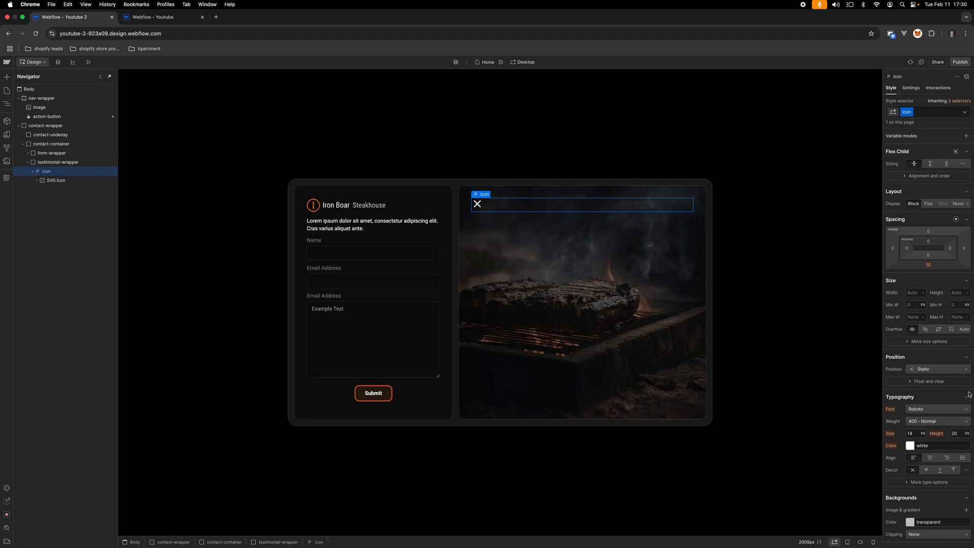
click(967, 438)
text(0)
key(Return)
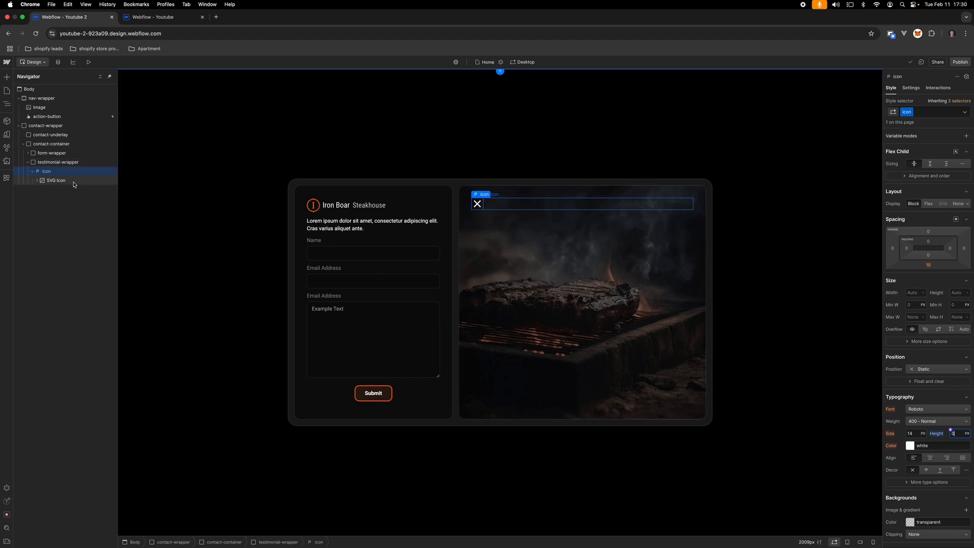
Step: Set the width of the SVG Icon inside the icon paragraph to 1.5 rem
click(57, 181)
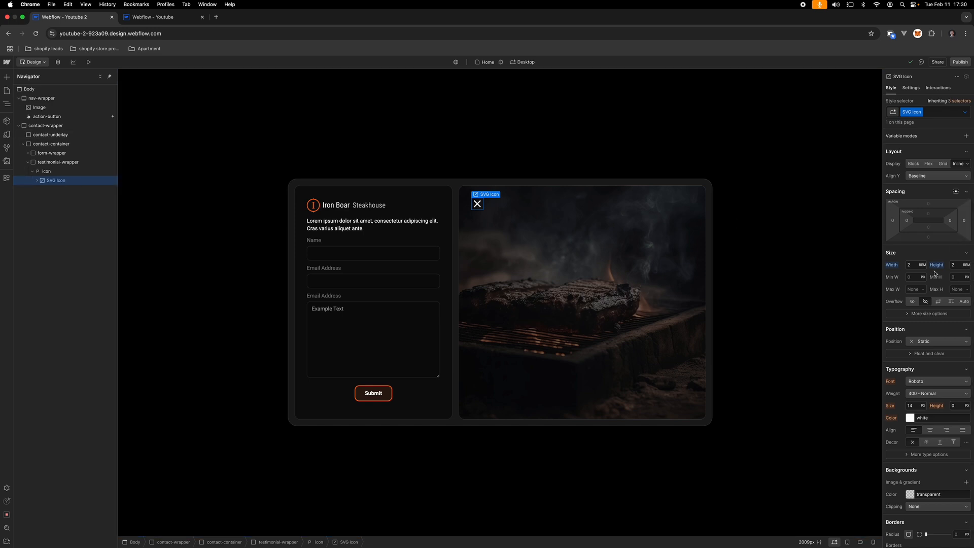
click(914, 266)
key(Return)
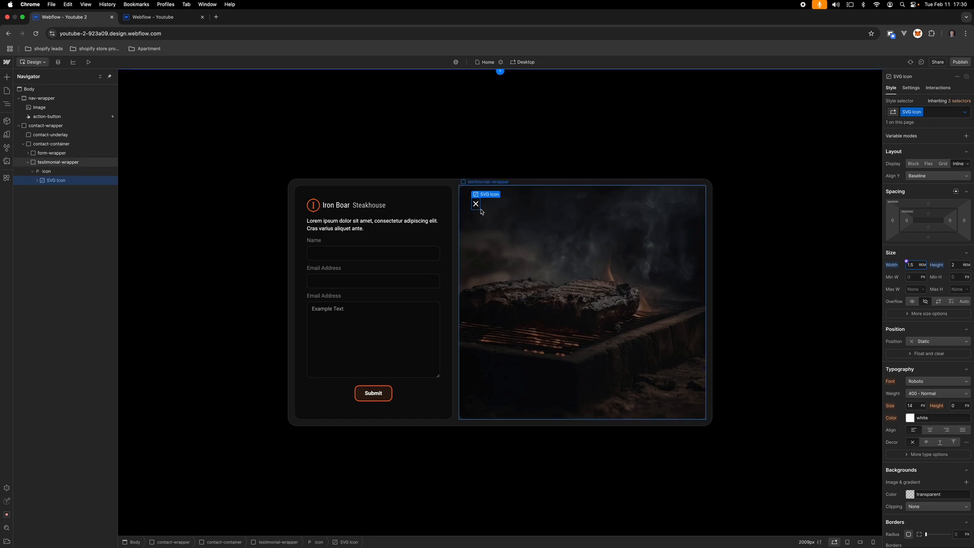
Step: Add the combo class "right" to the icon paragraph and align its content to the right
click(84, 171)
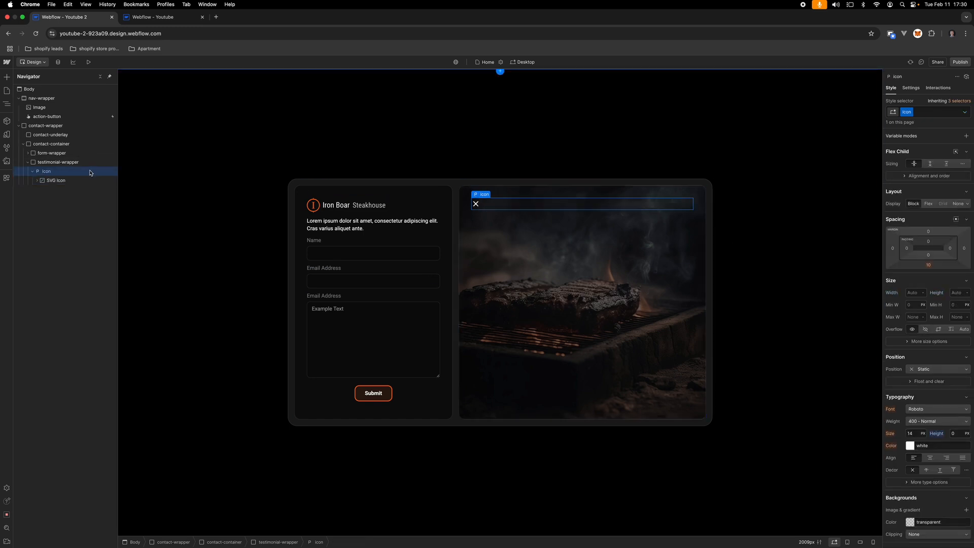
click(934, 112)
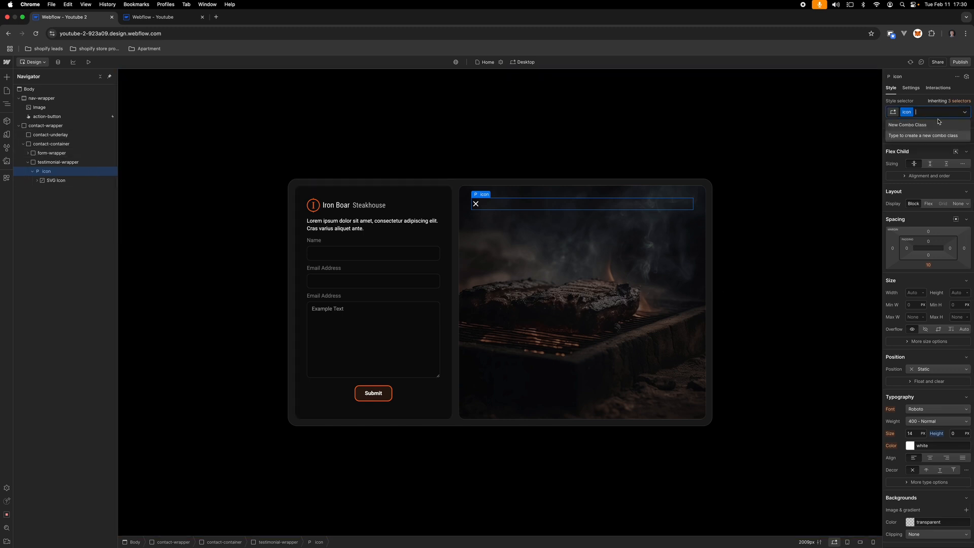
text(right)
key(Return)
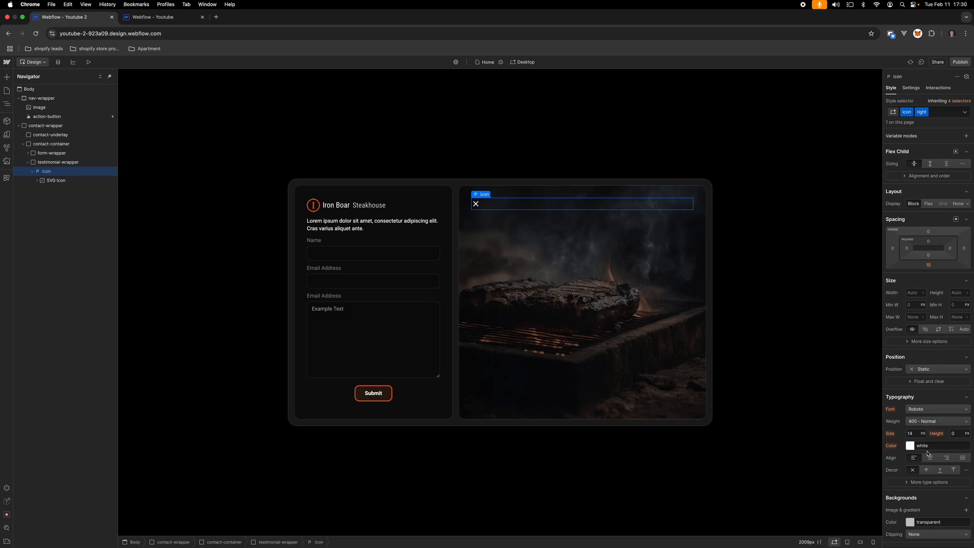
click(946, 458)
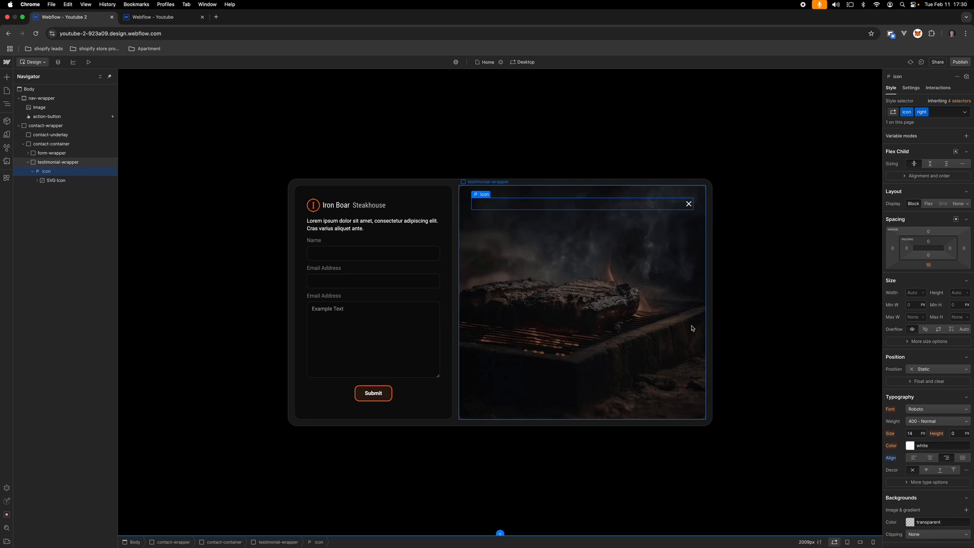
click(692, 328)
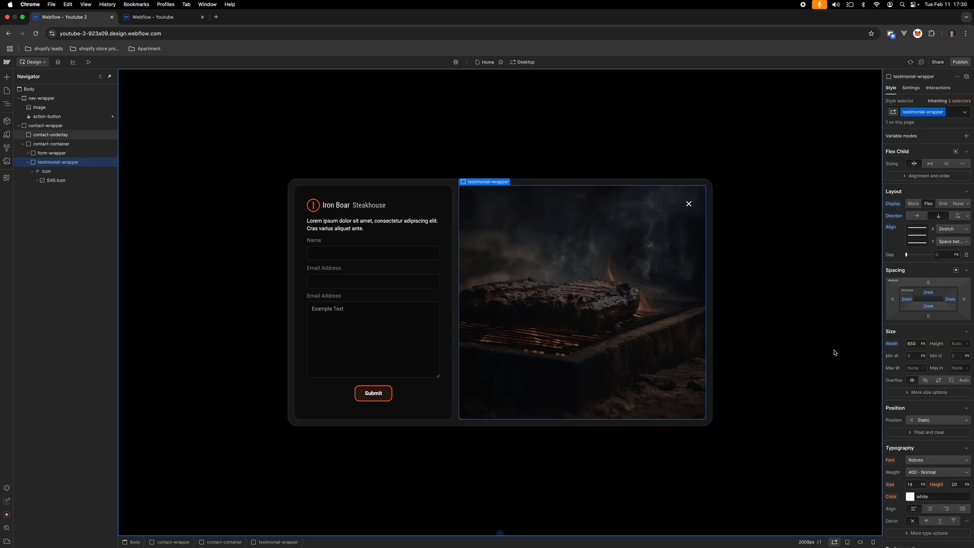
click(835, 353)
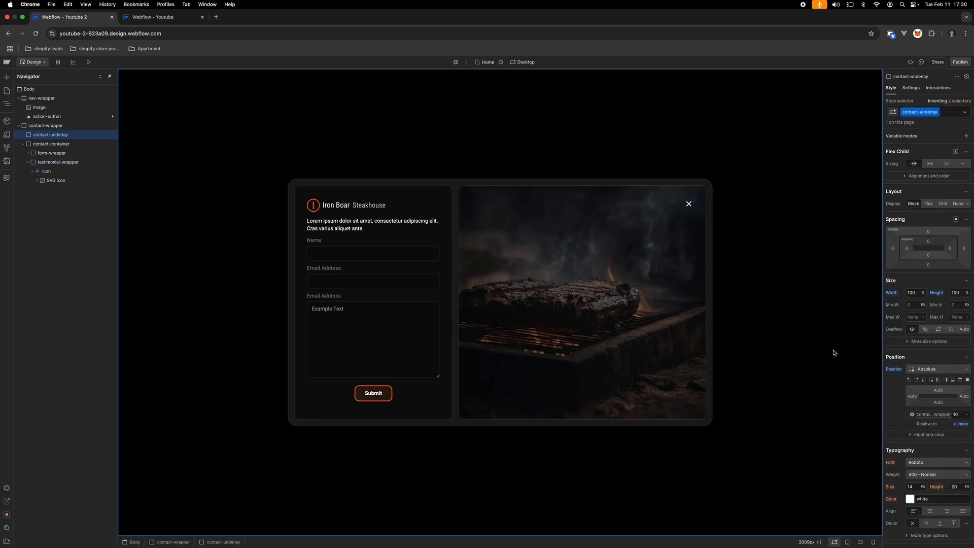
Step: Insert a Div Block into testimonial-wrapper after the icon paragraph and compare the layout with the Affinity Designer mockup
click(650, 320)
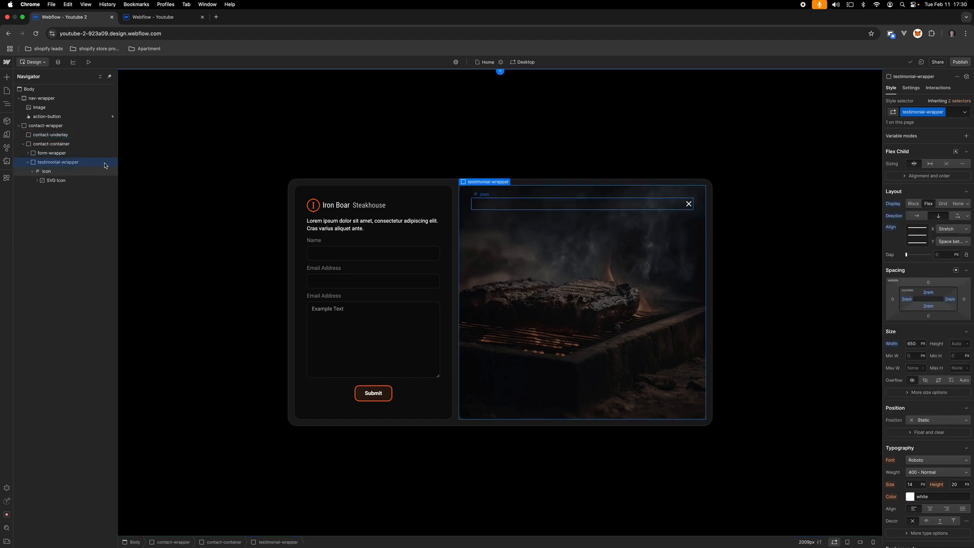
click(33, 171)
key(super+e)
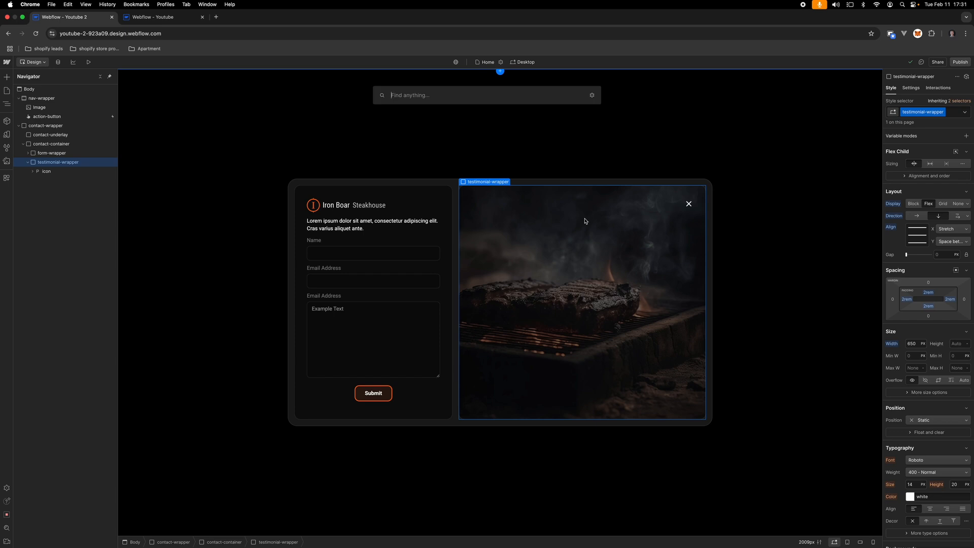
text(div)
key(Return)
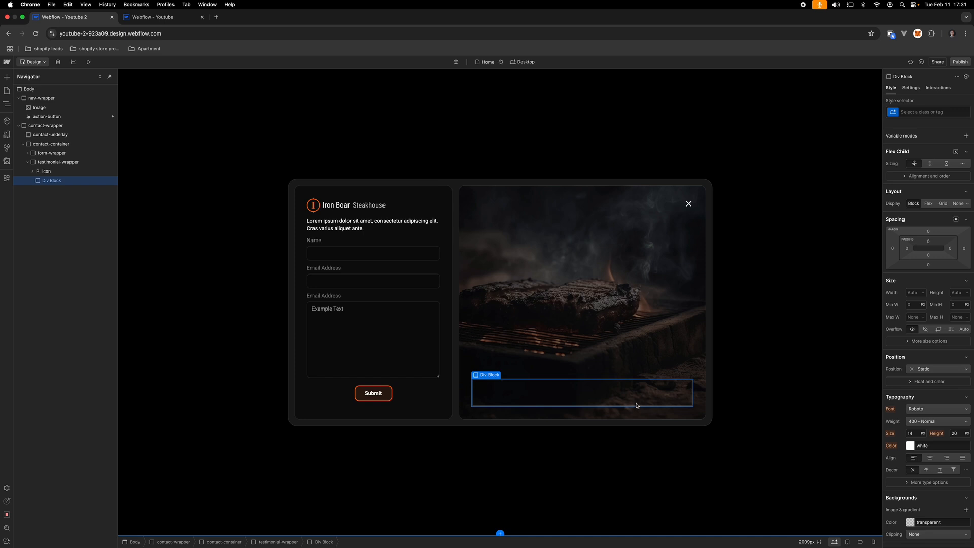
key(ctrl+Right)
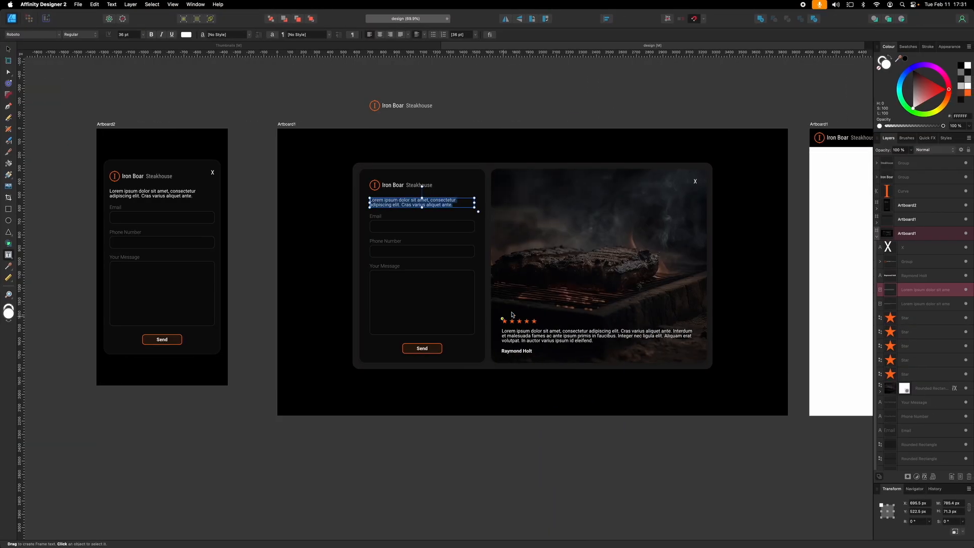
key(ctrl+Left)
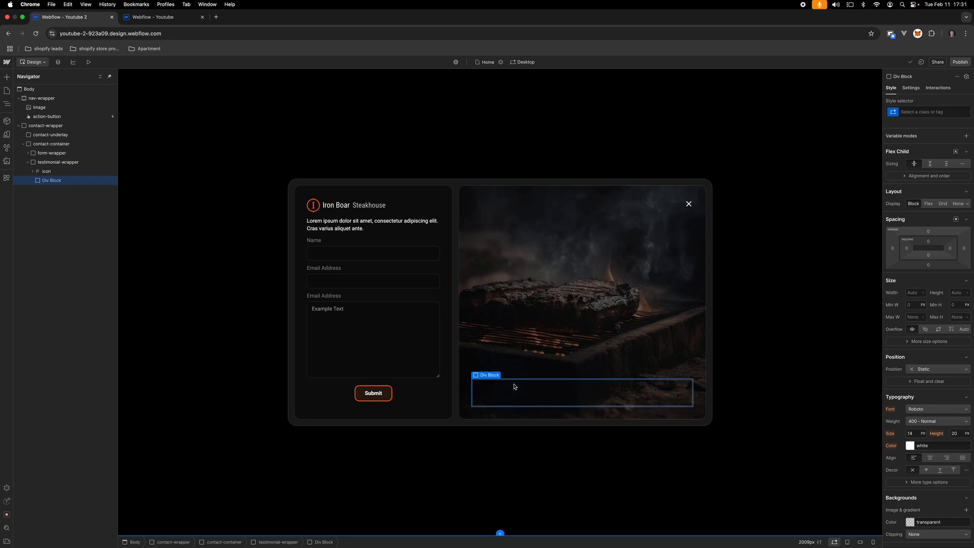
Step: Copy the icon paragraph and insert a second Div Block inside the new Div Block in testimonial-wrapper
click(69, 173)
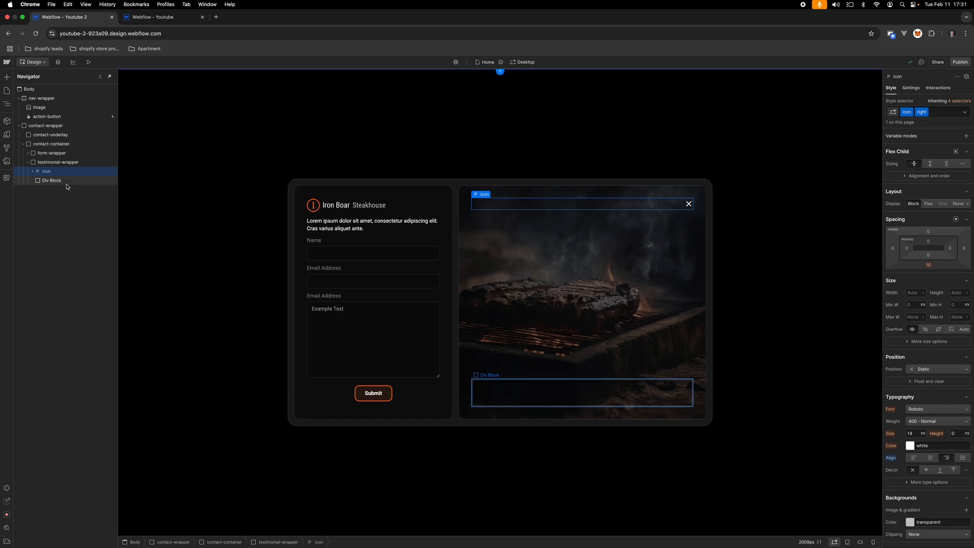
click(67, 181)
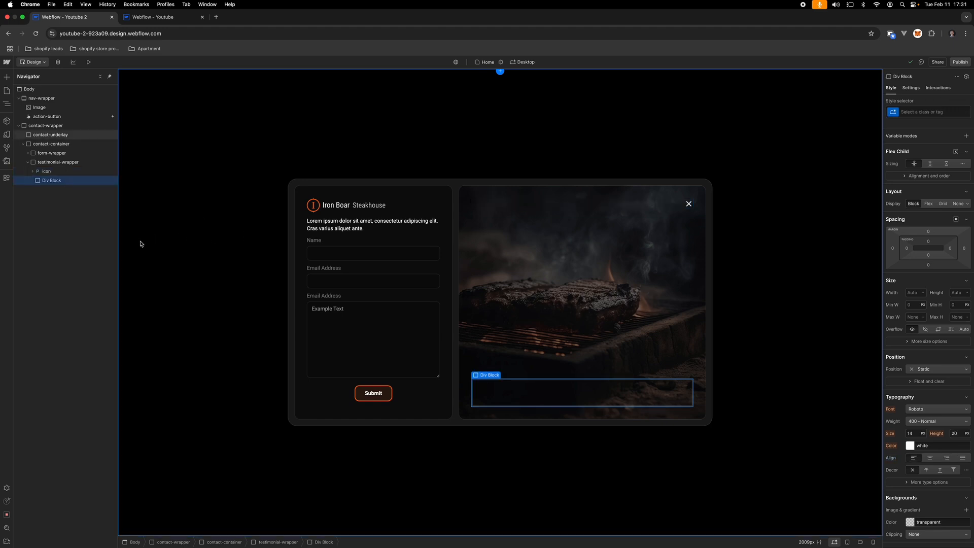
key(super+k)
text(div)
key(Return)
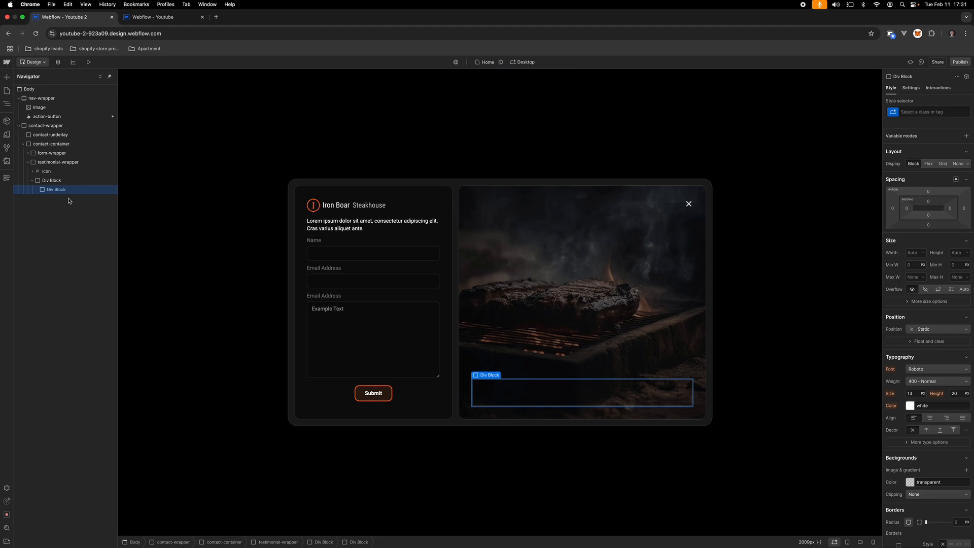
Step: Paste the copied icon paragraph into the nested Div Block and remove the "right" combo class from the copy
key(super+v)
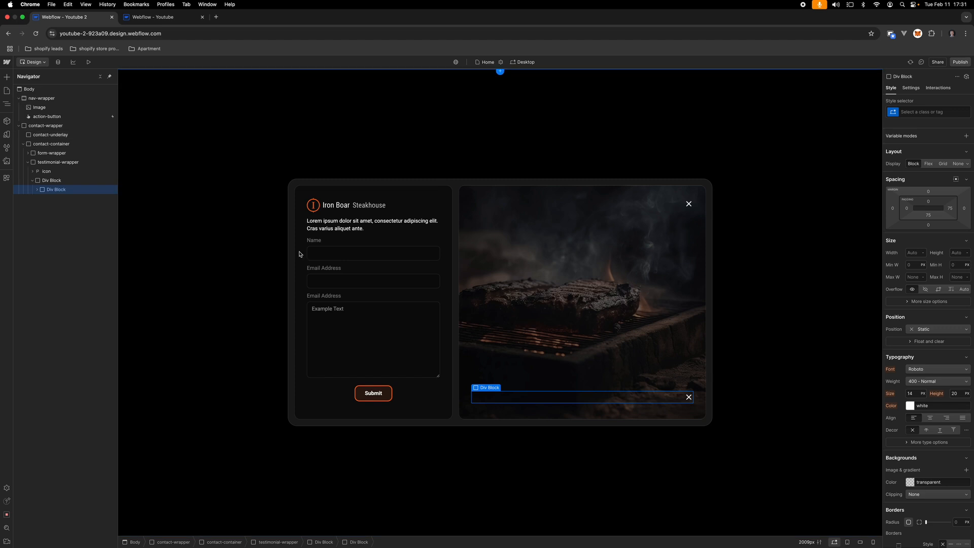
click(36, 189)
click(55, 198)
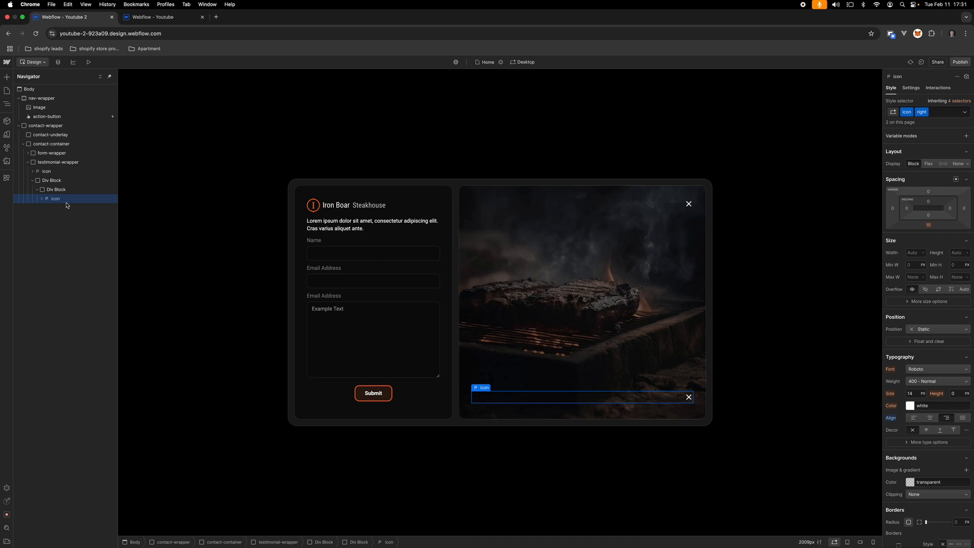
click(922, 112)
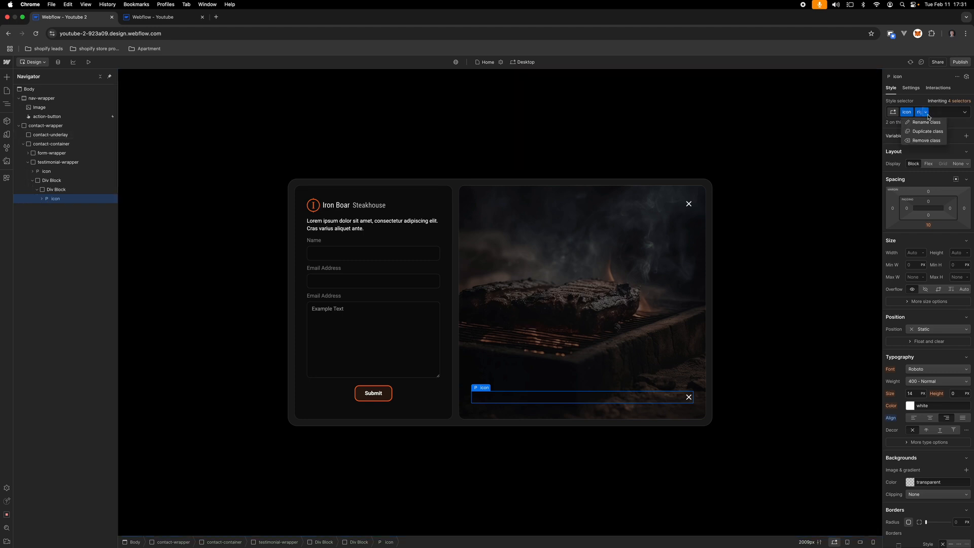
click(930, 142)
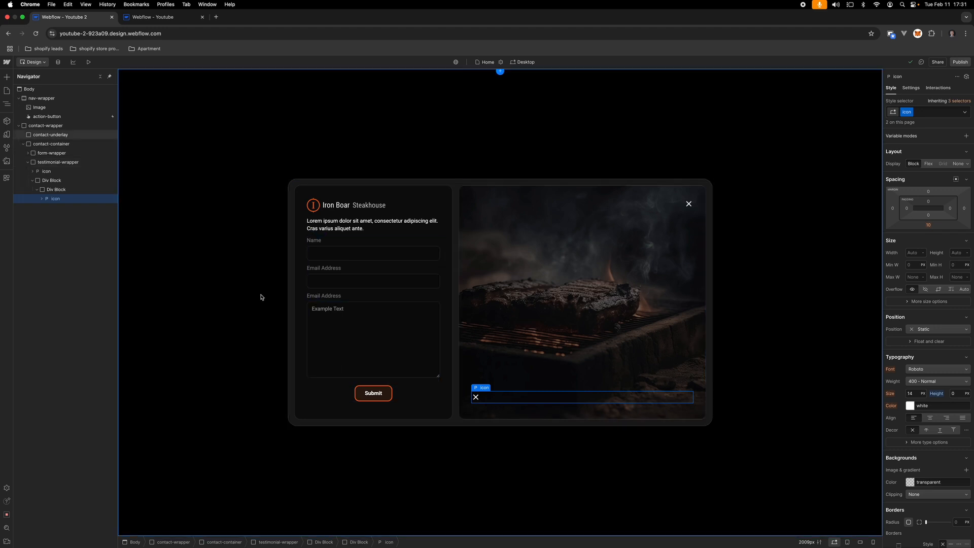
Step: Add the Material "Star" icon from Udesly Icon Packs to the nested icon paragraph and delete the close icon from it
click(6, 179)
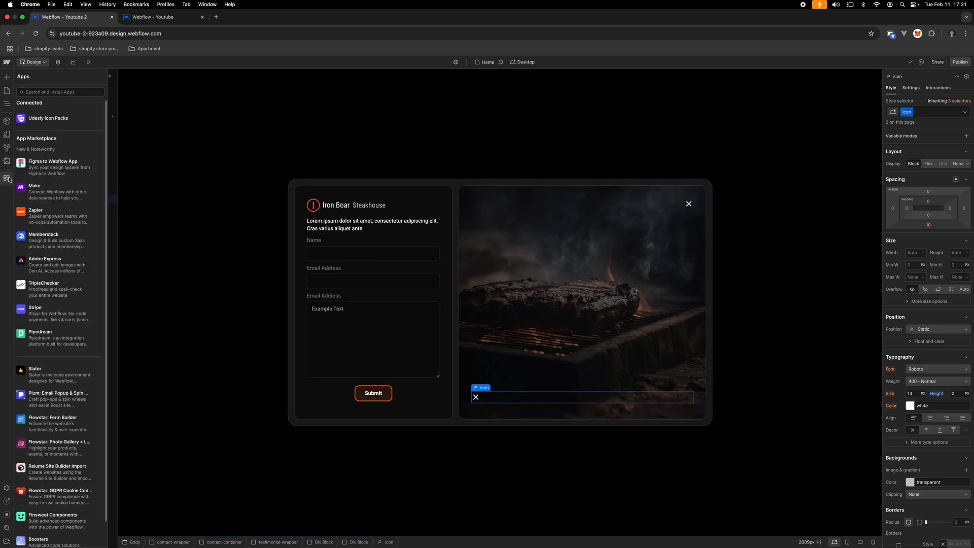
click(91, 117)
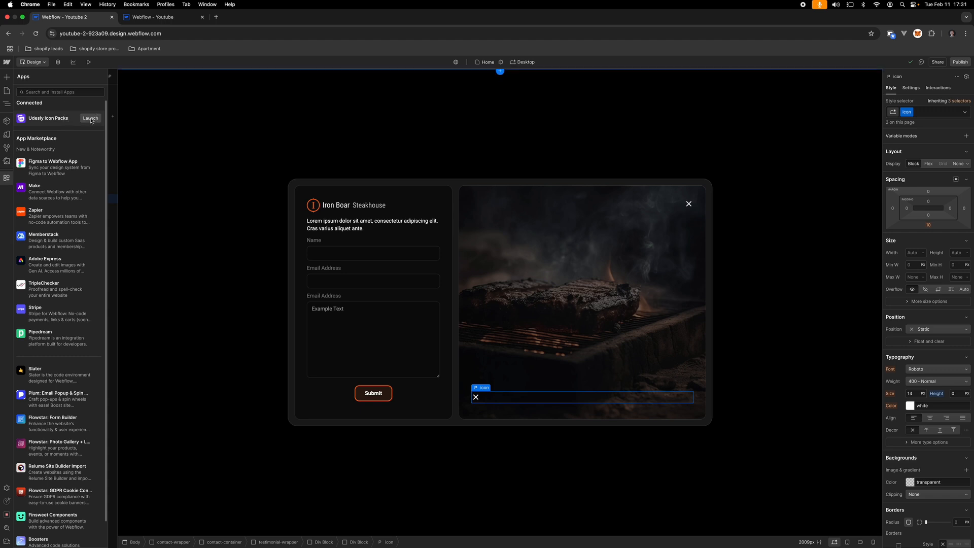
click(464, 355)
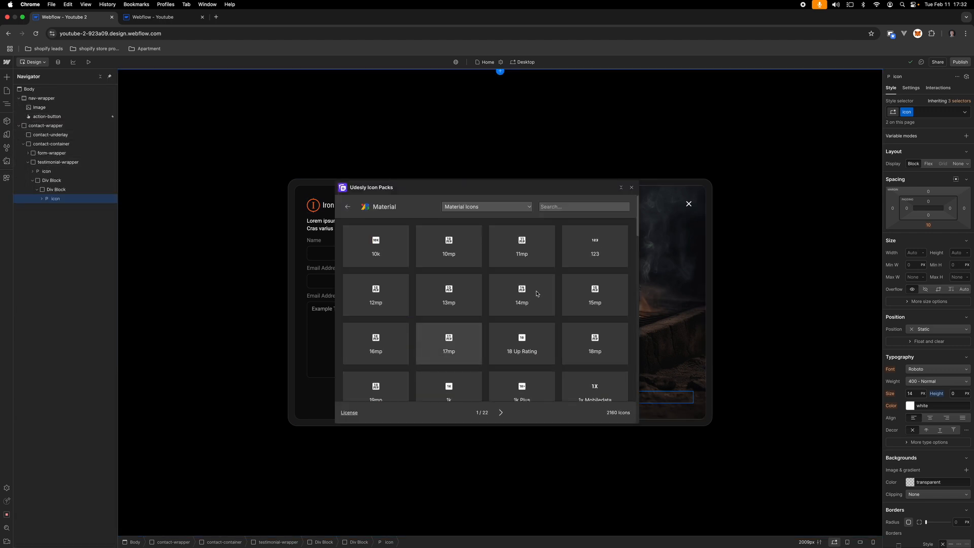
text(Star)
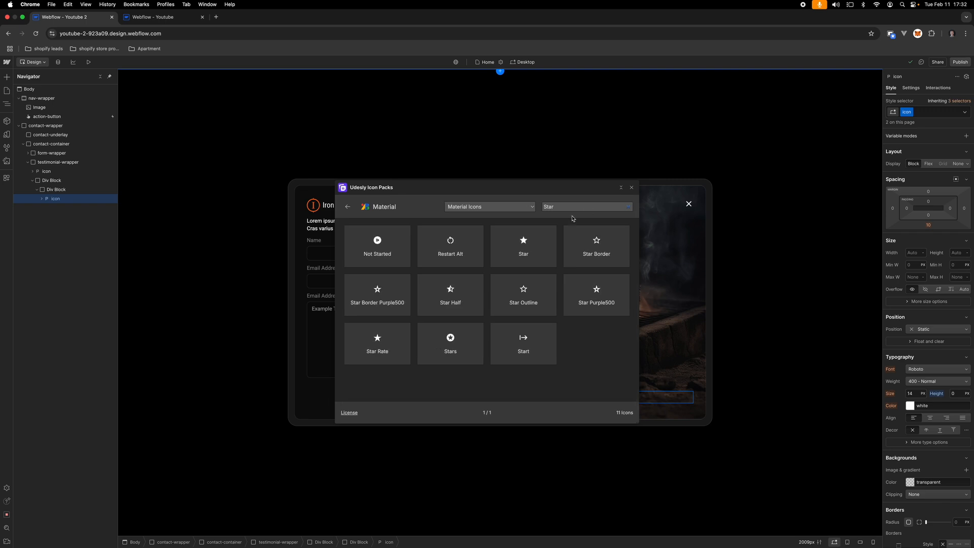
click(523, 245)
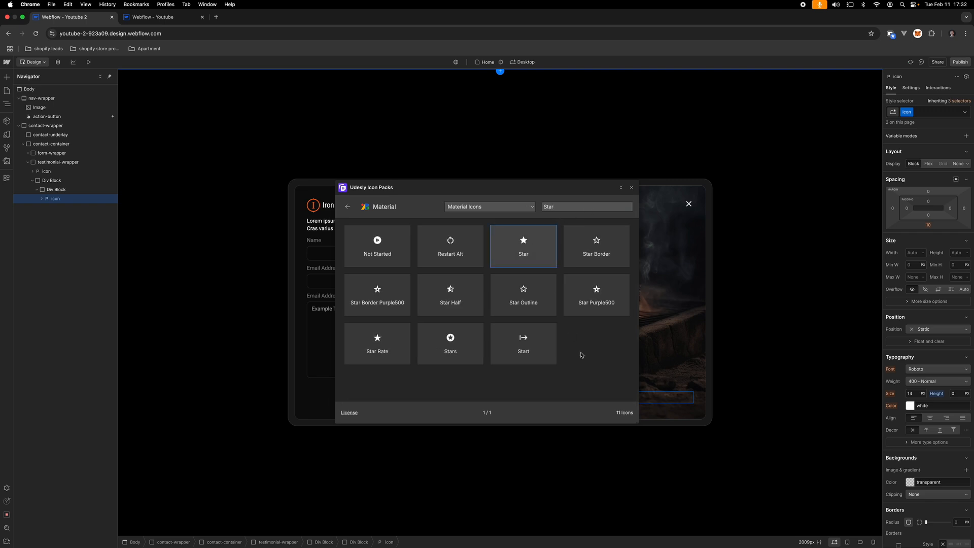
click(631, 187)
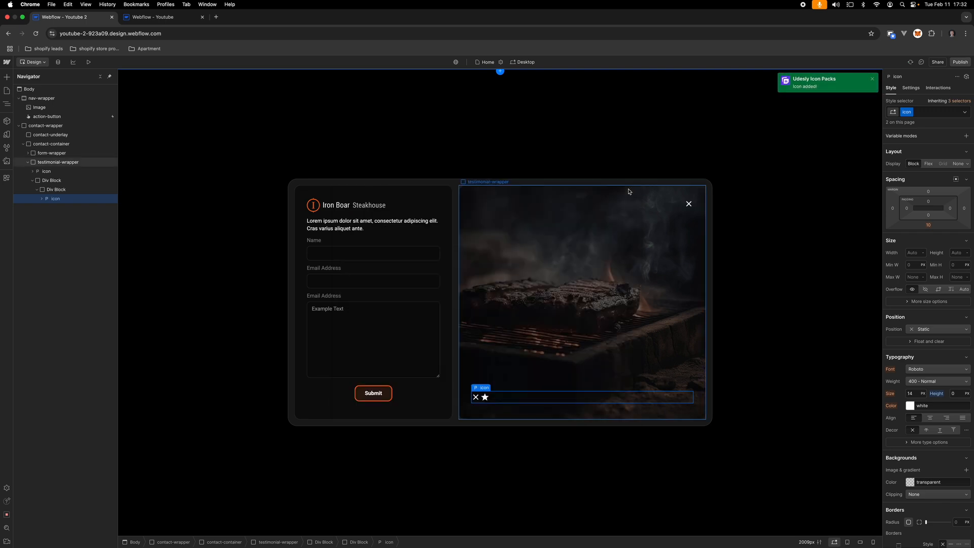
click(477, 398)
key(Delete)
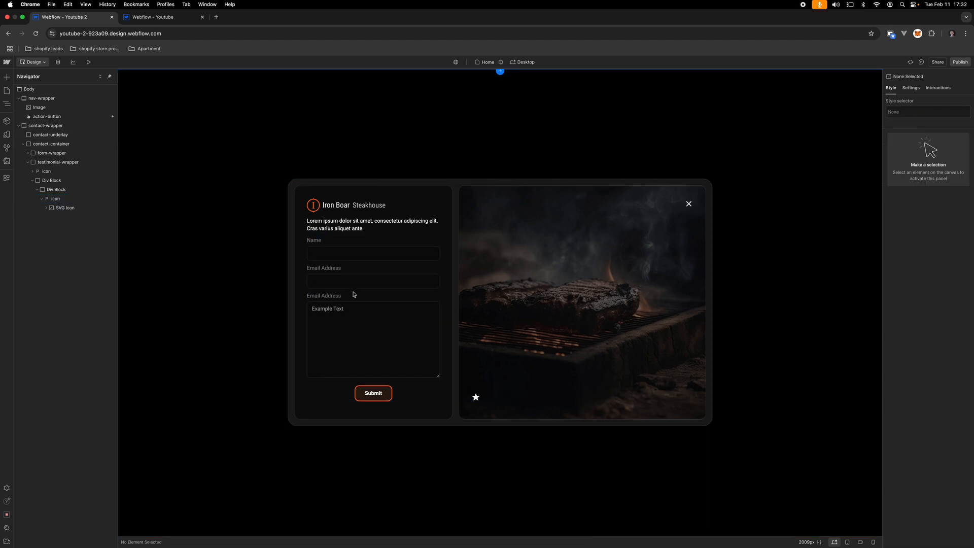
Step: Add the combo class "orange" to the icon paragraph that holds the star
click(99, 199)
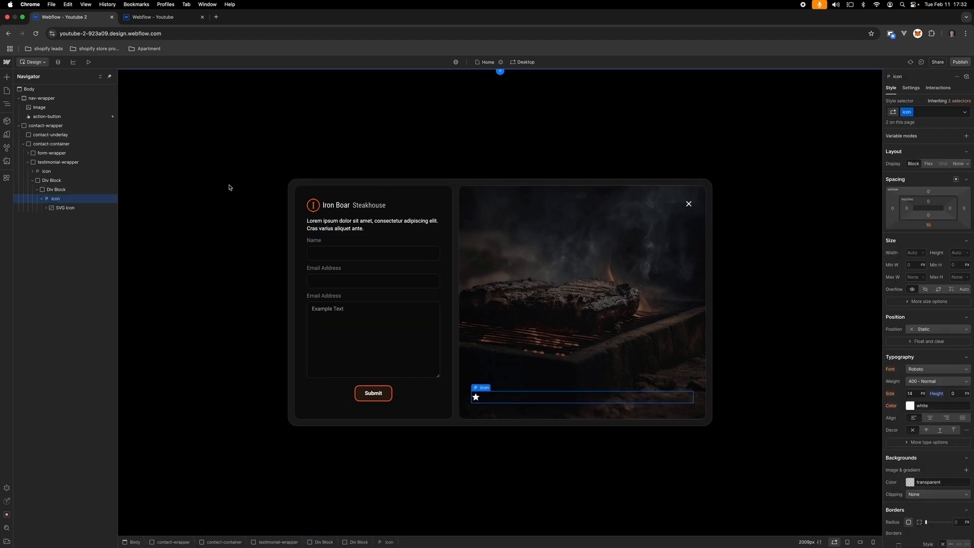
click(936, 406)
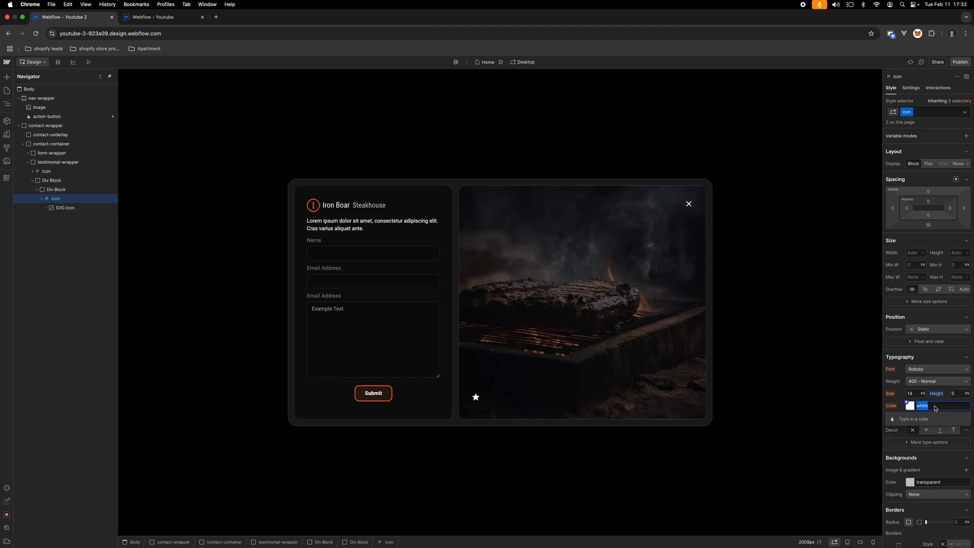
click(925, 112)
click(927, 111)
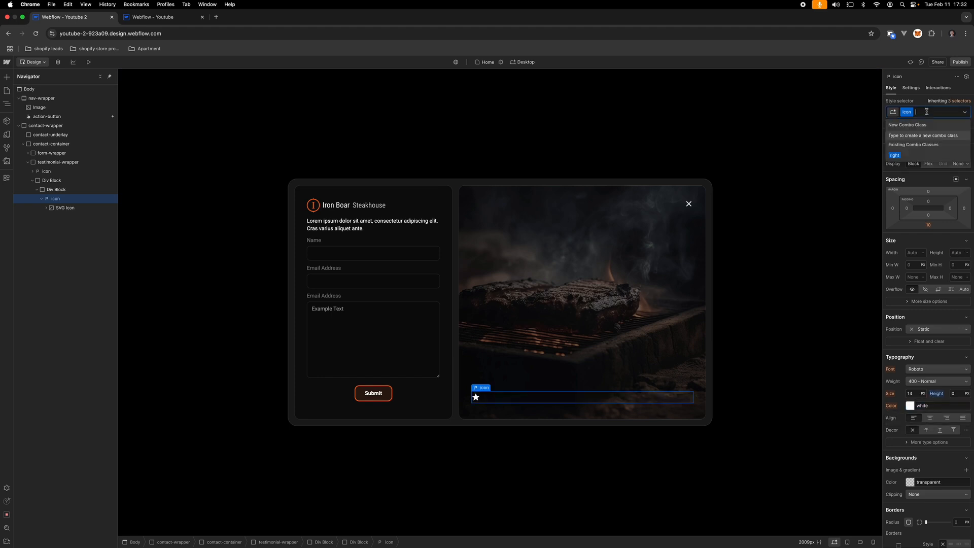
text(orange)
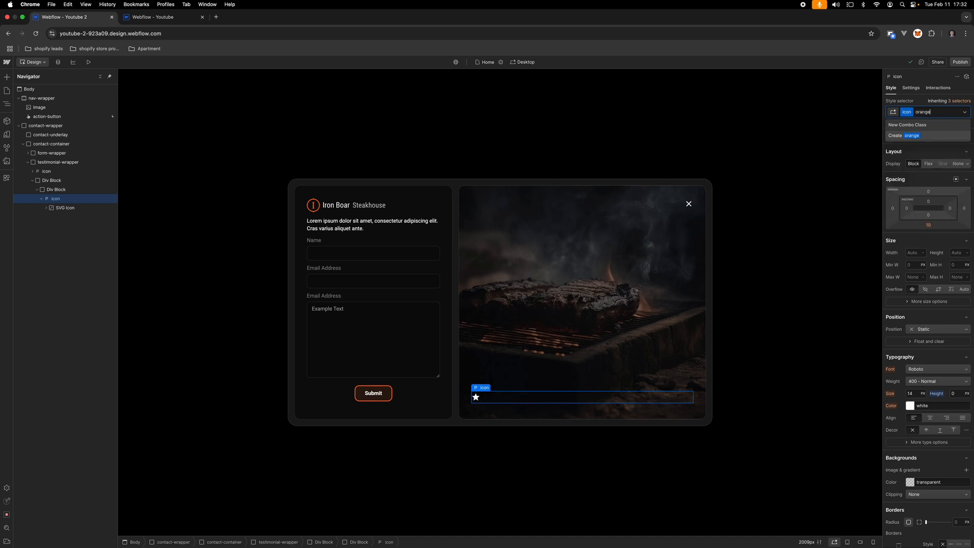
key(Return)
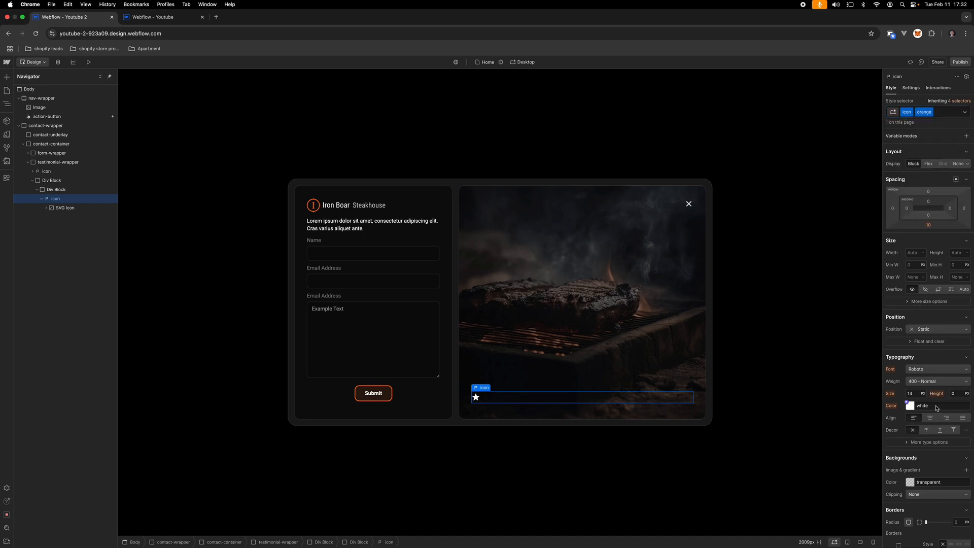
Step: Switch to the Affinity Designer mockup and look up the hex code of the rating star's fill colour
key(ctrl+Right)
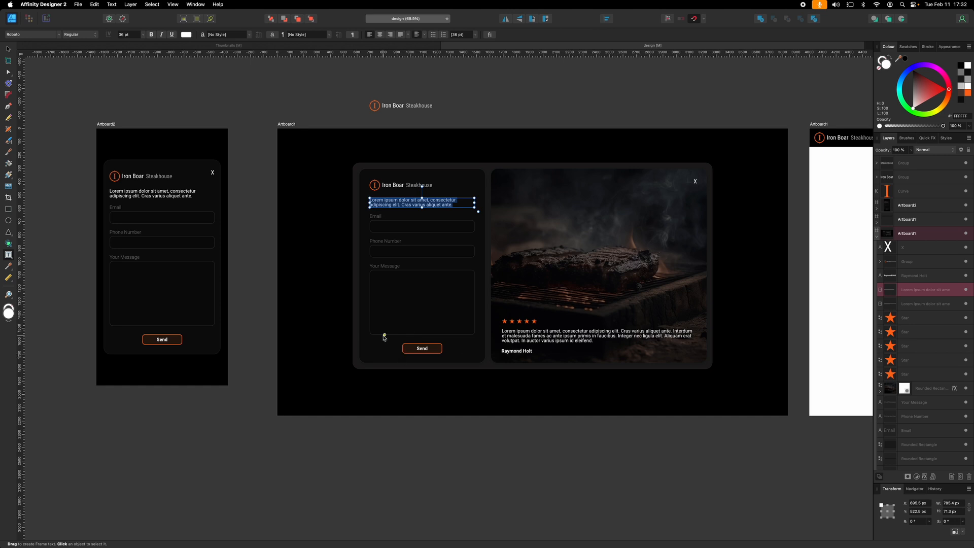
click(391, 362)
key(v)
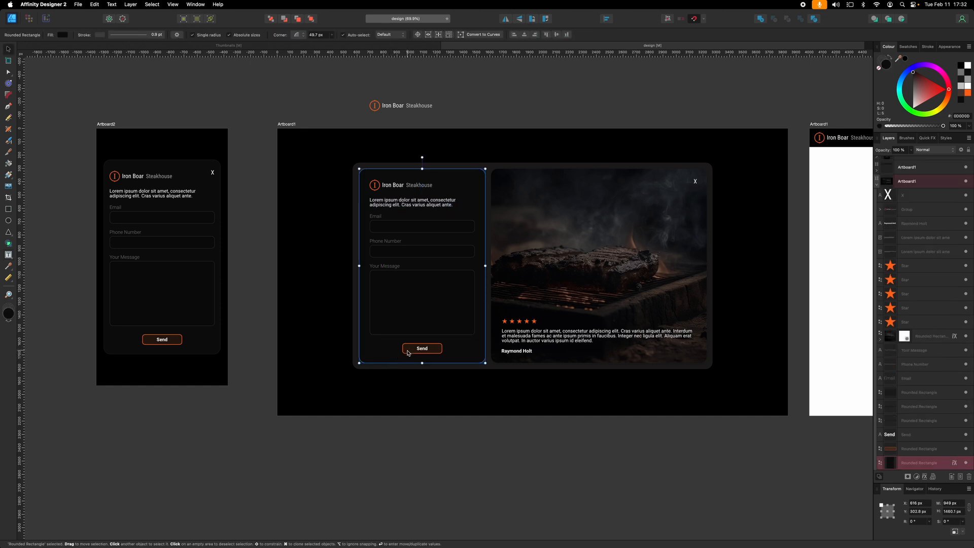
click(504, 321)
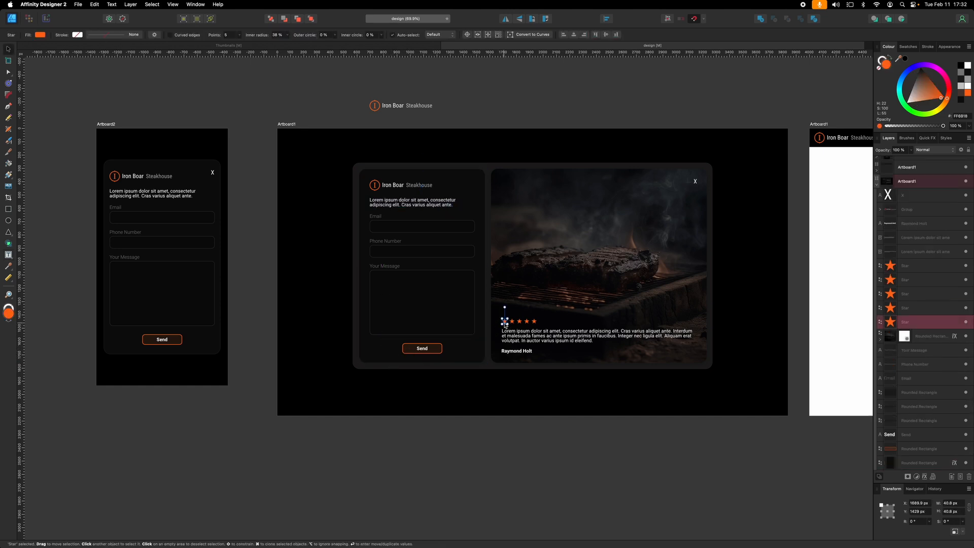
double_click(885, 65)
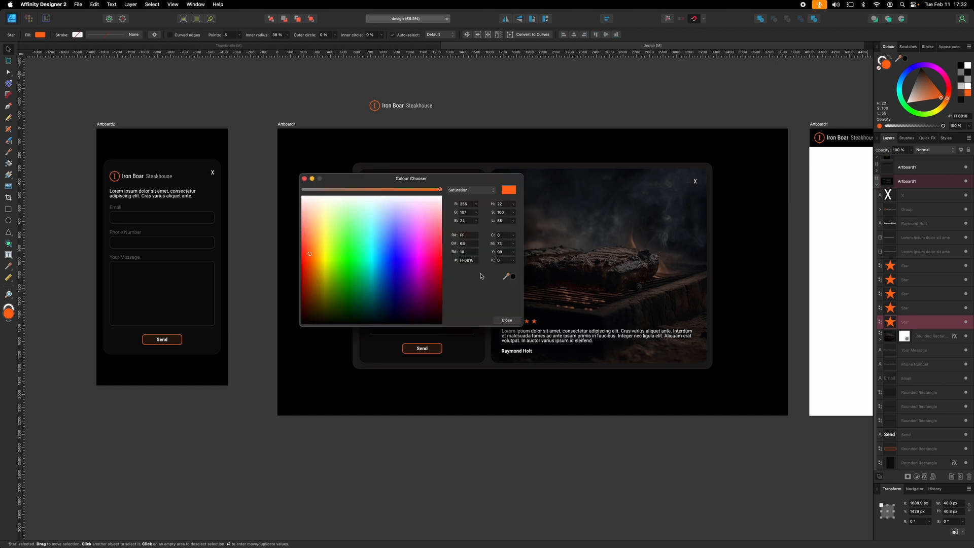
click(506, 320)
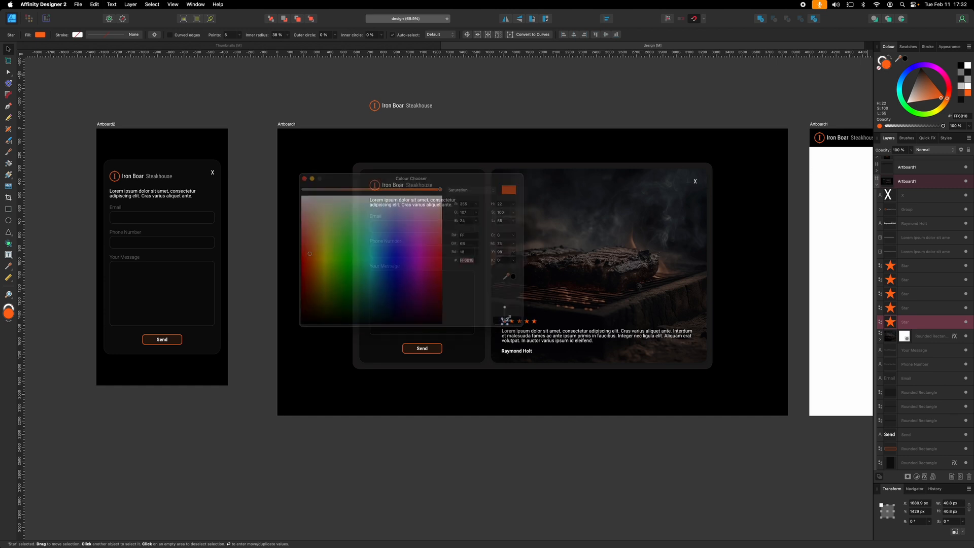
Step: Switch back to Webflow and set the orange icon paragraph's text colour to #ff6b18
key(ctrl+Left)
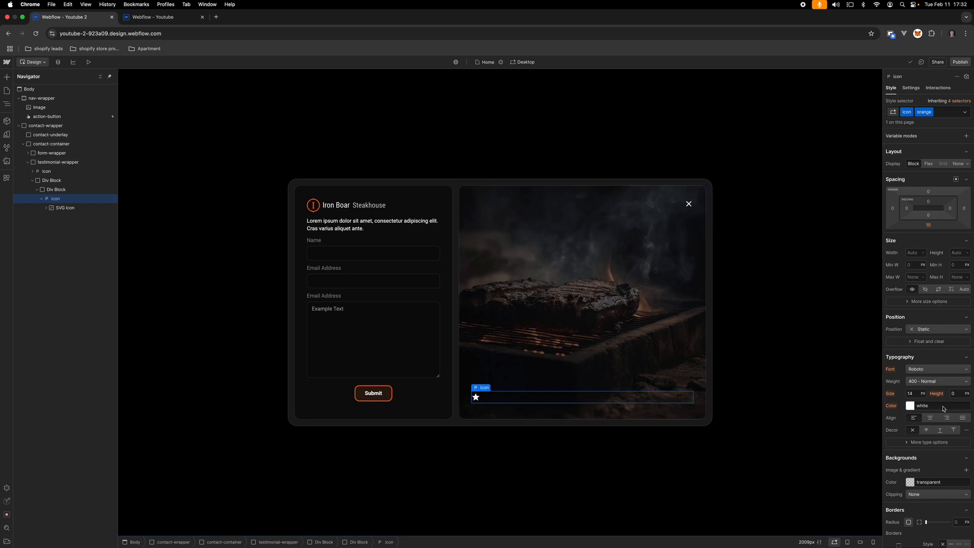
click(944, 407)
key(BackSpace)
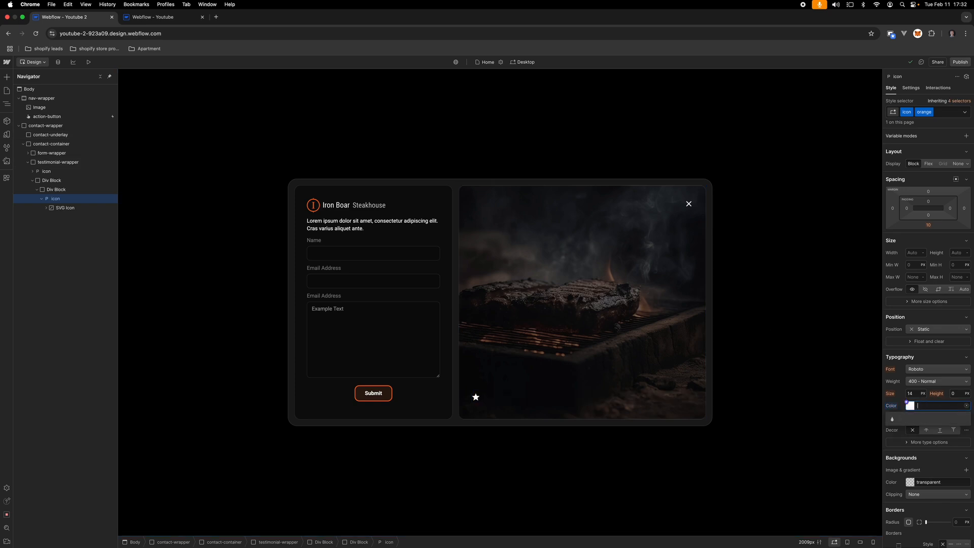
text(#ff6b18)
key(Return)
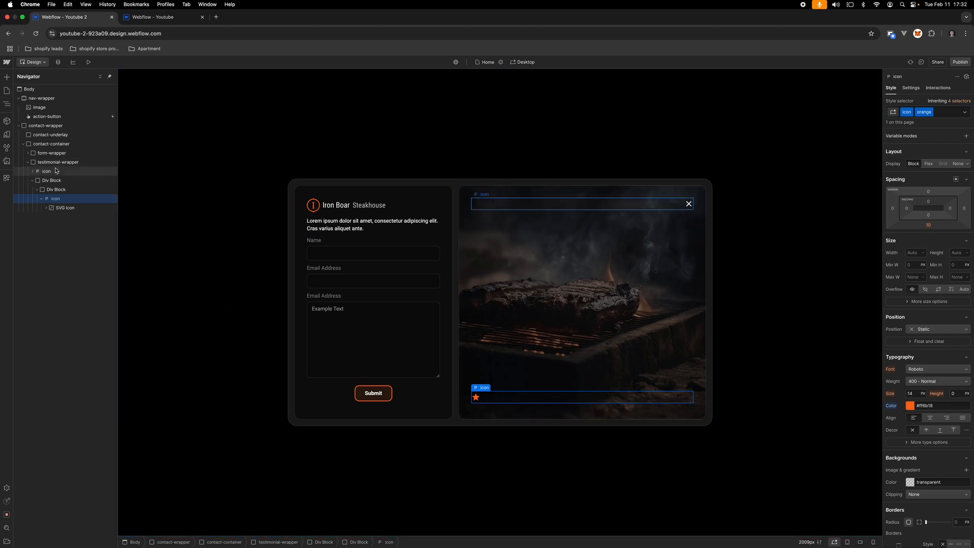
Step: Set the height of the star's SVG Icon to 1.5 rem
click(81, 209)
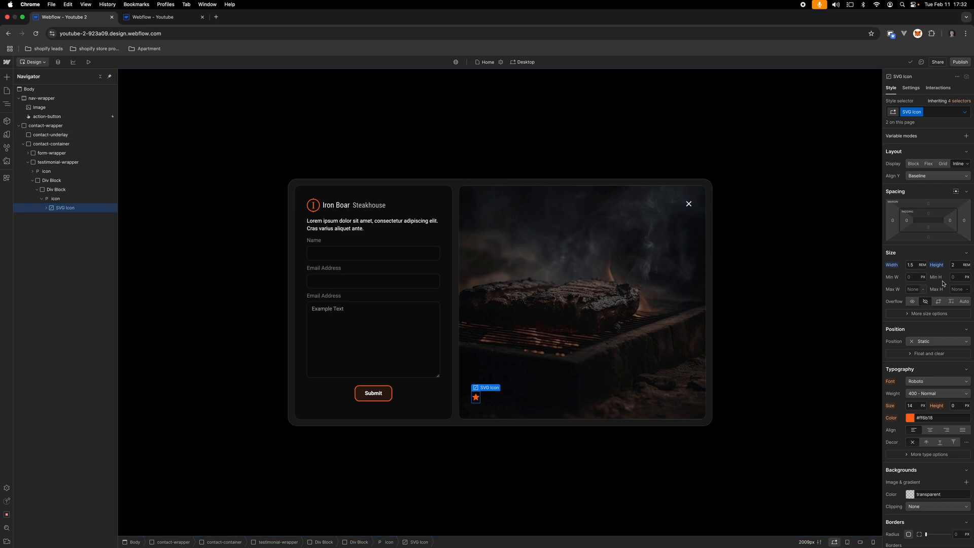
click(957, 265)
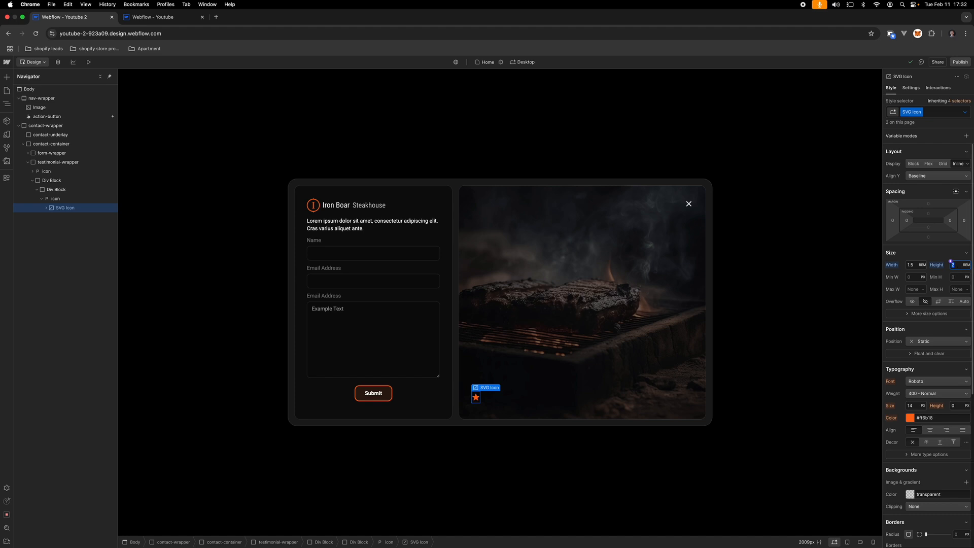
key(Return)
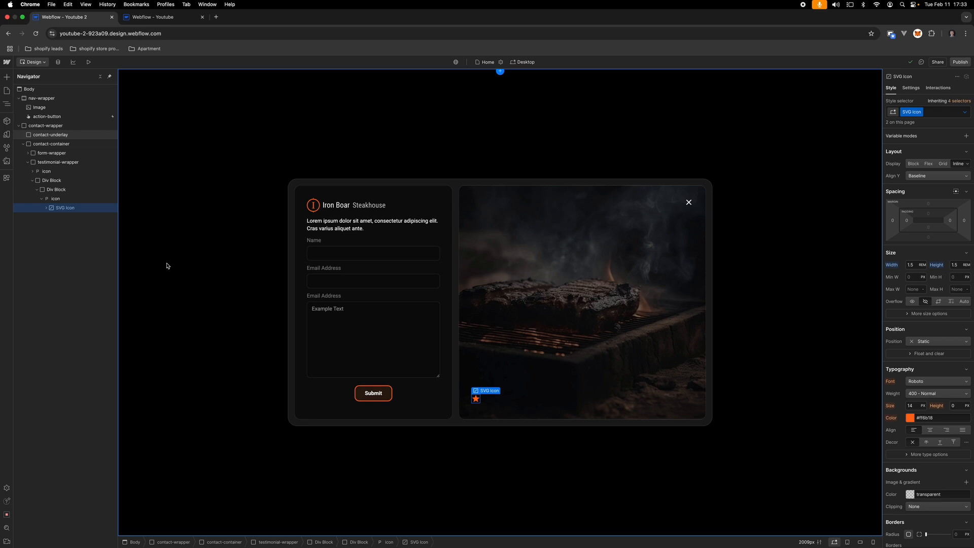
Step: Paste four copies of the orange star icon paragraph into the nested Div Block to make a five-star rating
key(super+v)
key(super+v)
key(super+v)
key(super+v)
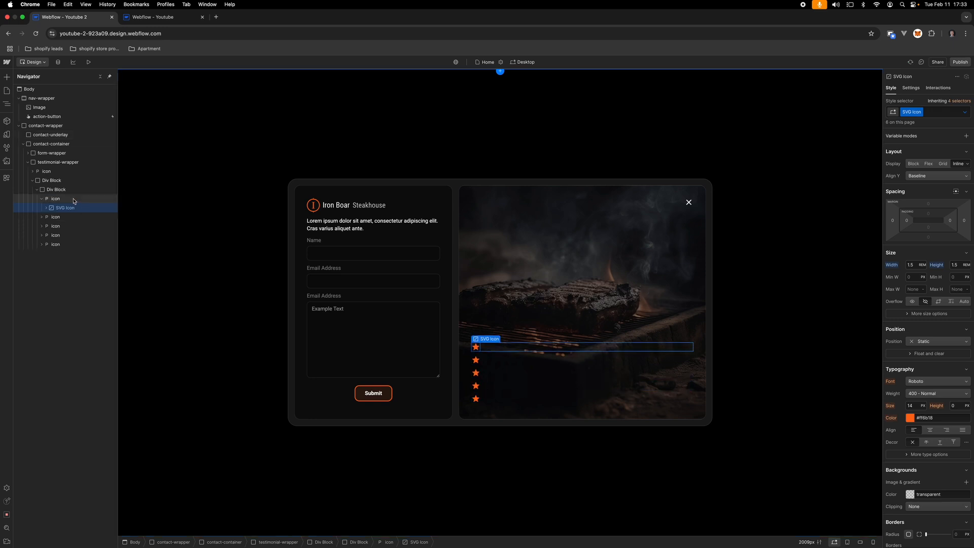
click(41, 198)
Step: Lay out the Div Block holding the stars as a horizontal flex row, aligned left and vertically centred
click(59, 190)
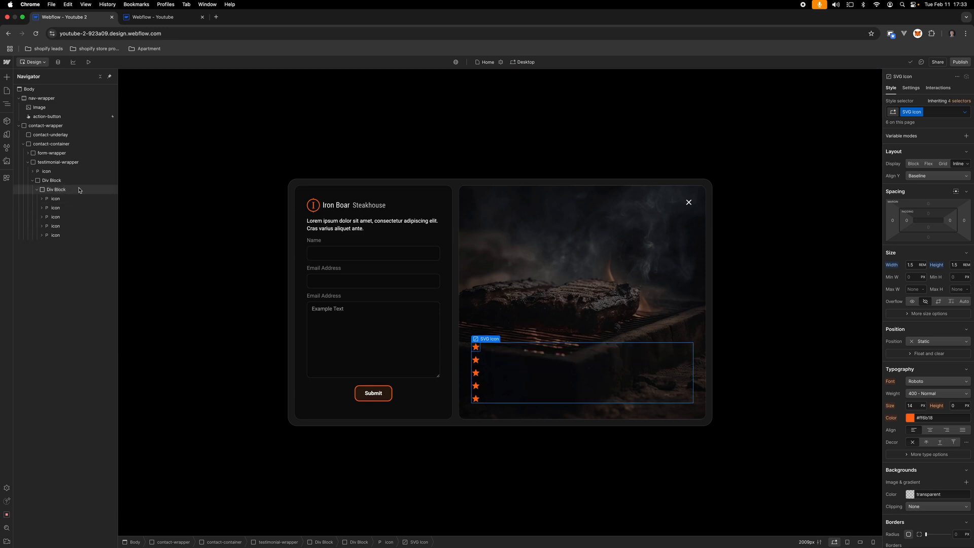
click(928, 164)
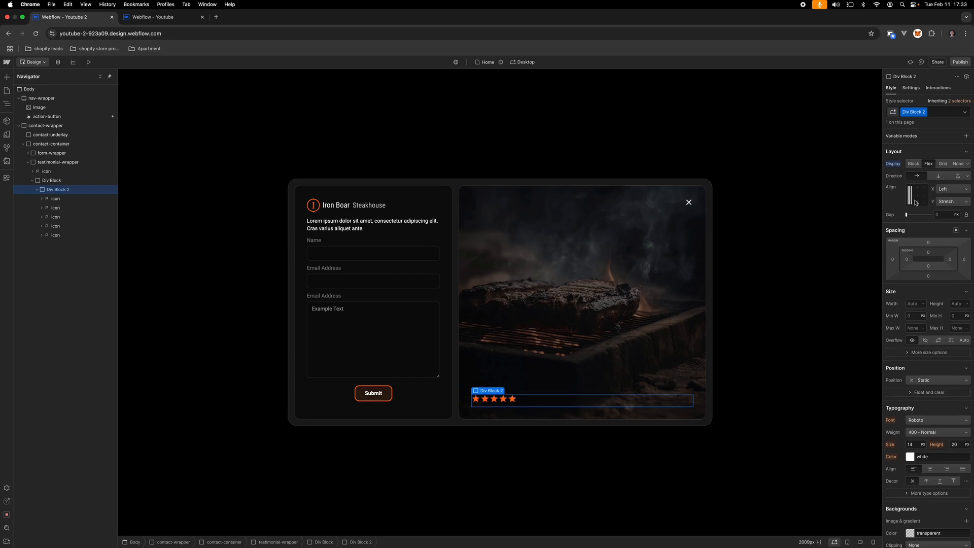
click(917, 176)
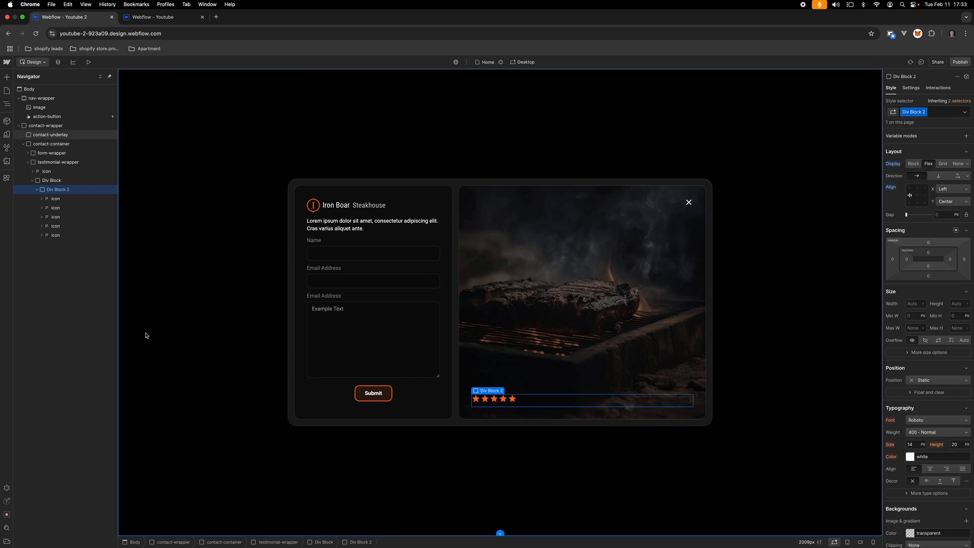
Step: Set the bottom margin of the orange star icon paragraphs to 0
click(72, 199)
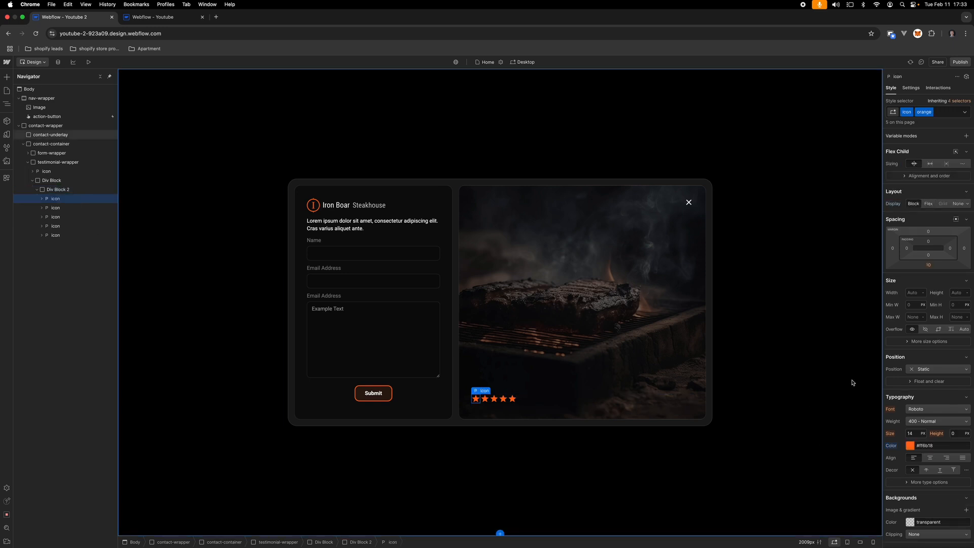
click(929, 265)
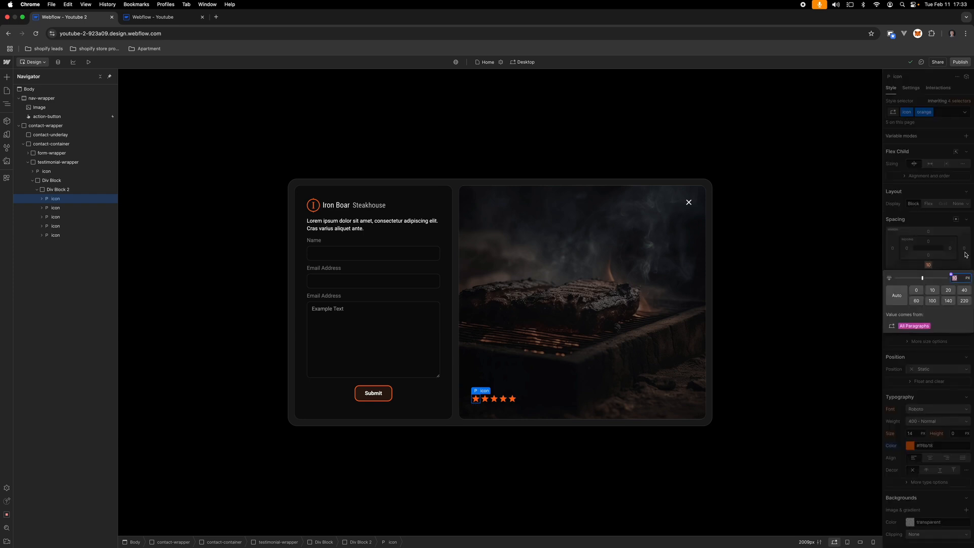
text(0)
key(Return)
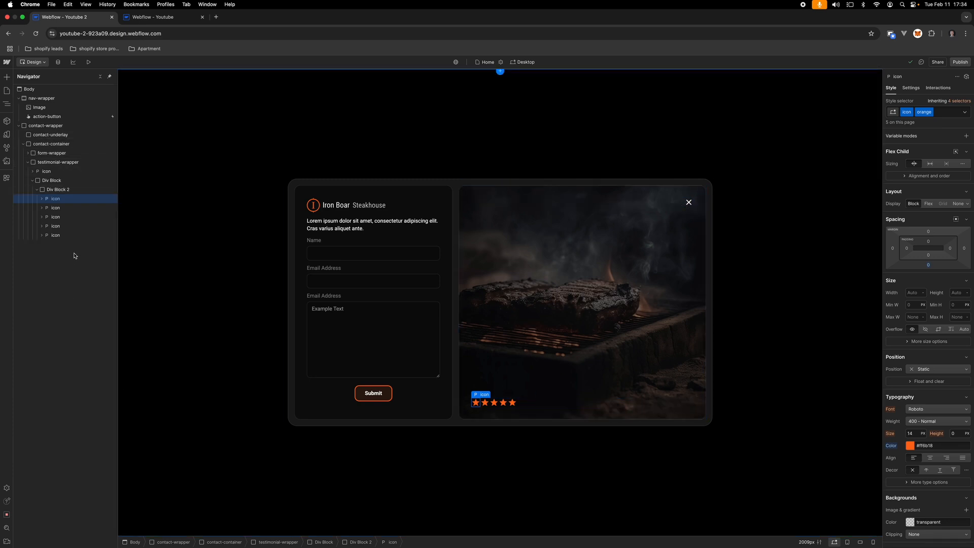
Step: Give the Div Block that wraps the star row a new class named testimonial-container
click(37, 189)
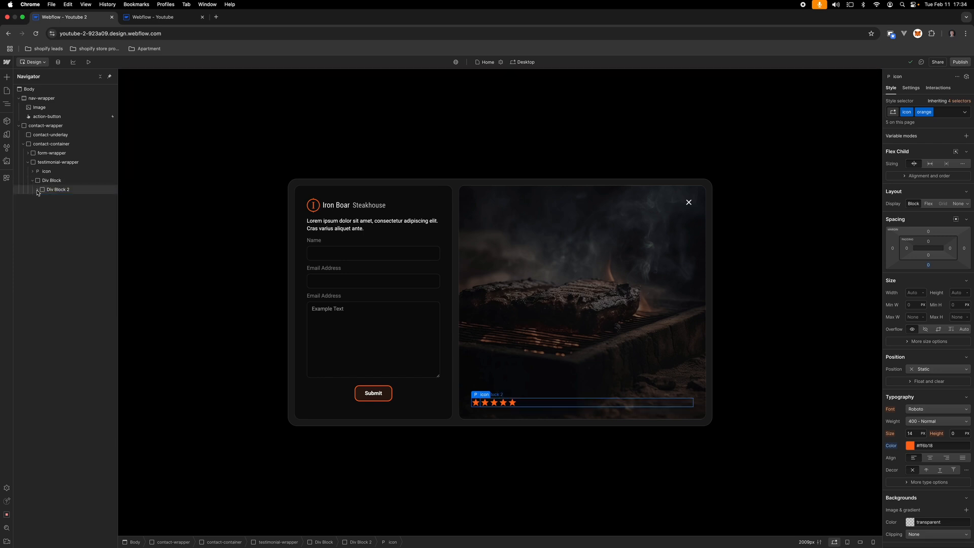
click(46, 182)
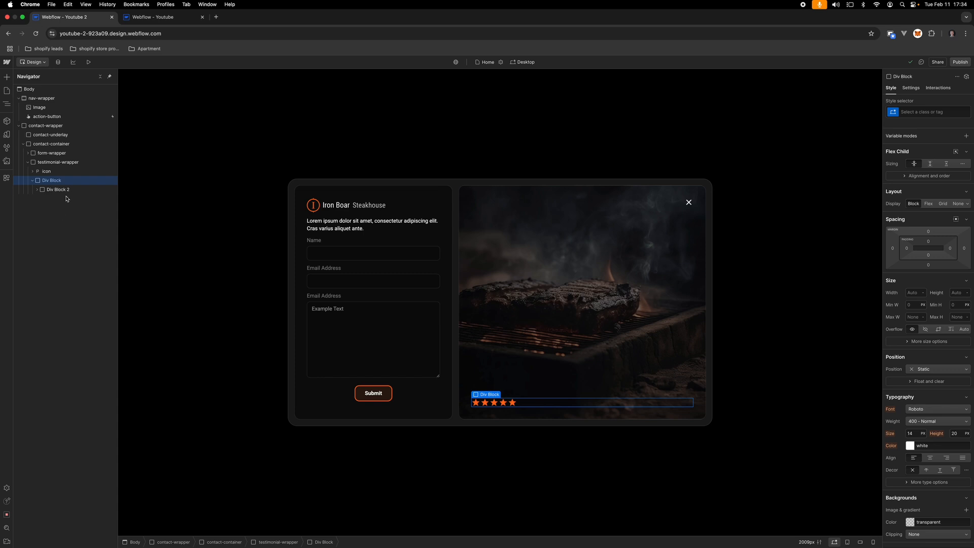
click(938, 110)
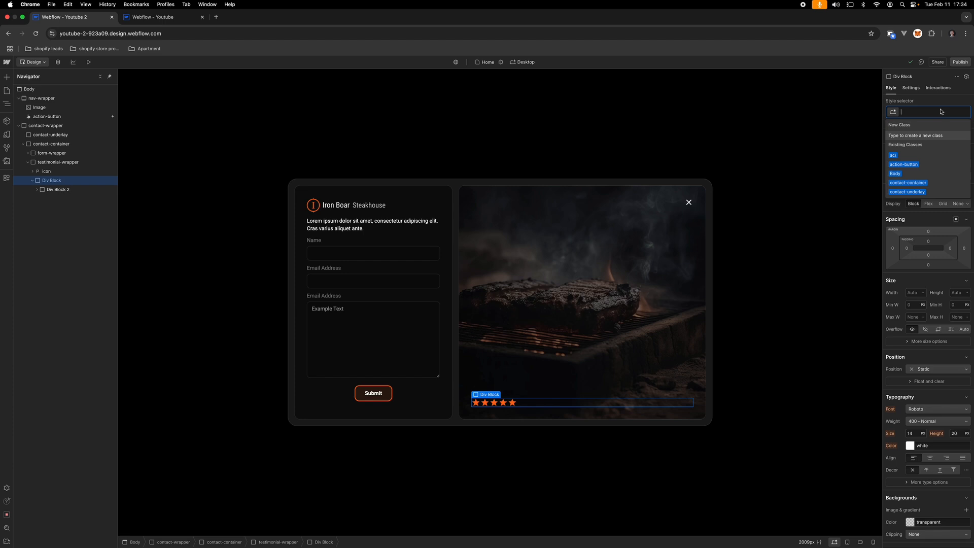
text(testimoni)
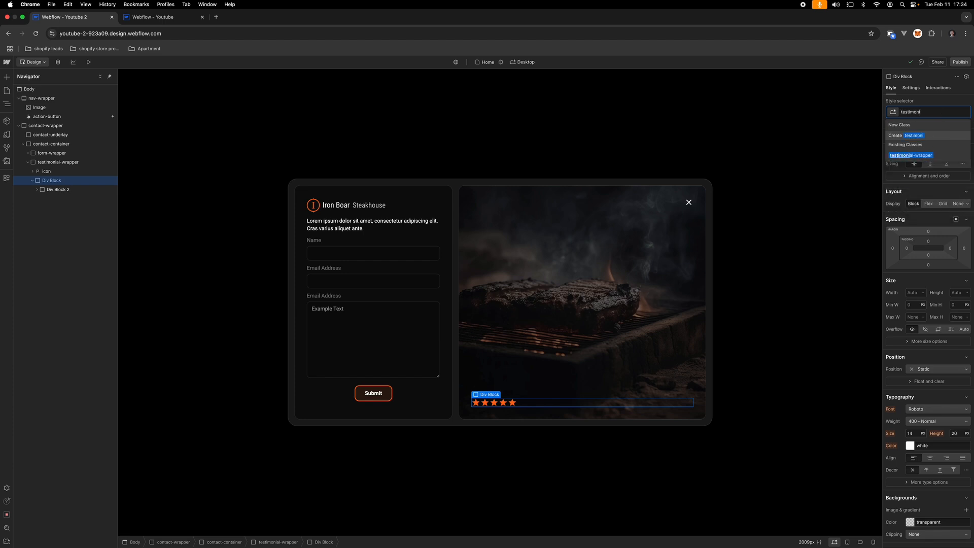
text(al-container)
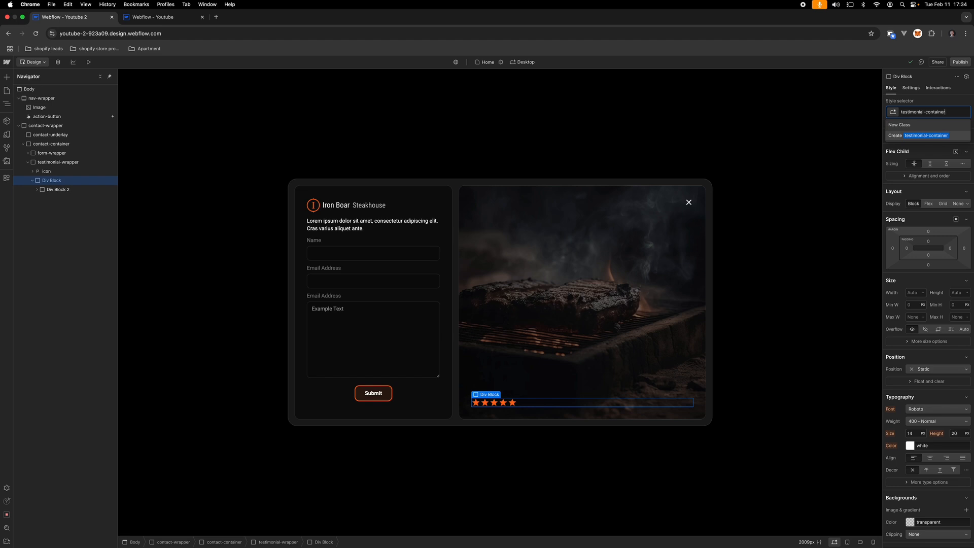
key(Return)
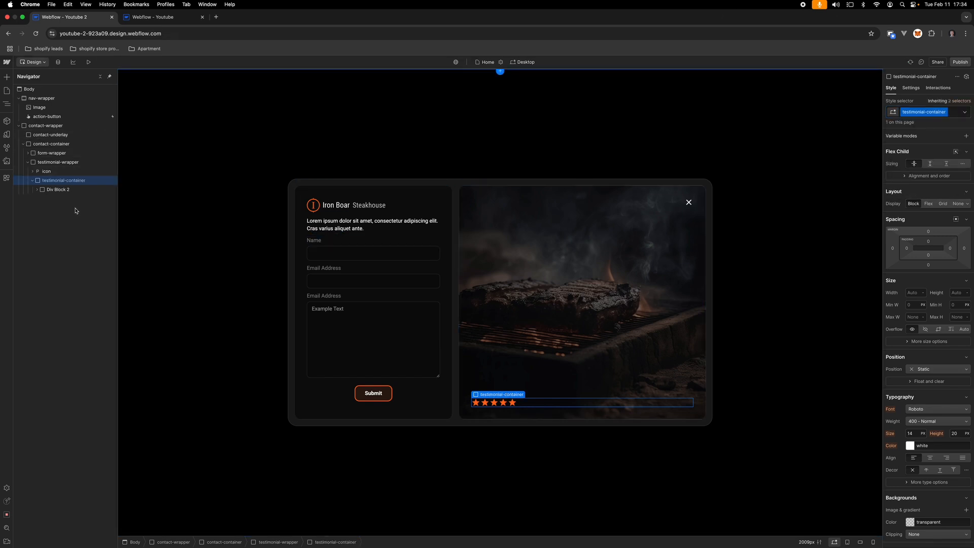
Step: Add a Paragraph element inside testimonial-container, below the star row
key(super+e)
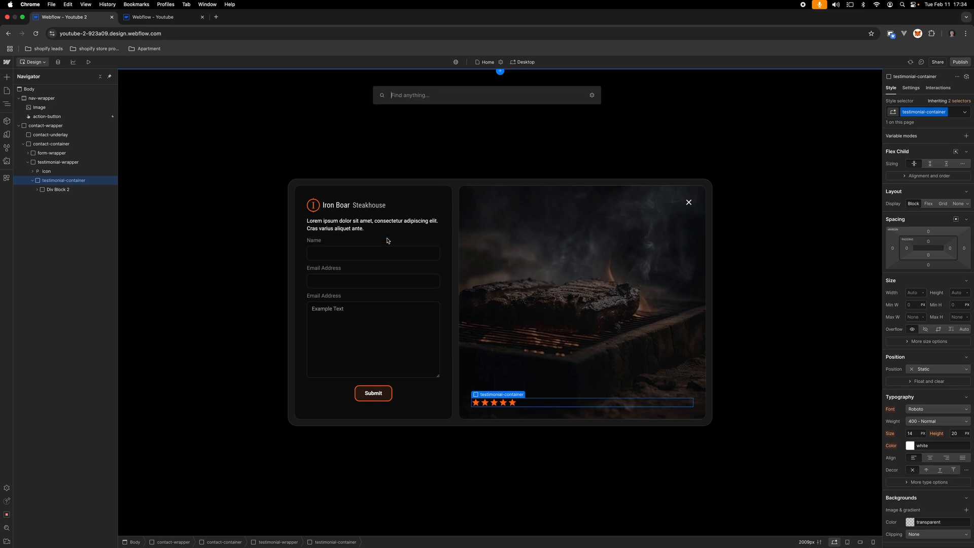
text(par)
key(Return)
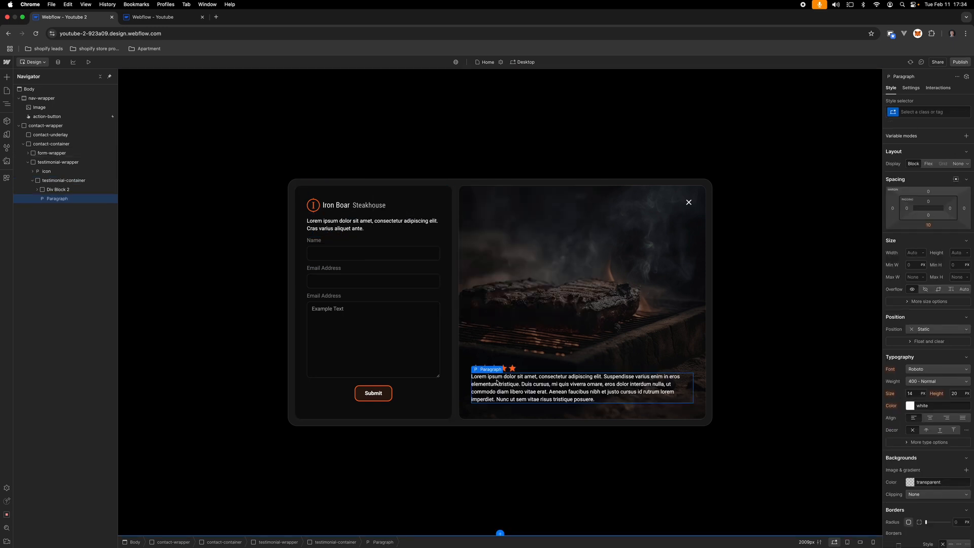
Step: Switch to Affinity Designer and copy the full testimonial text beneath the stars in the desktop mockup
key(ctrl+Right)
click(551, 339)
double_click(549, 338)
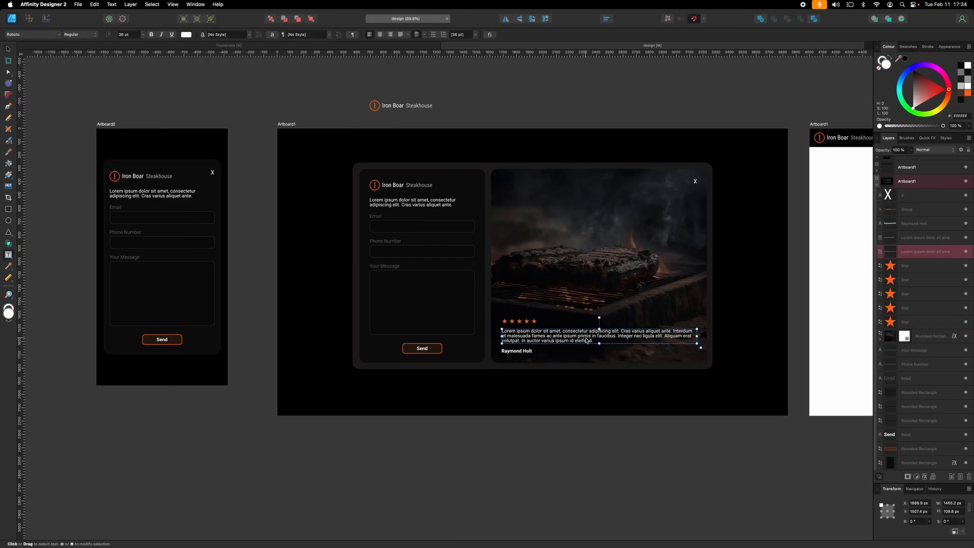
triple_click(588, 340)
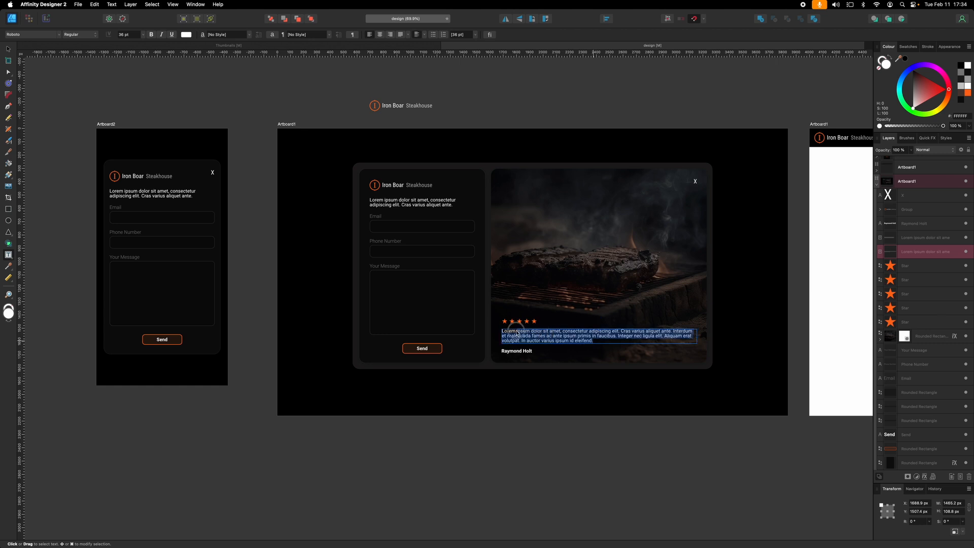
key(super+c)
Step: Return to Webflow and replace the new paragraph's placeholder text with the copied testimonial text
key(ctrl+Left)
double_click(587, 398)
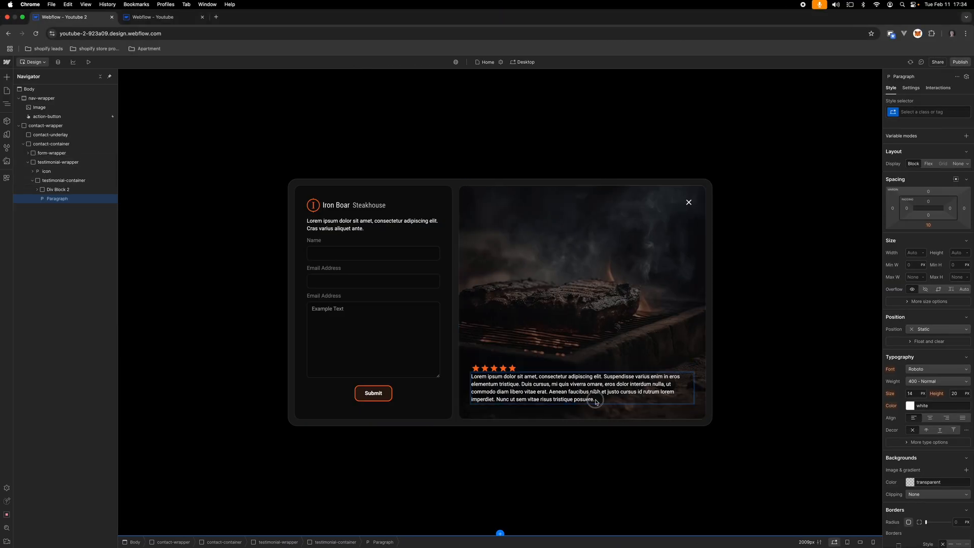
drag(595, 400, 446, 376)
key(super+v)
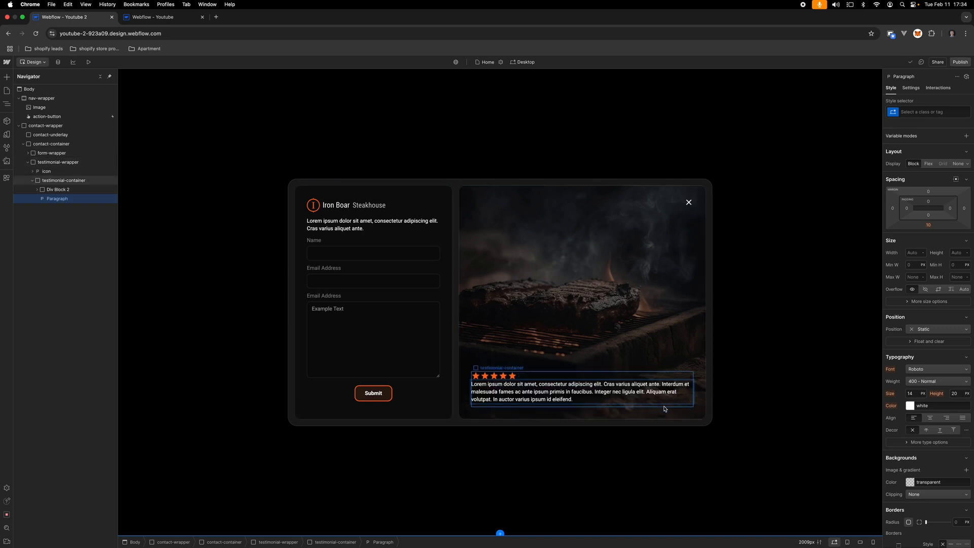
click(762, 443)
Step: Add a Heading element below the testimonial paragraph with its tag set to H6
click(653, 402)
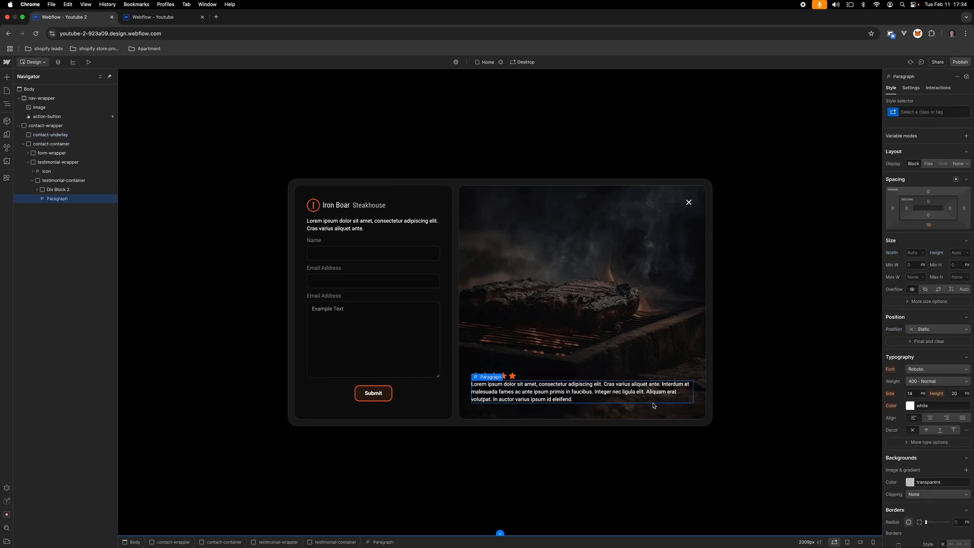
key(super+e)
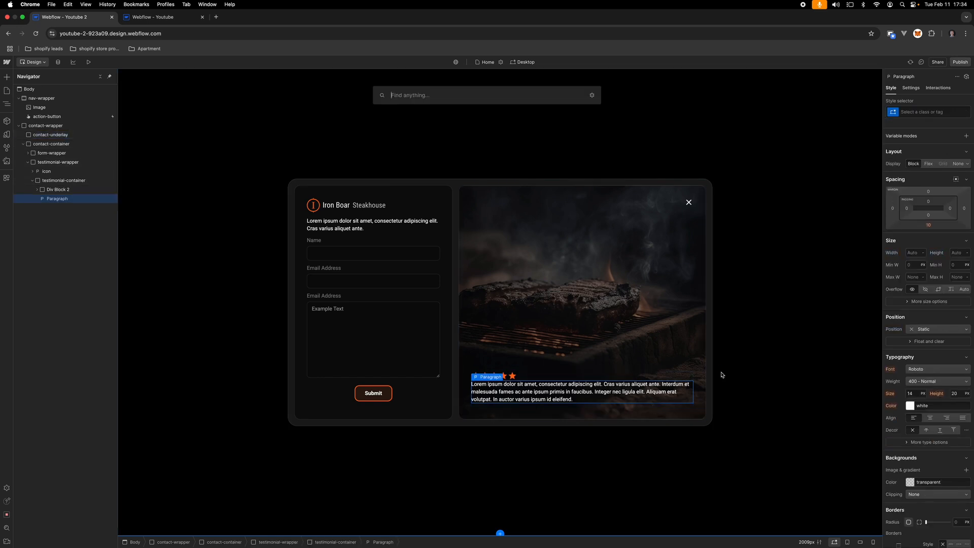
text(hea)
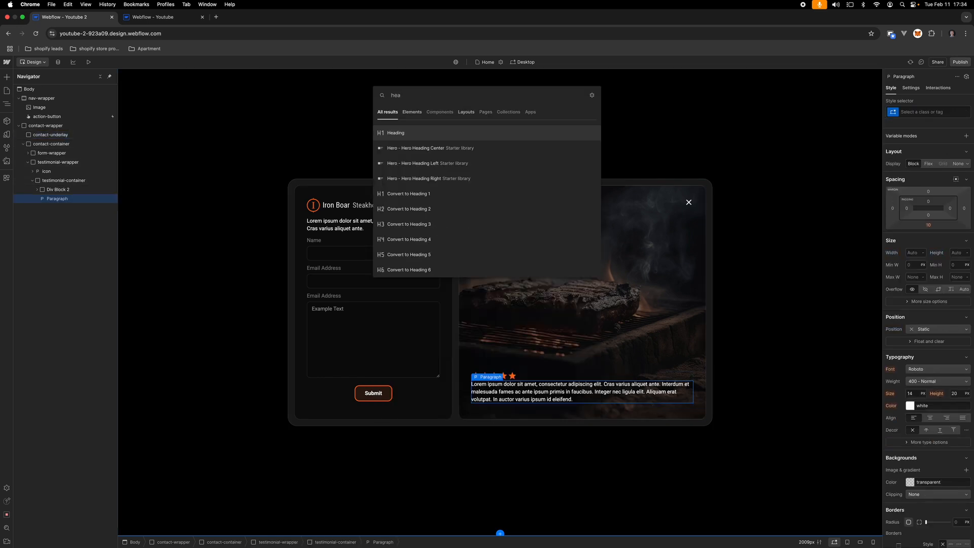
key(Return)
click(555, 426)
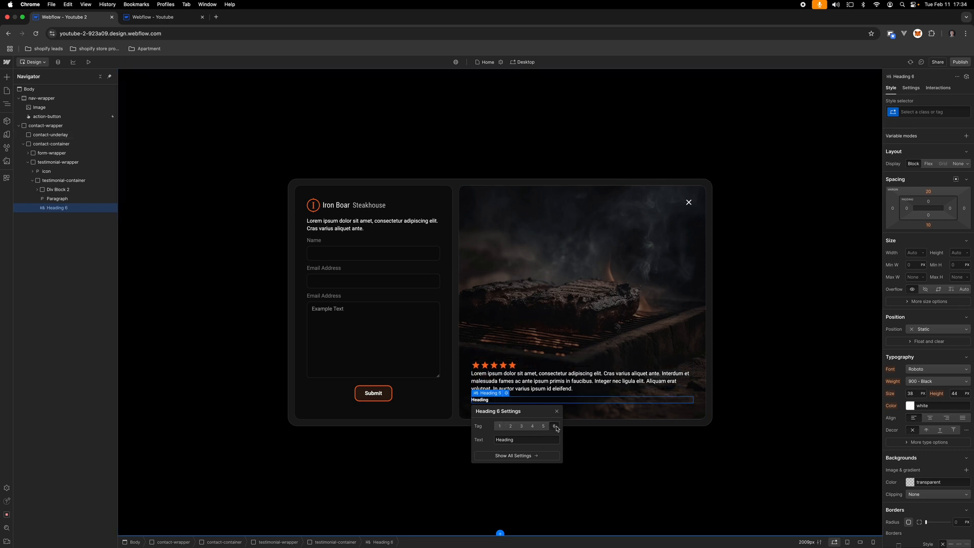
click(557, 411)
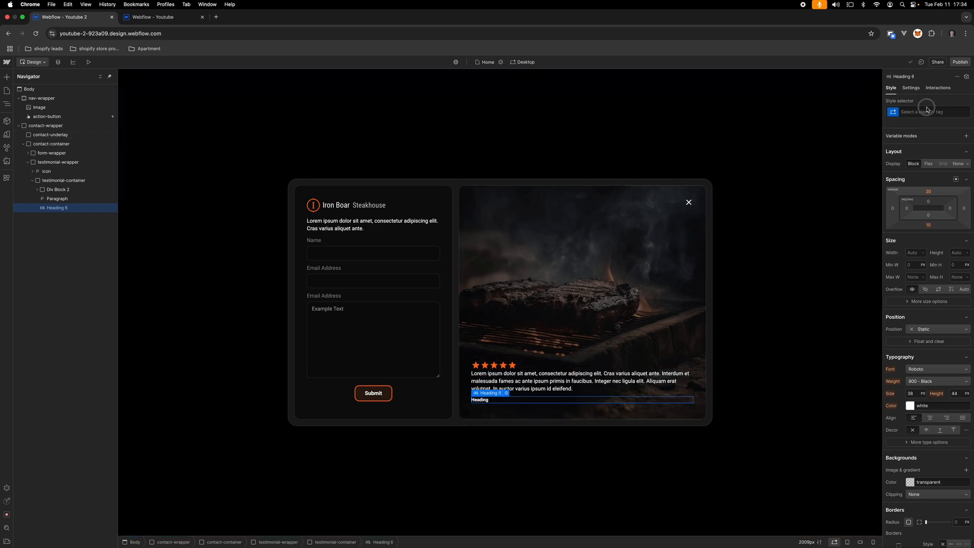
Step: Style the All H6 Headings tag with a 14 px font size and a line height of 1.2
click(927, 109)
click(921, 157)
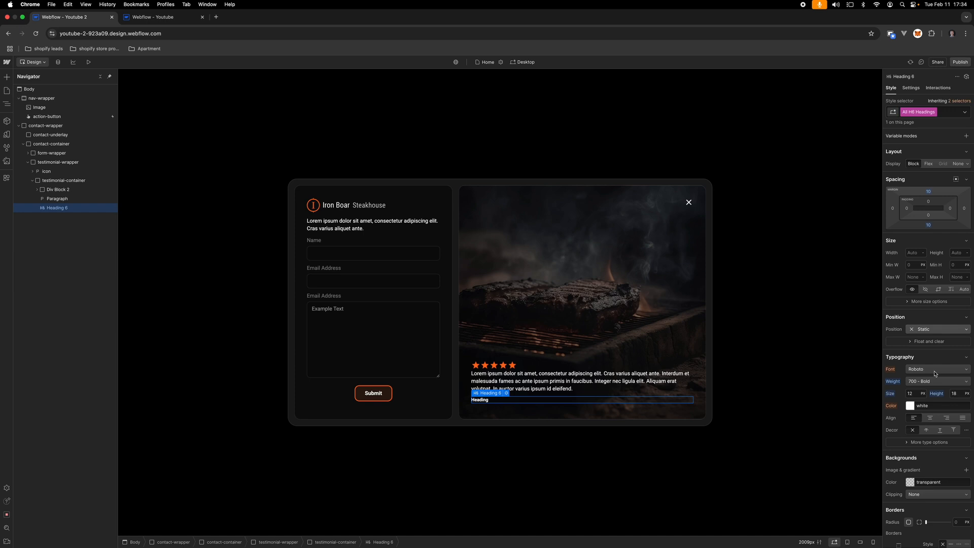
text(14)
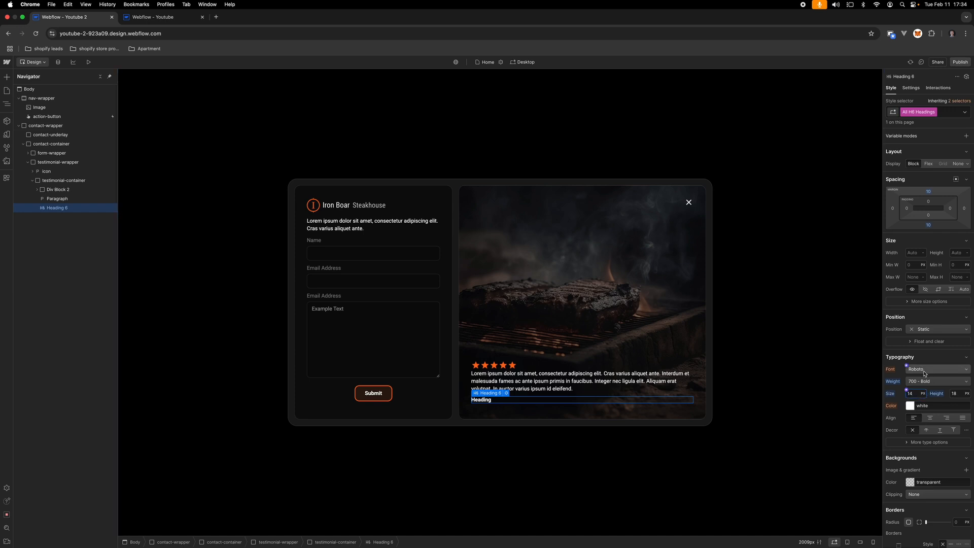
click(959, 395)
key(Return)
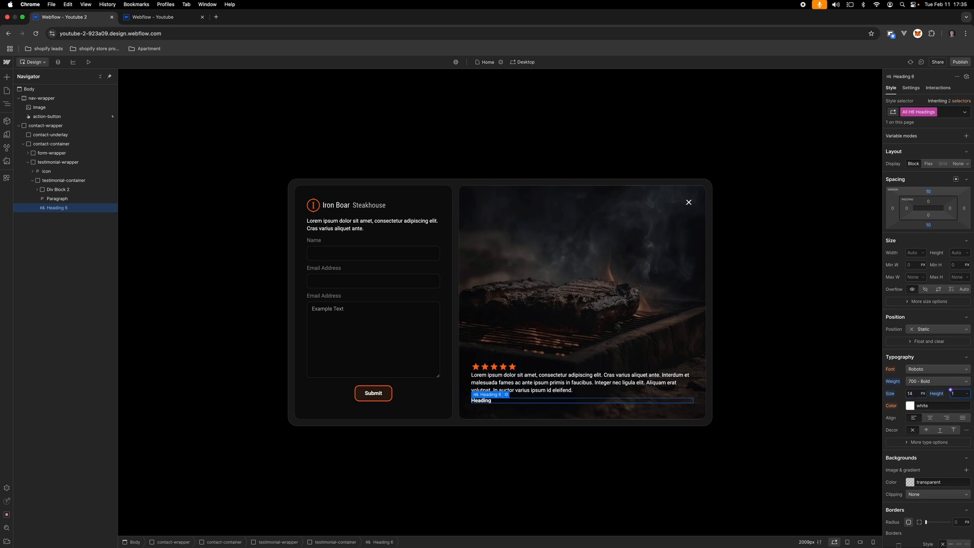
text(.2)
key(Return)
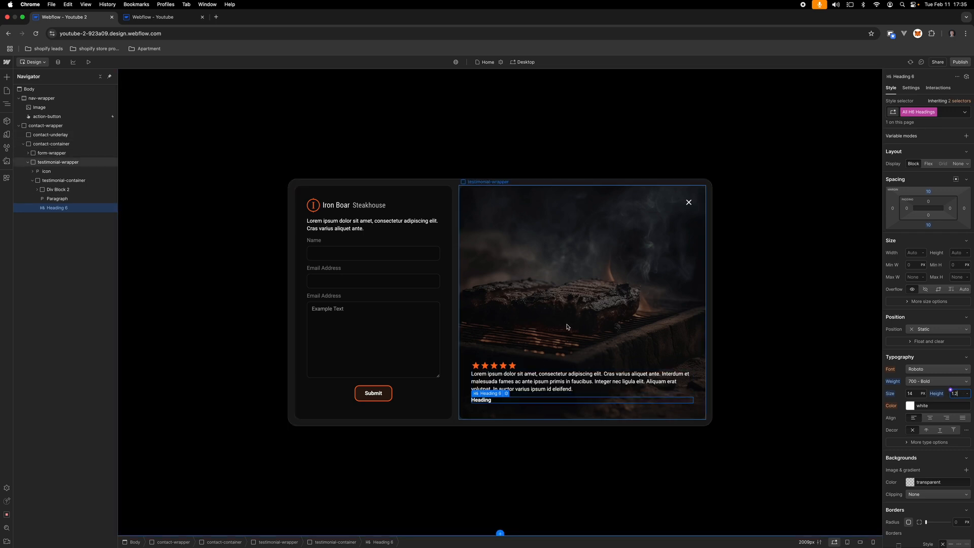
Step: Replace the H6 heading's placeholder text with the reviewer's name taken from the Affinity Designer mockup
click(548, 416)
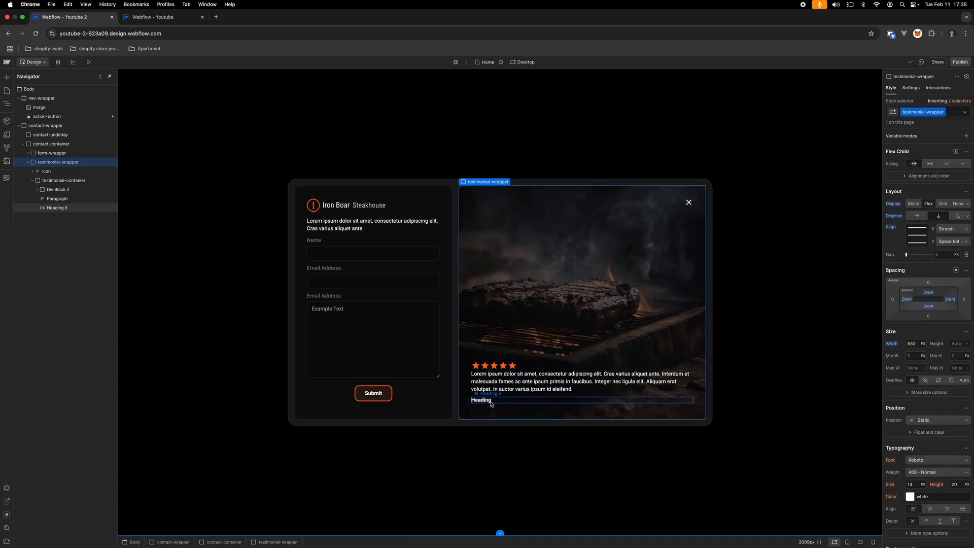
key(ctrl+Right)
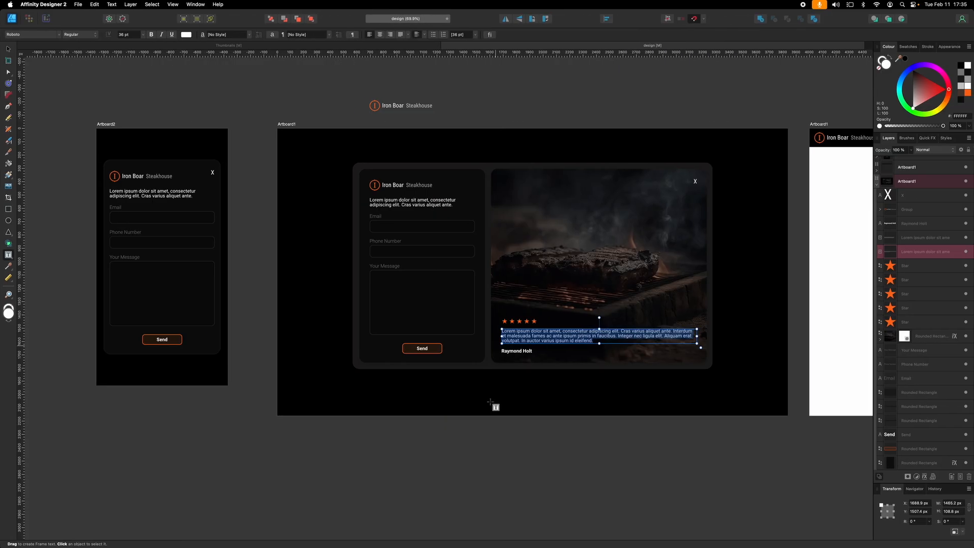
key(Escape)
click(457, 413)
click(516, 352)
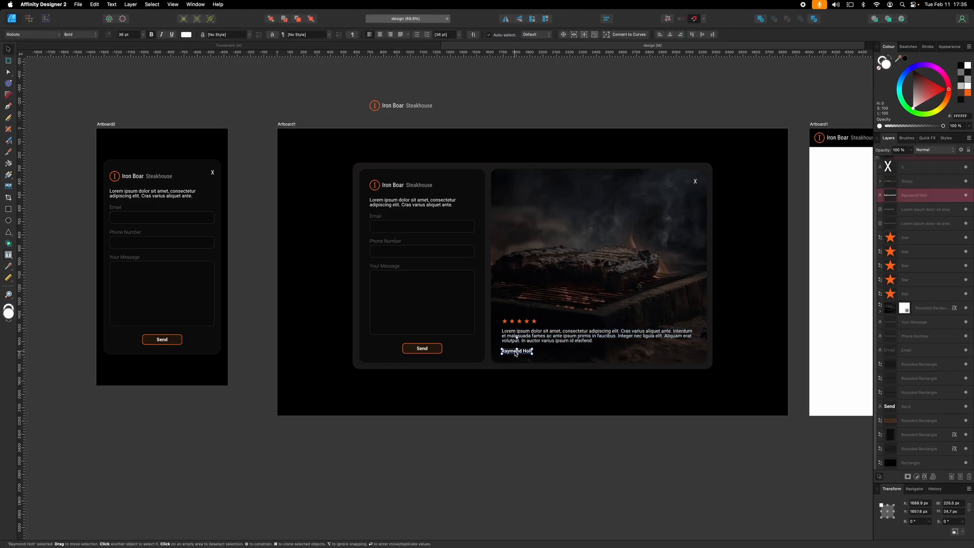
click(532, 337)
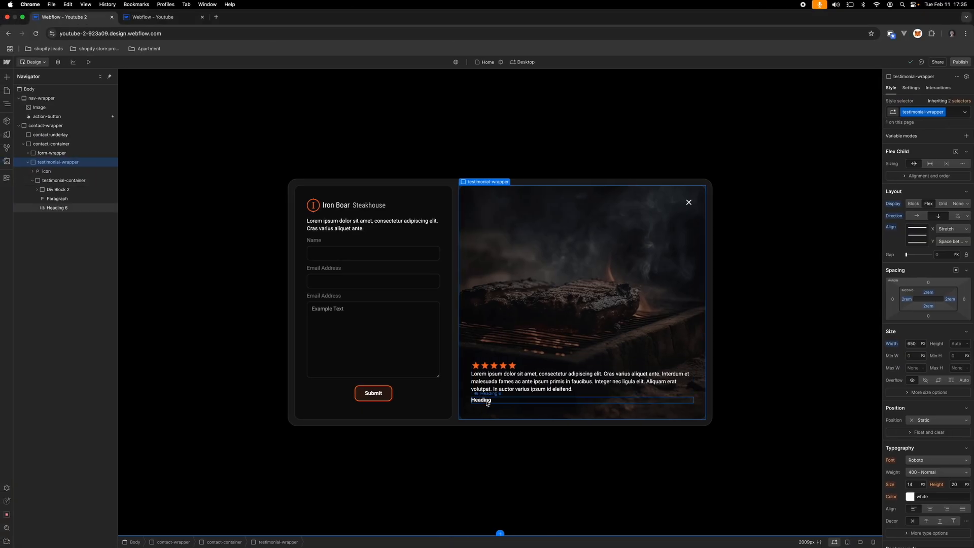
double_click(497, 404)
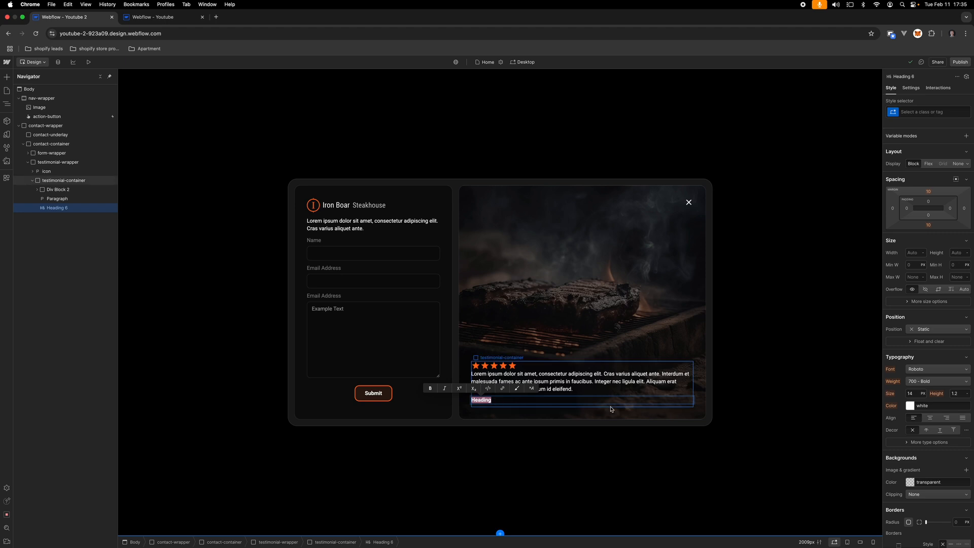
text(Raymond Holt)
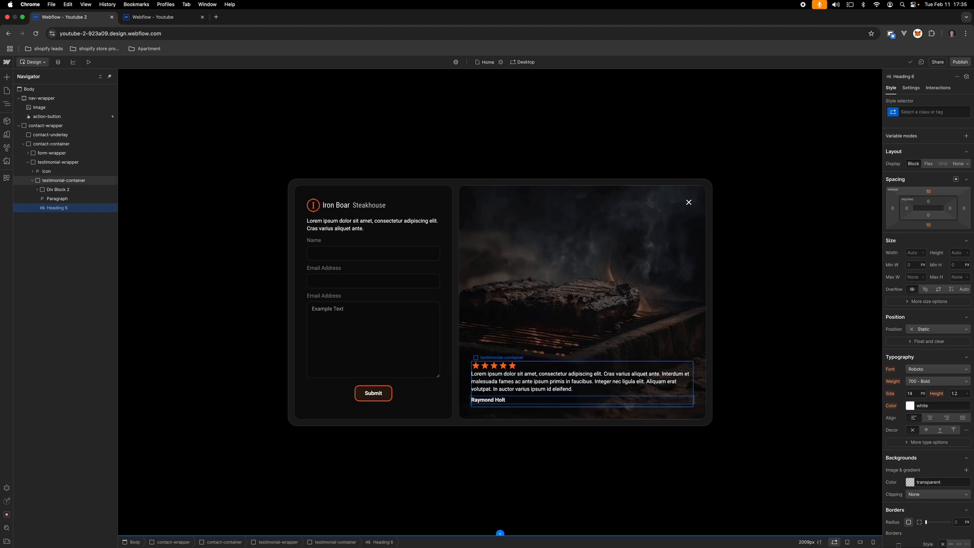
click(674, 313)
click(735, 306)
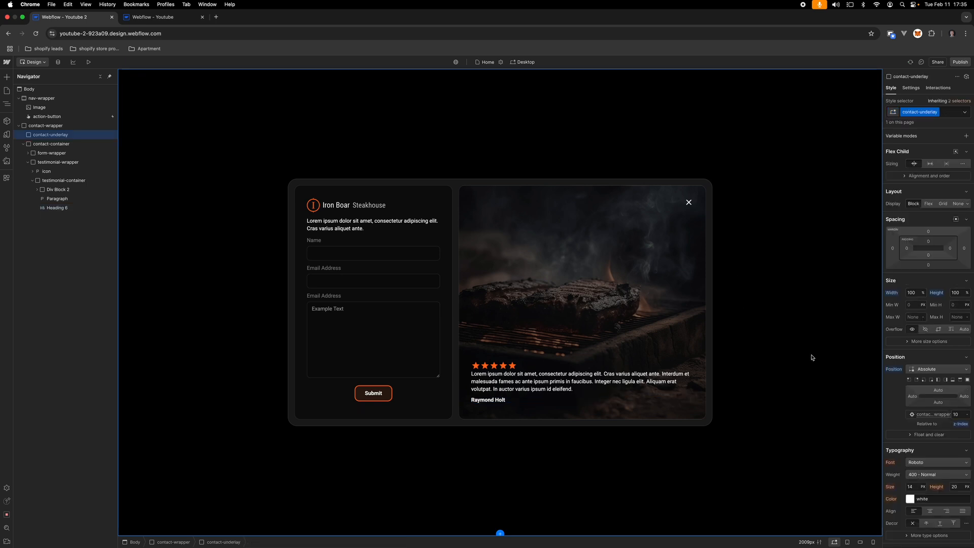
Step: Set the top and bottom margins of the All H6 Headings tag to 0
click(545, 403)
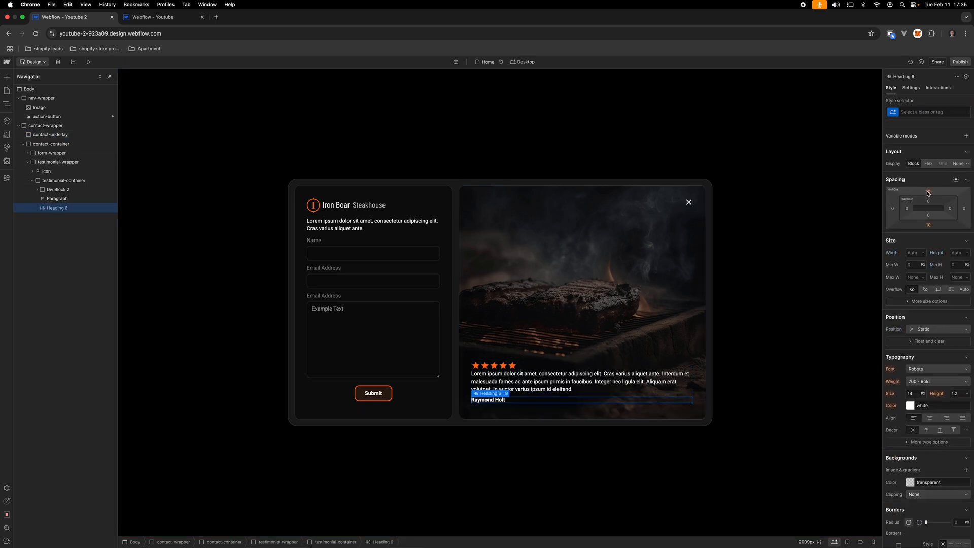
click(919, 113)
click(908, 152)
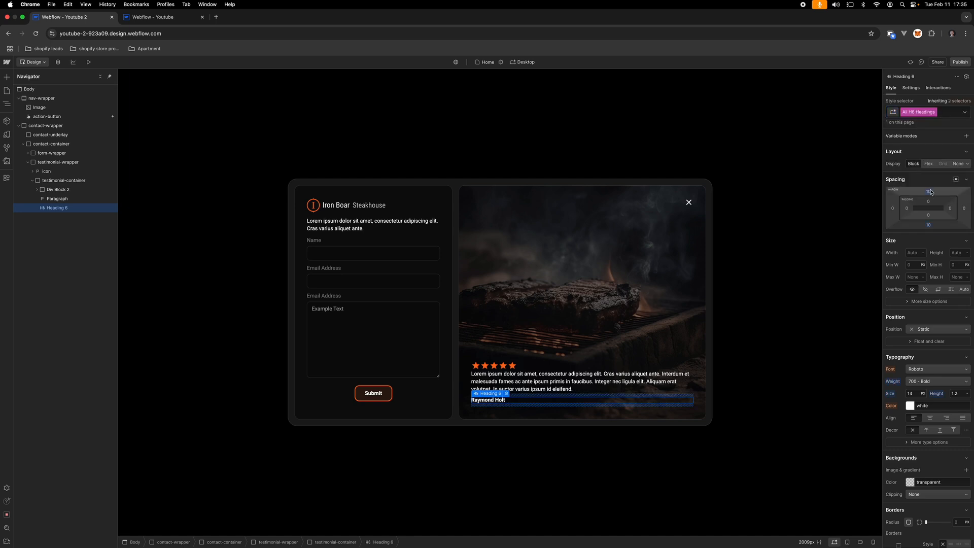
click(929, 192)
click(915, 219)
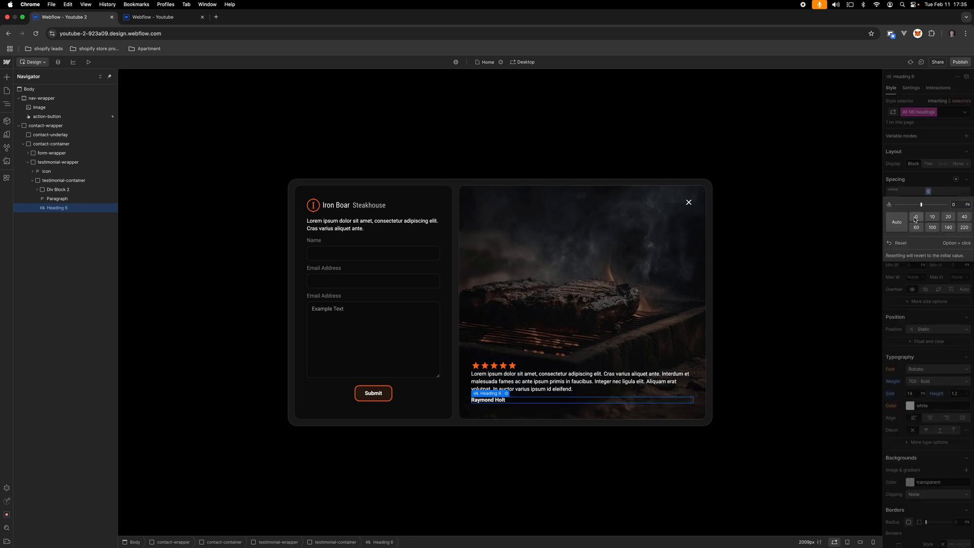
click(931, 180)
click(928, 225)
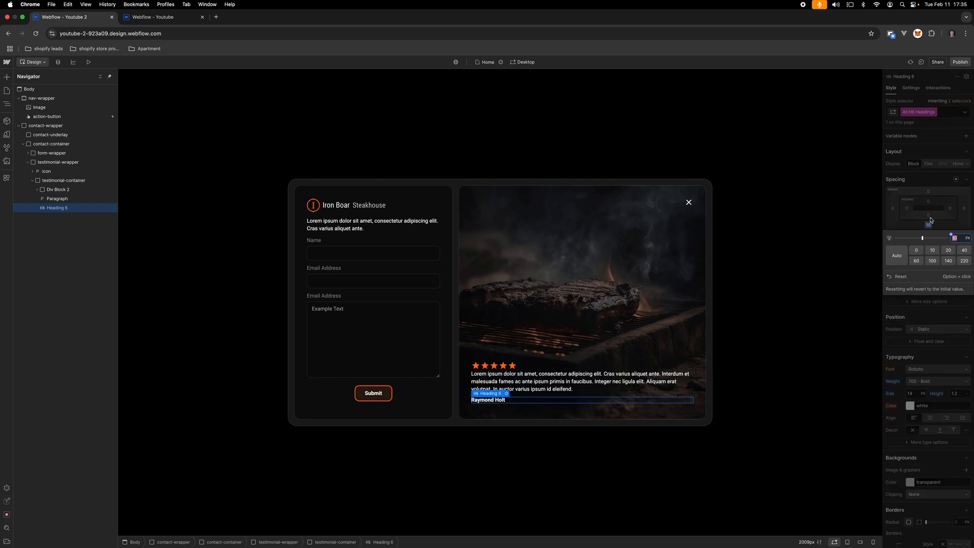
click(919, 251)
click(674, 310)
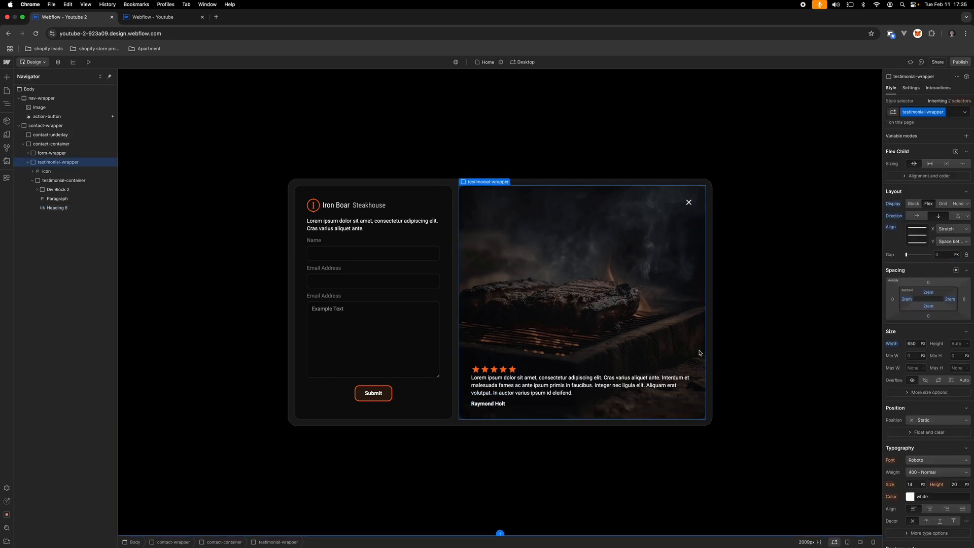
Step: Set the bottom margin of the All Paragraphs tag to 0, starting from the testimonial paragraph
click(582, 394)
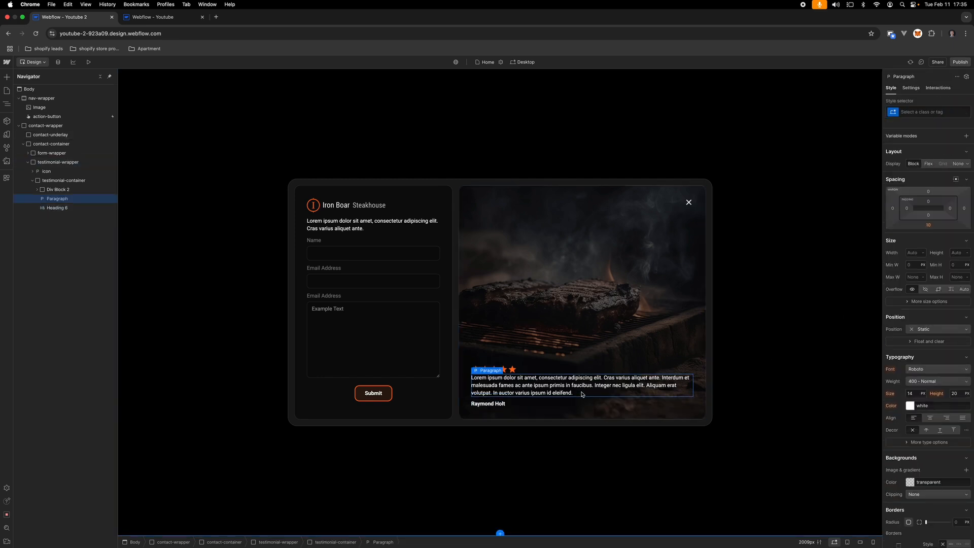
click(911, 112)
click(906, 157)
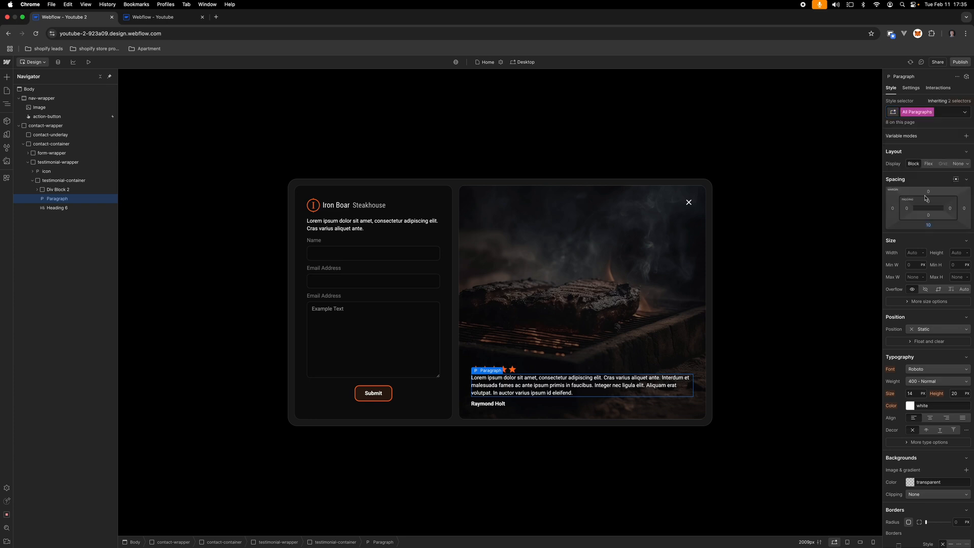
click(933, 229)
click(917, 250)
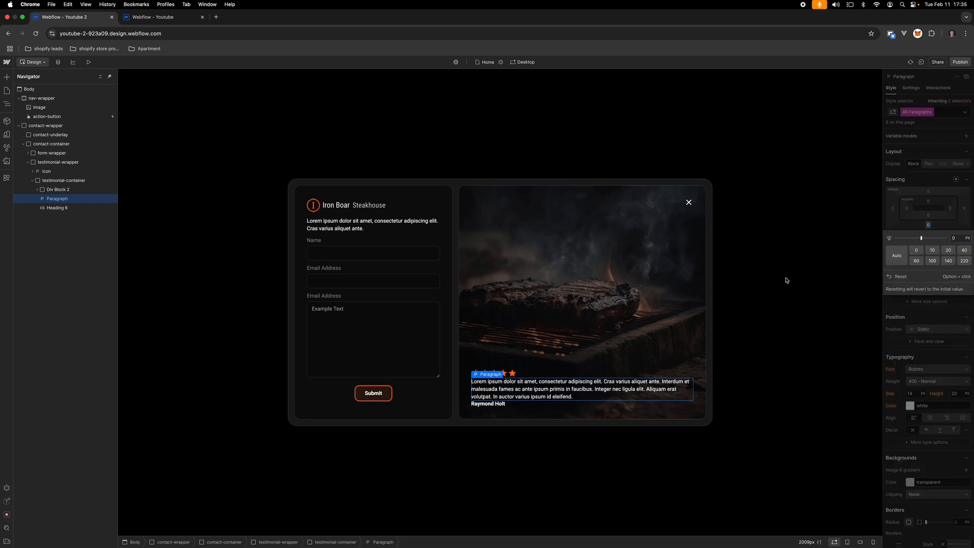
click(726, 303)
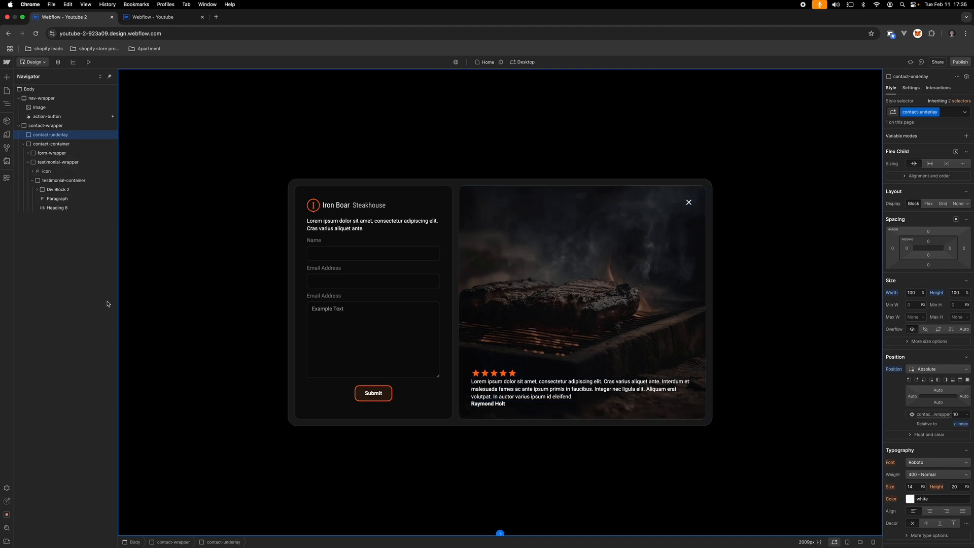
Step: Give the testimonial-container a vertical flex layout with a 0.5 rem gap between its children
click(28, 162)
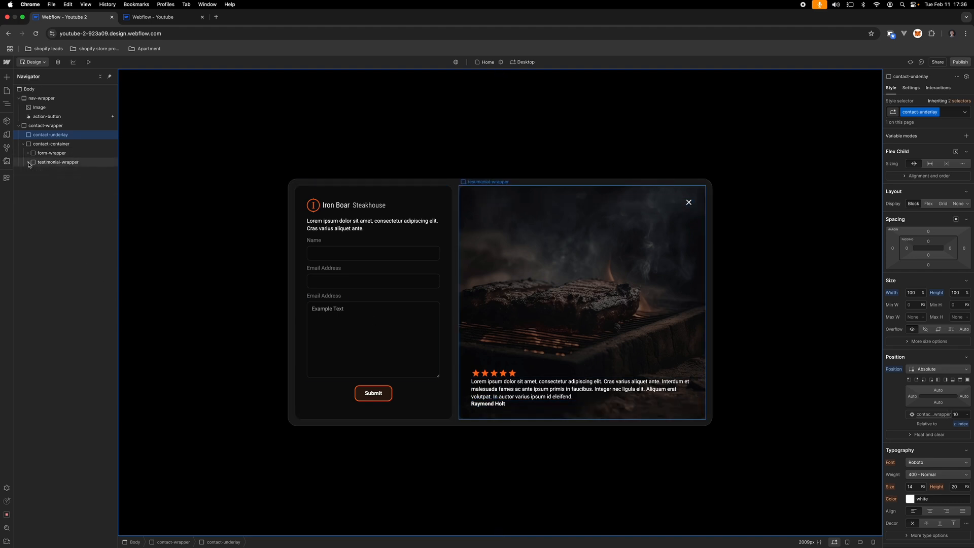
click(54, 166)
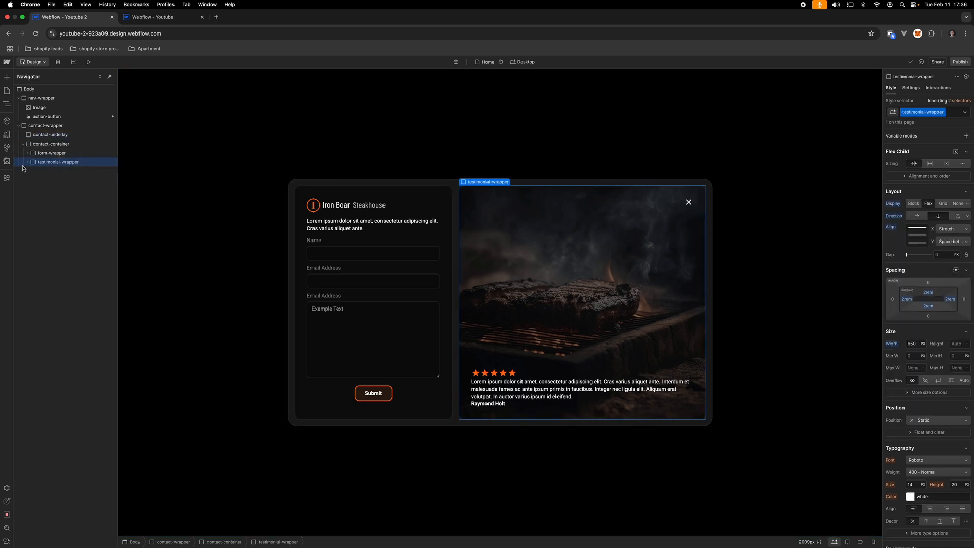
click(28, 162)
click(60, 181)
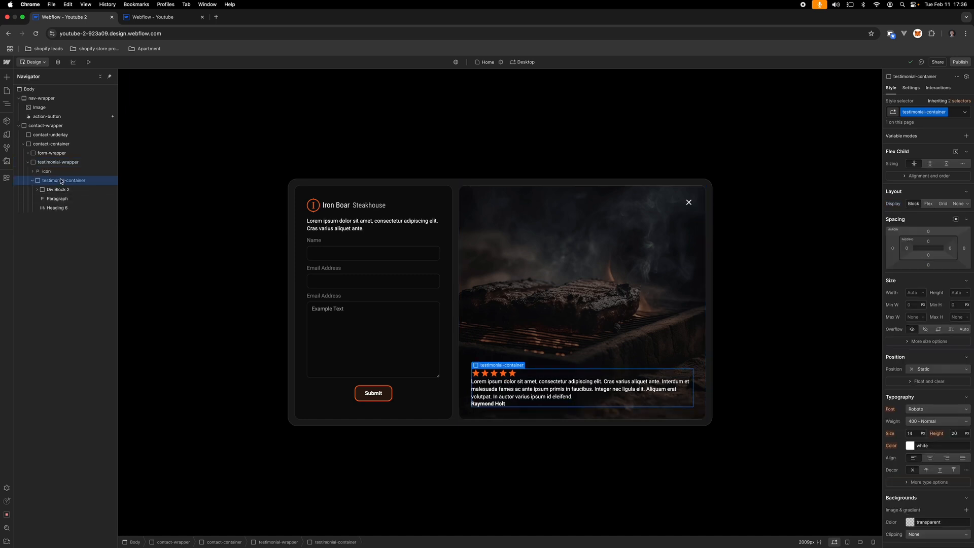
click(929, 203)
click(940, 216)
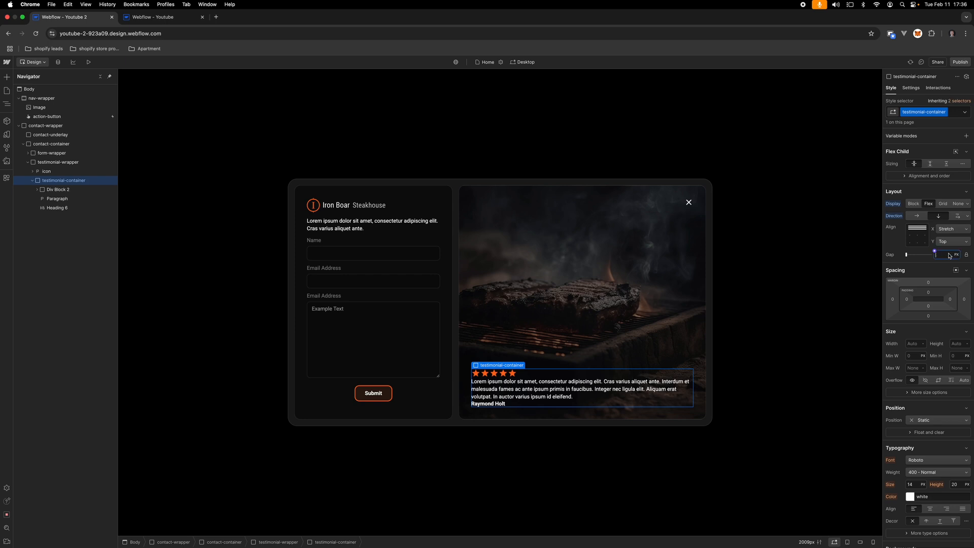
text(rem)
key(Return)
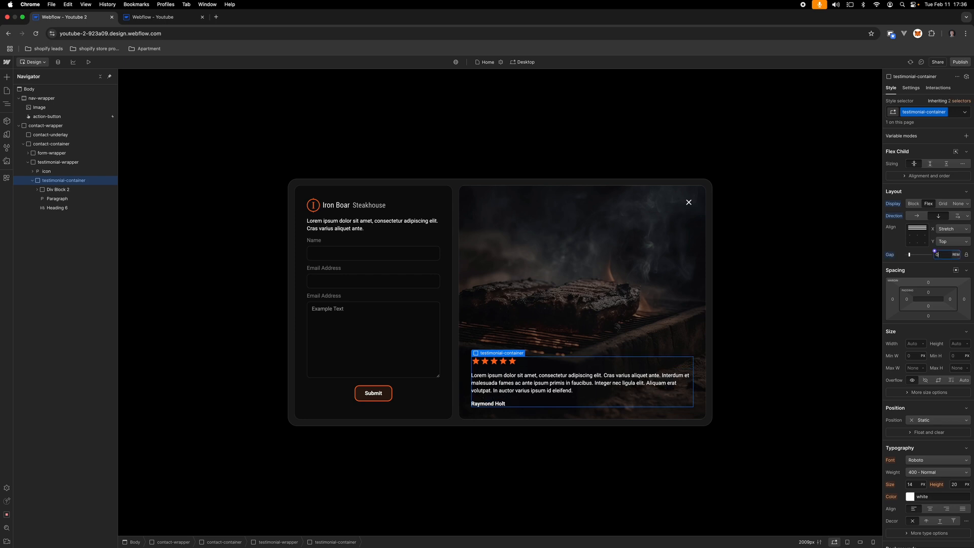
text(0.5)
key(Return)
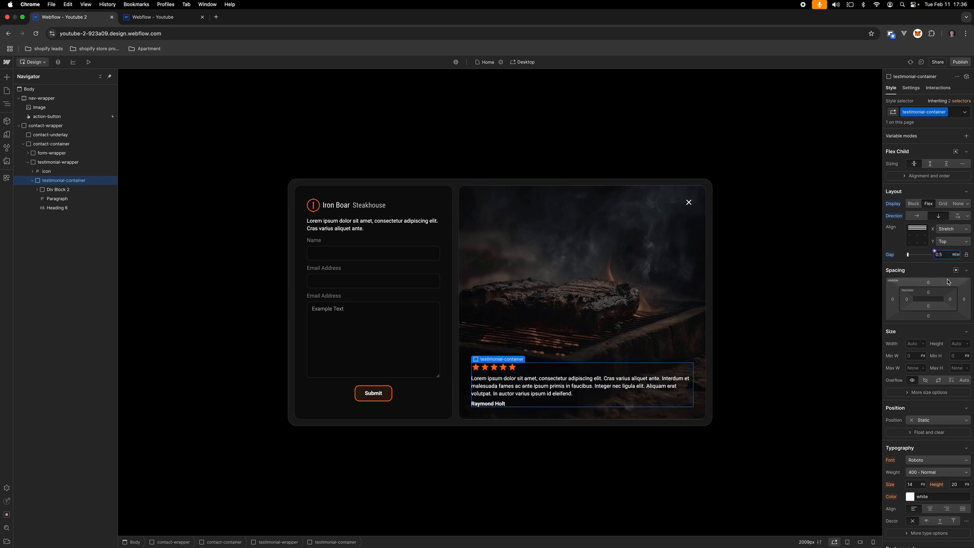
click(825, 361)
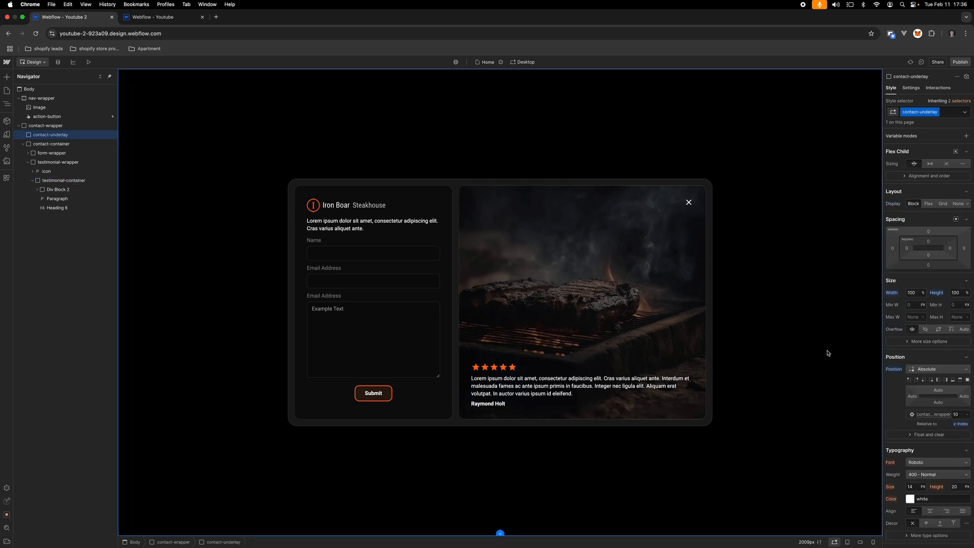
Step: Increase the testimonial-container's gap to space the stars, review text and reviewer name further apart
click(76, 181)
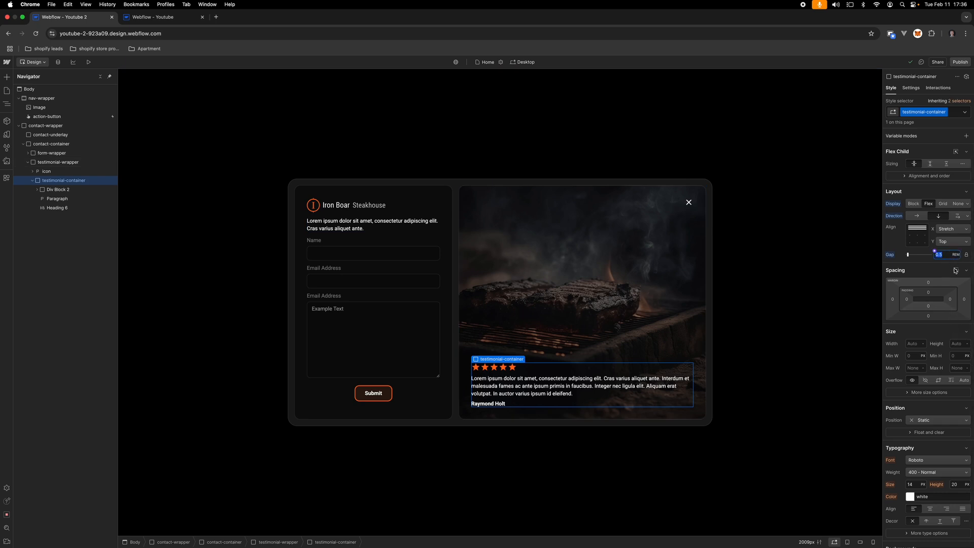
key(Up)
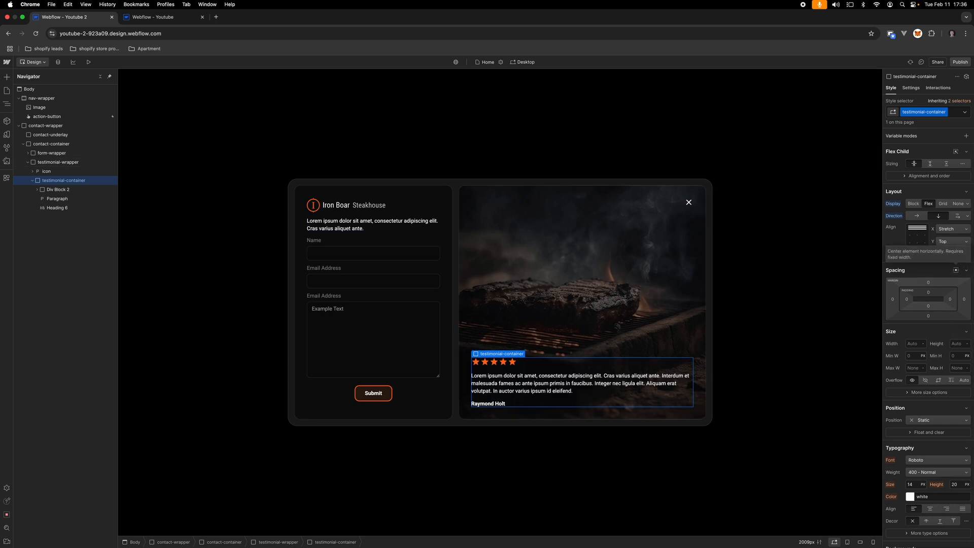
click(789, 370)
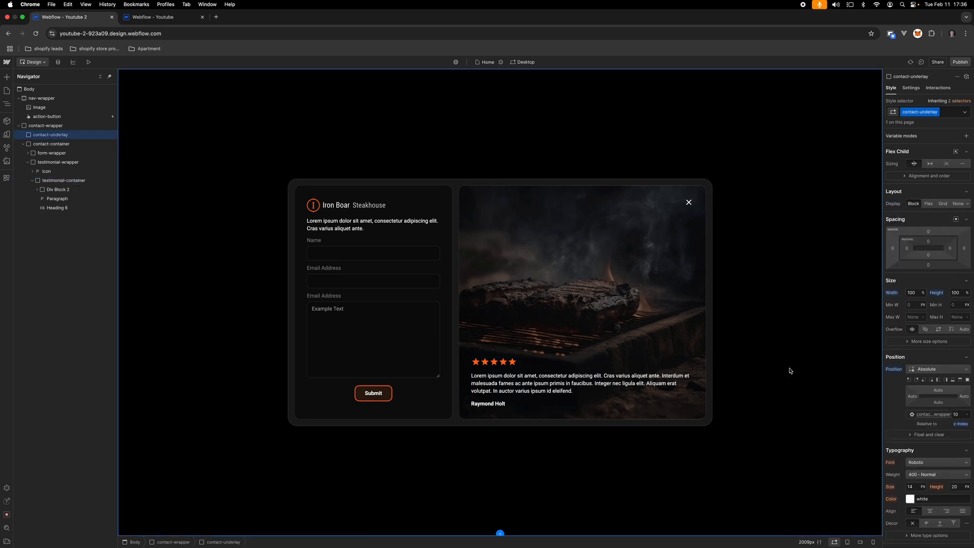
Step: Add the combo class clickable to the close icon's SVG Icon element and set its cursor to pointer
click(688, 202)
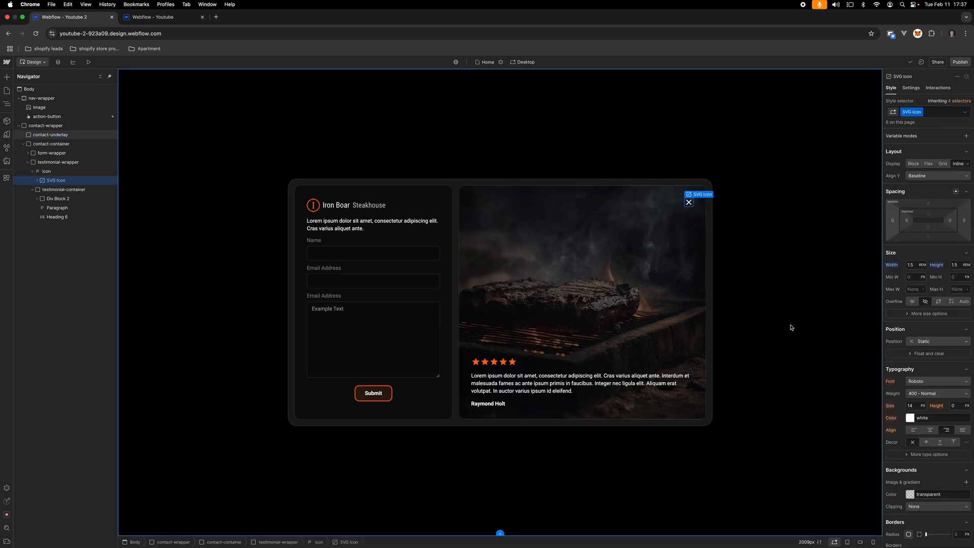
click(937, 110)
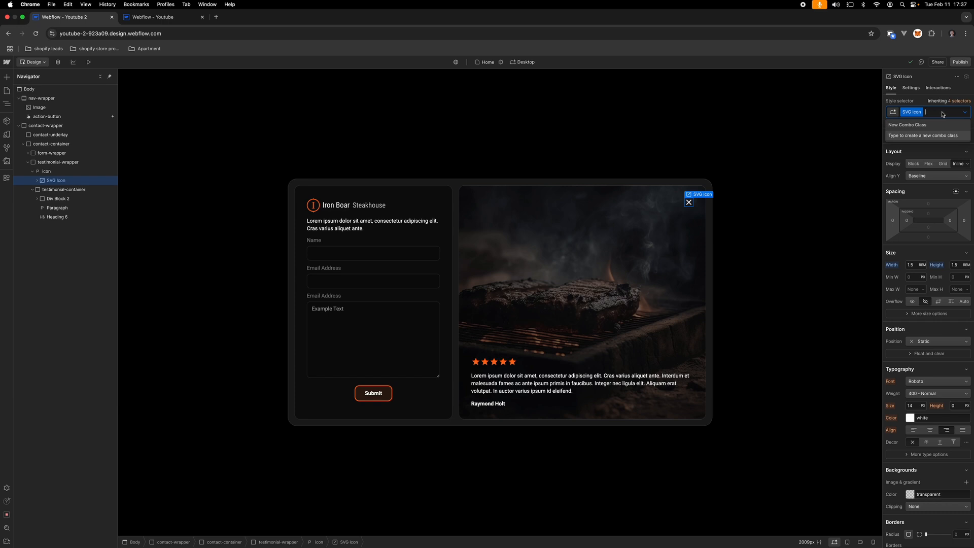
text(clickable)
key(Return)
scroll(965, 283, down, 5)
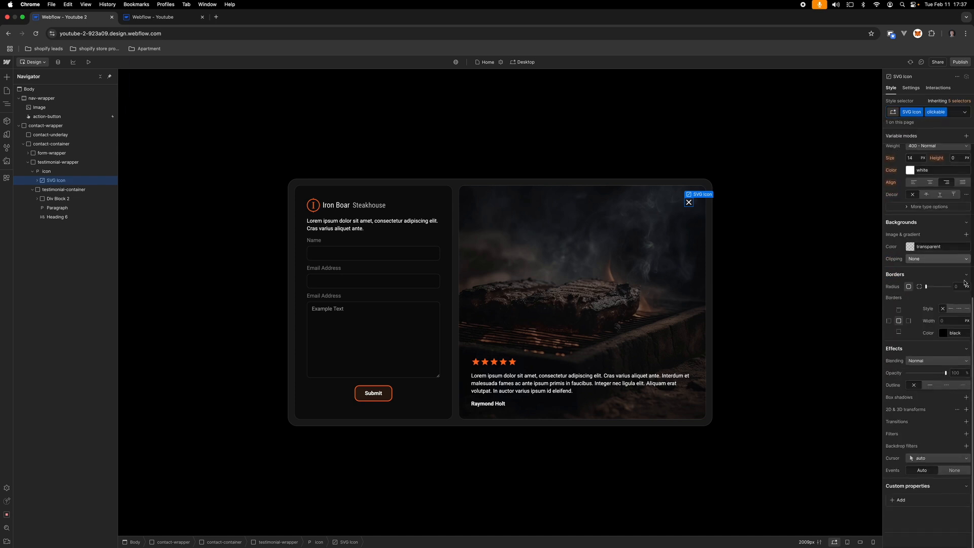
click(948, 459)
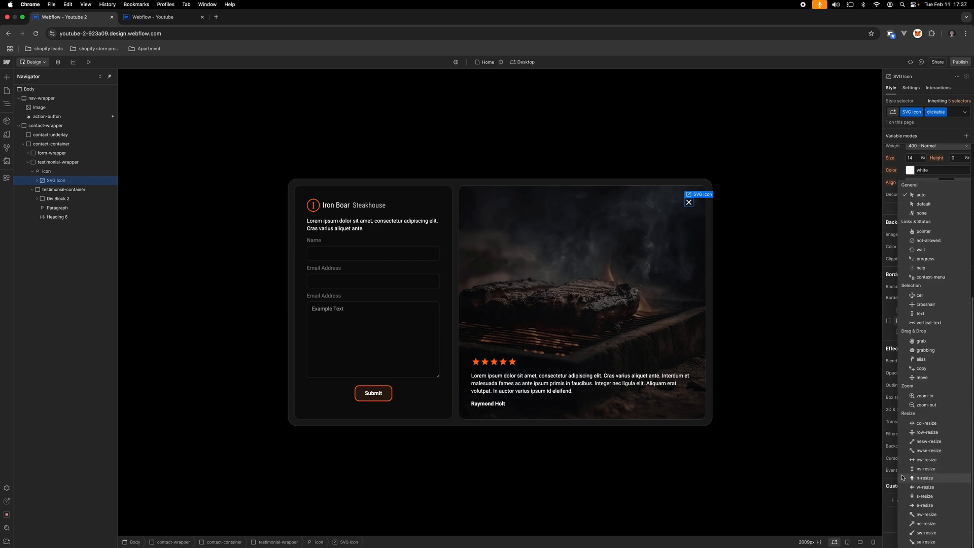
click(932, 231)
click(761, 284)
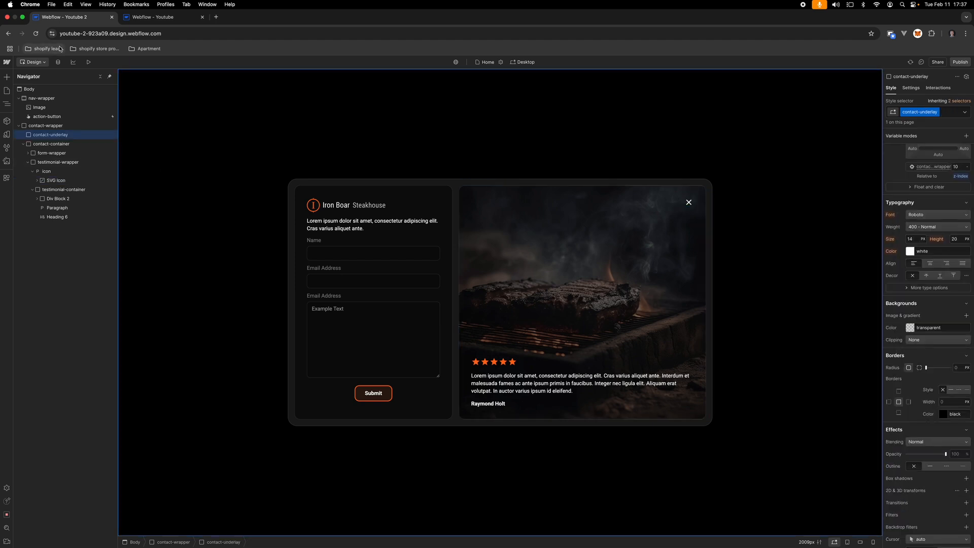
Step: Preview the page and compare the contact section with the mockup in Affinity Designer
click(89, 62)
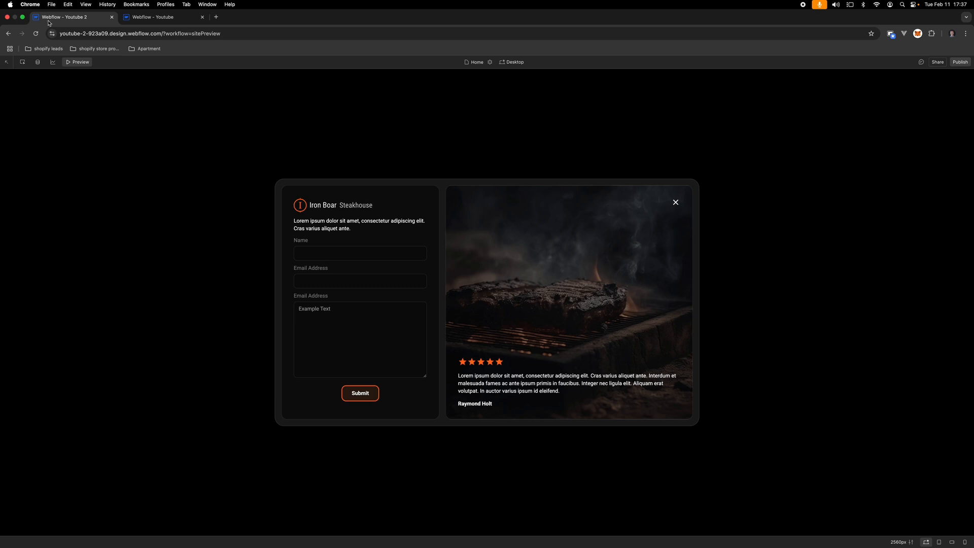
click(74, 62)
click(82, 62)
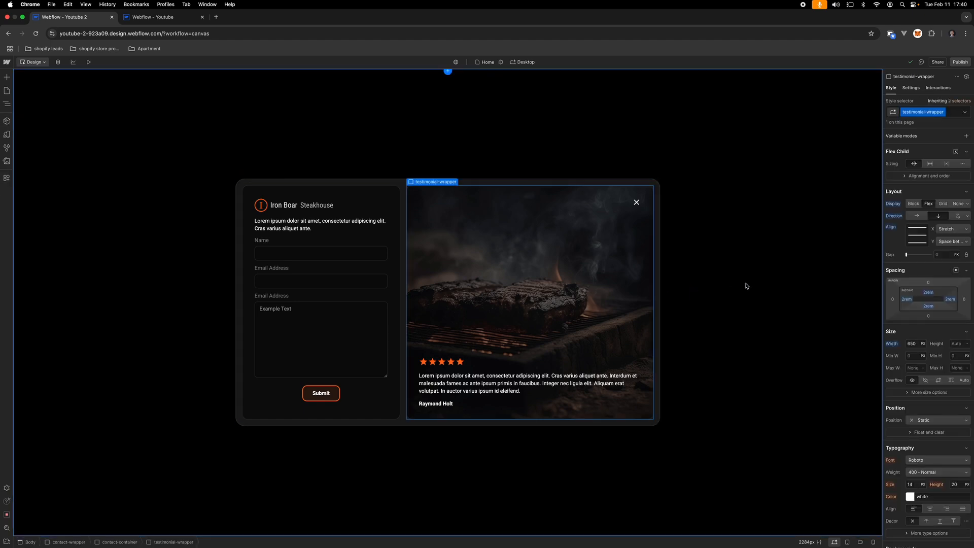
key(ctrl+Right)
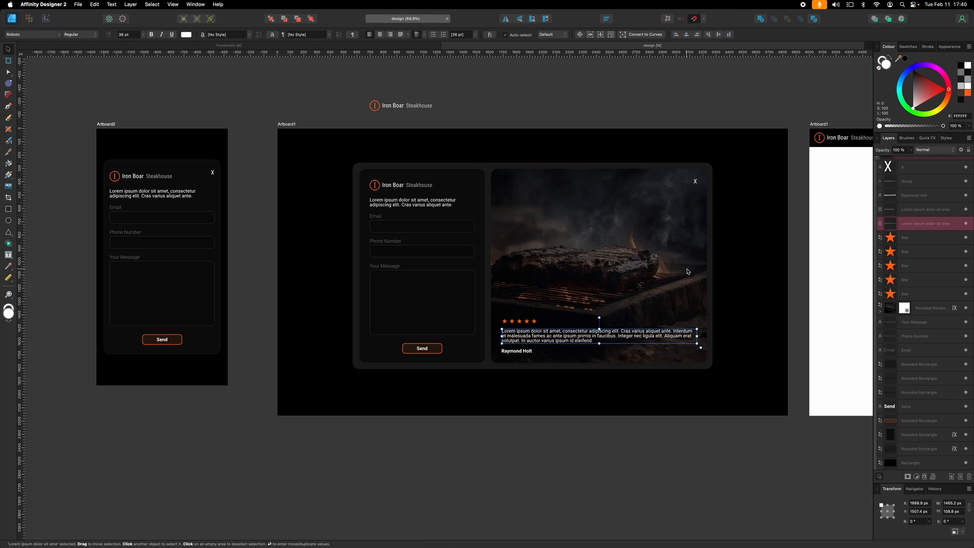
key(ctrl+Left)
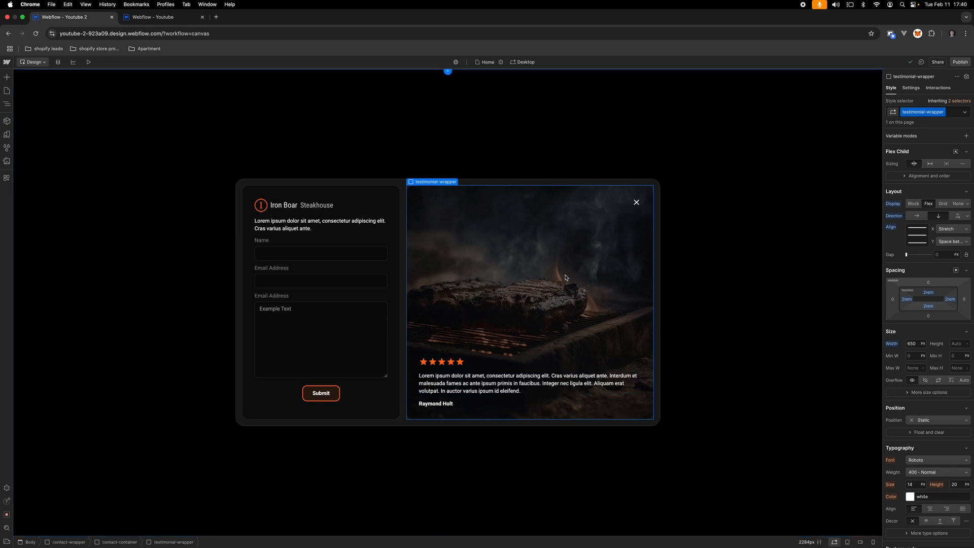
Step: Add an outside box shadow to the testimonial-wrapper with a Y offset of 5 px and a blur of 15 px
click(6, 104)
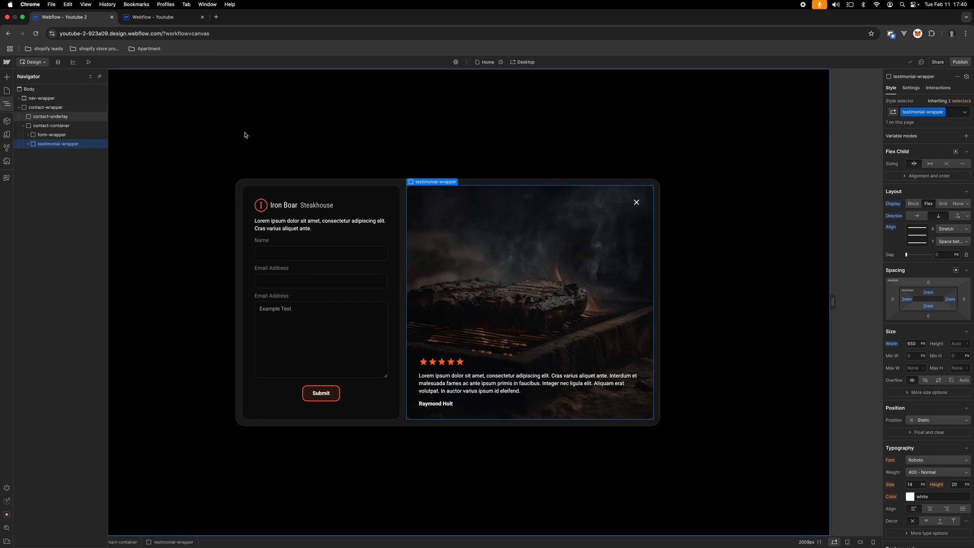
scroll(958, 412, down, 10)
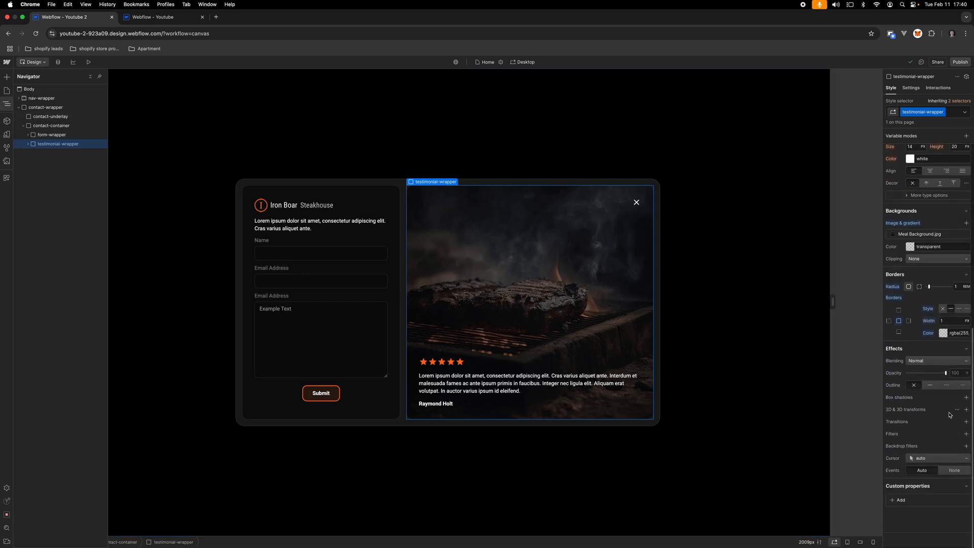
click(966, 398)
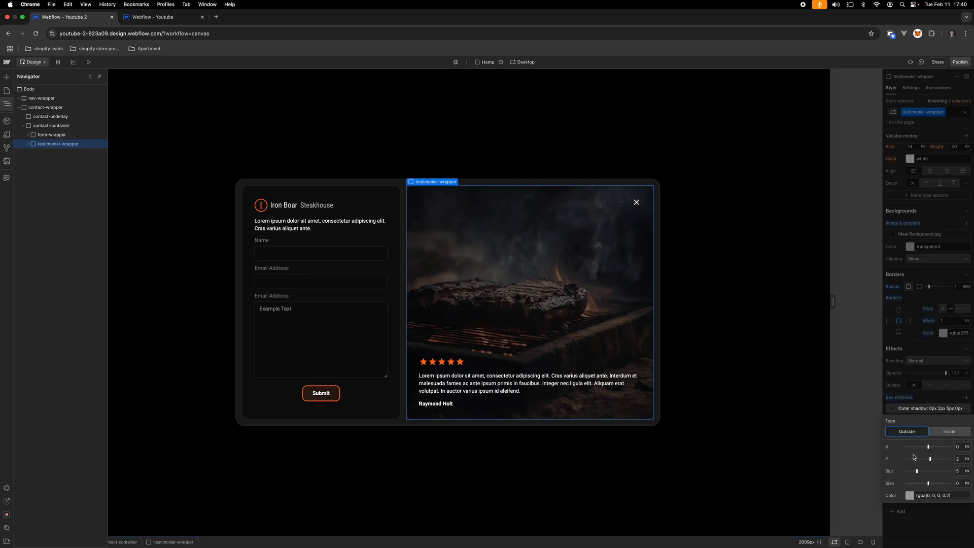
click(959, 459)
text(5)
click(959, 471)
text(15)
click(957, 483)
click(798, 487)
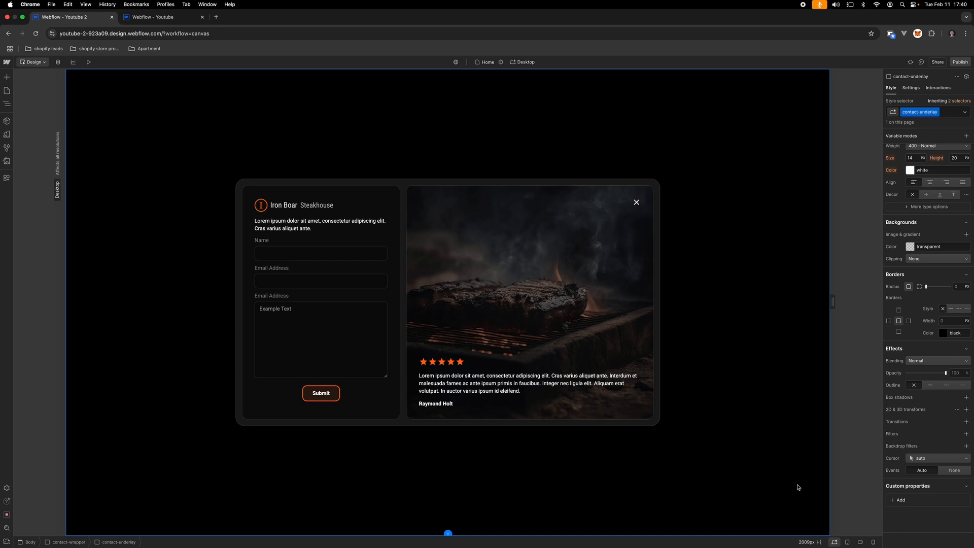
Step: Set the testimonial-wrapper's box shadow color to black at 30% opacity
click(622, 302)
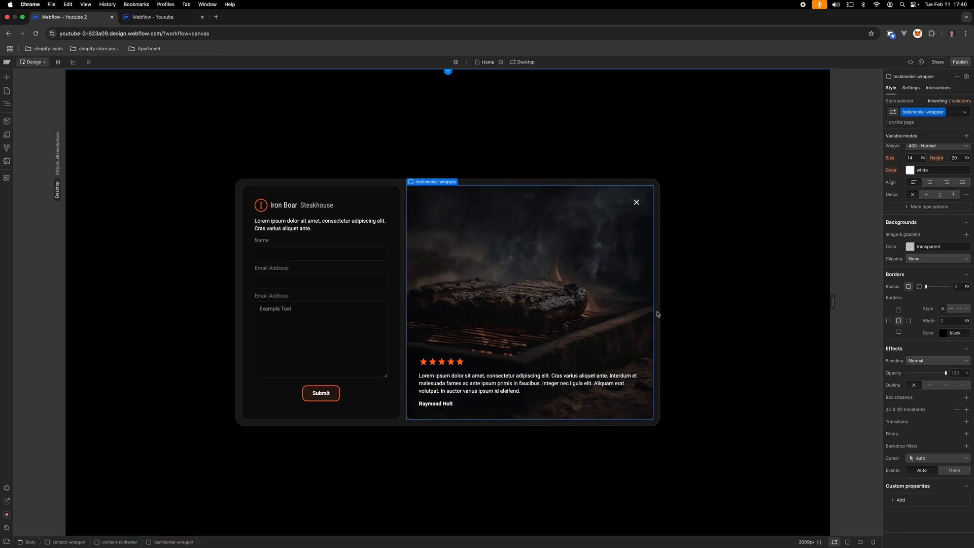
click(945, 408)
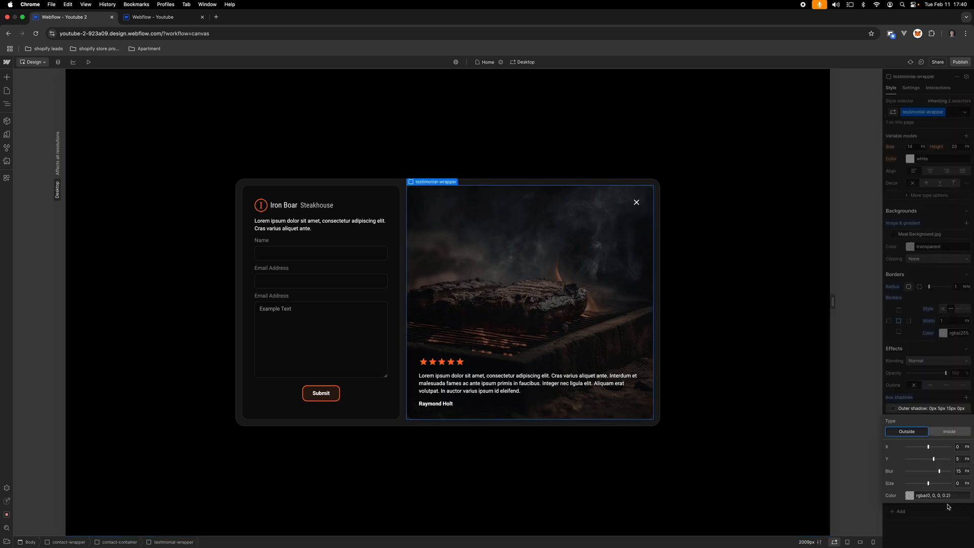
click(910, 496)
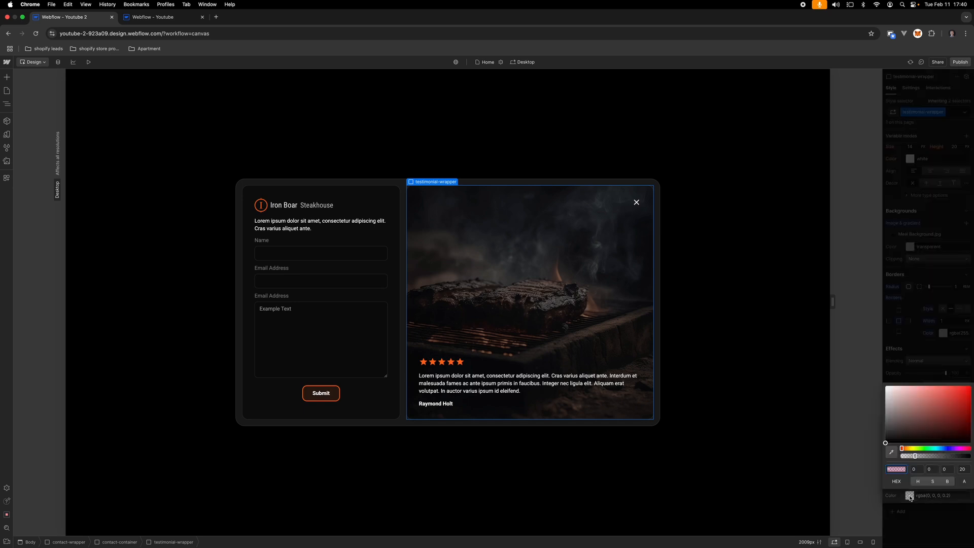
click(917, 456)
drag(917, 457, 922, 459)
click(915, 375)
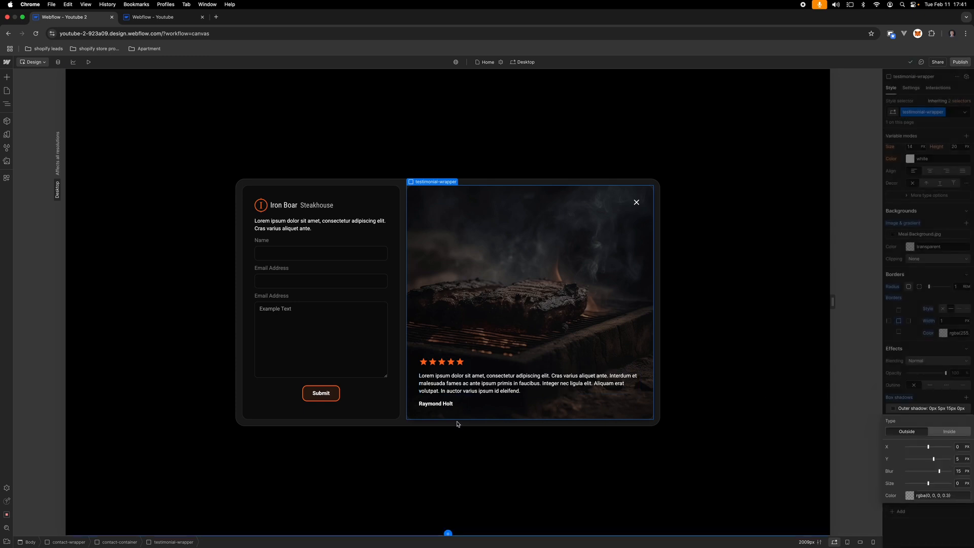
Step: Add an outside box shadow to the form-wrapper with a Y offset of 5 px and a blur of 15 px
click(385, 409)
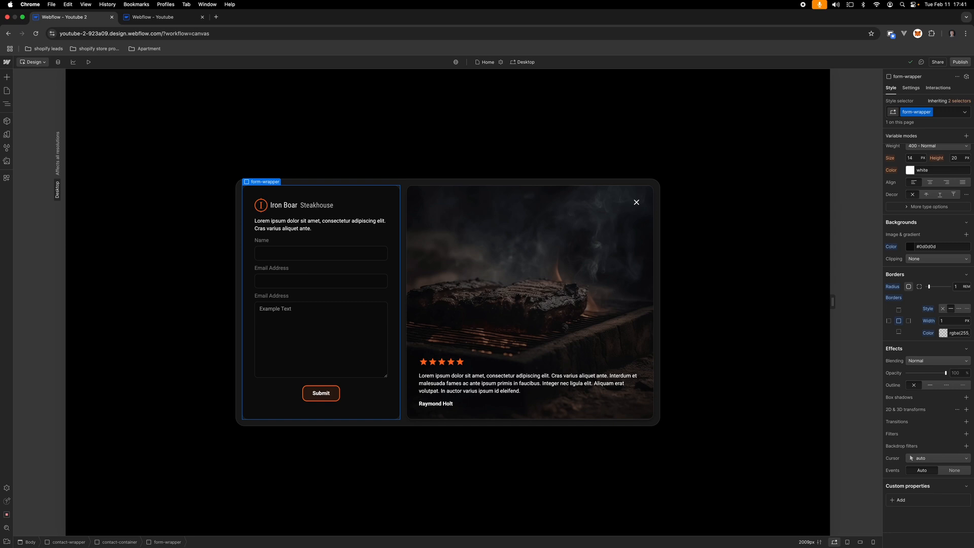
click(966, 397)
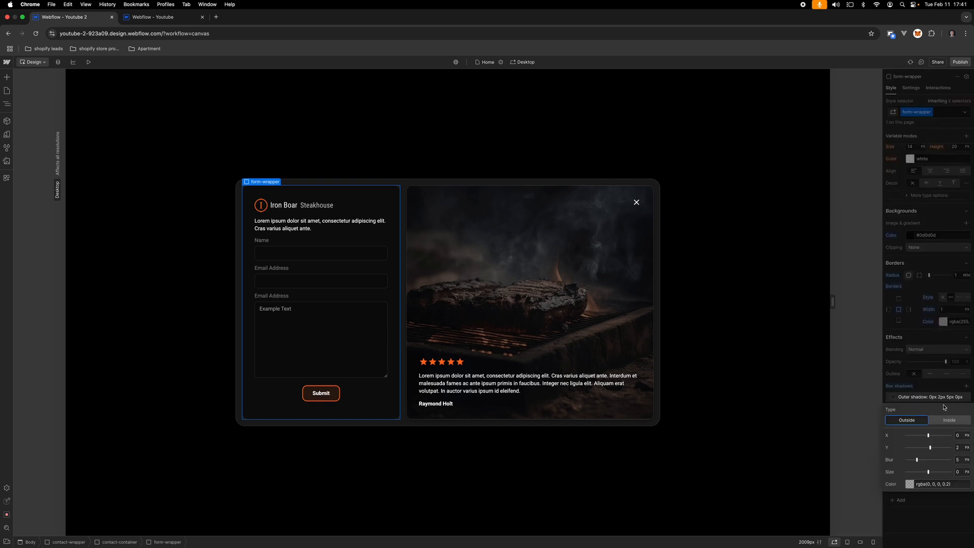
click(958, 449)
text(5)
key(Tab)
text(15)
Step: Set the opacity of the form-wrapper's black box shadow color to 30%
click(910, 484)
click(964, 458)
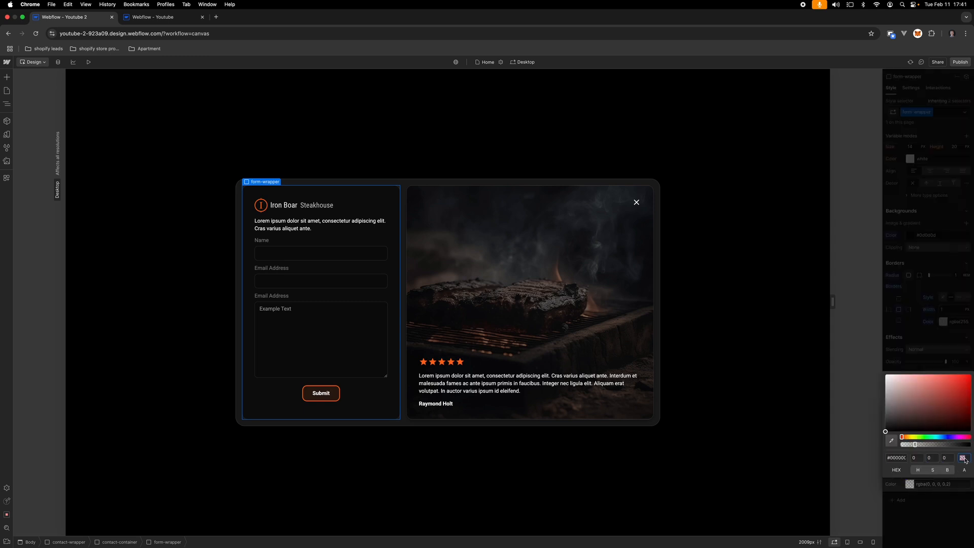
text(30)
key(Return)
click(816, 477)
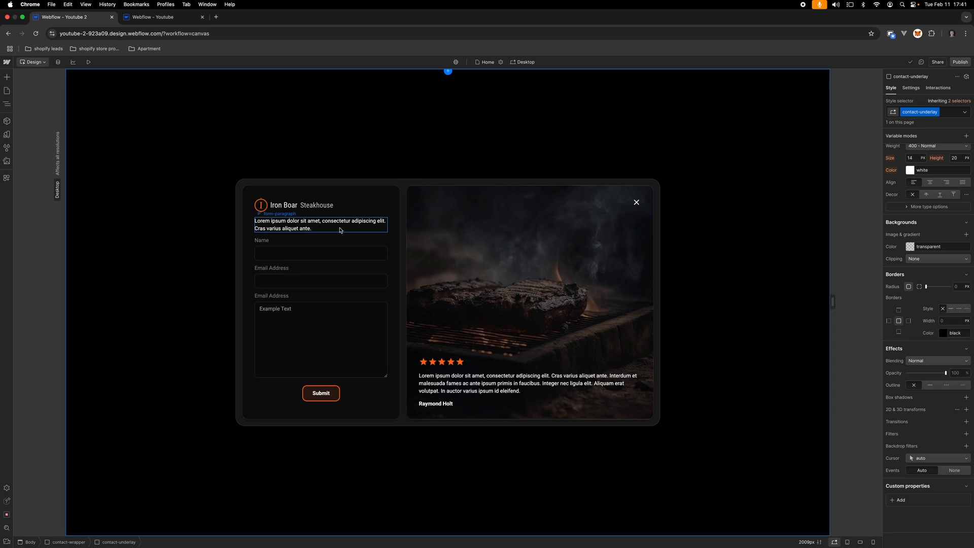
Step: Preview the popup at the mobile portrait breakpoint and check the narrow artboard of the mockup in Affinity Designer
click(873, 542)
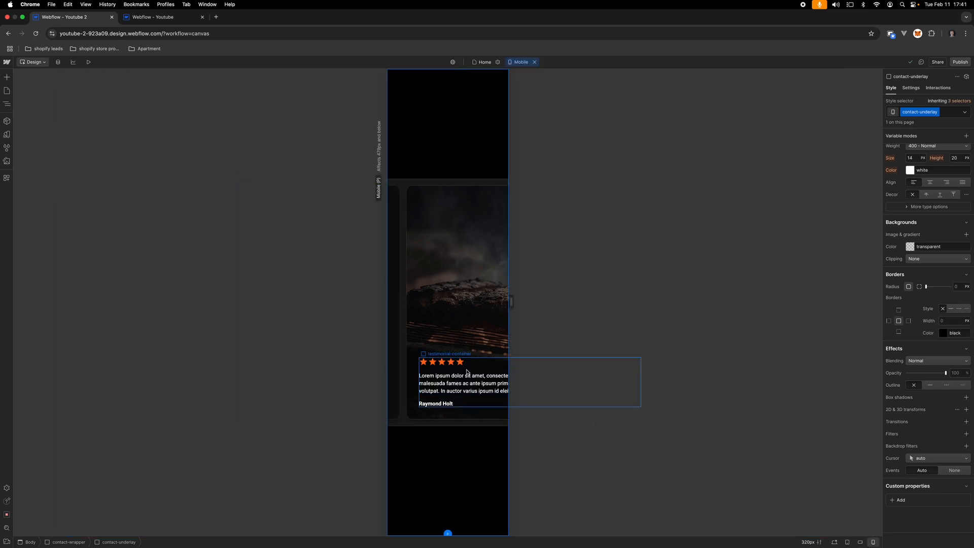
key(ctrl+Right)
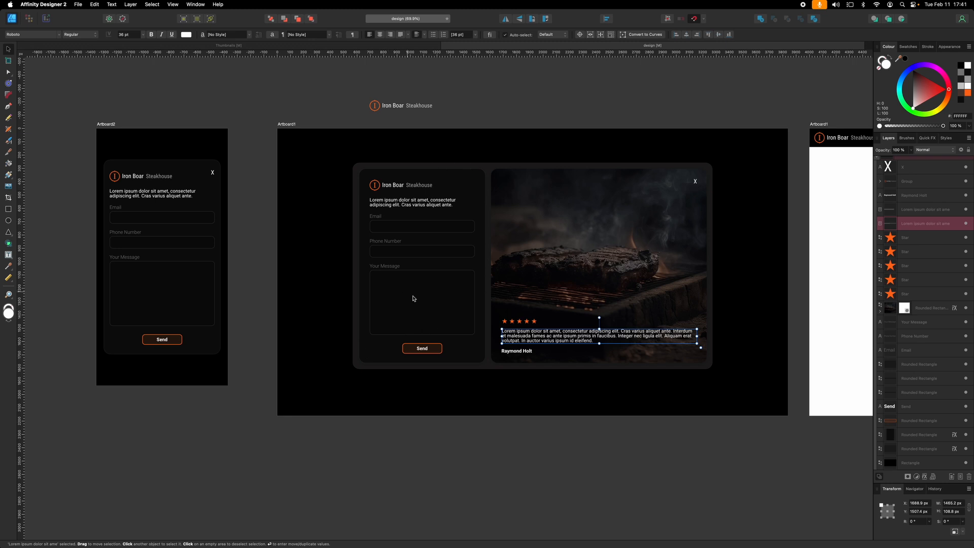
key(ctrl+Left)
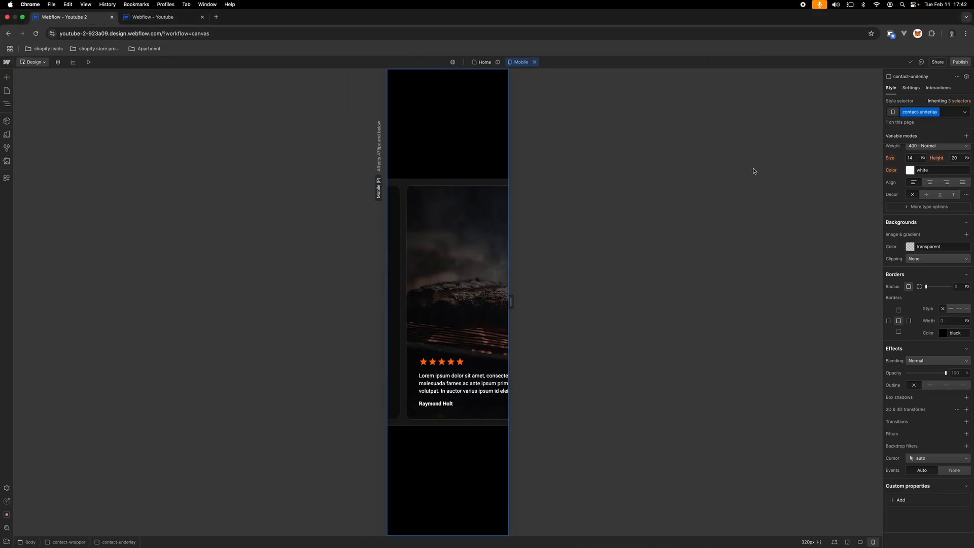
Step: Hide the testimonial-wrapper at the tablet breakpoint by setting its display to None
click(852, 543)
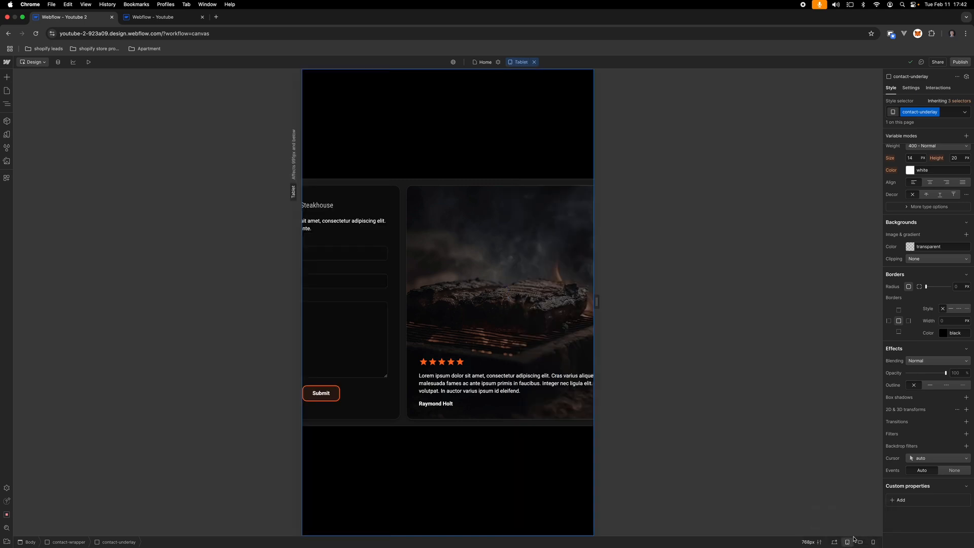
click(519, 322)
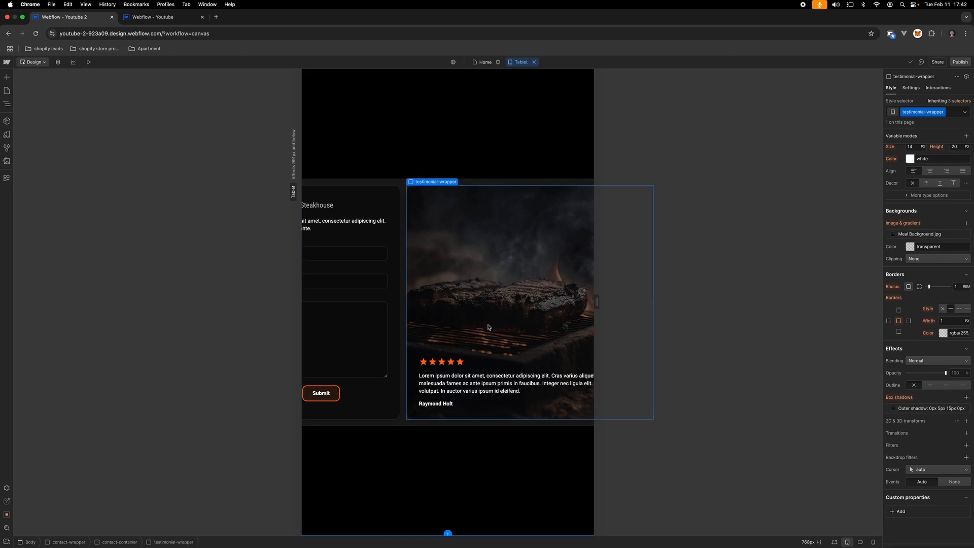
scroll(961, 181, up, 3)
scroll(961, 182, up, 5)
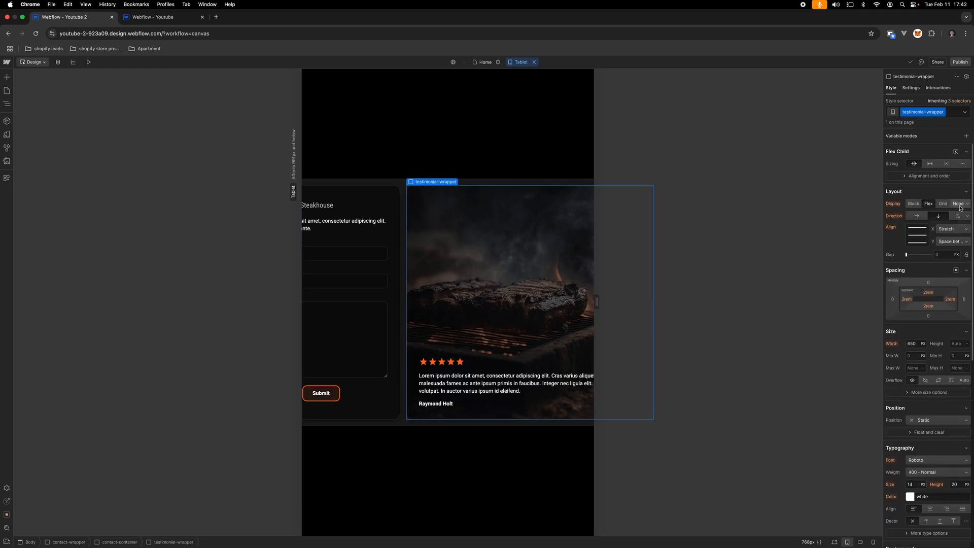
click(959, 203)
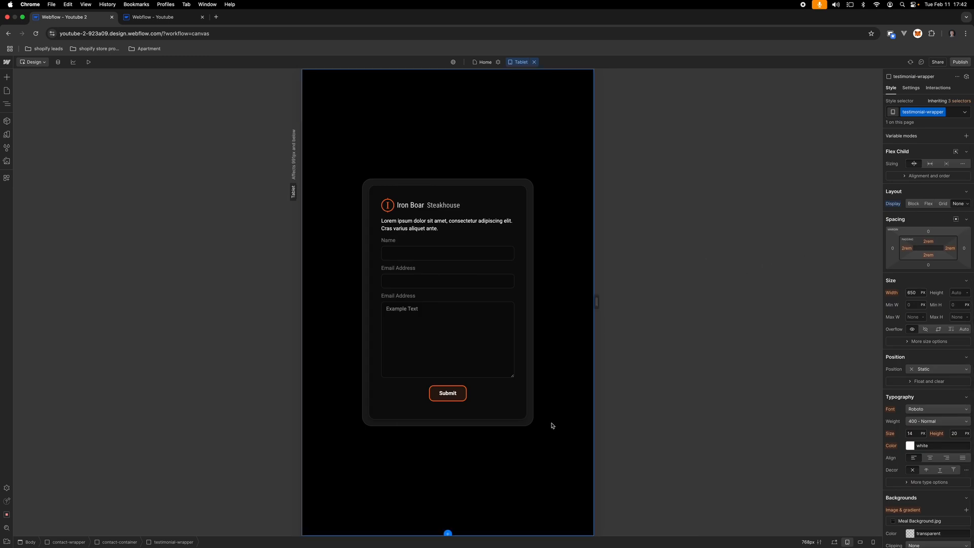
Step: Set the contact-container's padding to 0 rem on all sides and its opacity to 100% at the tablet breakpoint
click(532, 420)
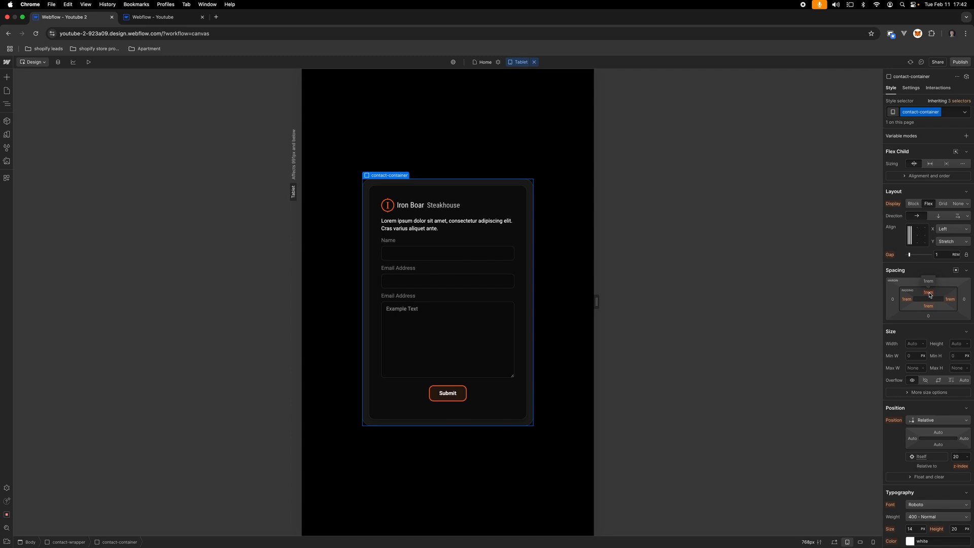
drag(930, 293, 930, 288)
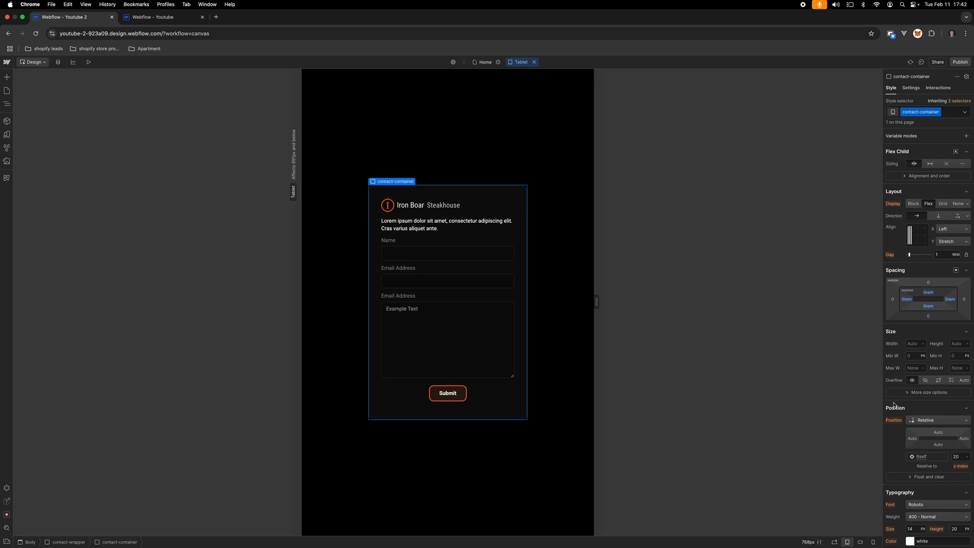
scroll(953, 451, down, 10)
scroll(953, 454, down, 3)
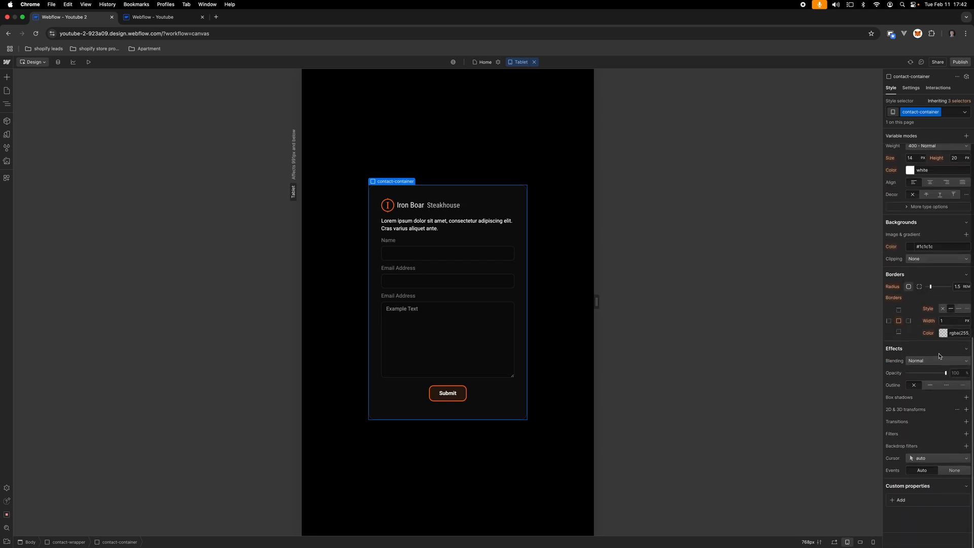
drag(945, 373, 971, 373)
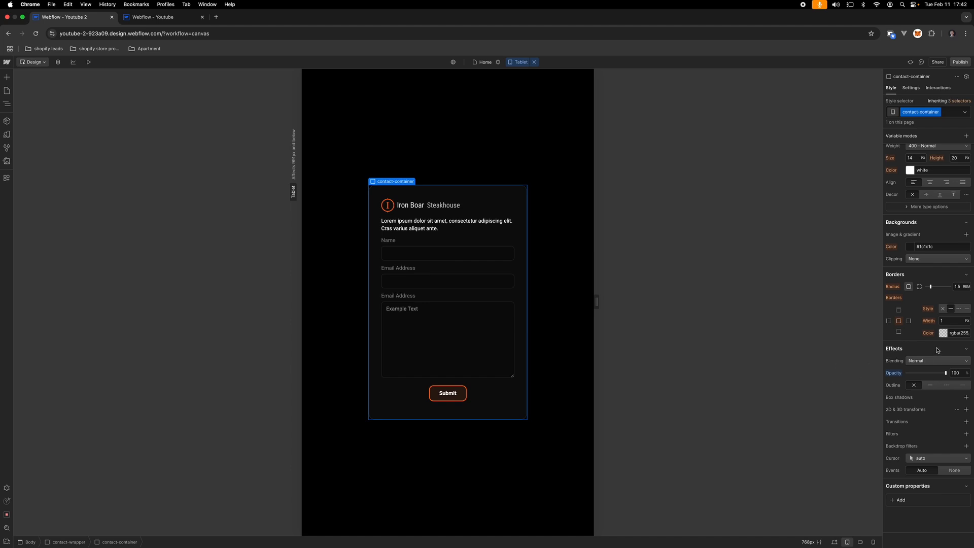
Step: Make the contact-container's background transparent and set its border style to none at the tablet breakpoint
scroll(937, 350, up, 1)
scroll(937, 350, up, 5)
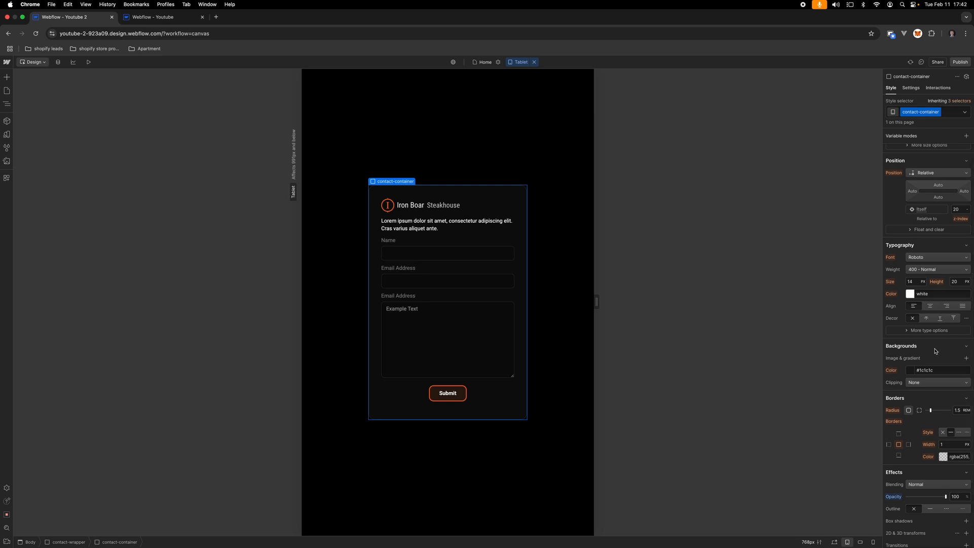
click(923, 370)
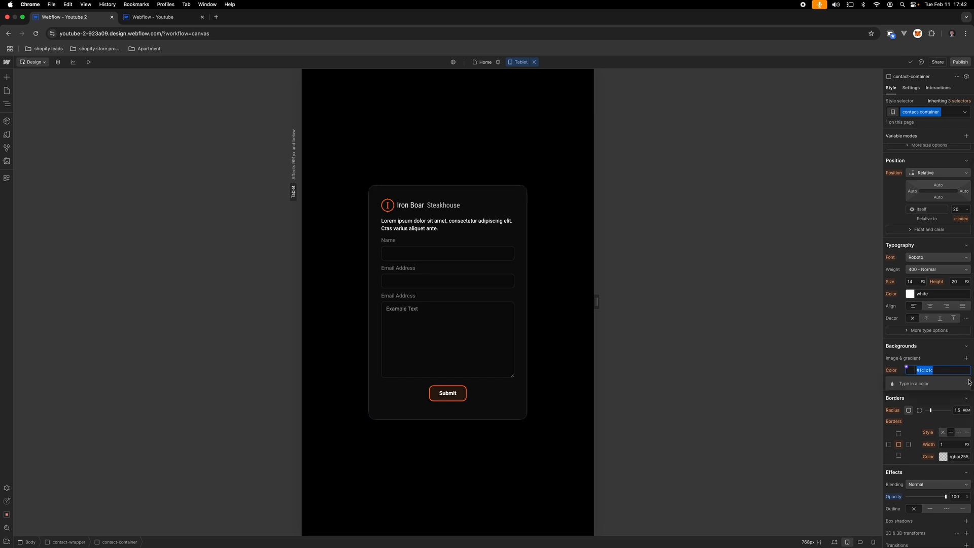
text(transparent)
key(Return)
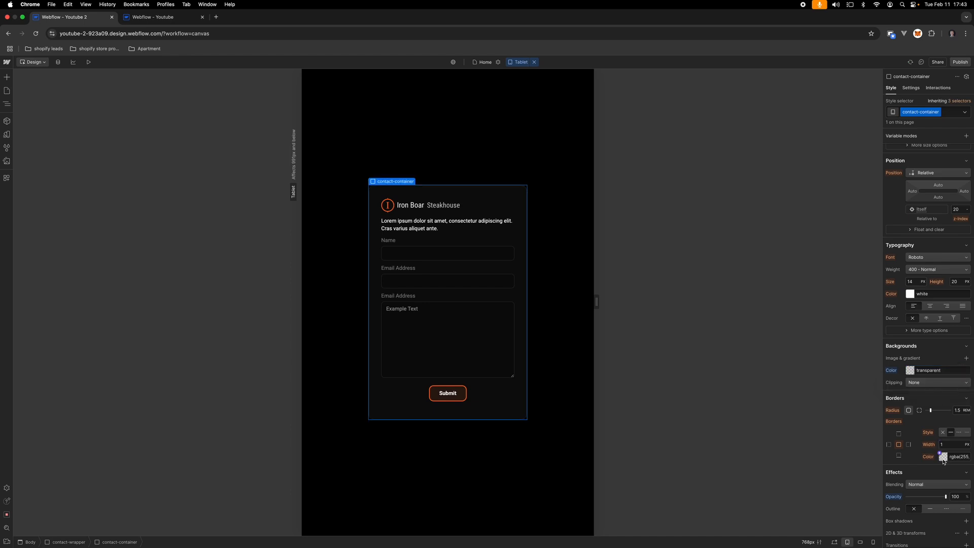
click(942, 433)
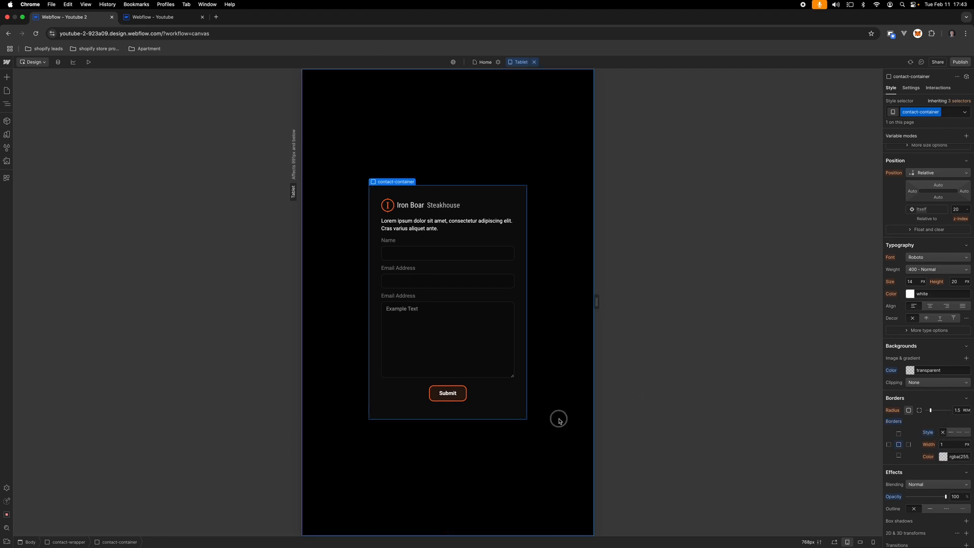
click(565, 486)
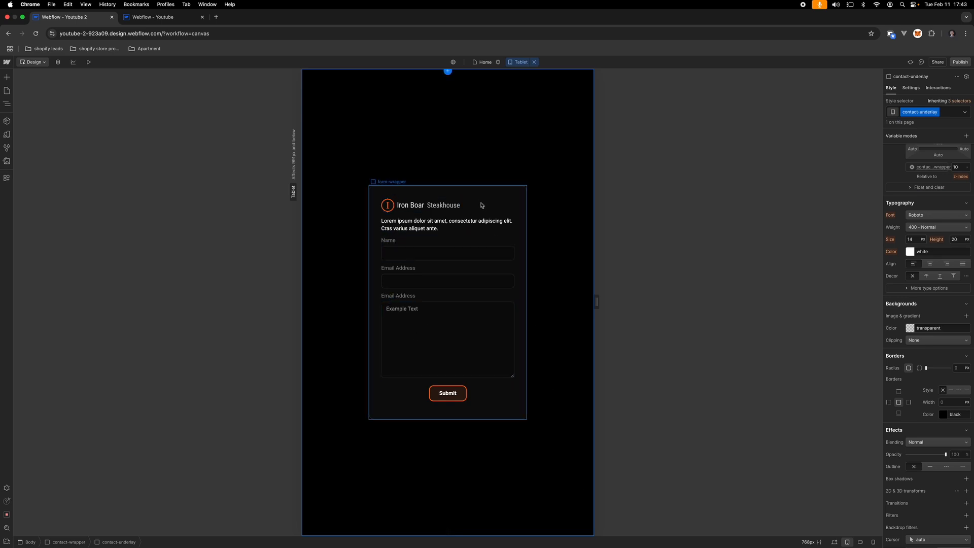
Step: Copy the close icon nested in the testimonial-wrapper
click(7, 103)
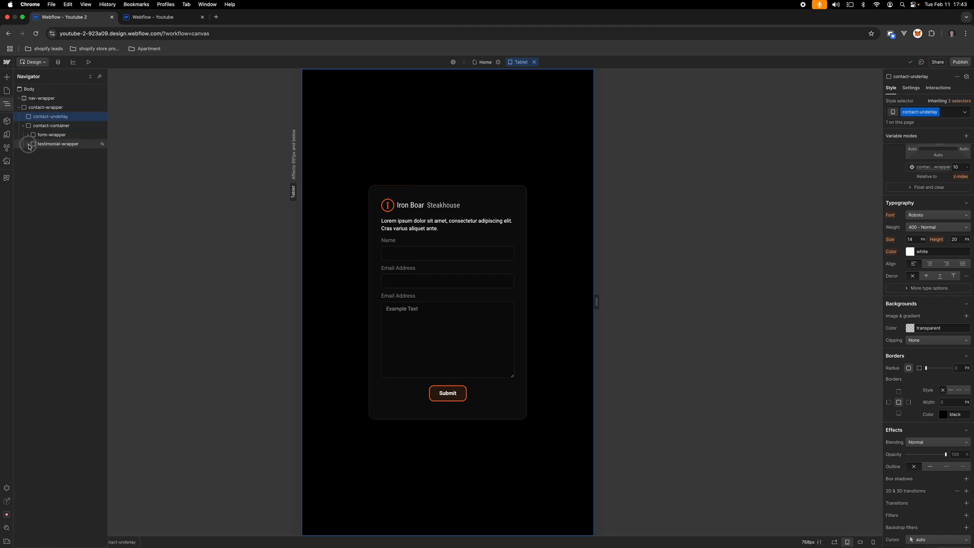
click(28, 144)
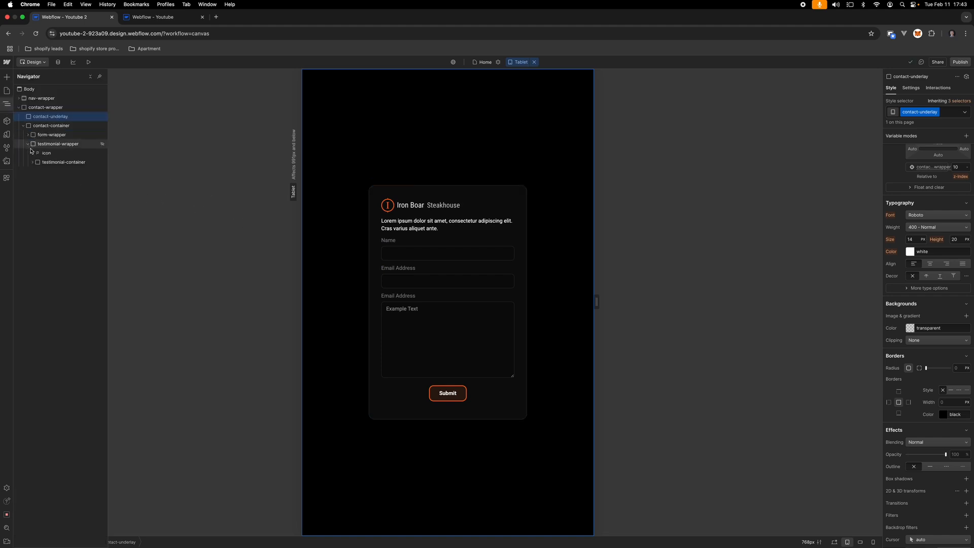
click(64, 157)
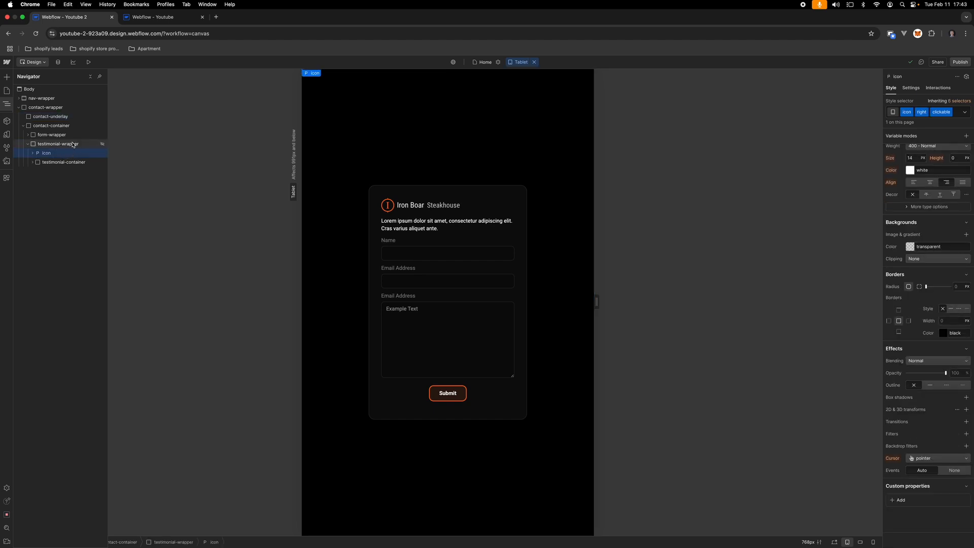
Step: Add a div block at the start of the form-wrapper and nest the logo image inside it
click(52, 135)
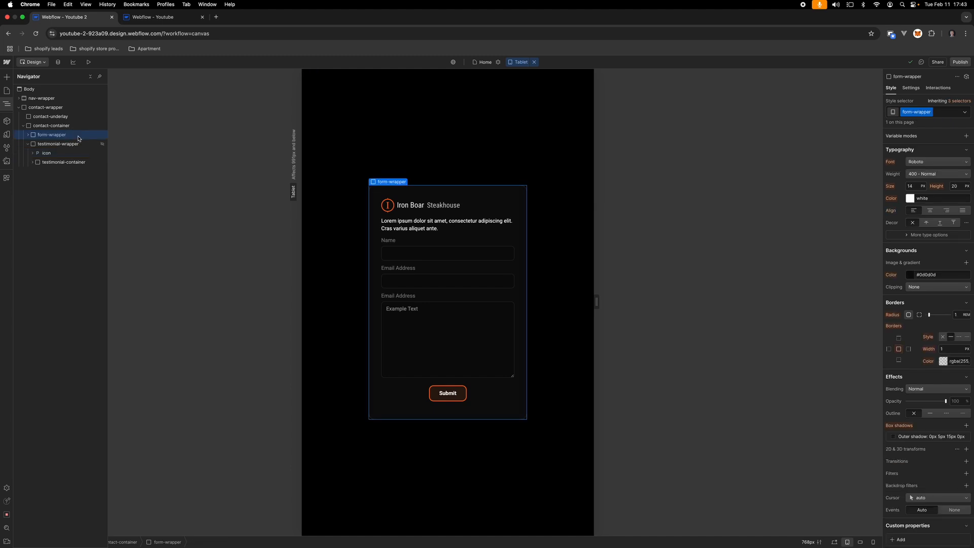
click(28, 135)
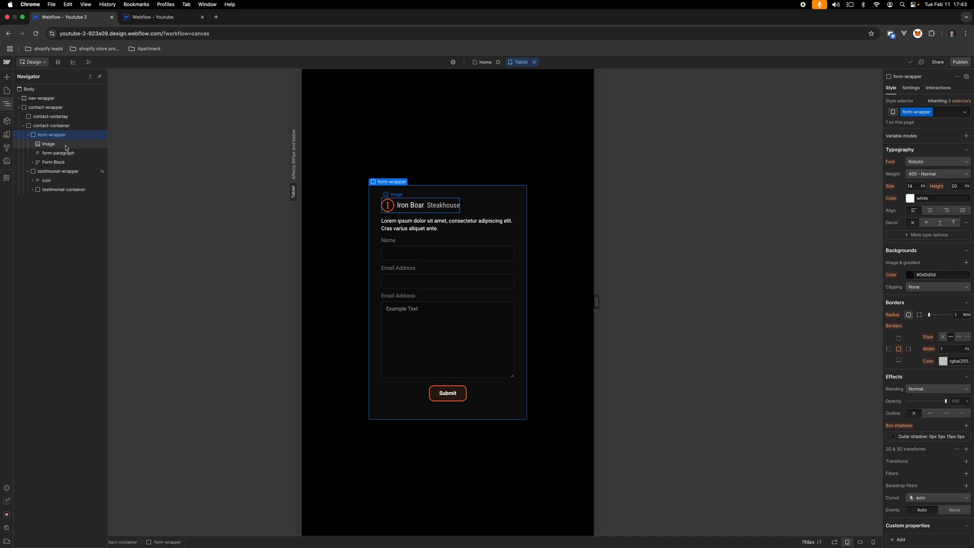
key(super+k)
text(div)
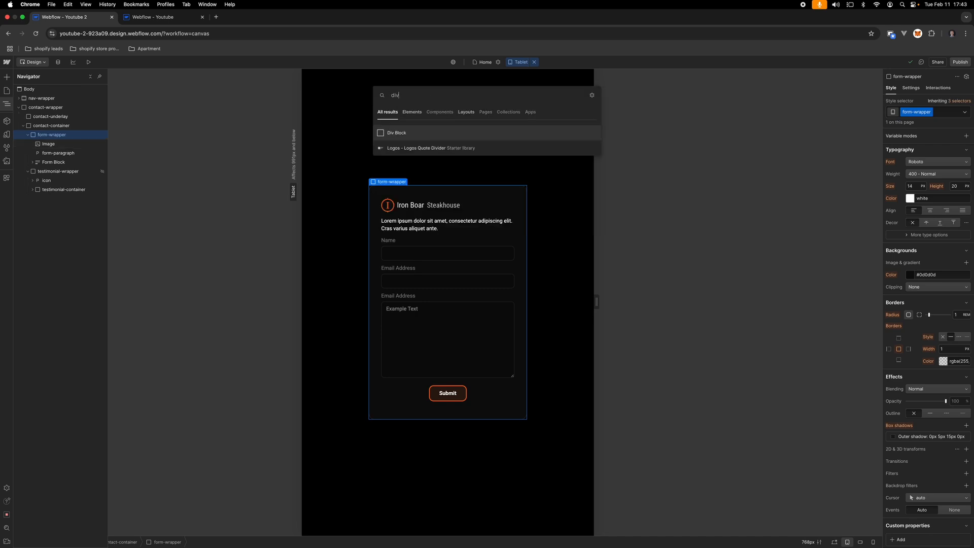
key(Return)
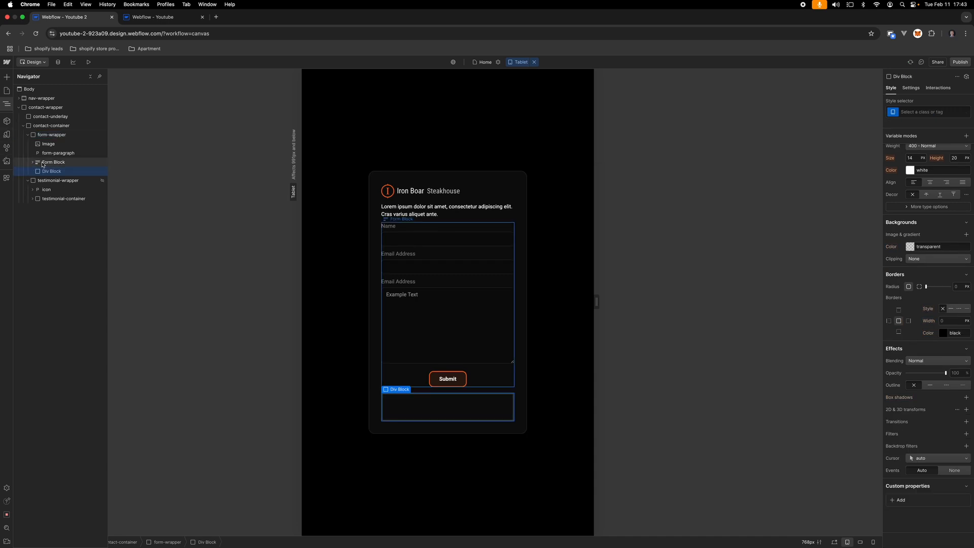
drag(55, 169, 60, 147)
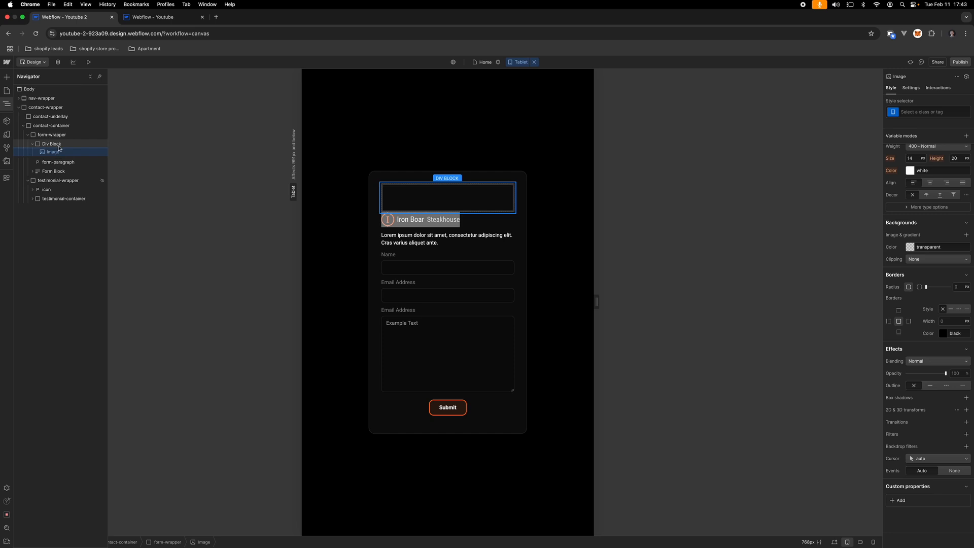
Step: Paste the copied close icon into the new div block, after the logo image
click(54, 143)
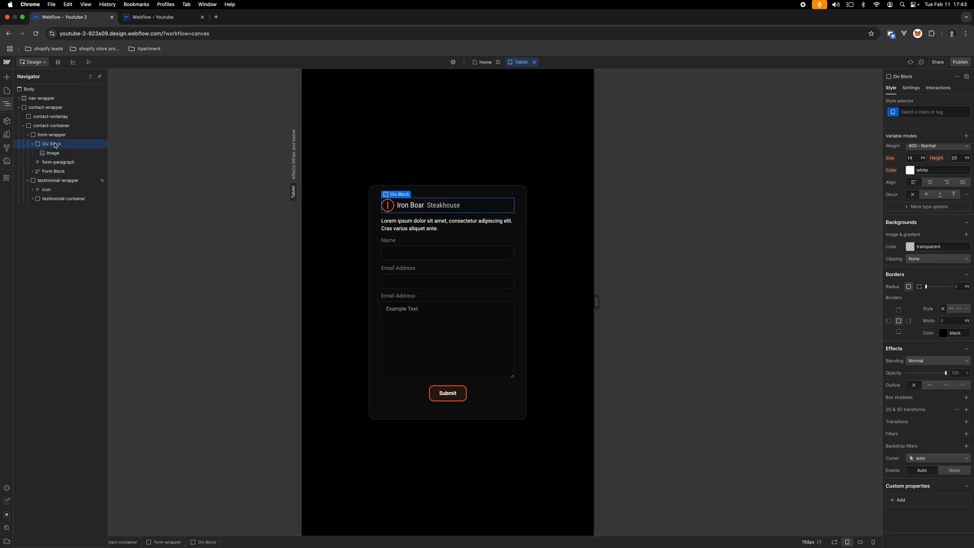
key(super+v)
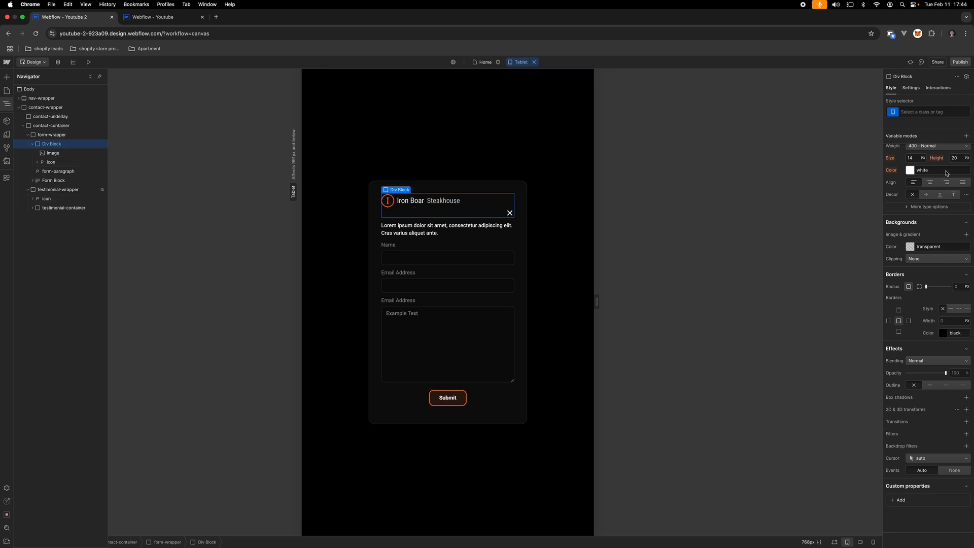
Step: Lay out the logo and close icon's div block as a horizontal flex aligned to Top, with Space between on the X axis
scroll(948, 183, up, 5)
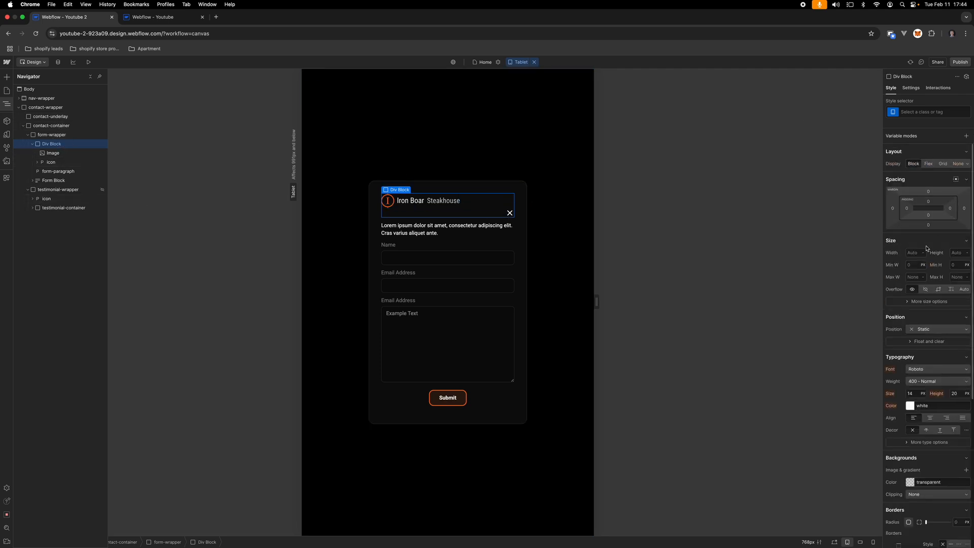
click(932, 155)
click(930, 167)
click(939, 151)
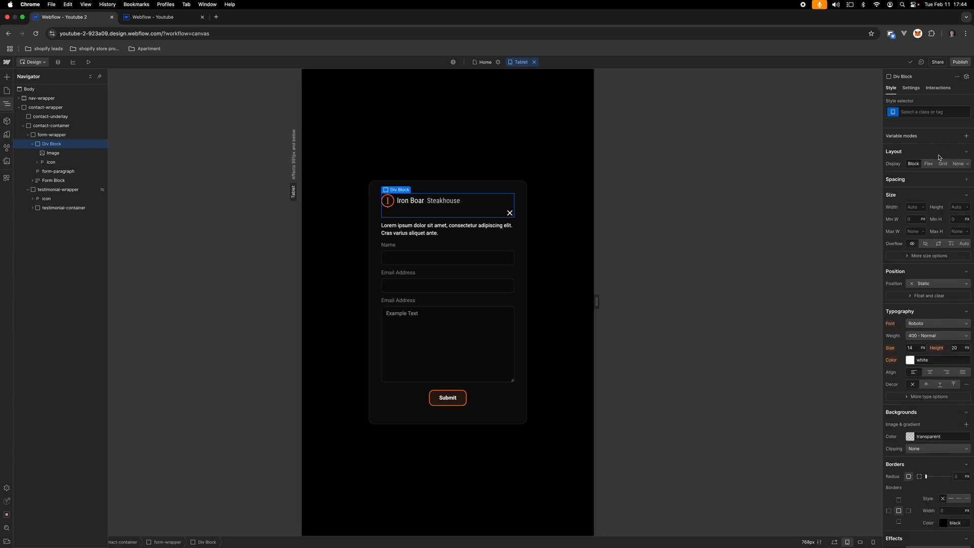
click(929, 163)
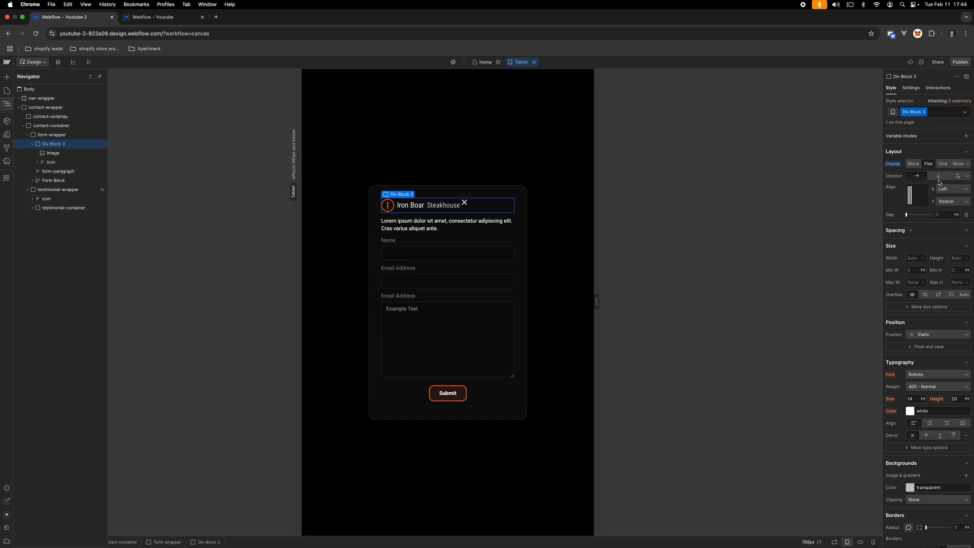
click(966, 203)
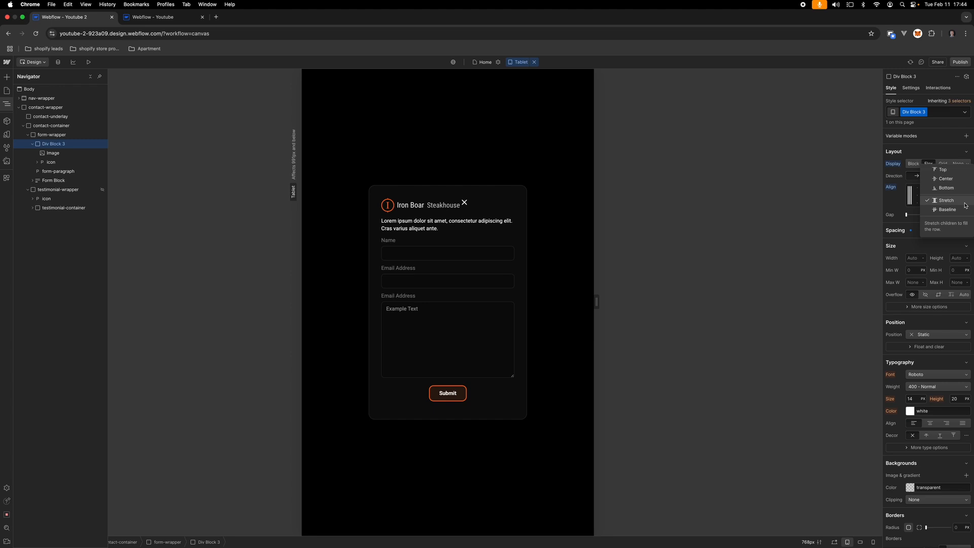
click(956, 170)
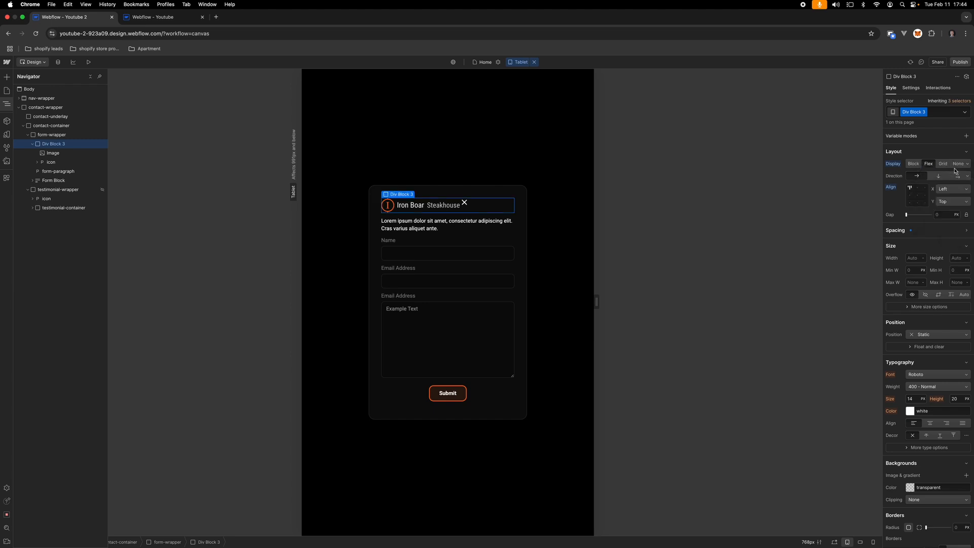
click(956, 189)
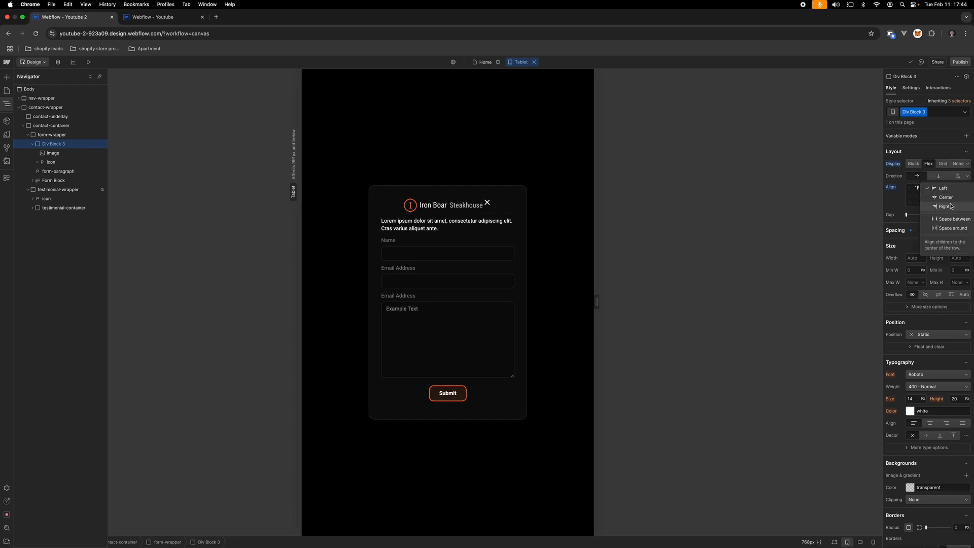
click(954, 219)
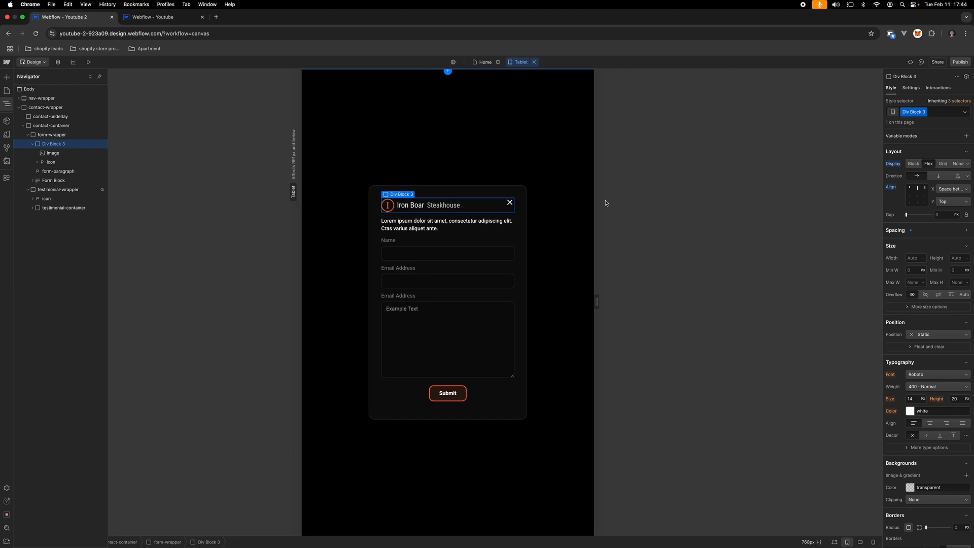
Step: Return to the desktop breakpoint and check how the form header displays there
click(553, 249)
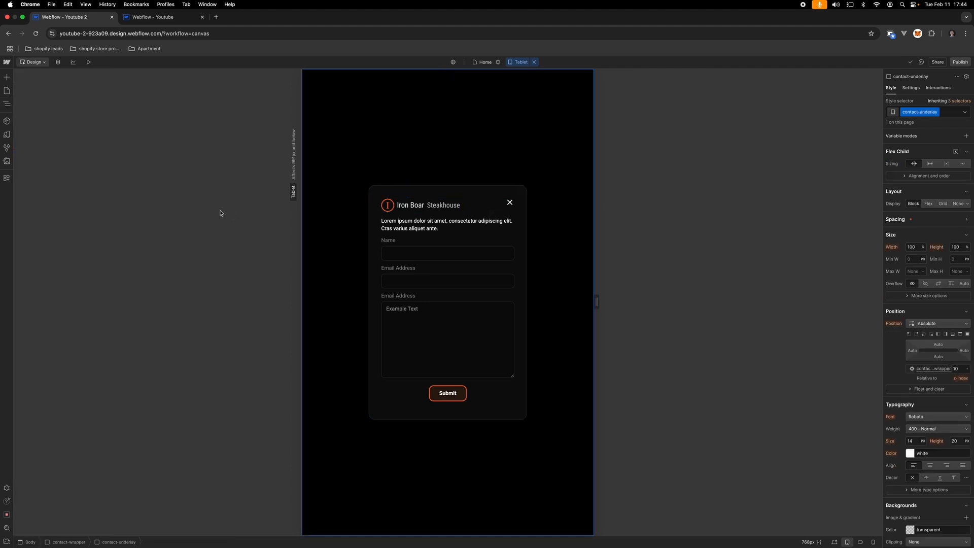
click(835, 542)
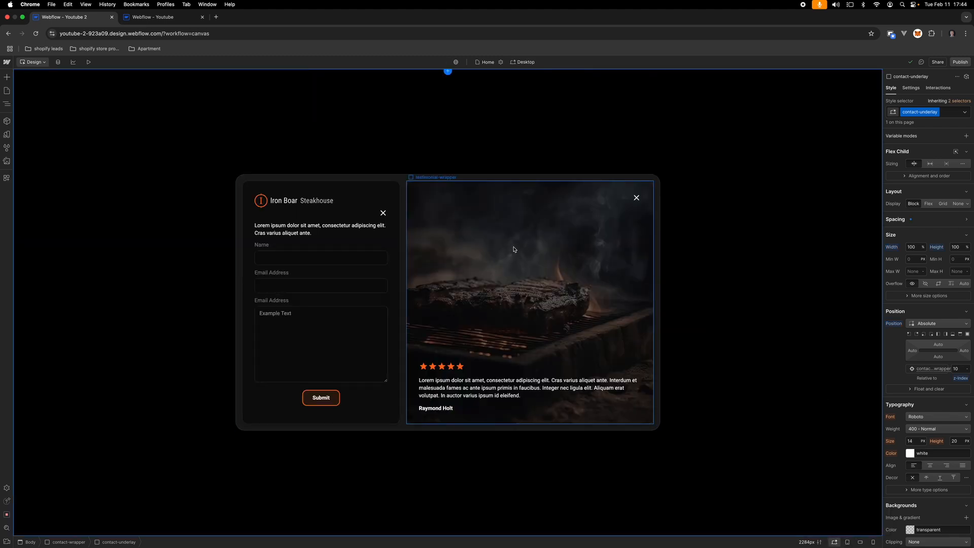
Step: Add the combo class mobile to the form header's close icon and set its display to None on desktop
click(386, 215)
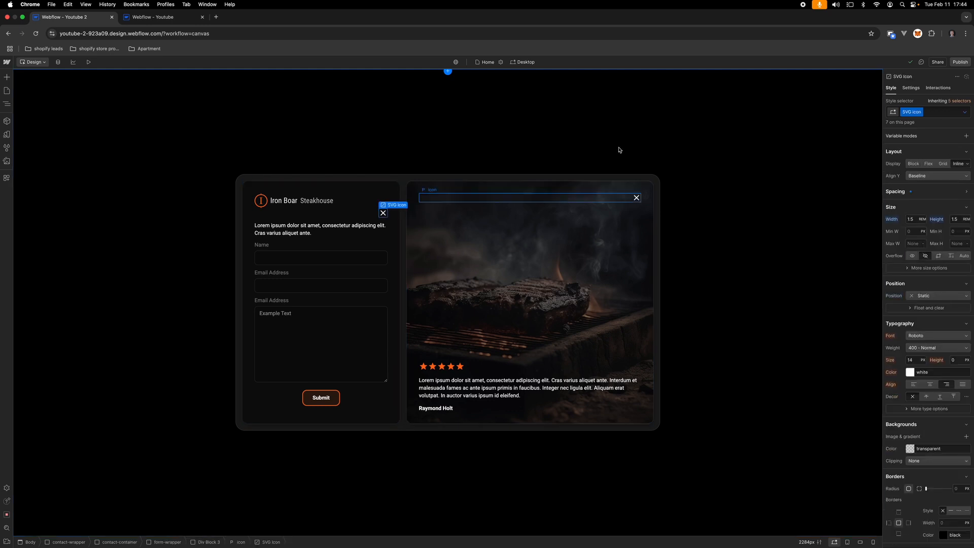
click(941, 112)
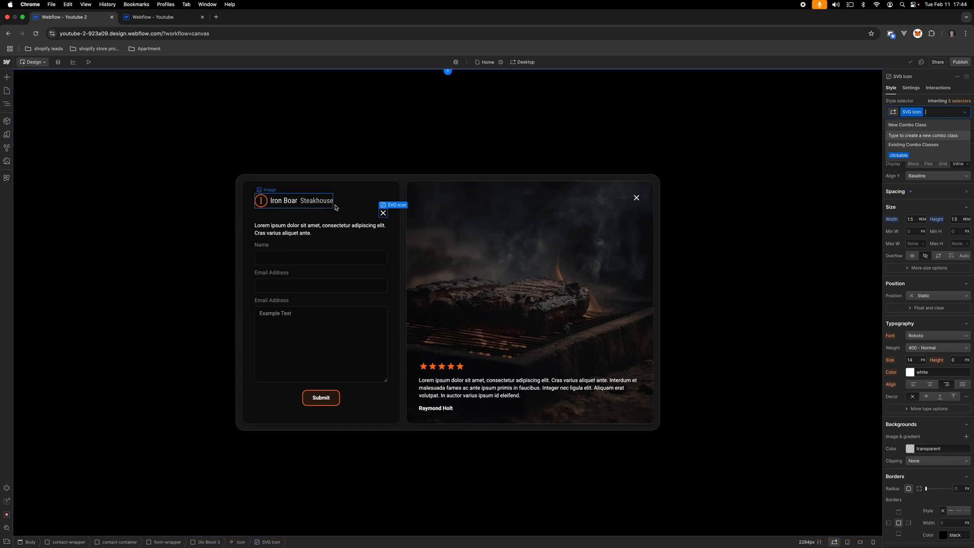
click(378, 213)
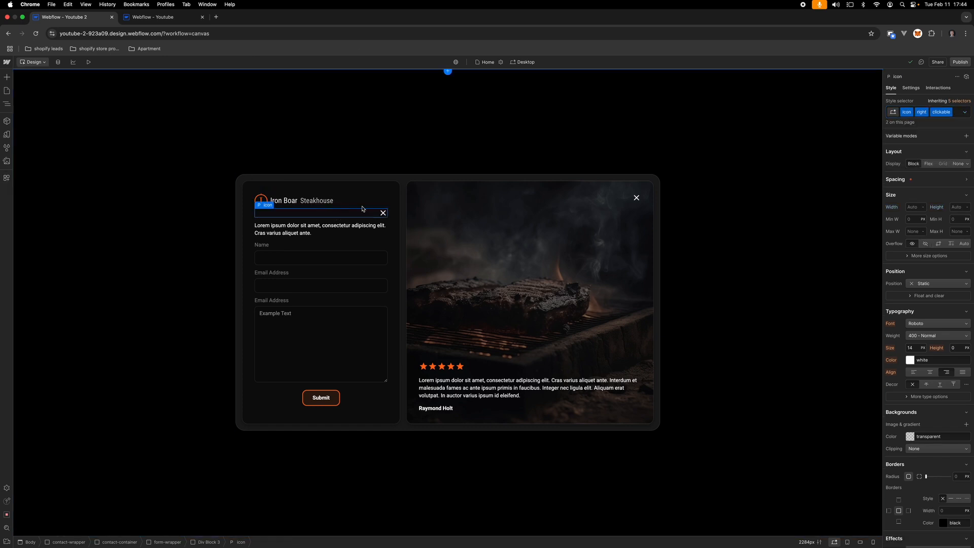
click(955, 116)
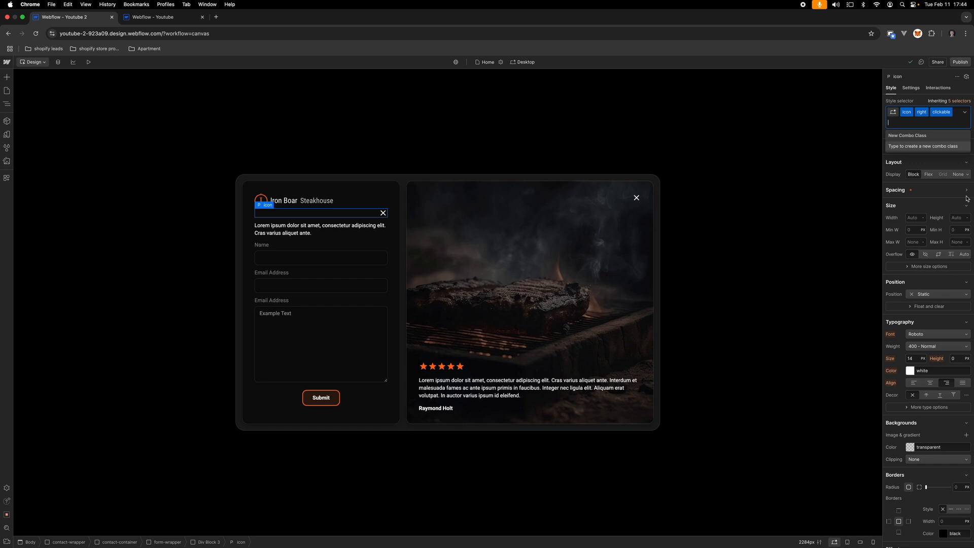
text(mobile)
key(Return)
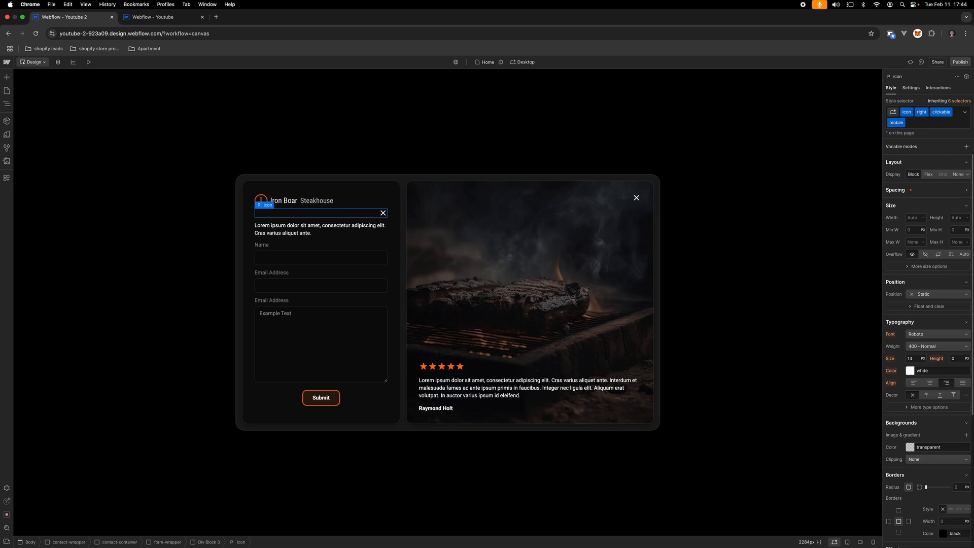
click(958, 174)
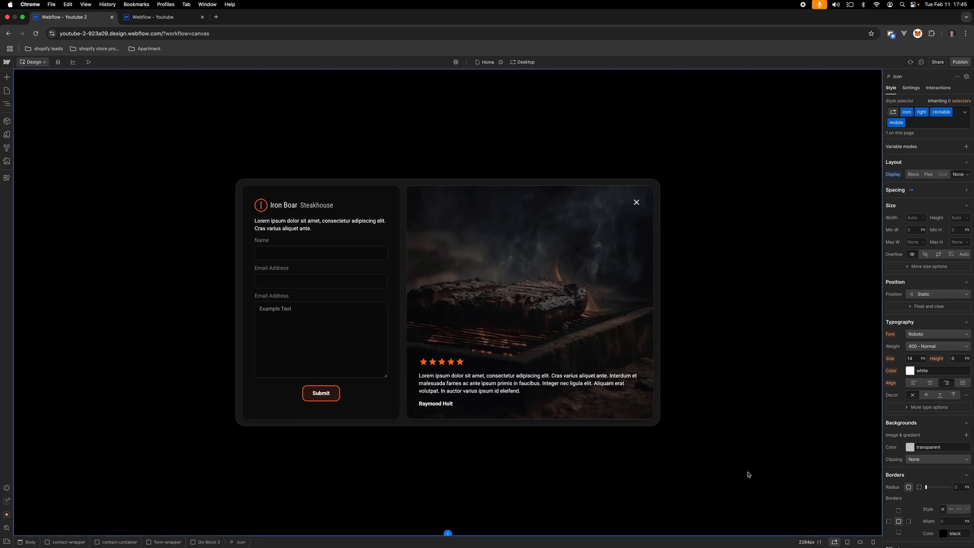
Step: On the tablet breakpoint, set the display of the form header's close icon to Block
click(847, 542)
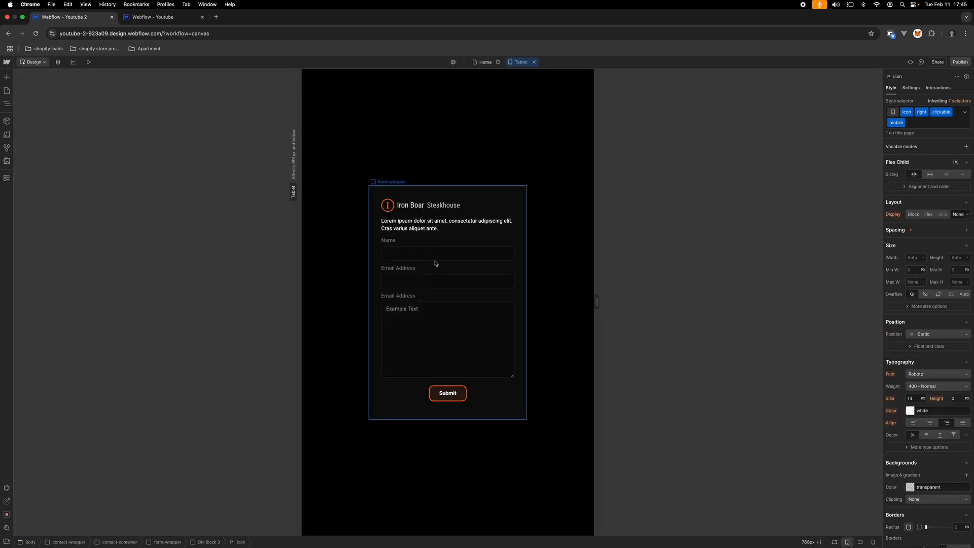
click(495, 204)
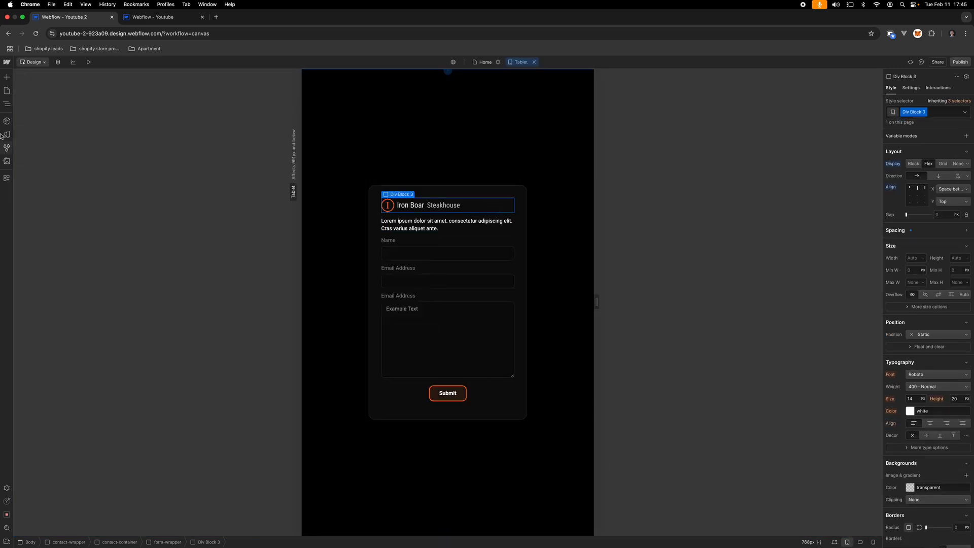
click(7, 106)
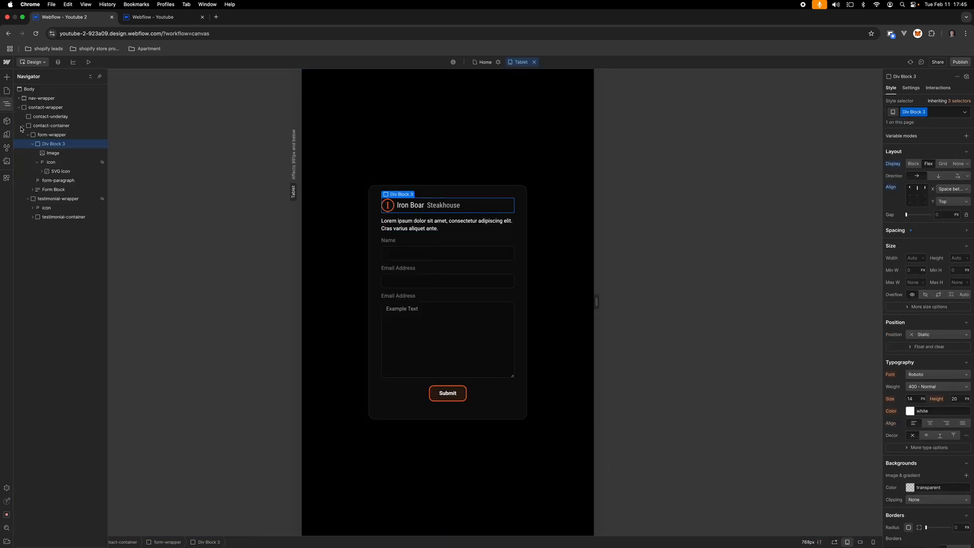
click(68, 163)
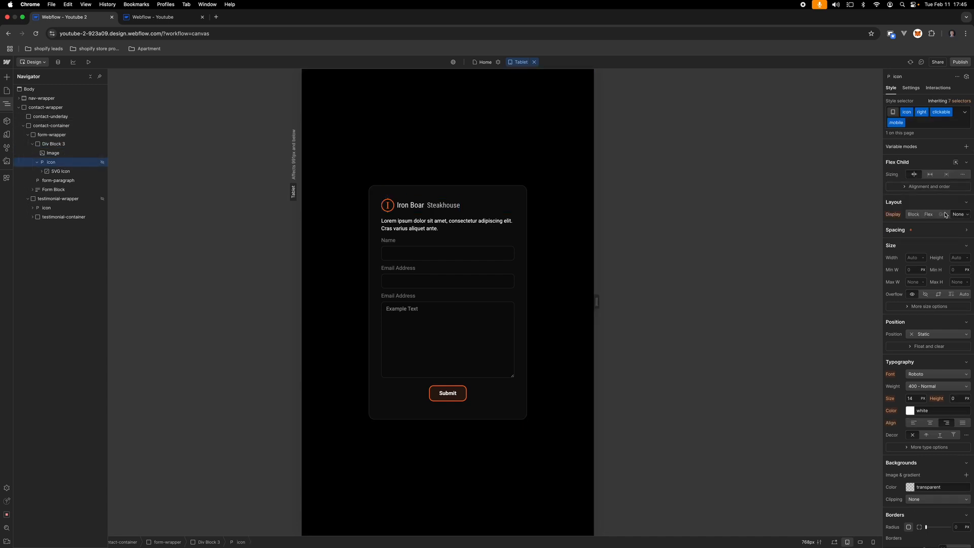
click(913, 214)
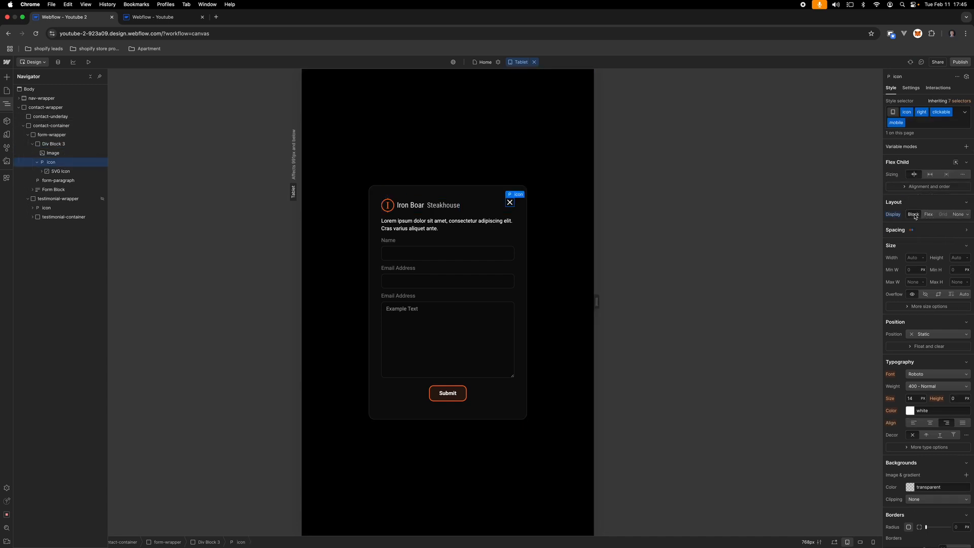
click(579, 245)
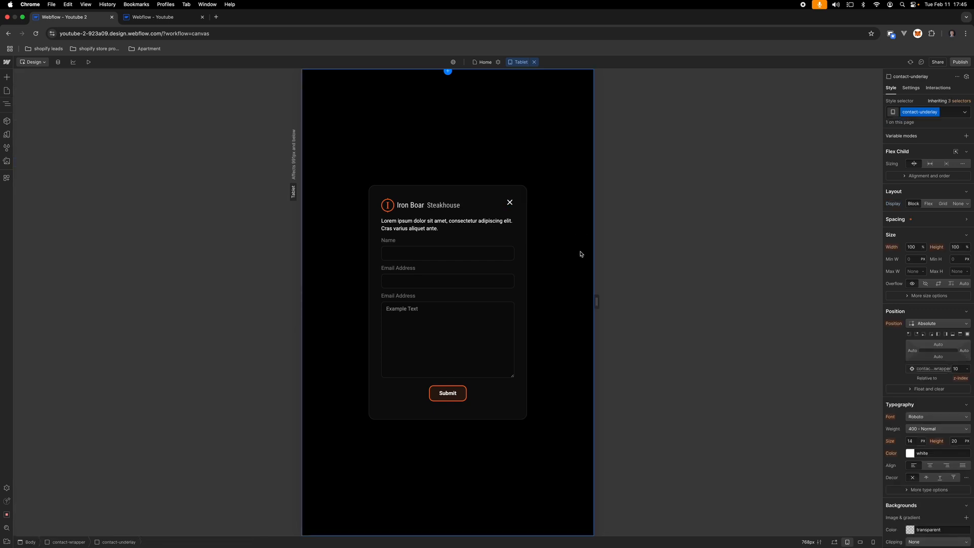
Step: Compare the popup on the desktop, tablet and mobile landscape breakpoints, narrowing the landscape canvas to 550 px
click(834, 542)
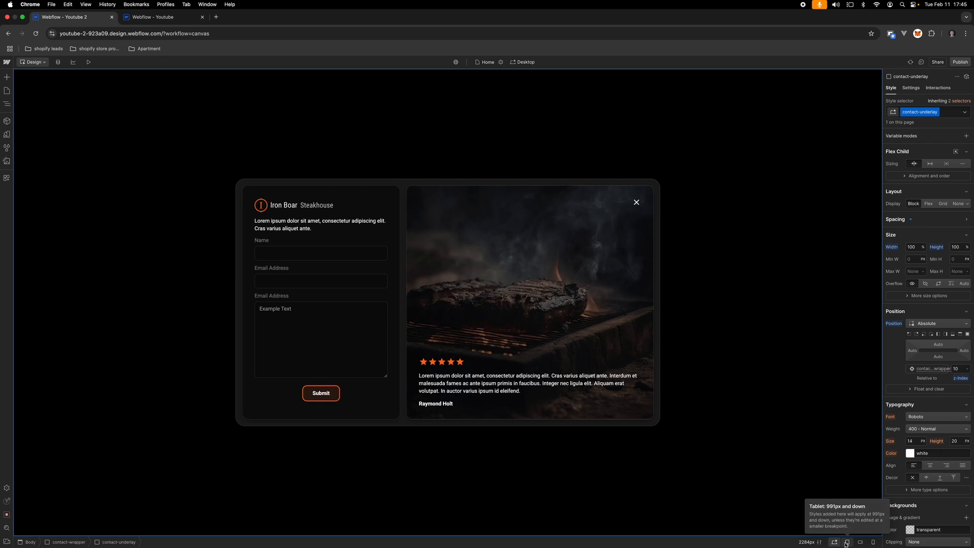
click(847, 542)
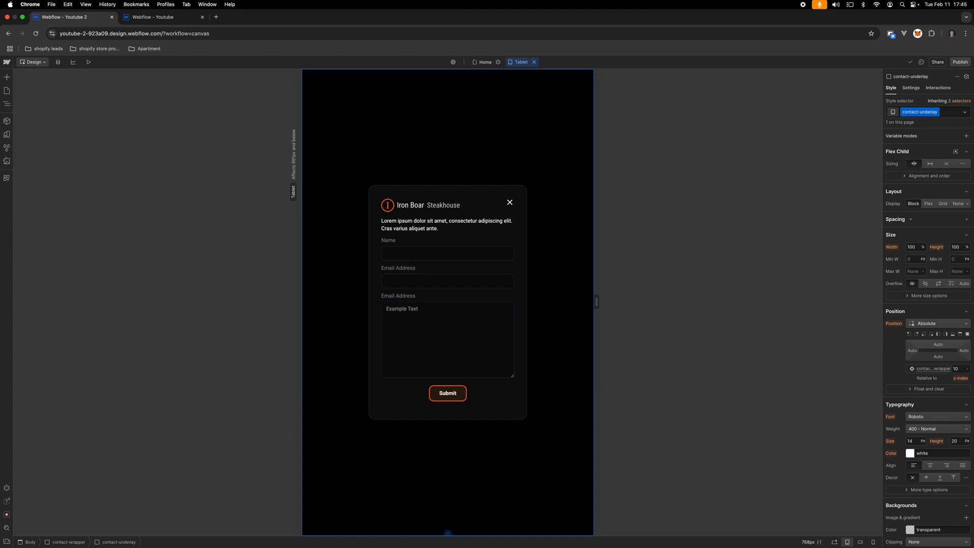
click(861, 542)
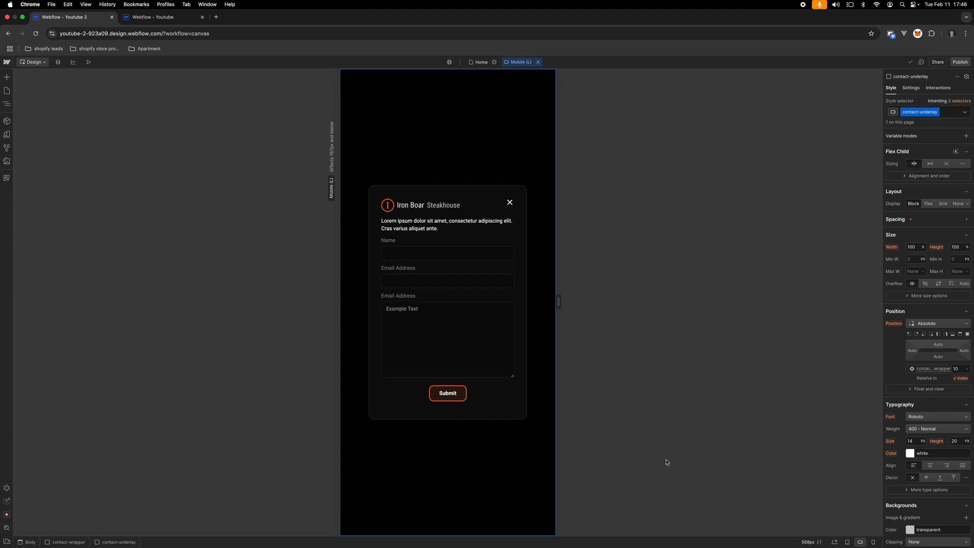
mouse_move(558, 302)
mouse_down()
mouse_move(538, 304)
mouse_move(583, 311)
mouse_move(552, 315)
mouse_up()
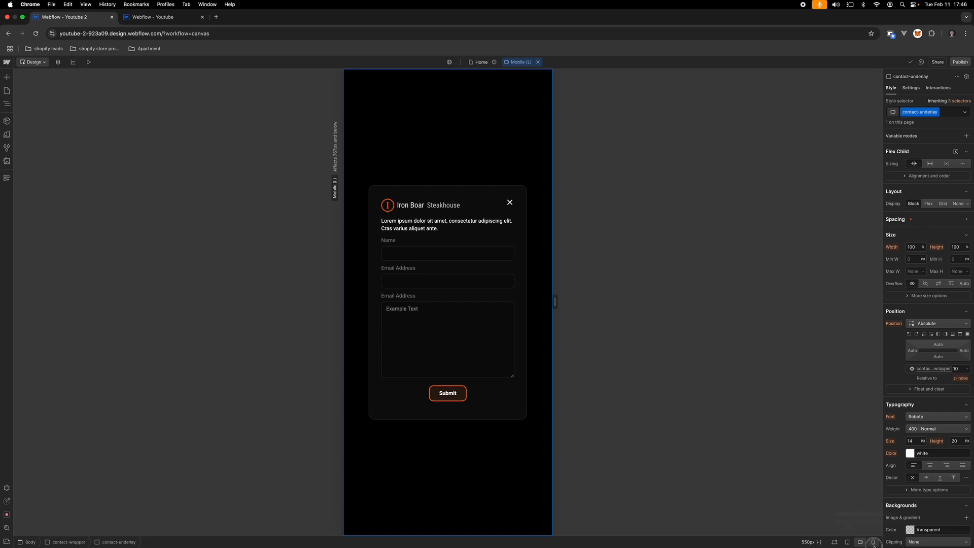
Step: On the mobile portrait breakpoint, set the form-wrapper's padding to 1 rem on all sides
click(874, 543)
drag(509, 302, 511, 305)
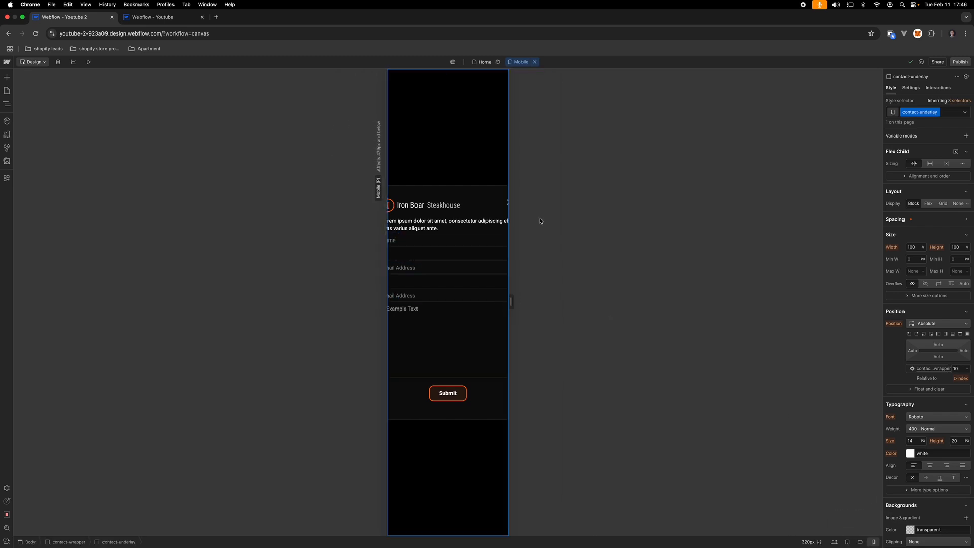
click(442, 255)
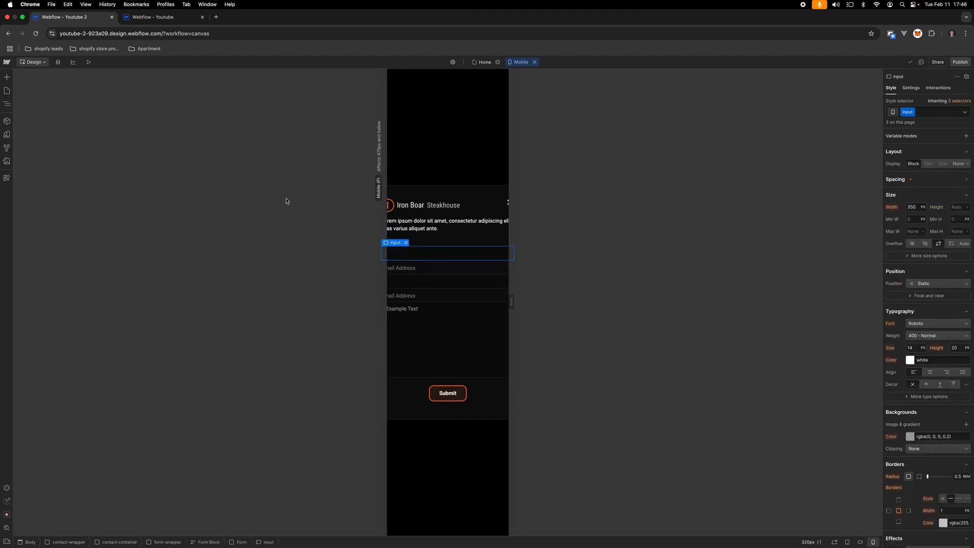
click(509, 193)
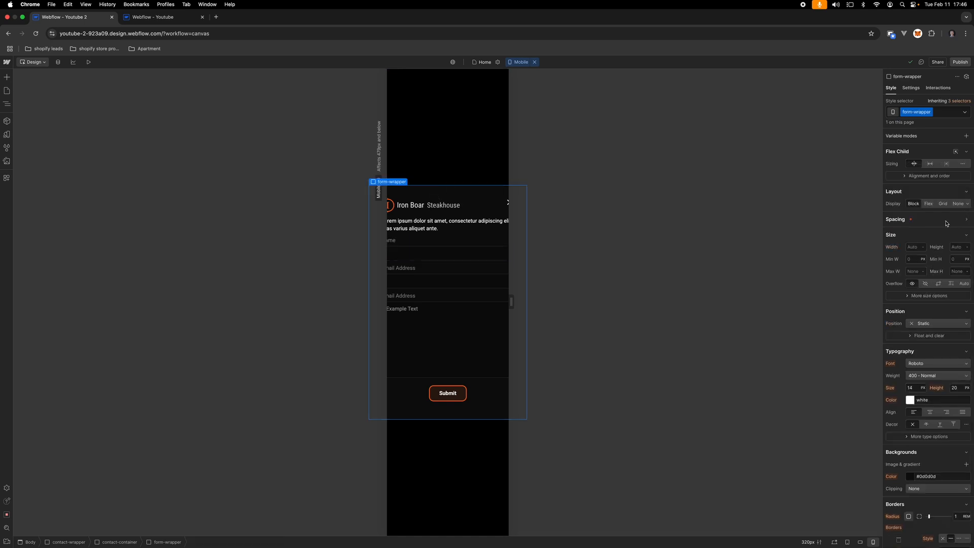
scroll(946, 222, down, 1)
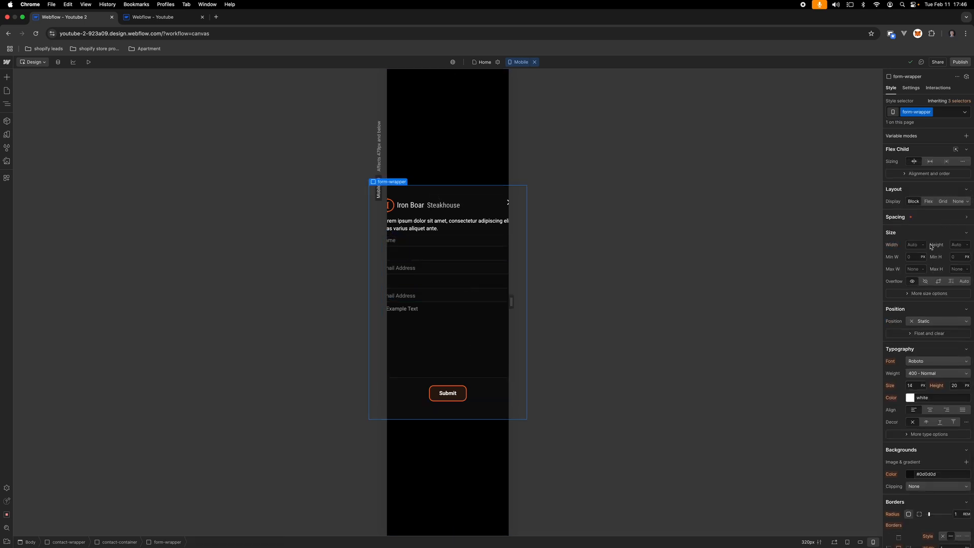
click(932, 218)
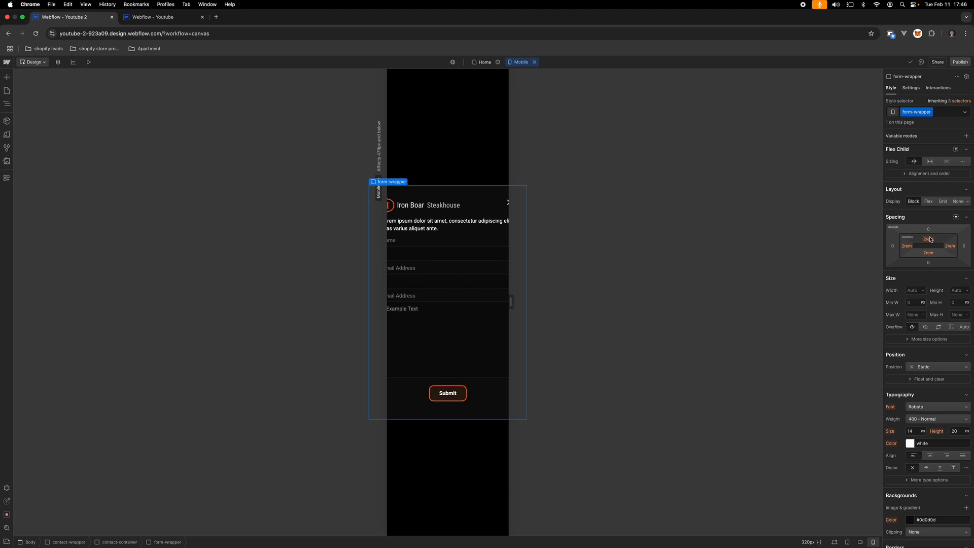
drag(930, 241, 930, 232)
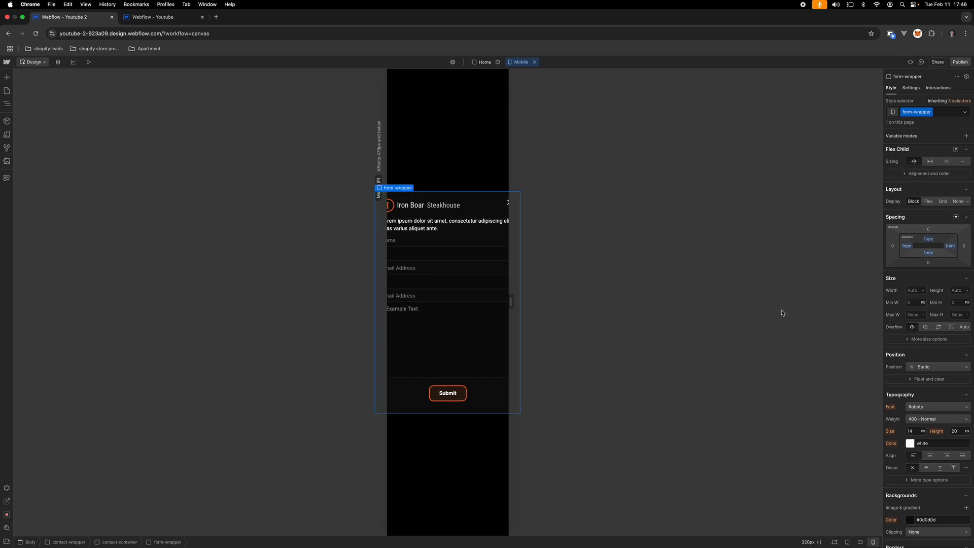
Step: Set the width of the form's input class to 85 vw on mobile portrait
click(458, 255)
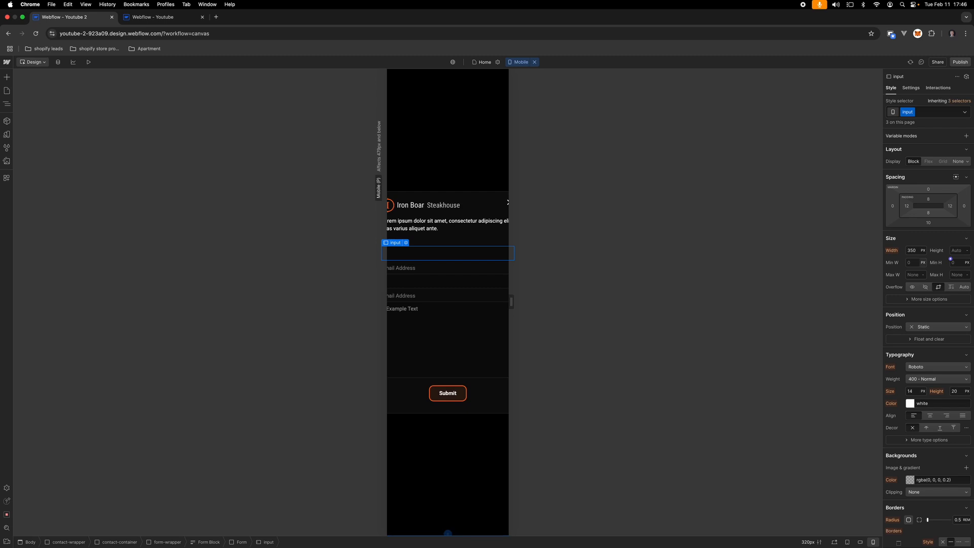
click(923, 252)
text(2)
text(vw)
key(Return)
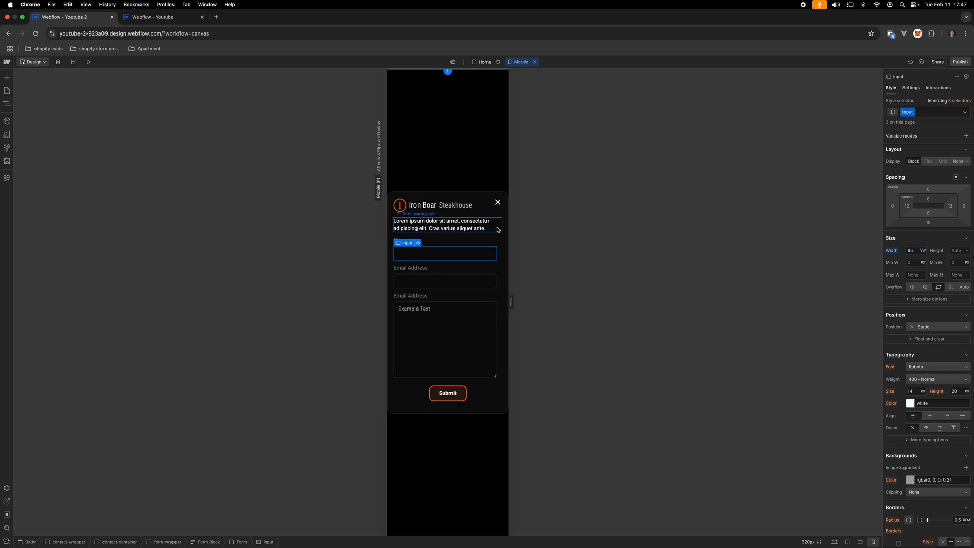
Step: Set the form-paragraph's maximum width to 85 vw on mobile portrait
click(497, 229)
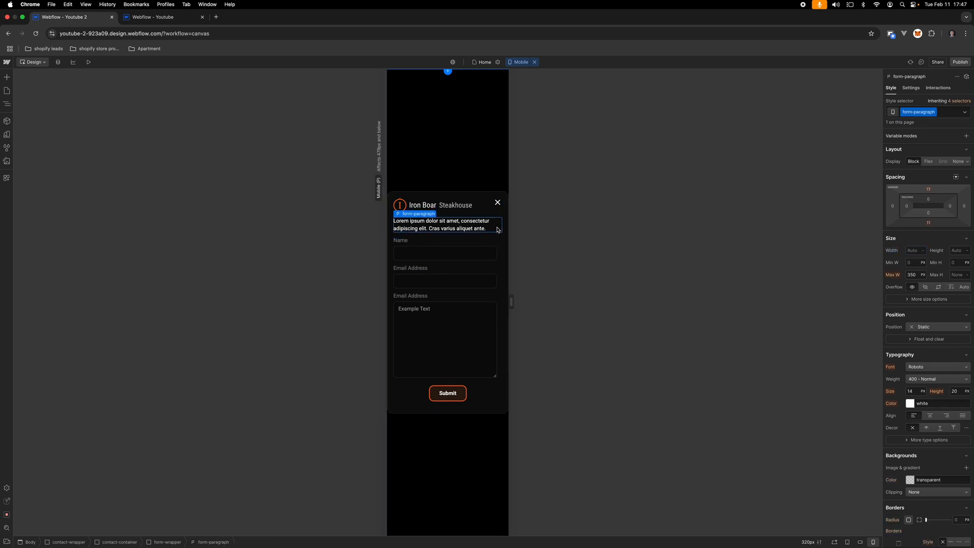
click(916, 275)
text(85)
key(Return)
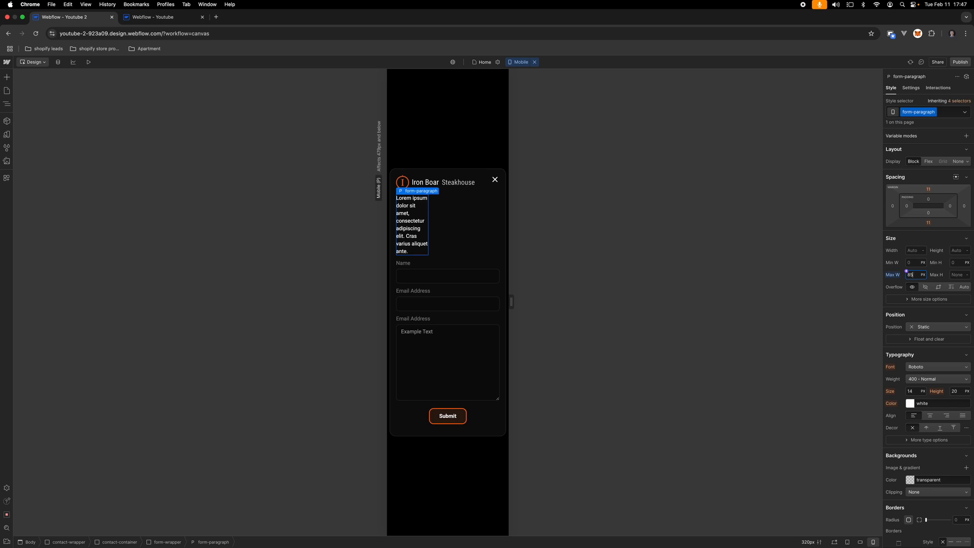
key(Return)
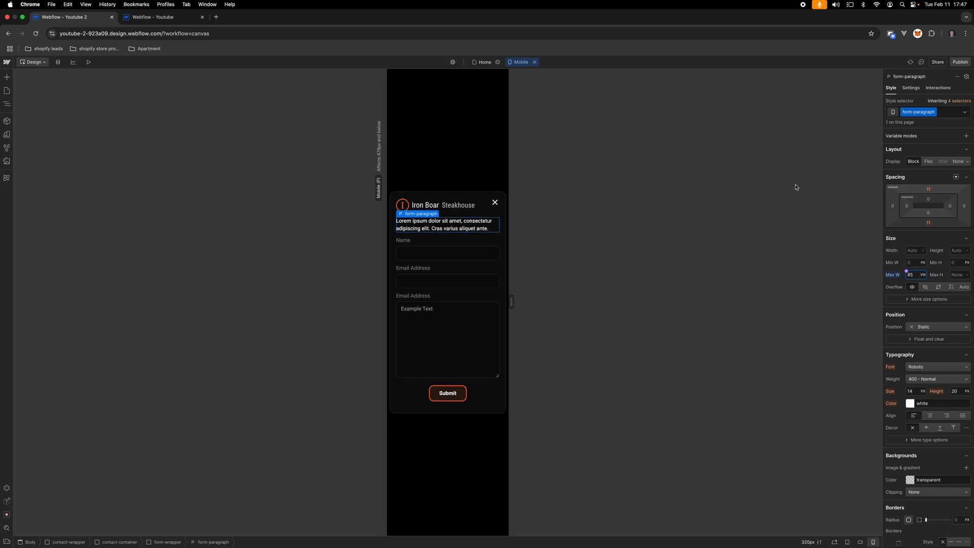
Step: Test the popup on a mobile canvas narrowed to about 256 px, and restore the canvas to 320 px
click(482, 211)
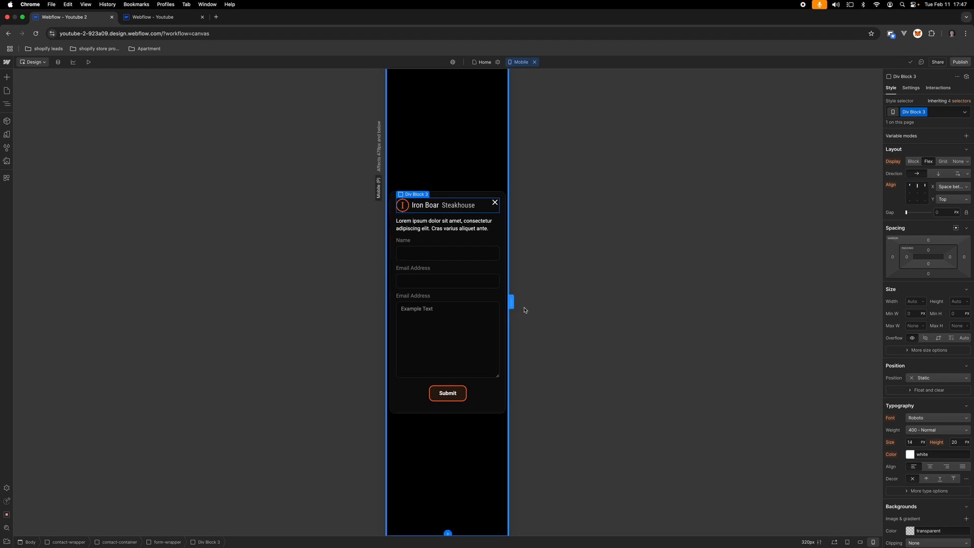
click(455, 432)
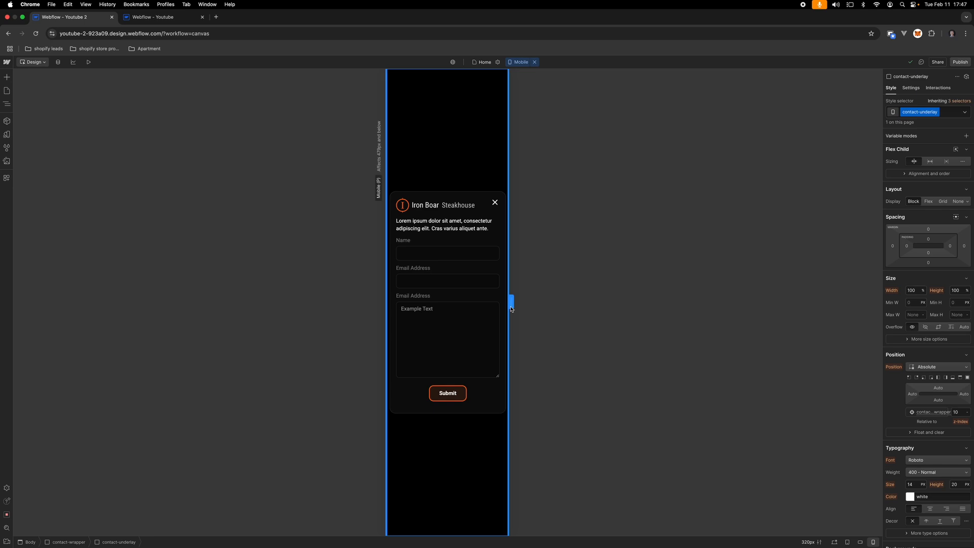
mouse_move(511, 301)
mouse_down()
mouse_move(552, 305)
mouse_move(499, 309)
mouse_up()
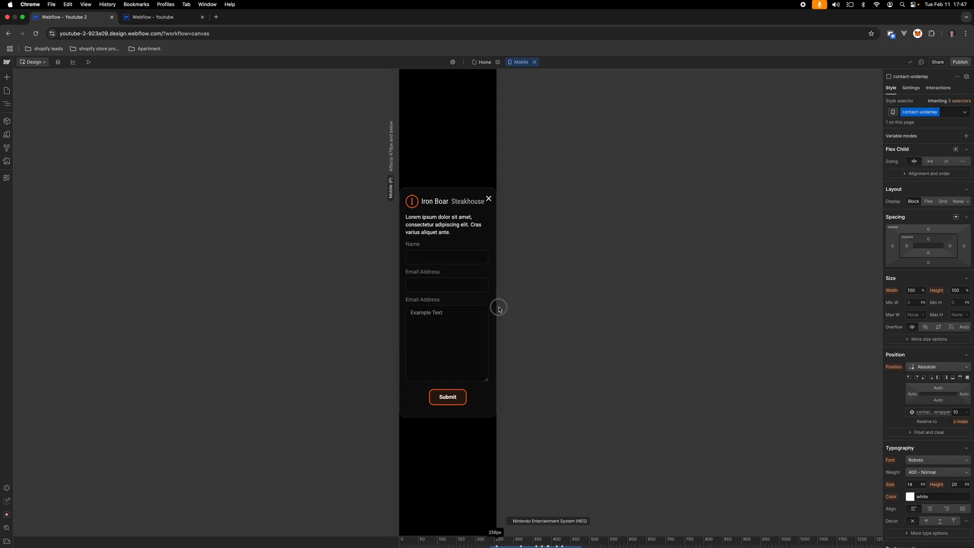
drag(499, 309, 510, 308)
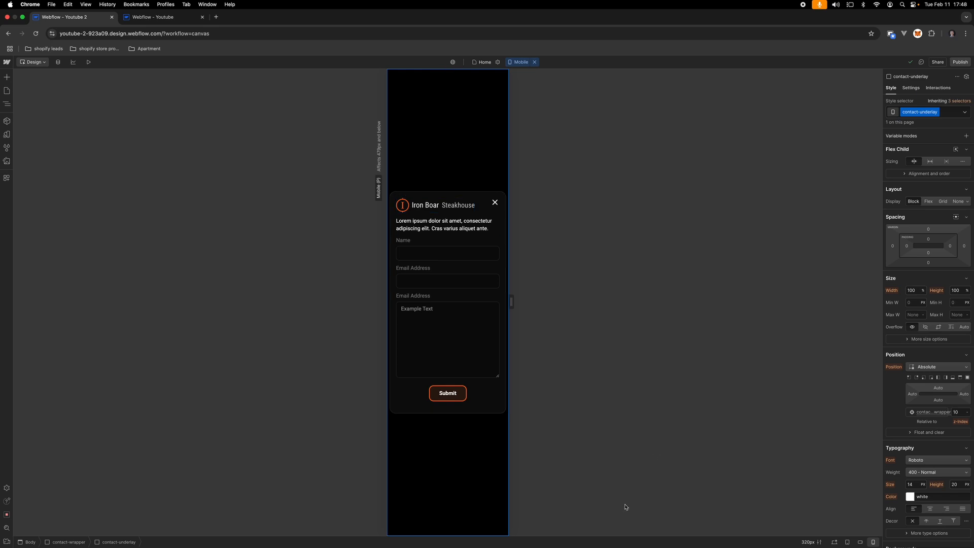
Step: Review the finished popup on the desktop, tablet and mobile portrait breakpoints
click(834, 542)
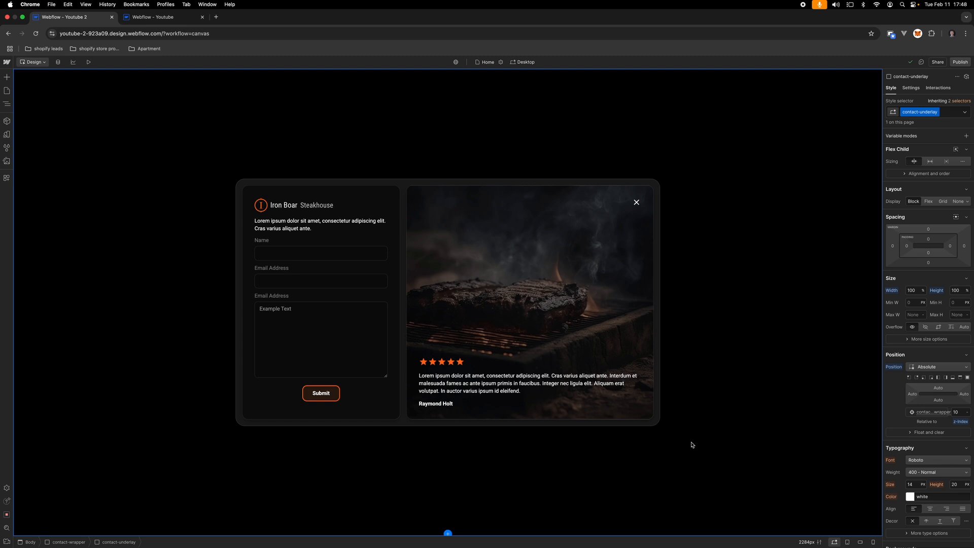
click(848, 542)
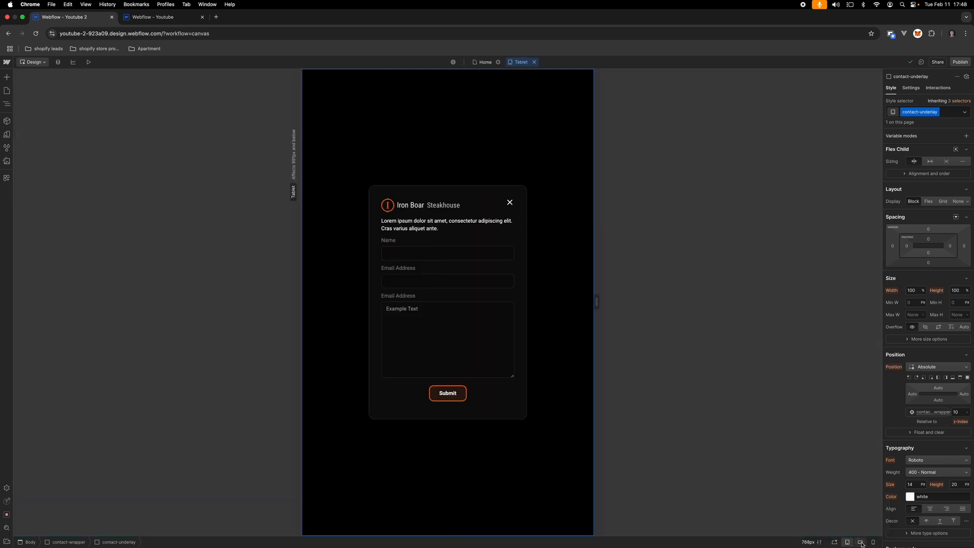
click(873, 541)
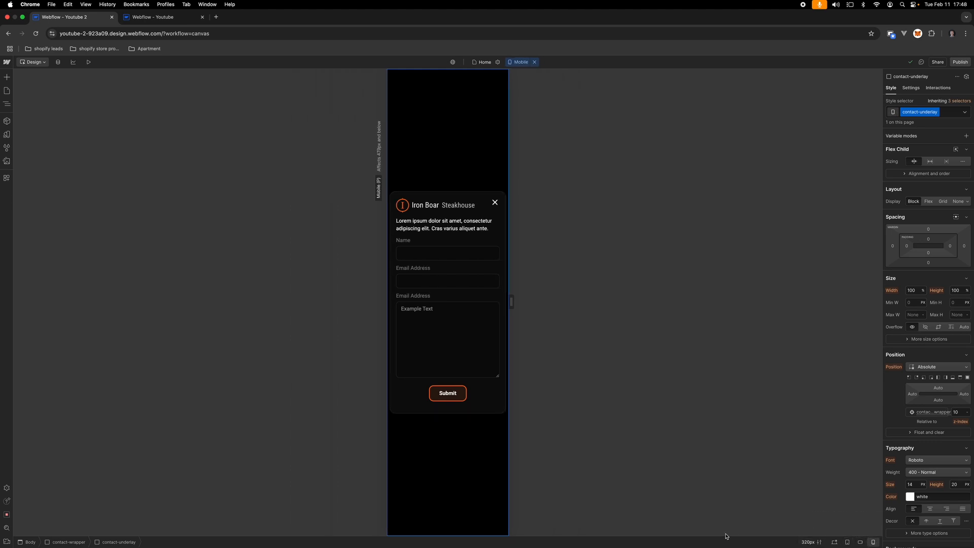